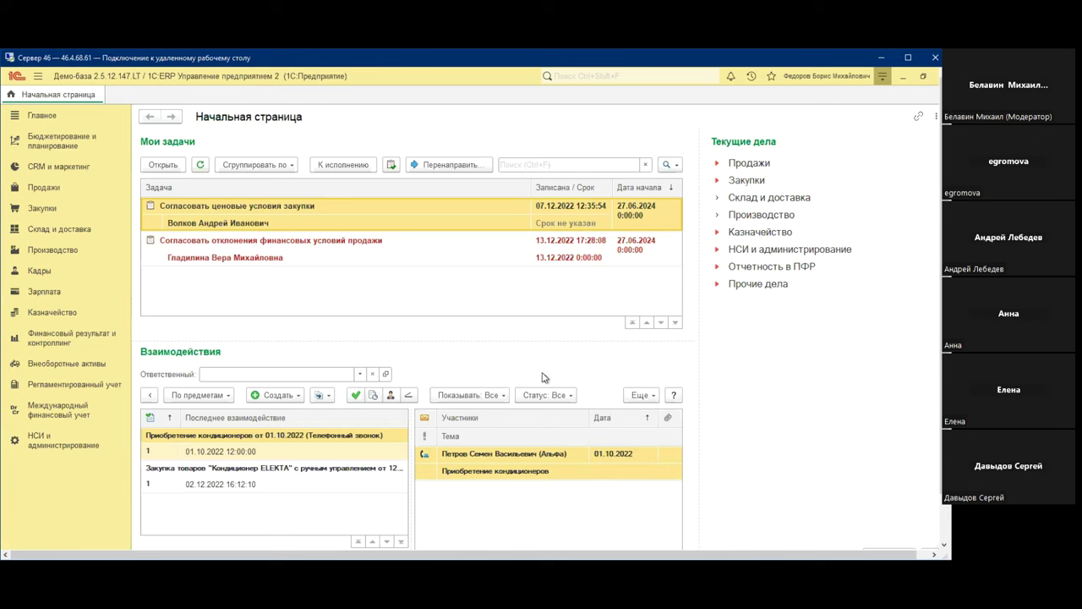
Open the resource specifications in Производство and start a new specification of type Изготовление, сборка
click(84, 256)
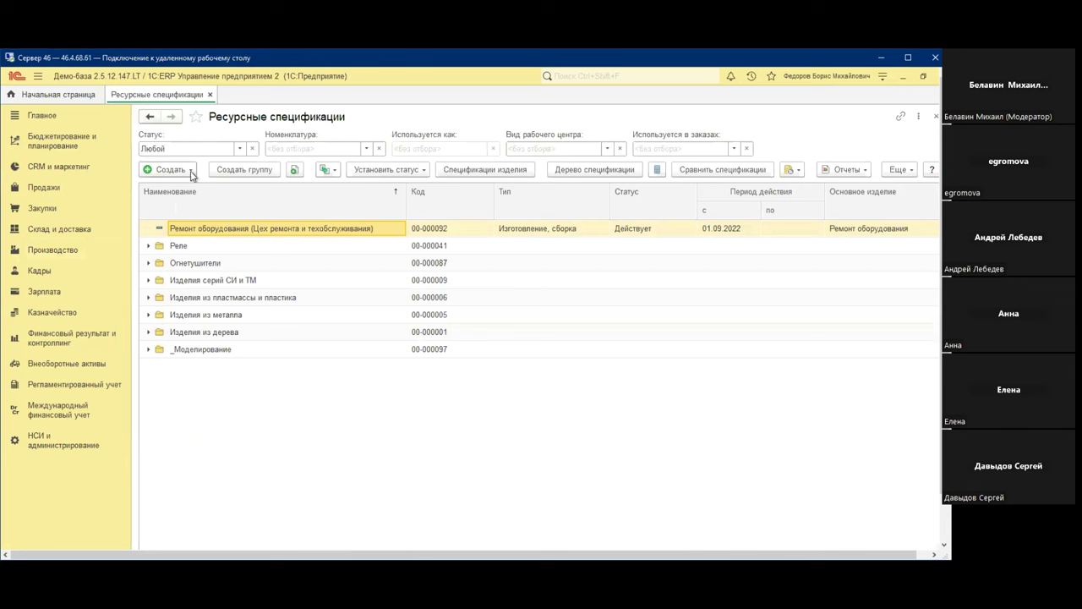
click(189, 170)
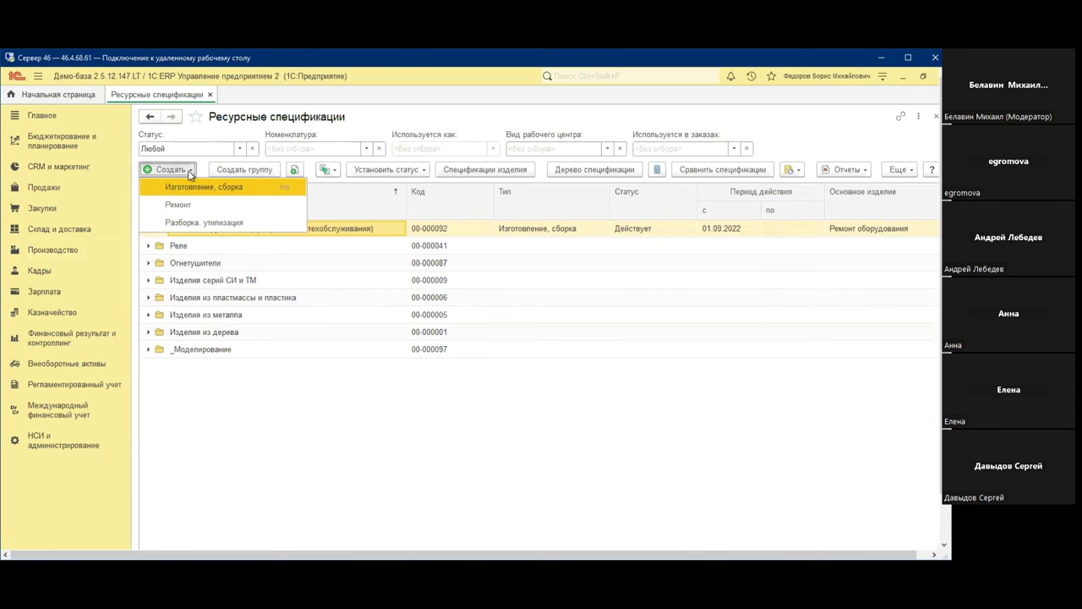
click(192, 185)
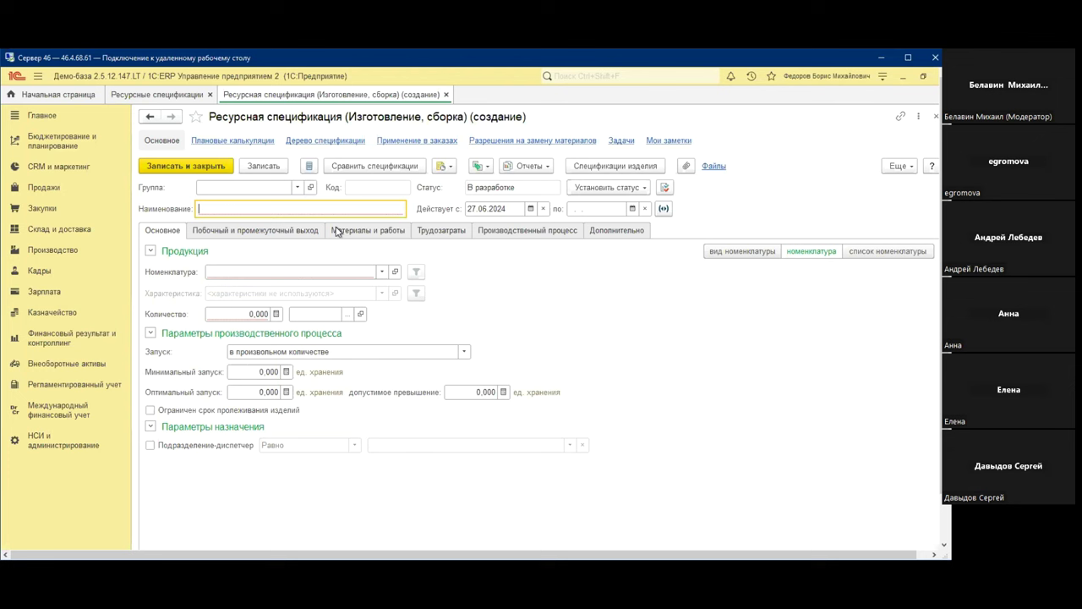
Open the Номенклатура list from НСИ и администрирование, collapse the Моделирование group and expand the Вебинар group of item kinds
click(46, 448)
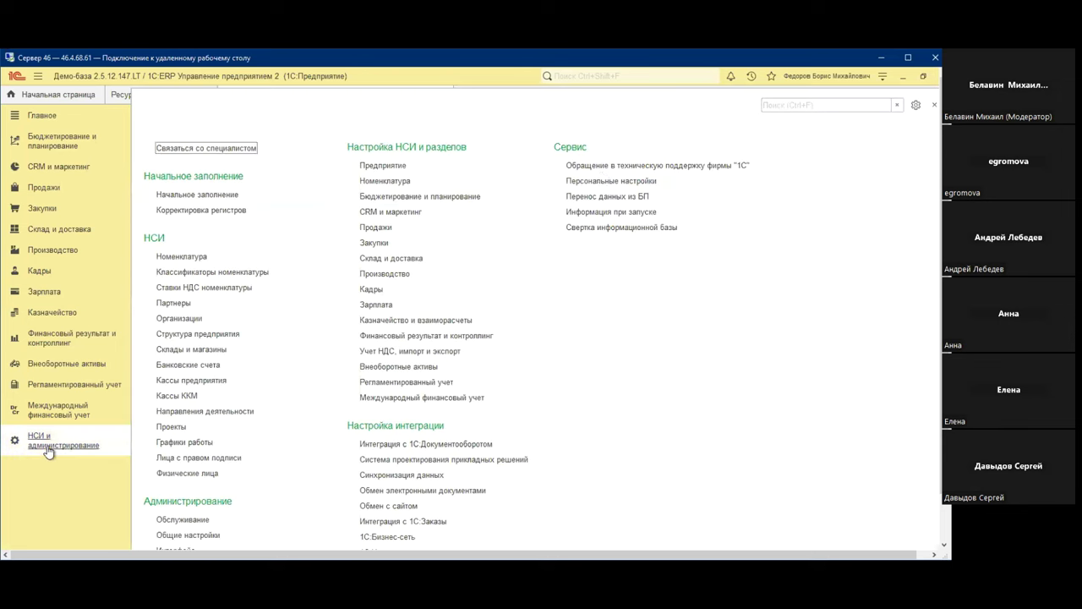
click(203, 258)
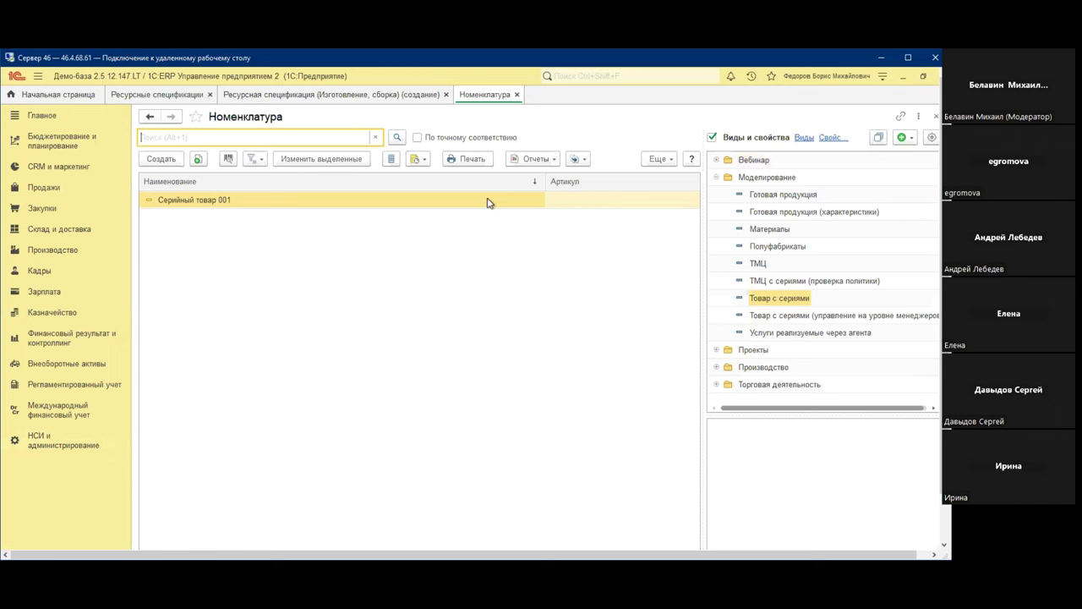
click(716, 177)
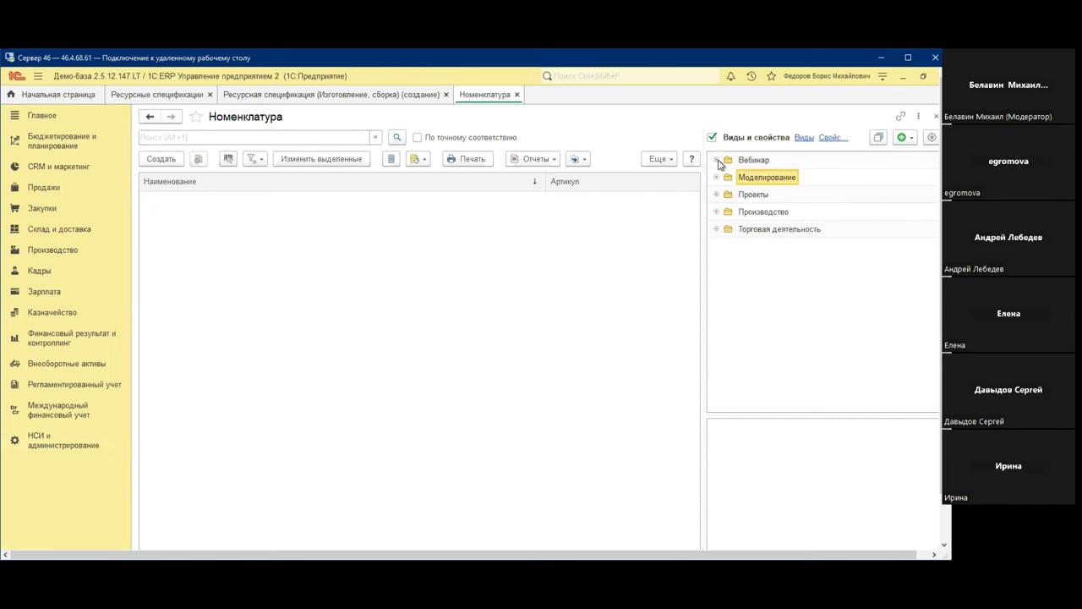
click(717, 160)
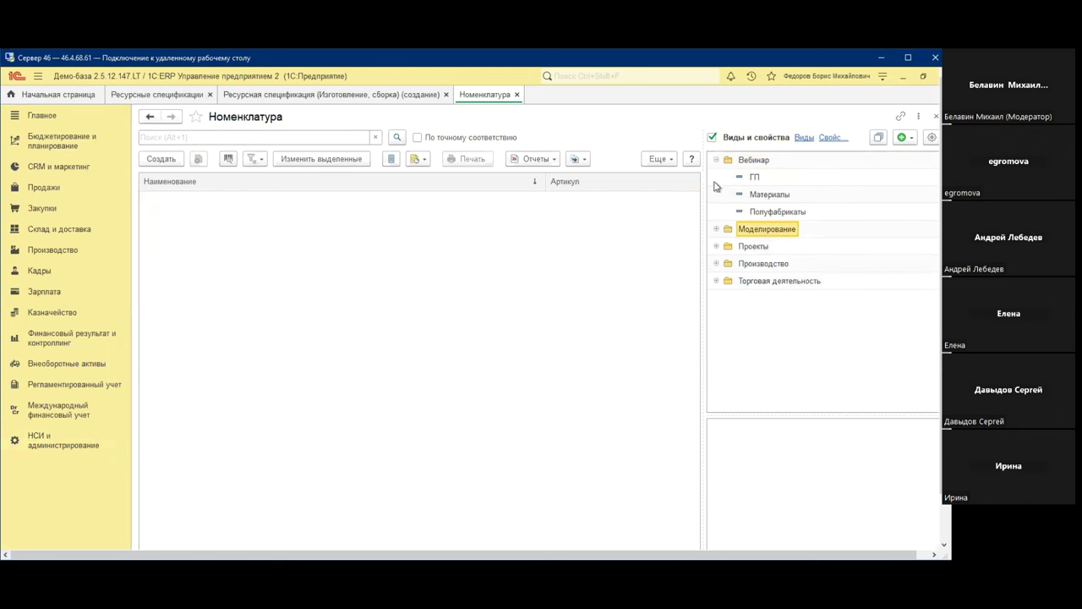
Create a new item kind in the Вебинар group and set its item type to Товар
click(907, 137)
click(786, 157)
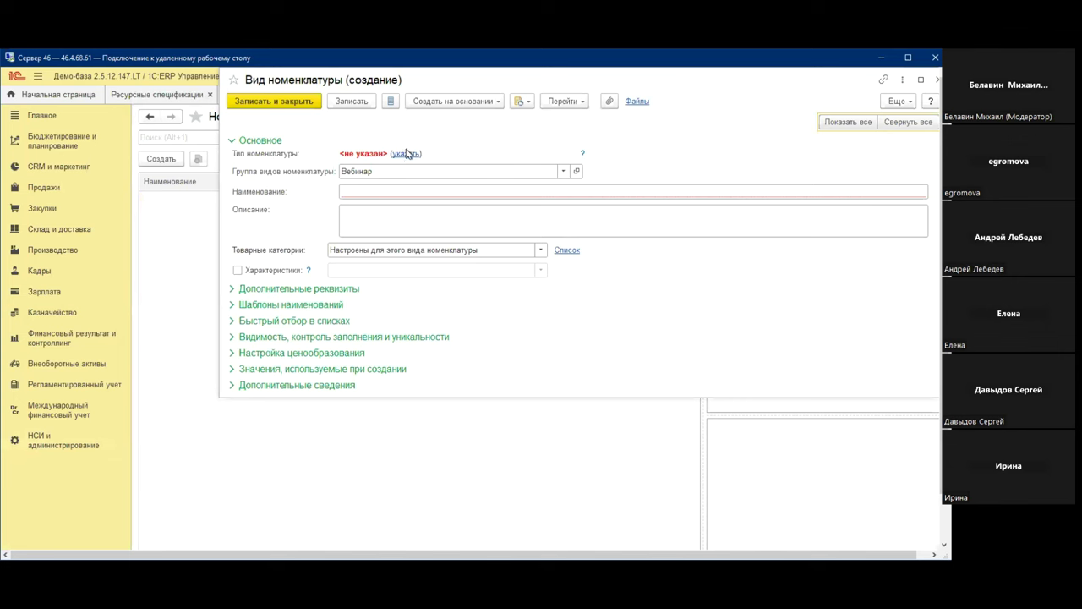
click(408, 155)
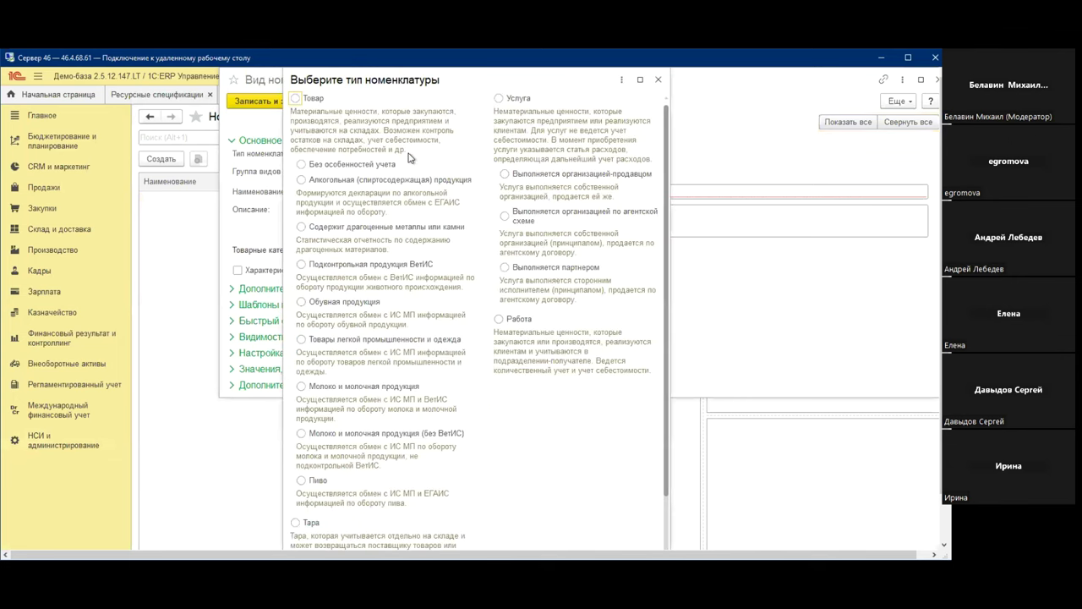
click(298, 102)
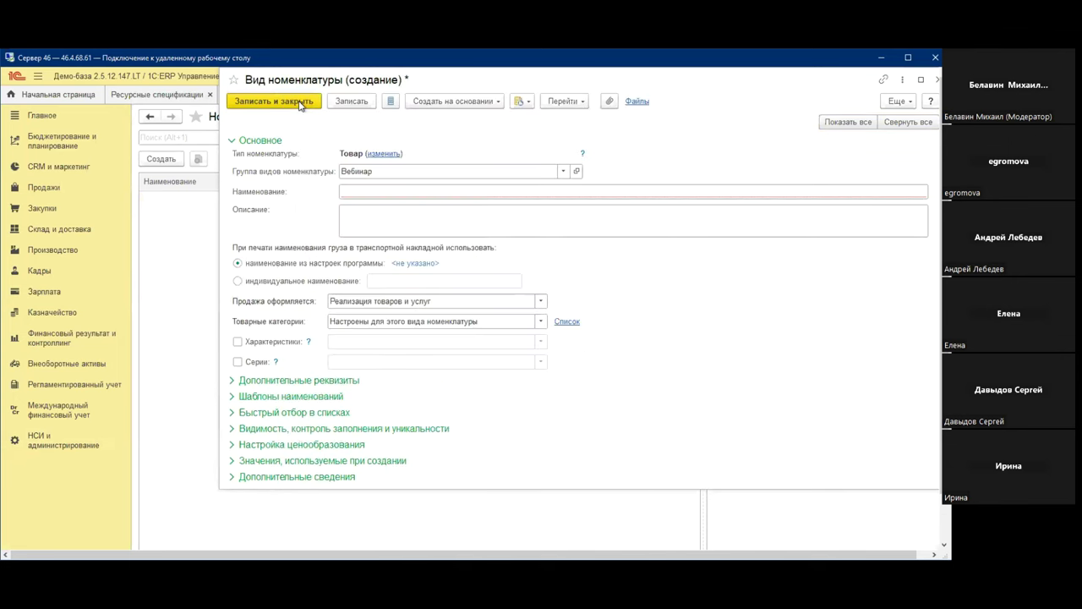
Name the item kind "Готовая продукция (характеристики и реквизиты)", enable characteristics for it, and save and close it
click(352, 192)
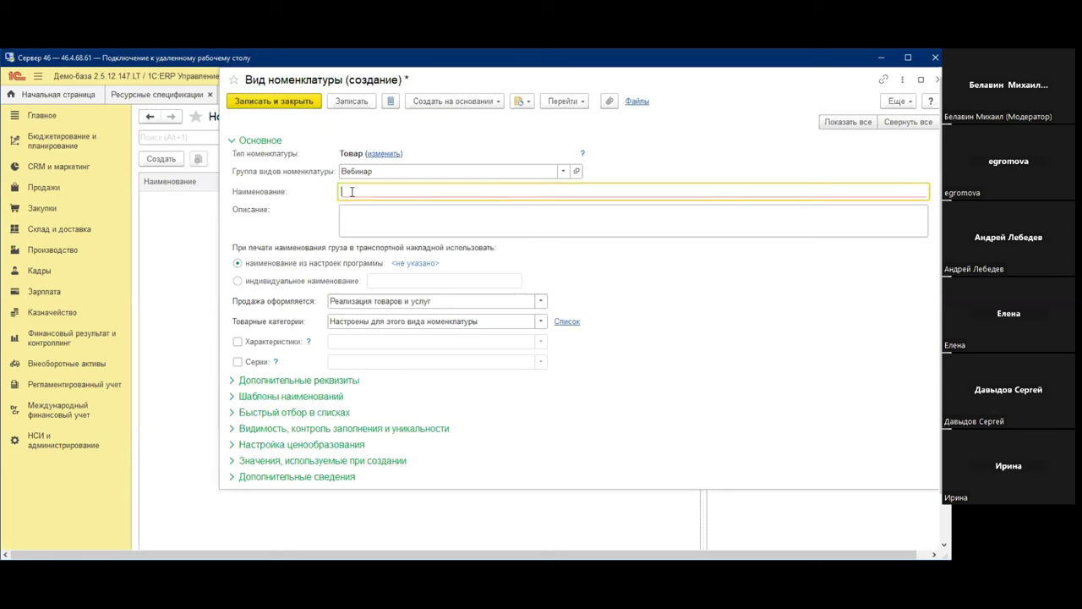
text(Готовая проду)
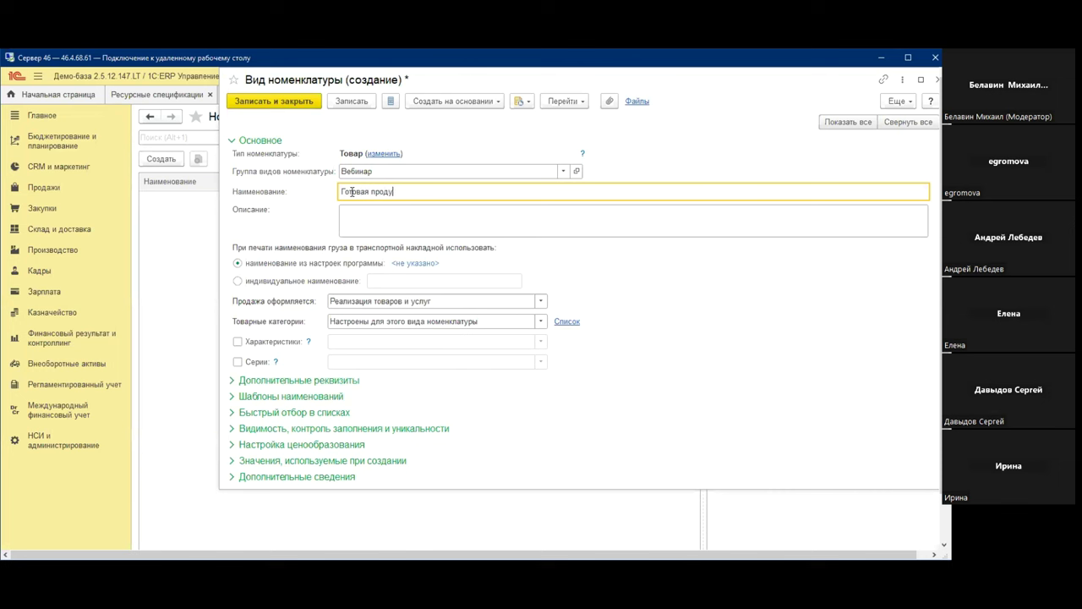
text(кция (ха)
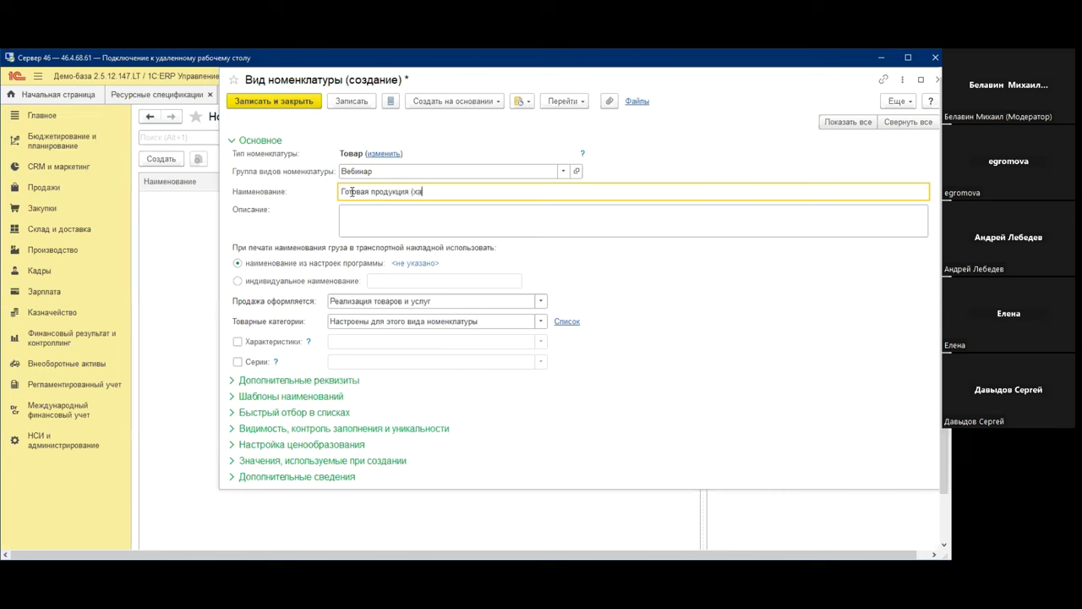
text(рактеристики)
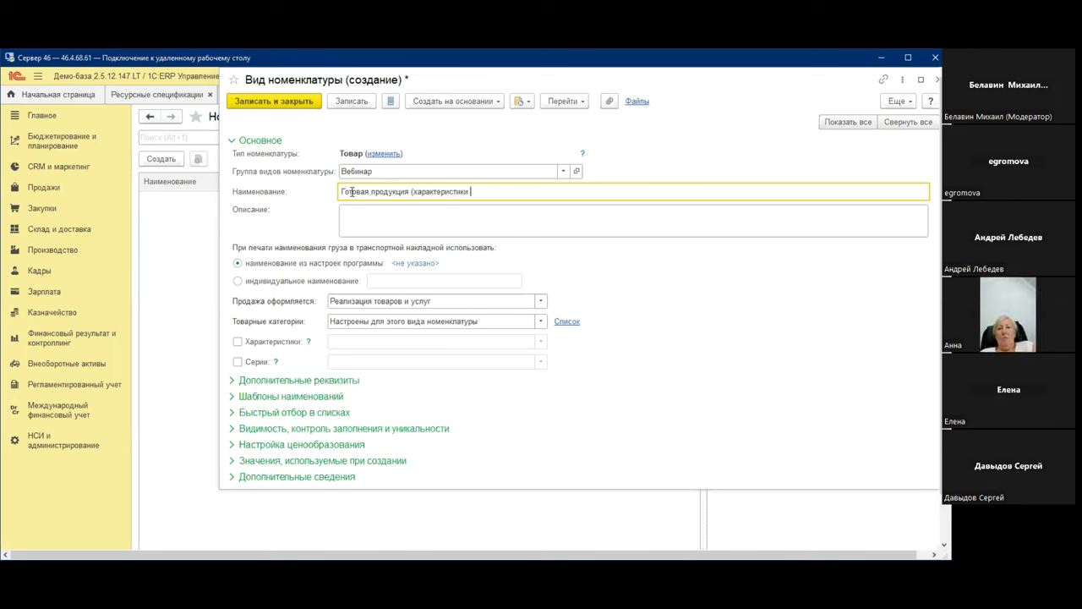
text( и рекви)
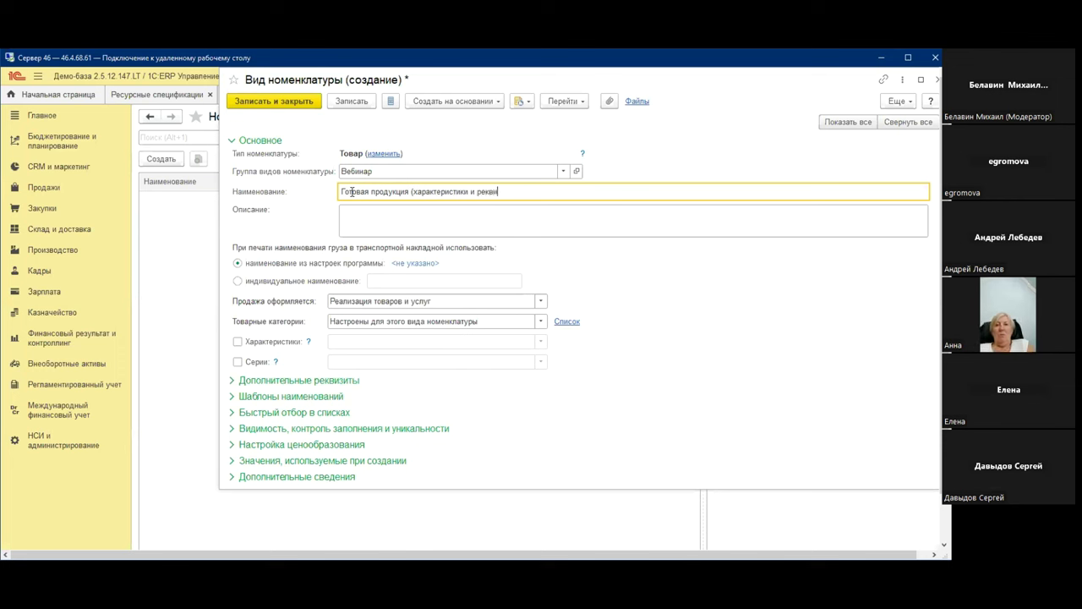
text(зиты)
key(BackSpace)
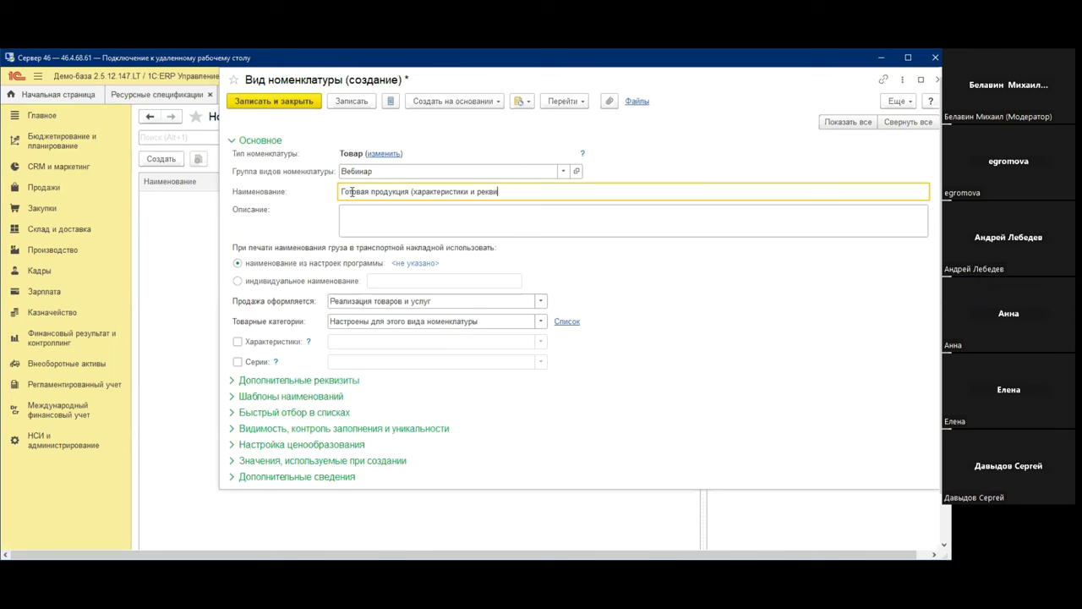
text(иты)
click(238, 342)
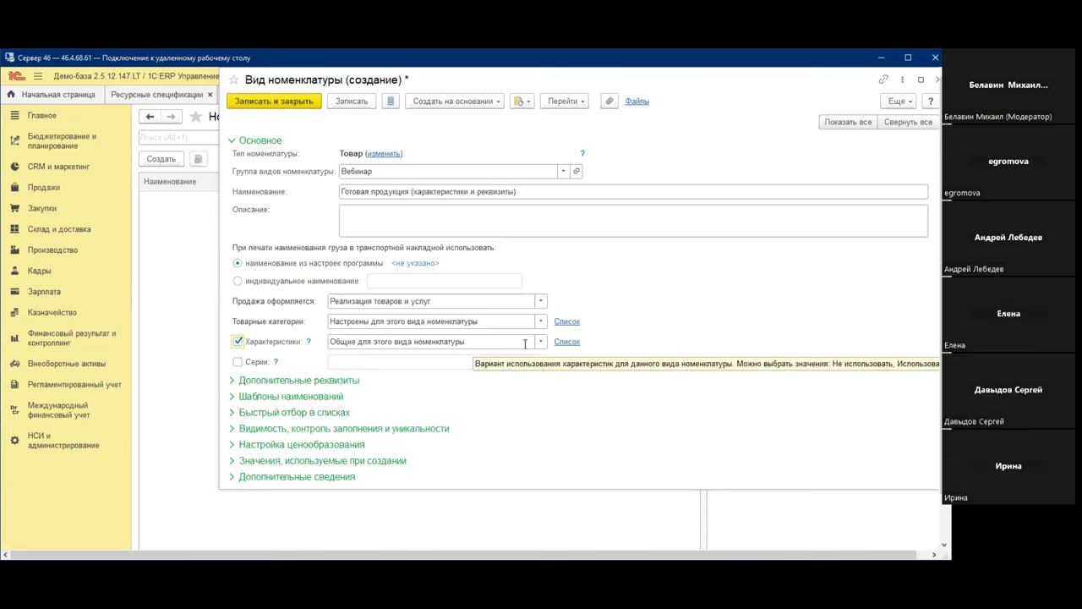
click(268, 103)
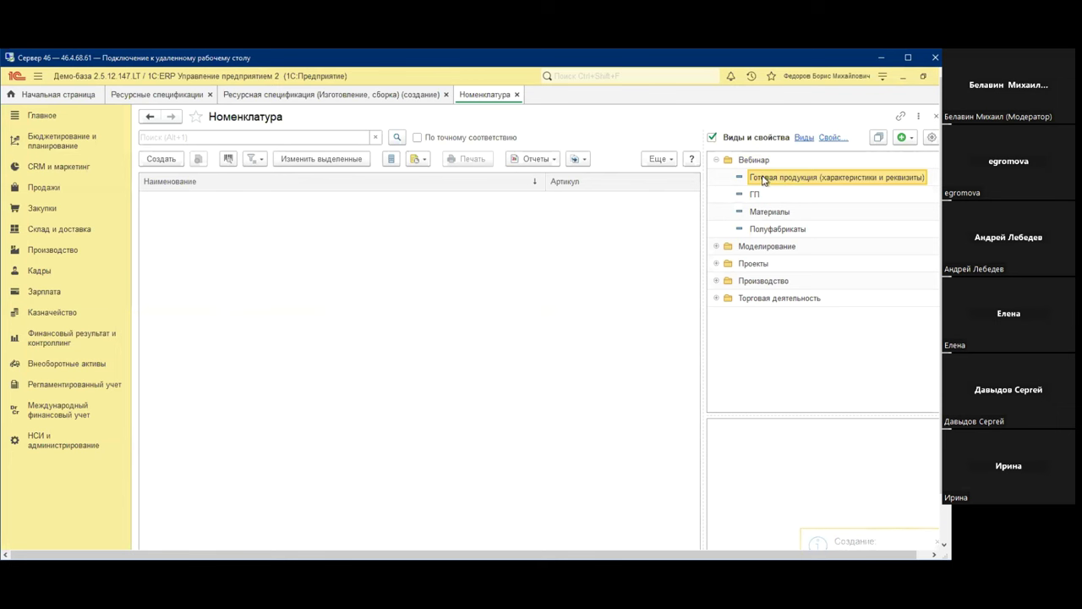
Create an item of the new kind with working name "Стол обеденный" and storage unit шт, and save it
click(161, 159)
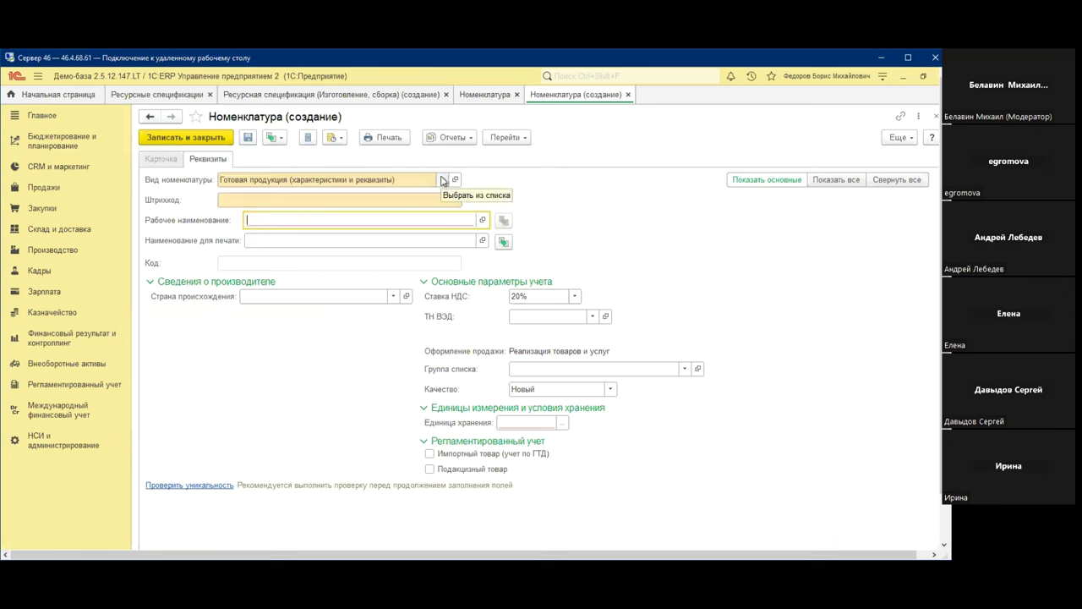
text(С)
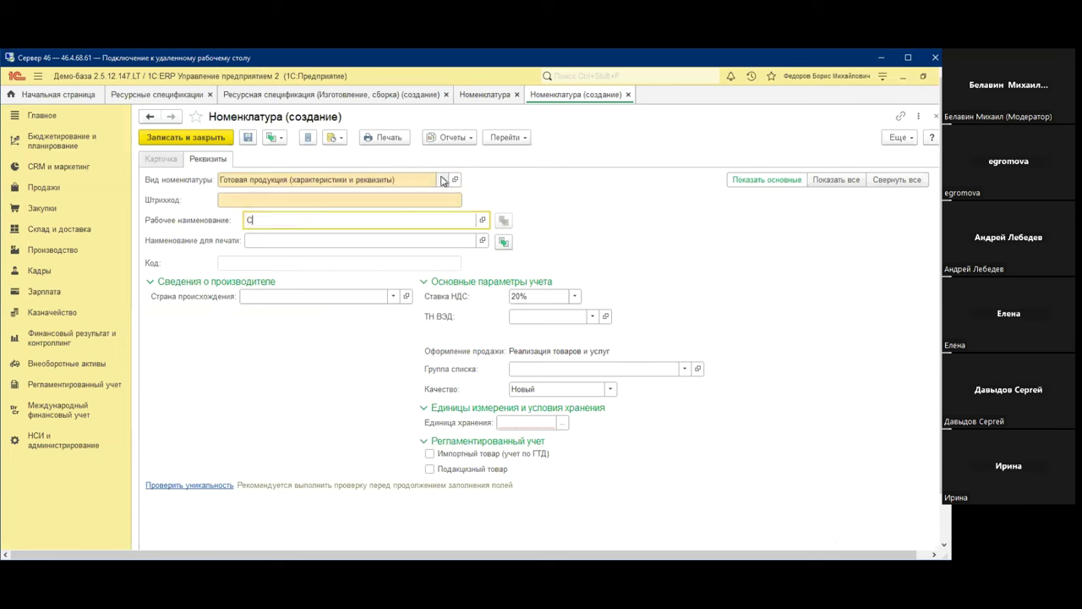
text(тол обеденный)
click(561, 421)
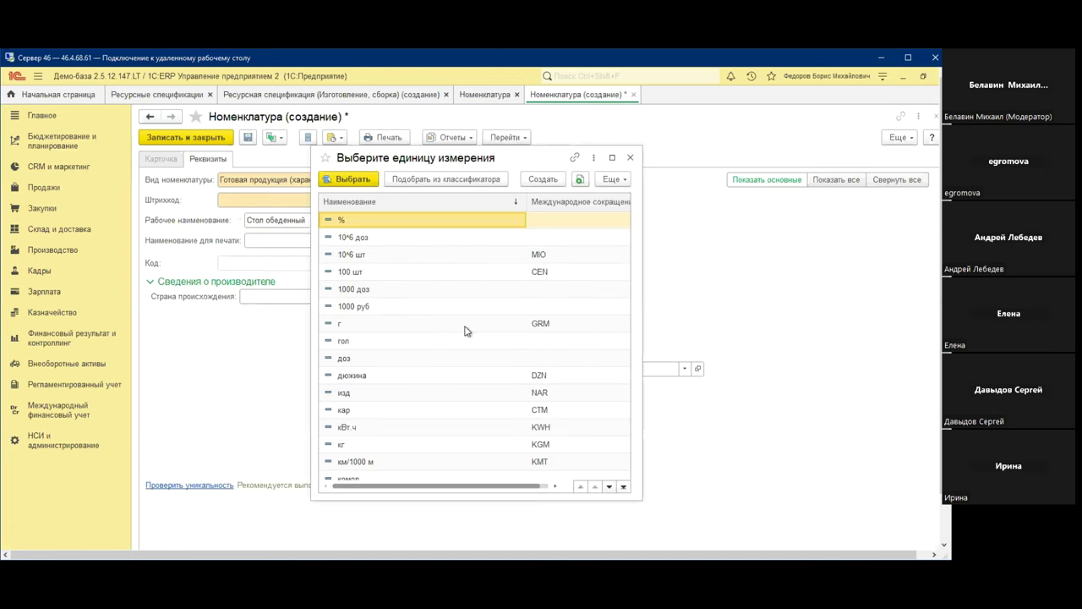
scroll(349, 446, down, 3)
scroll(388, 426, down, 6)
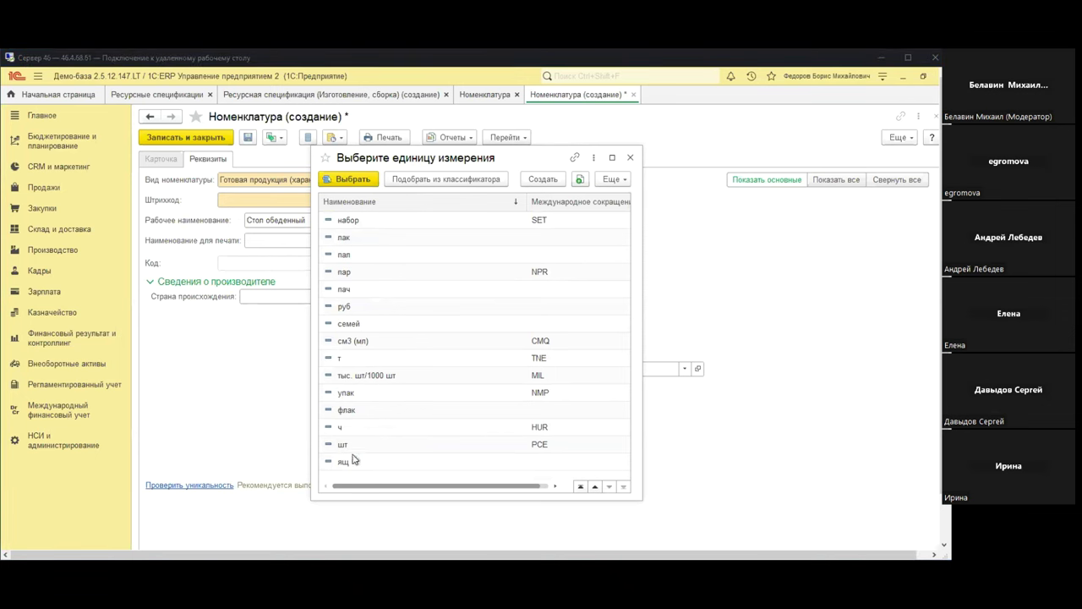
double_click(343, 444)
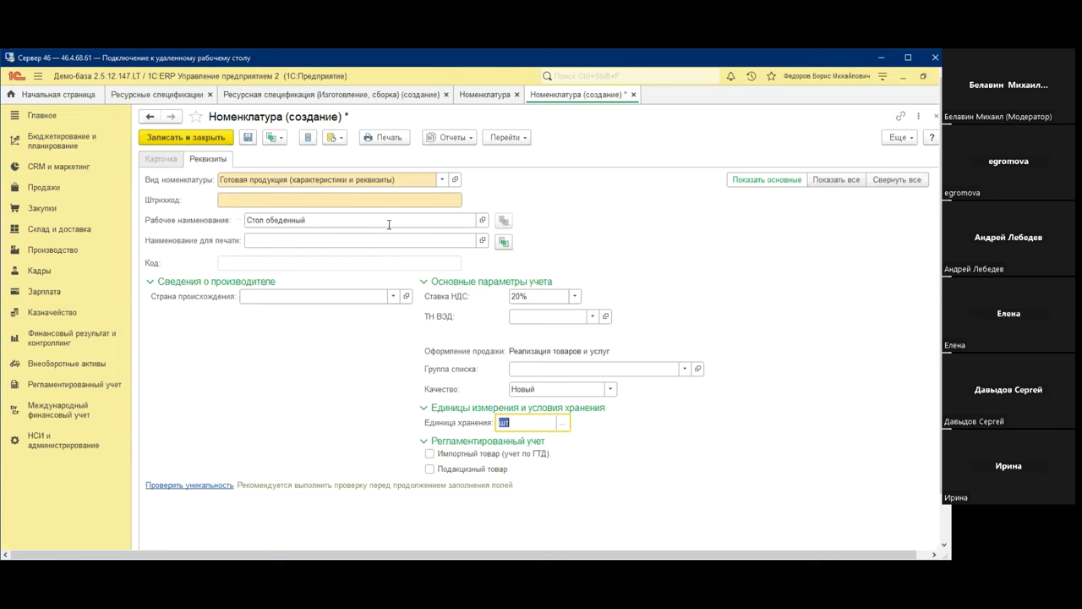
click(211, 140)
Open the characteristics list from the Стол обеденный item card and add a characteristic named "белый"
click(213, 205)
double_click(213, 204)
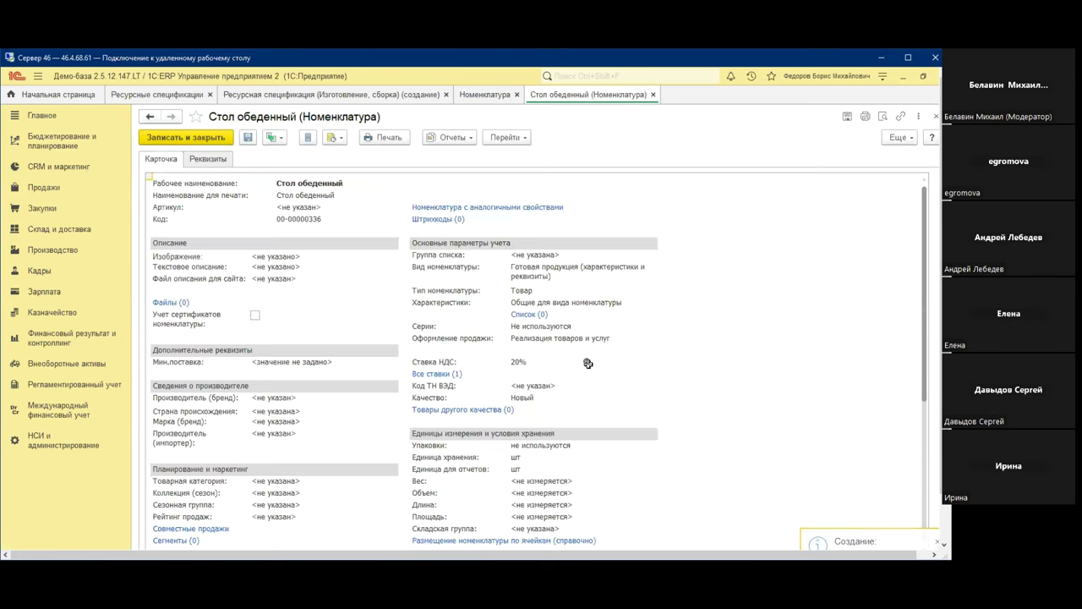
click(530, 314)
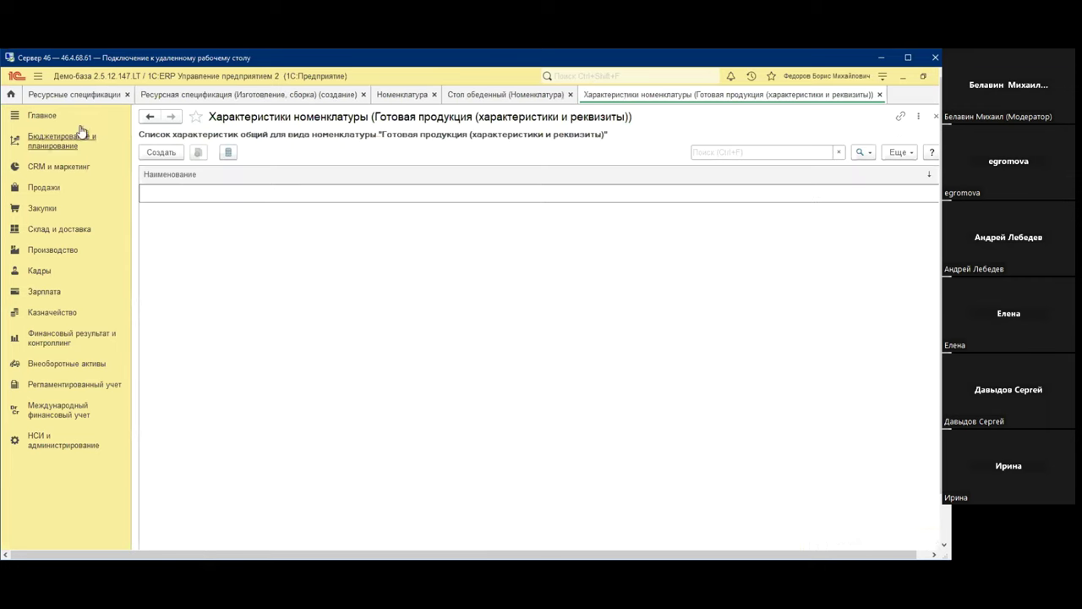
click(161, 152)
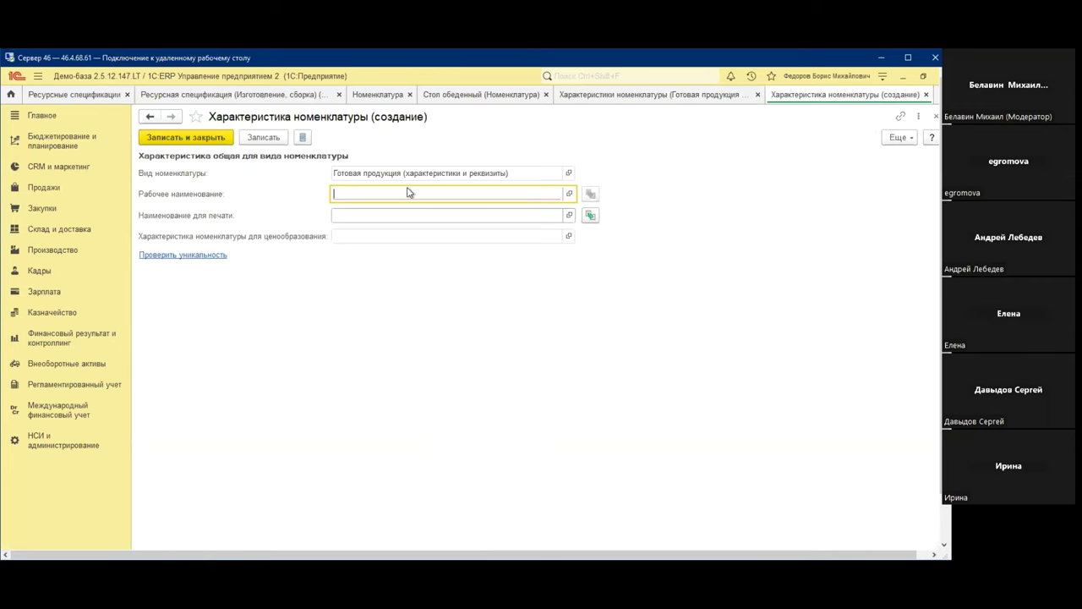
text(белый)
click(193, 139)
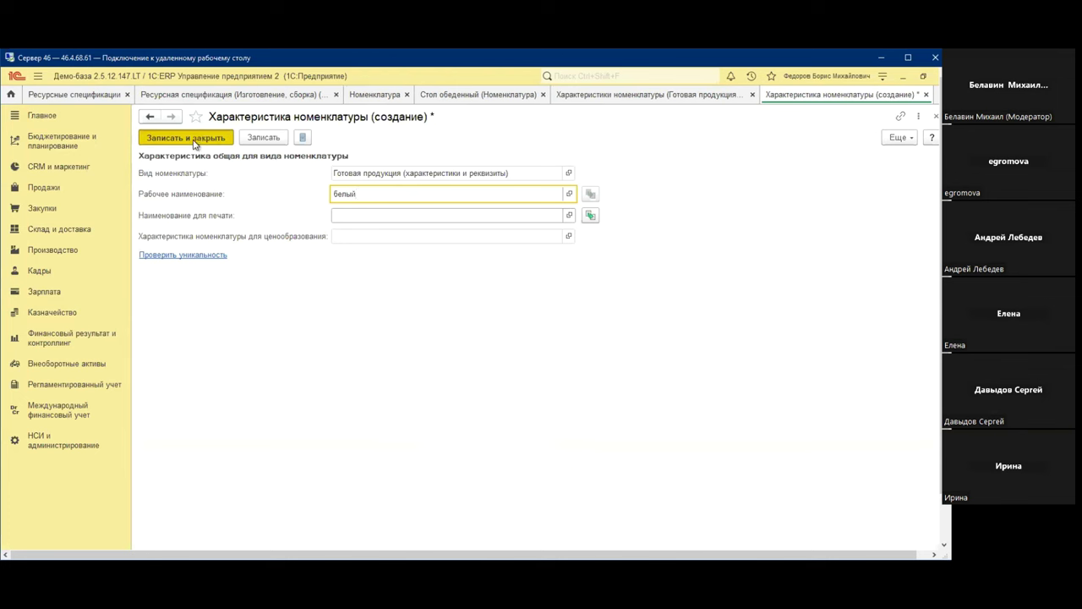
Add a second characteristic named "коричневый", save it, and close the characteristics list and the item card
click(157, 154)
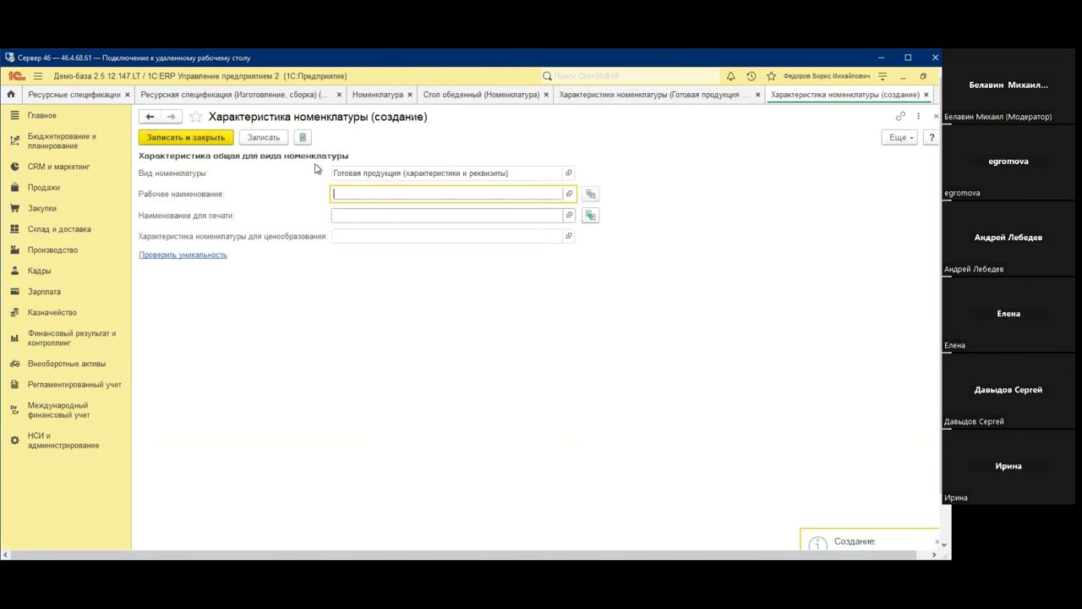
text(ко)
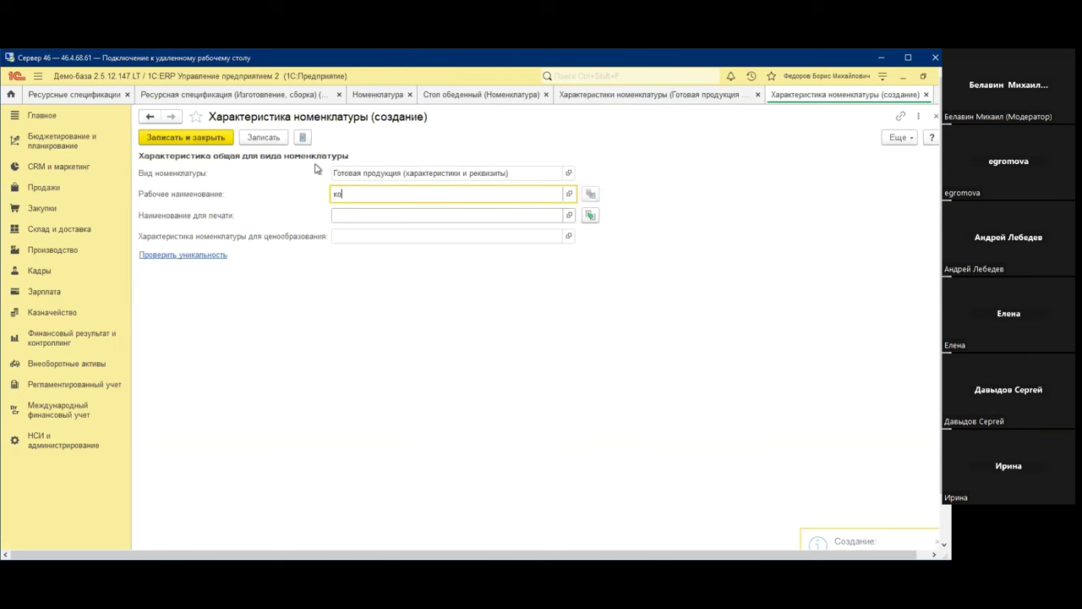
text(ричневый)
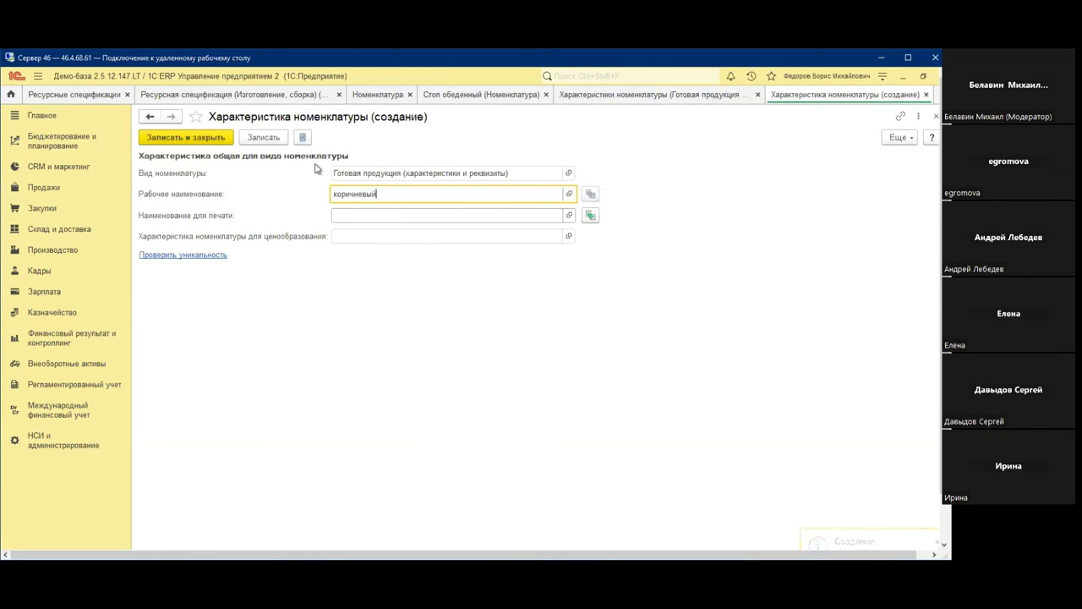
click(198, 138)
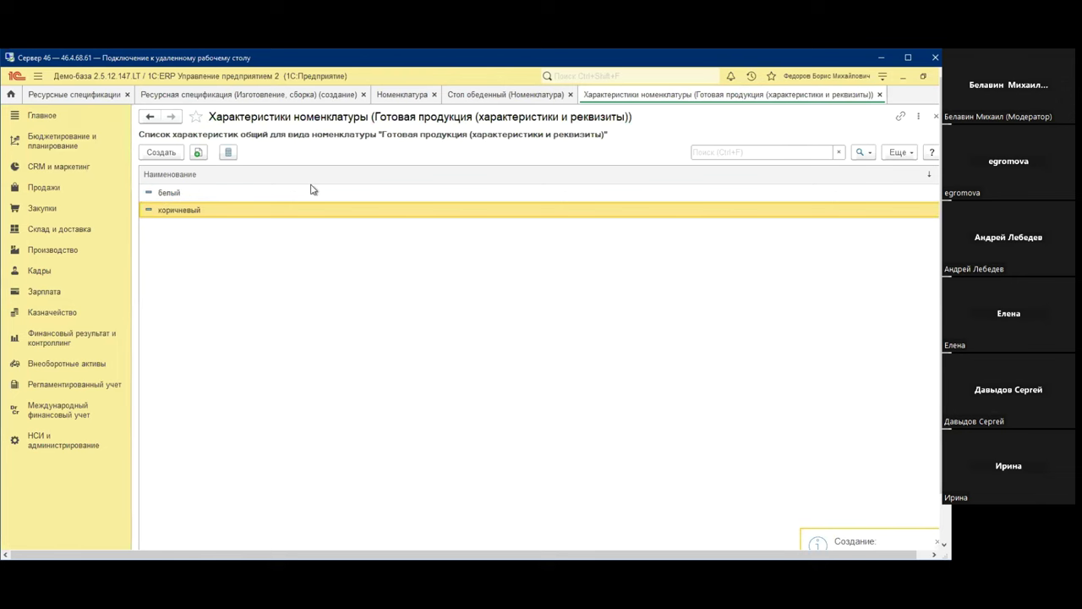
click(935, 118)
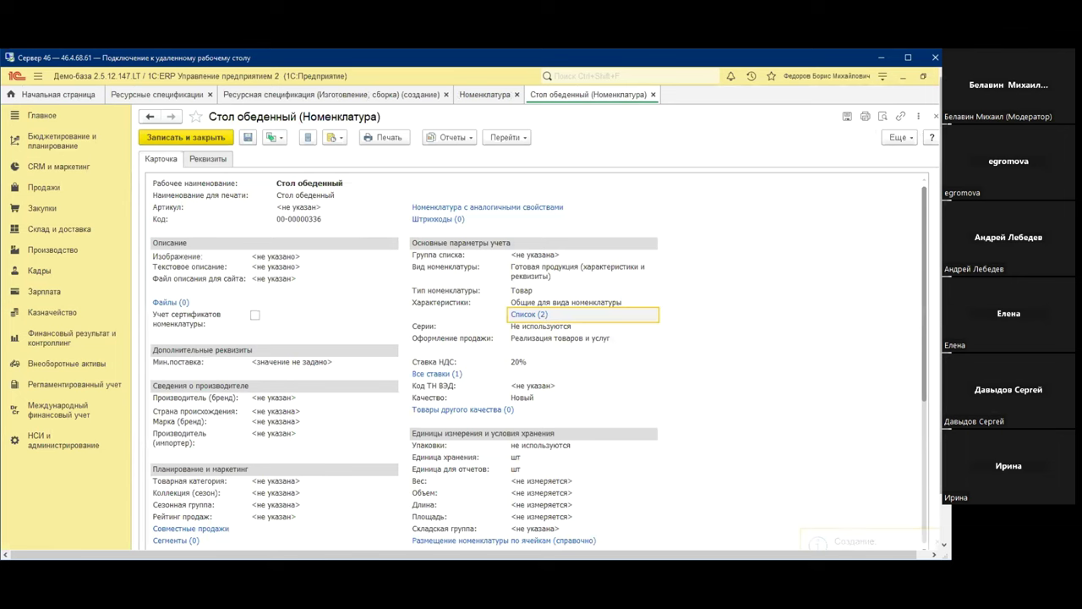
click(652, 95)
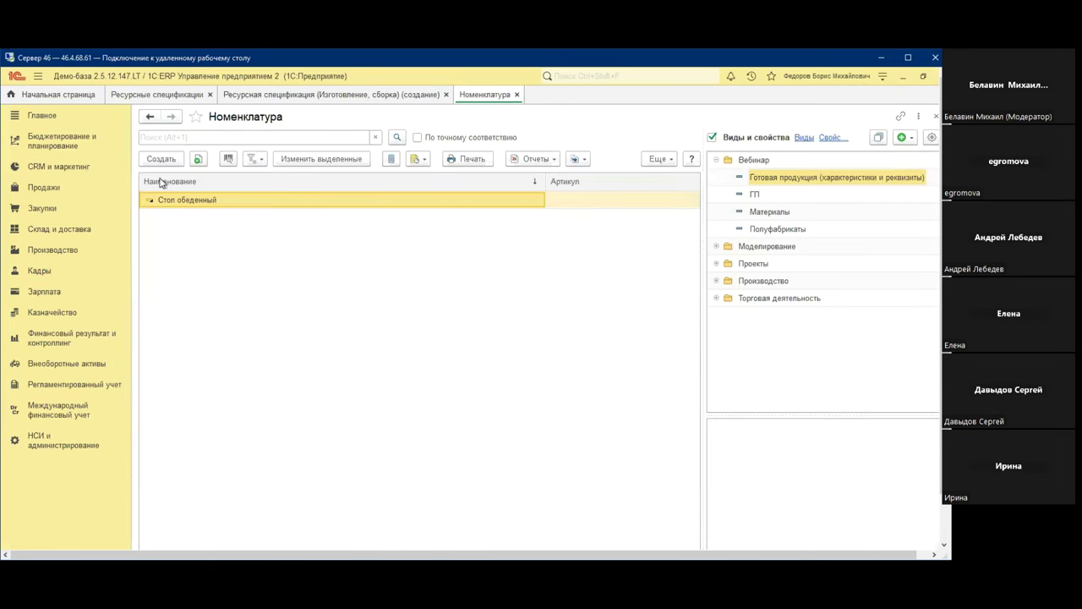
Create another item of the same kind with working name "Стул кухонный" and storage unit шт, and save it
key(Insert)
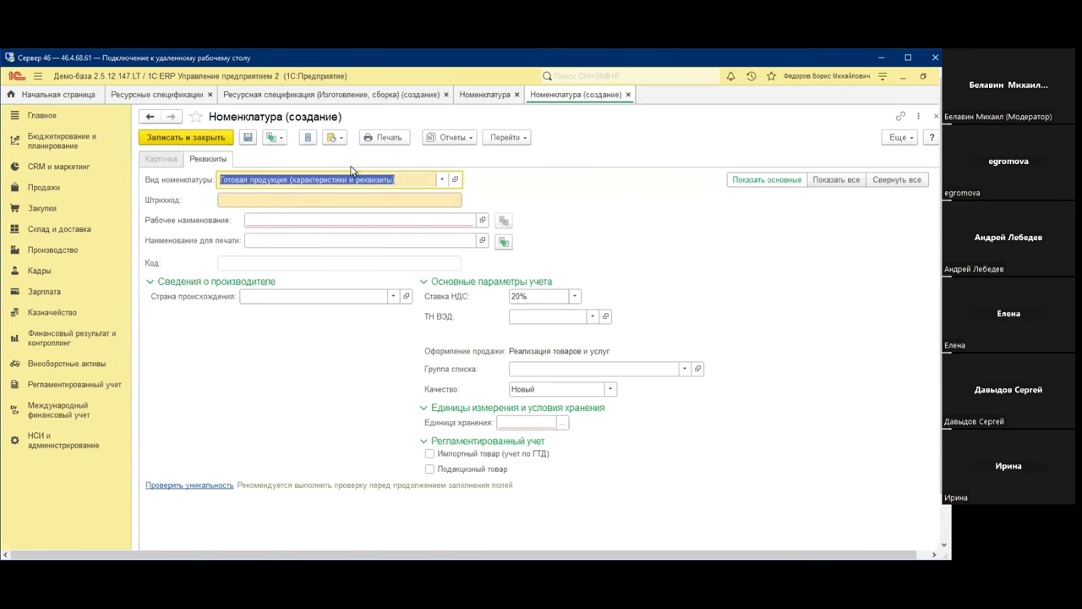
click(300, 220)
text(С)
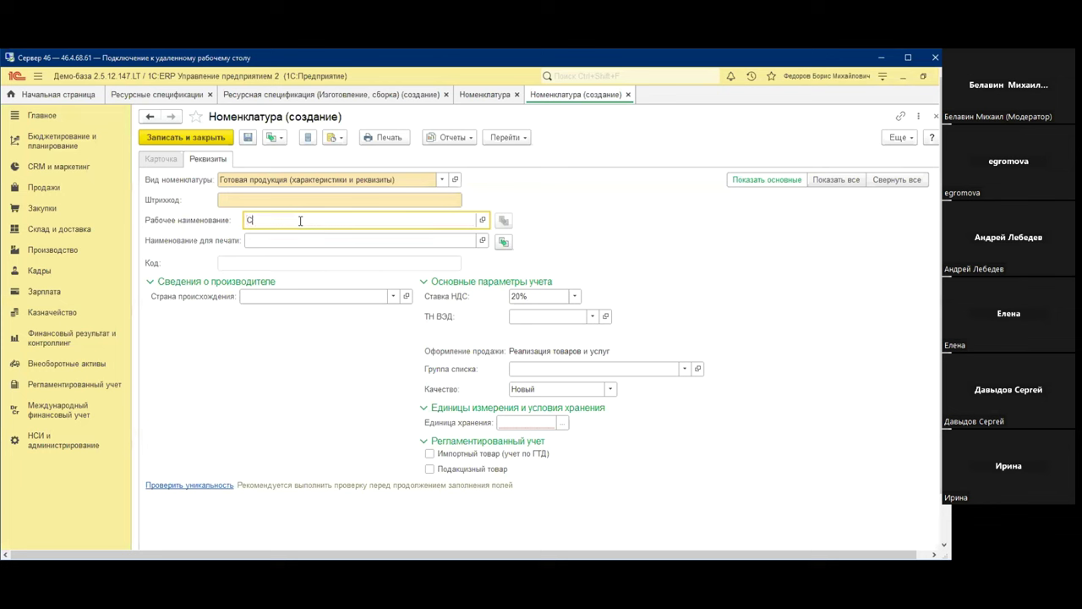
text(тул кухонный)
click(563, 423)
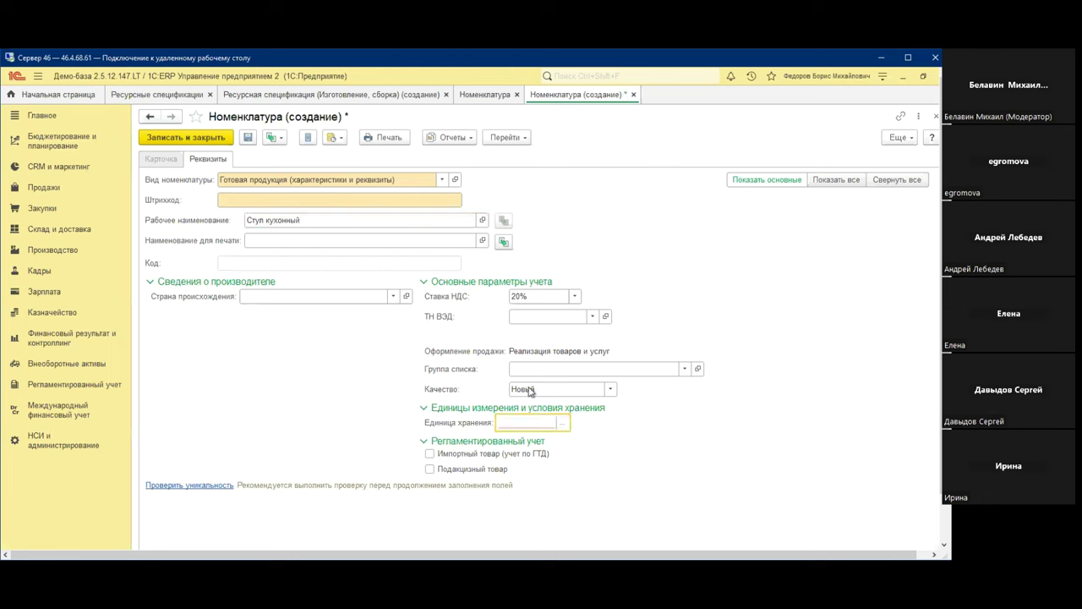
scroll(370, 476, down, 5)
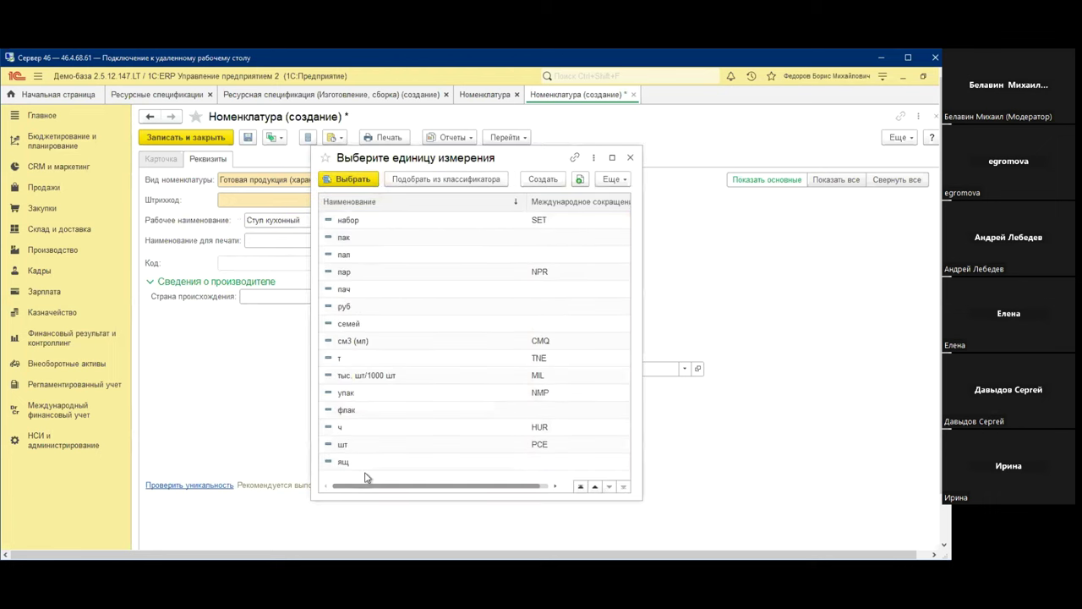
double_click(353, 453)
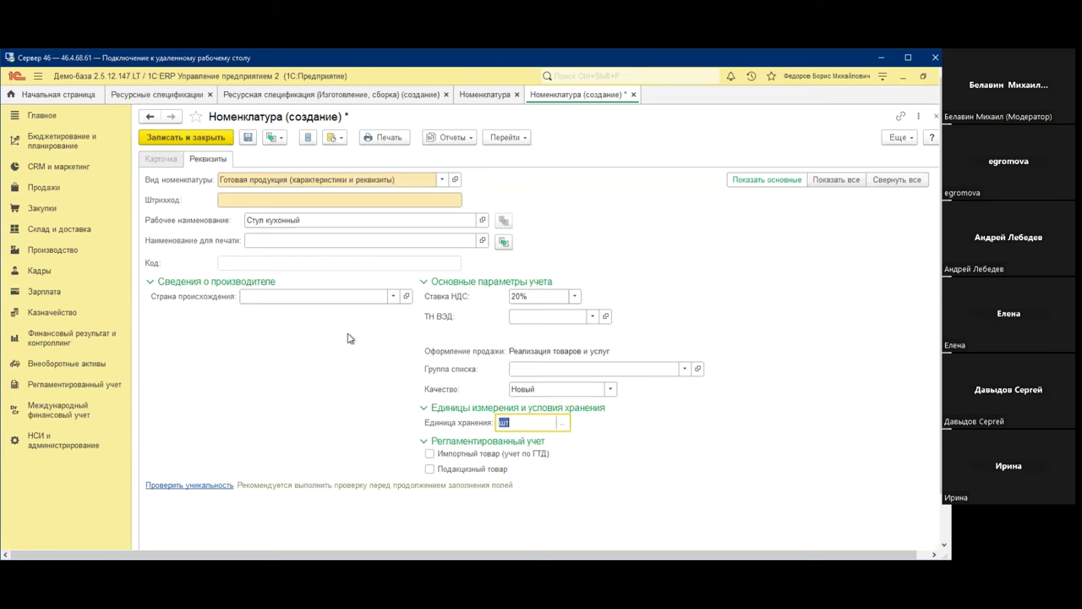
click(208, 138)
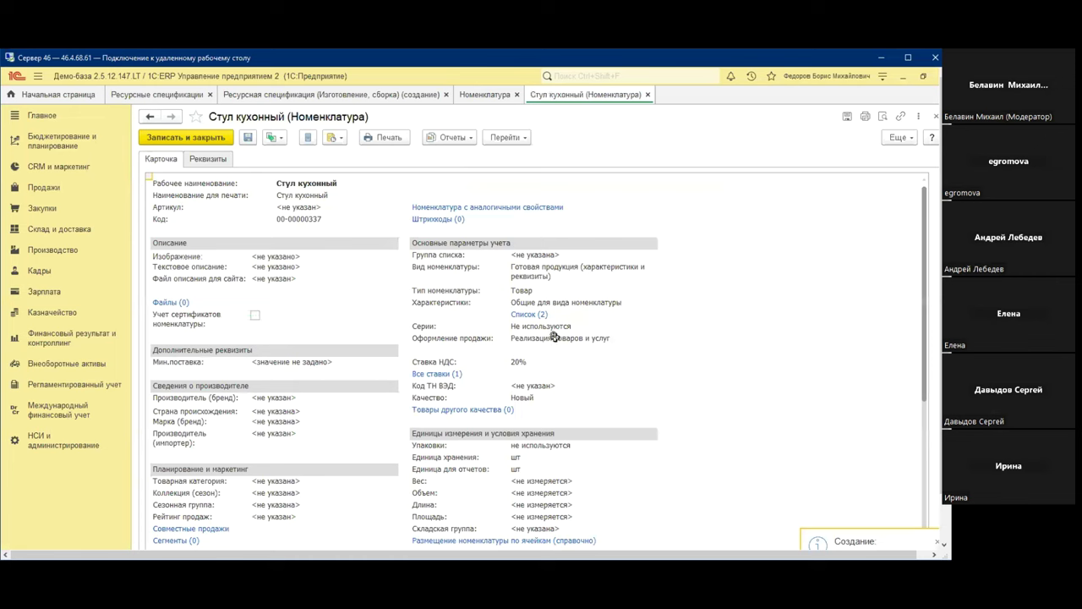
Check the characteristics list shared with Стул кухонный, and close it along with the item card and the item list
click(543, 318)
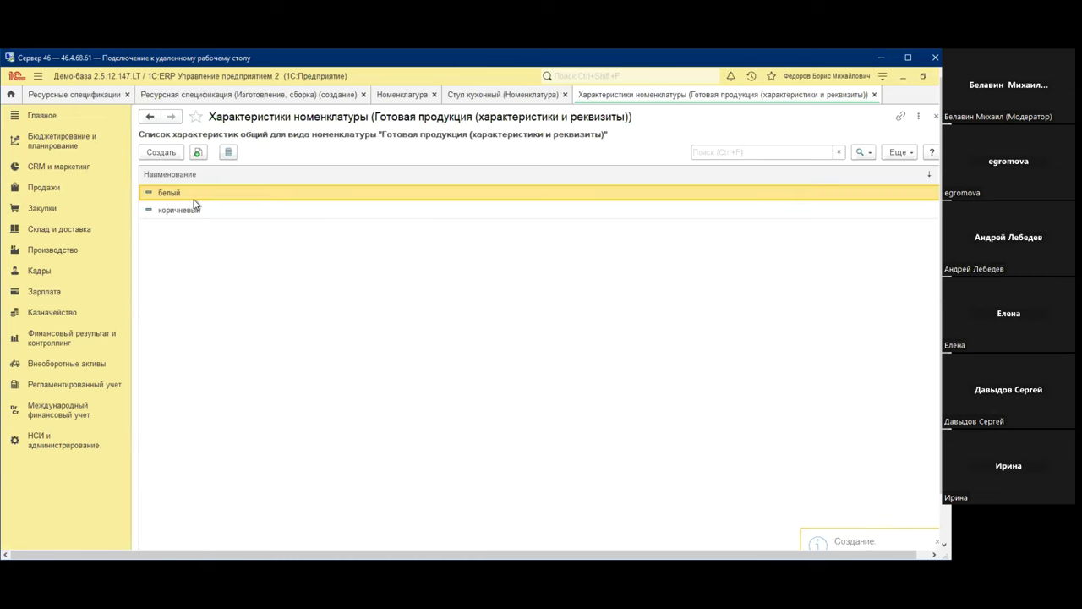
click(874, 95)
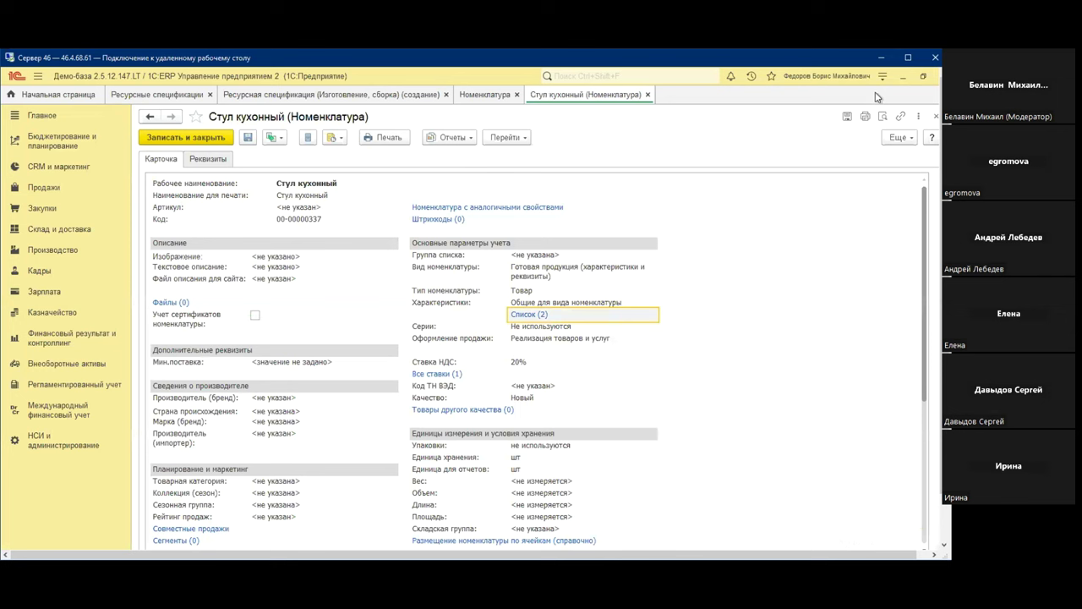
click(647, 94)
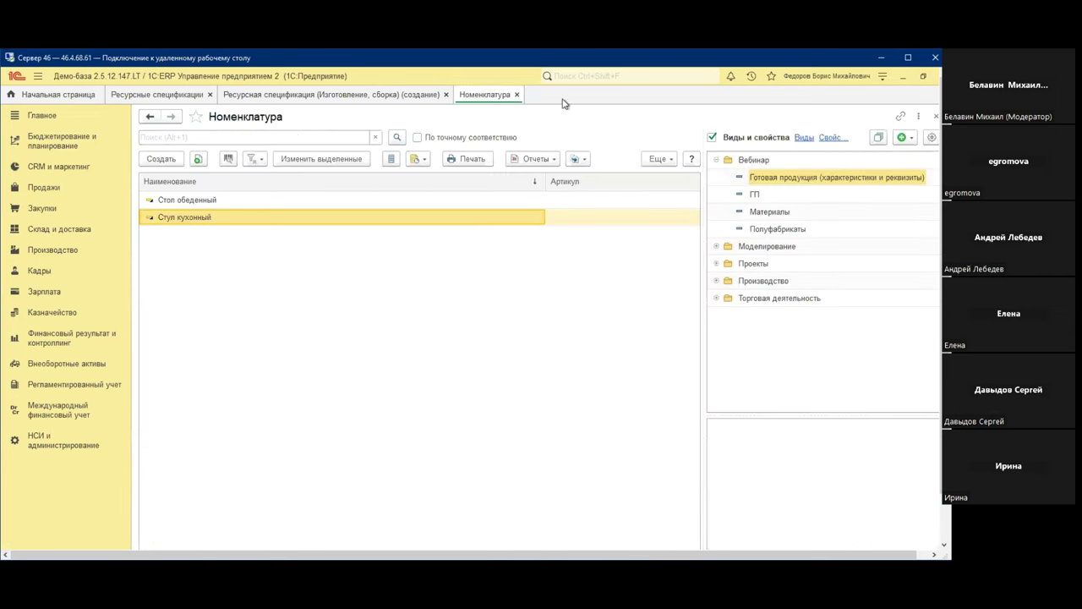
click(516, 95)
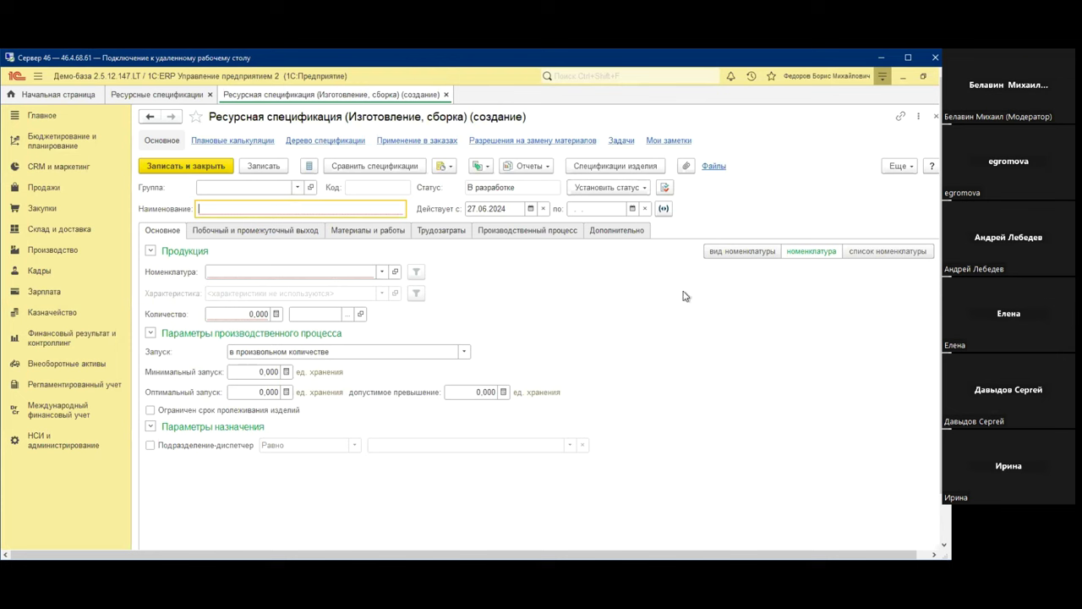
Define the new specification's product by item kind and select "Готовая продукция (характеристики и реквизиты)" from the Вебинар group
click(742, 254)
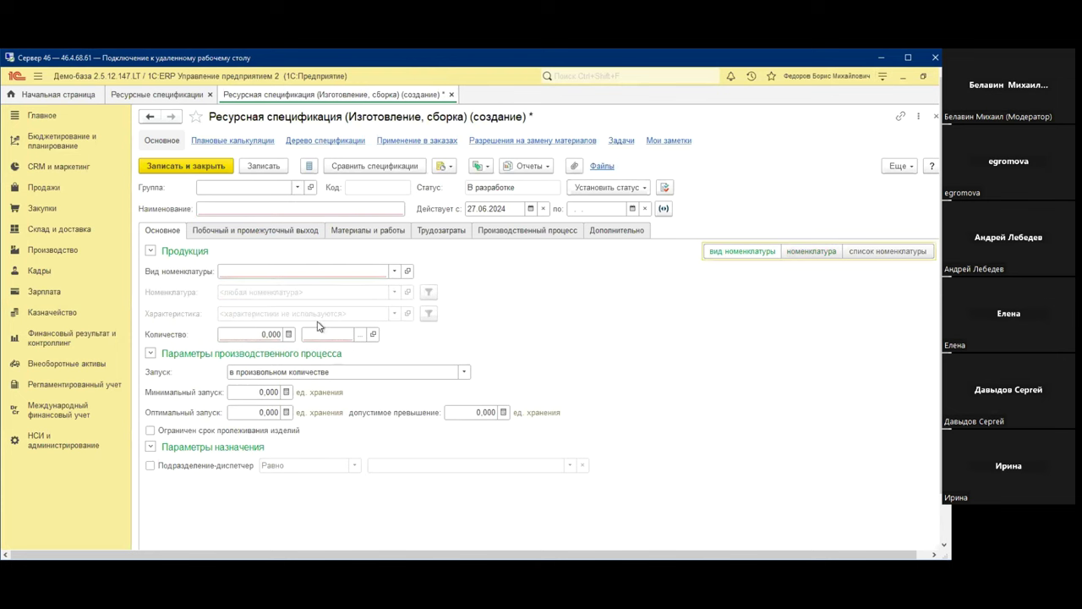
click(393, 273)
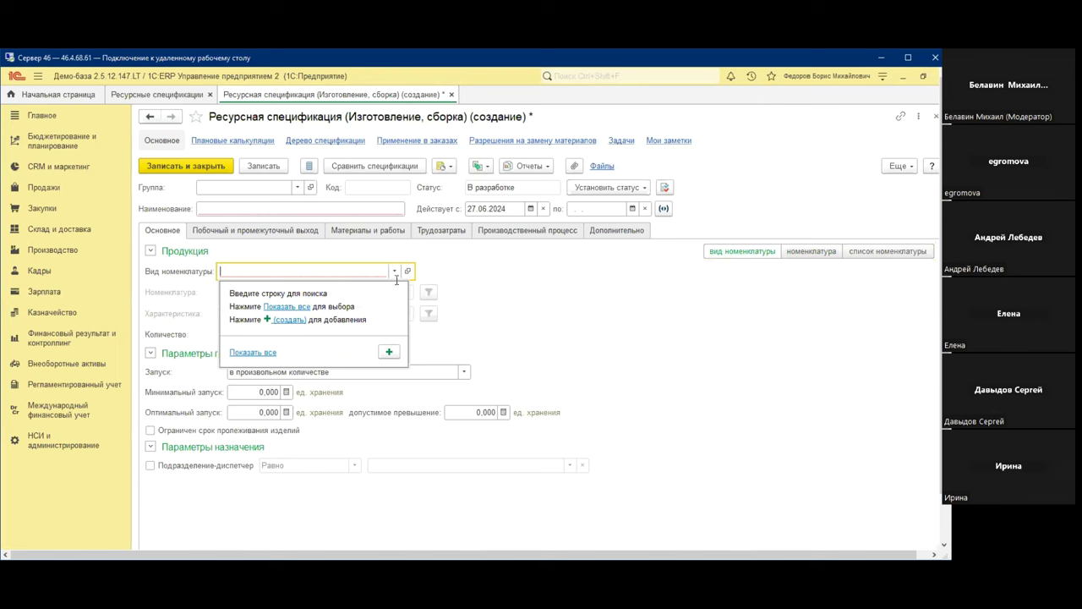
click(294, 307)
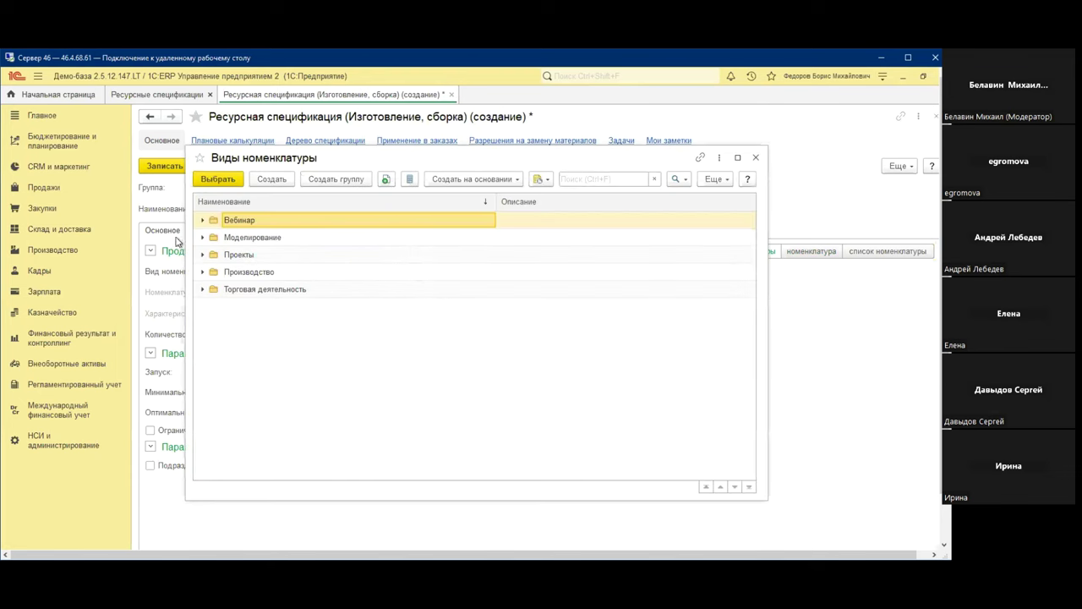
click(202, 221)
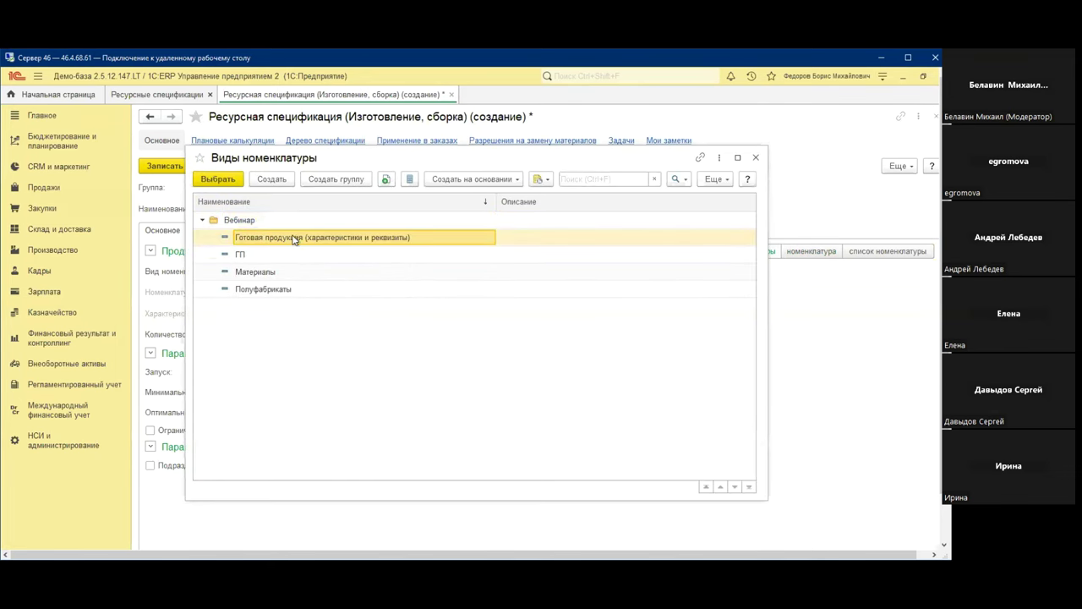
double_click(293, 238)
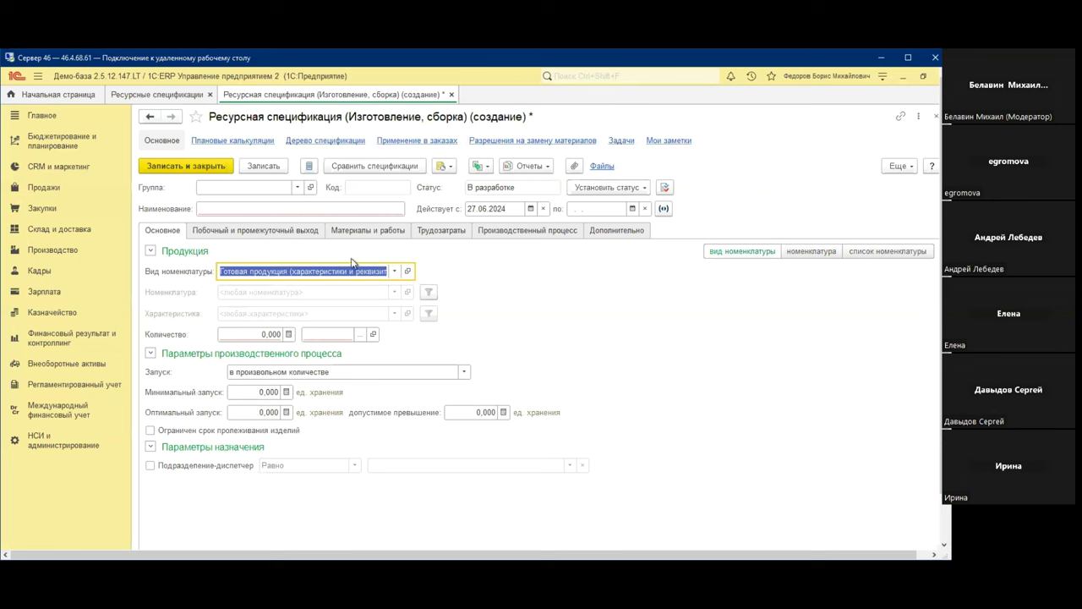
Name the resource specification "Готовая продукция с характеристиками"
click(315, 209)
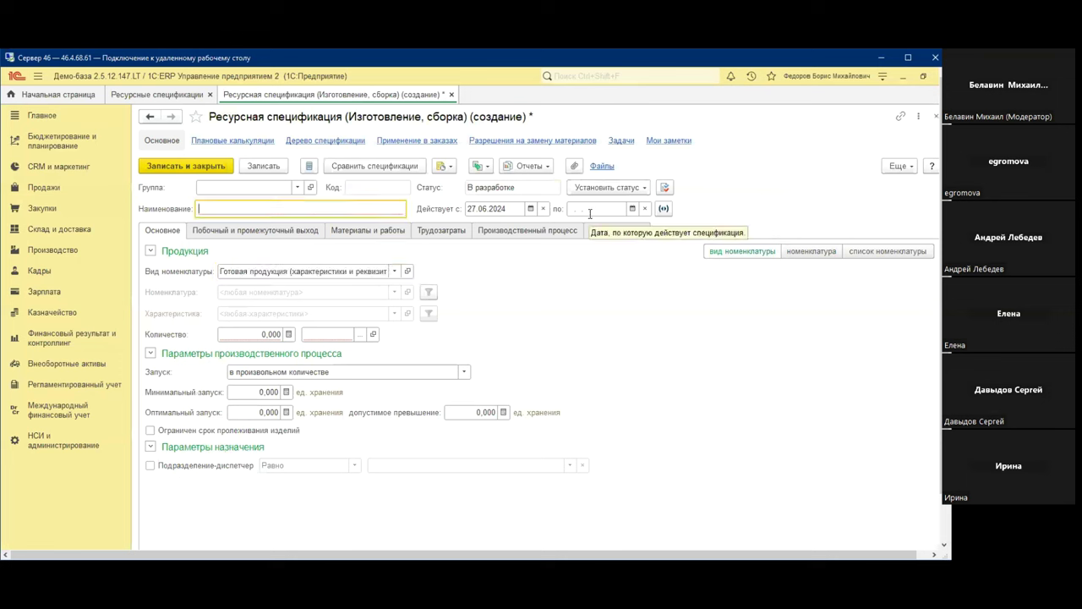
text(Го)
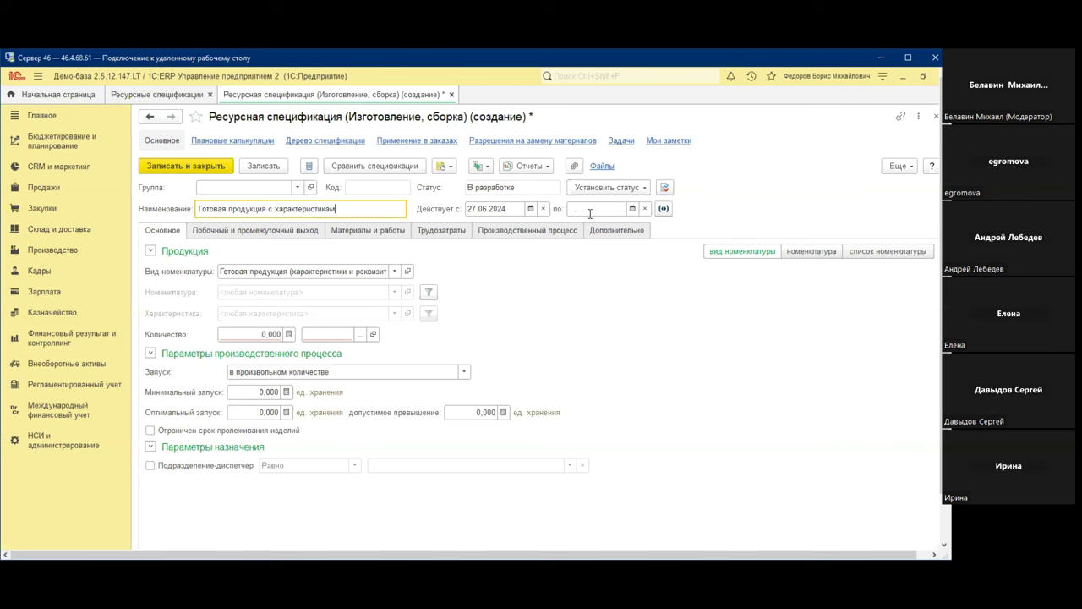
text(и)
Set the product quantity to 1 with unit шт (1 шт), and save and close the specification
click(269, 334)
text(1)
click(346, 336)
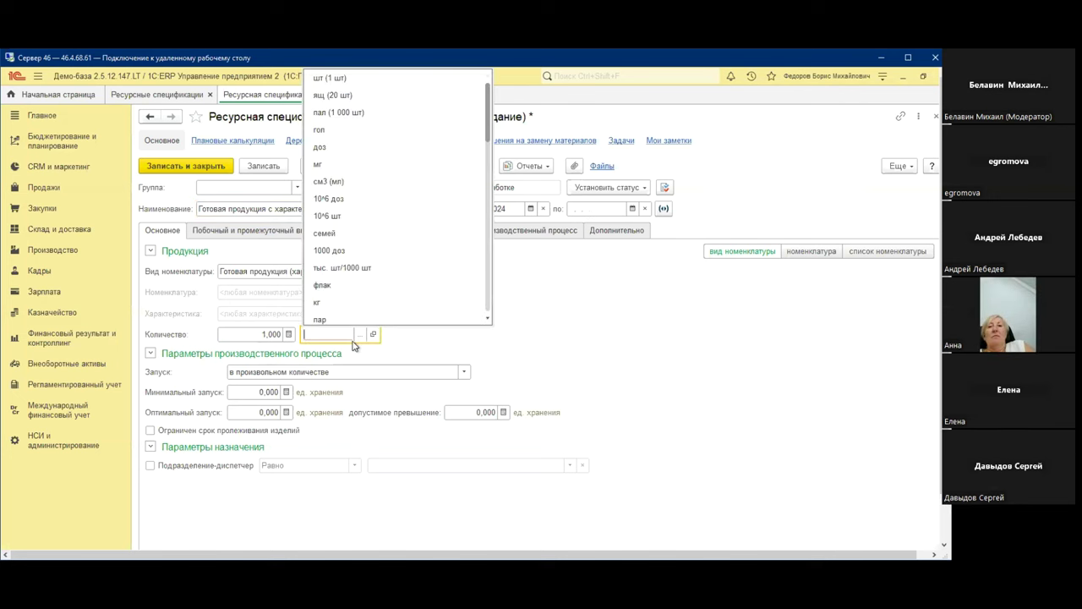
scroll(343, 313, down, 10)
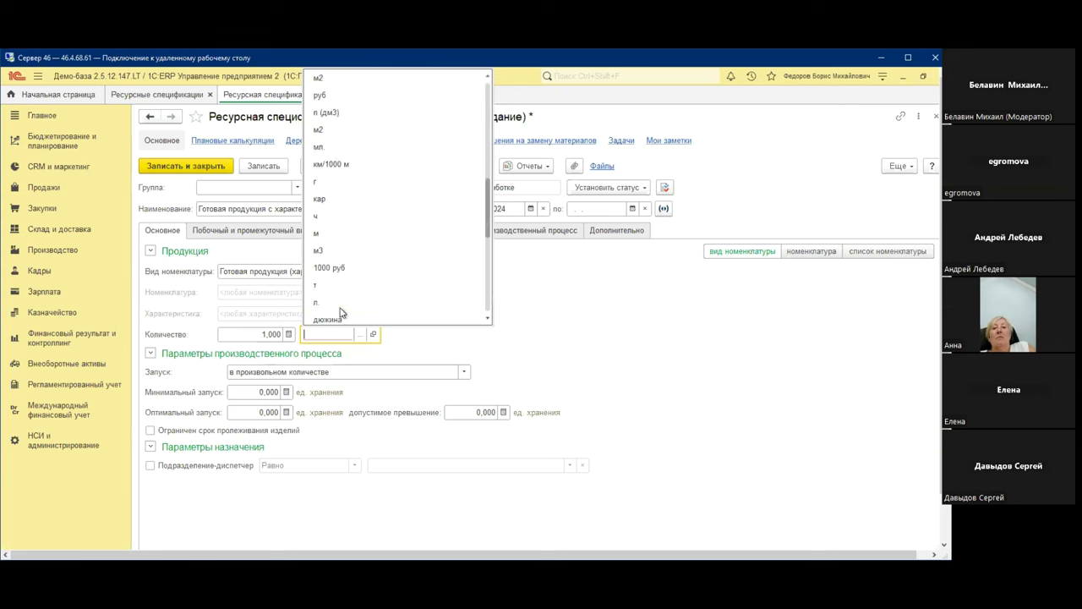
scroll(343, 313, up, 1)
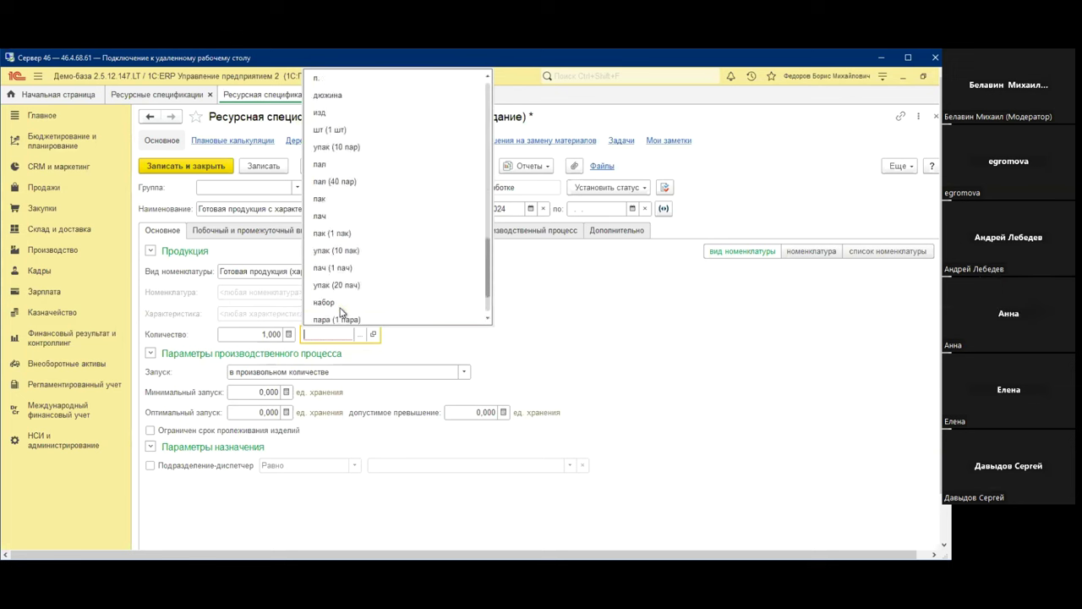
click(330, 129)
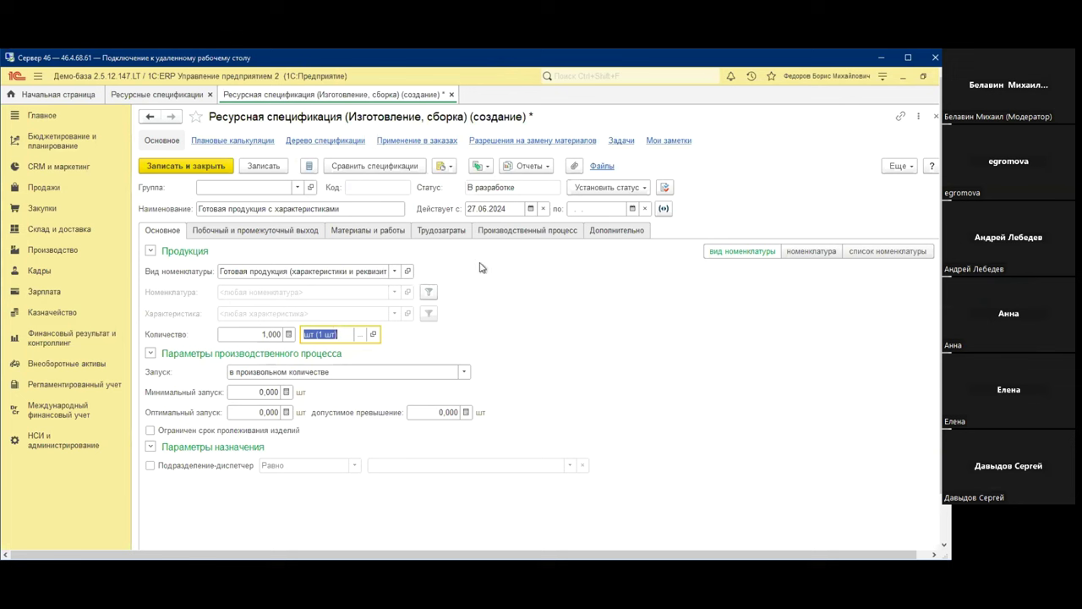
click(263, 166)
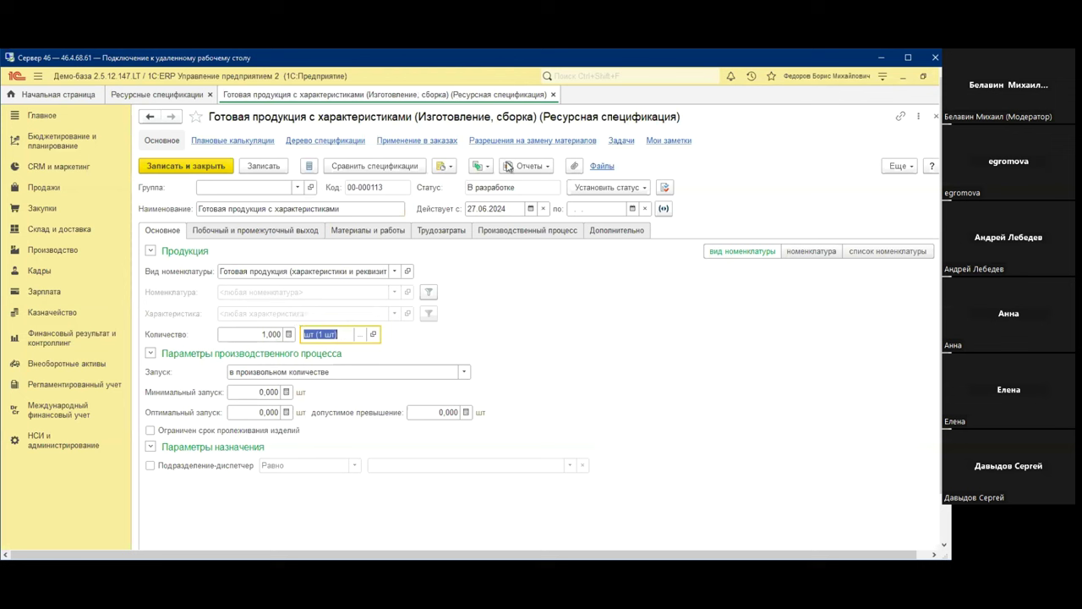
click(554, 95)
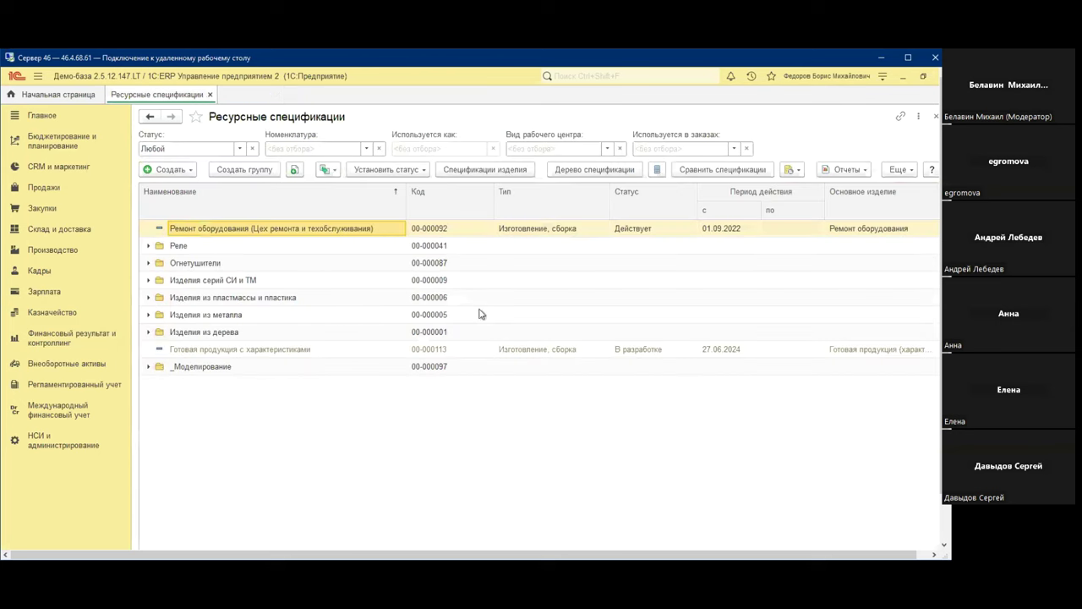
Create another resource specification of type "Изготовление, сборка" and define its products by item list
click(272, 350)
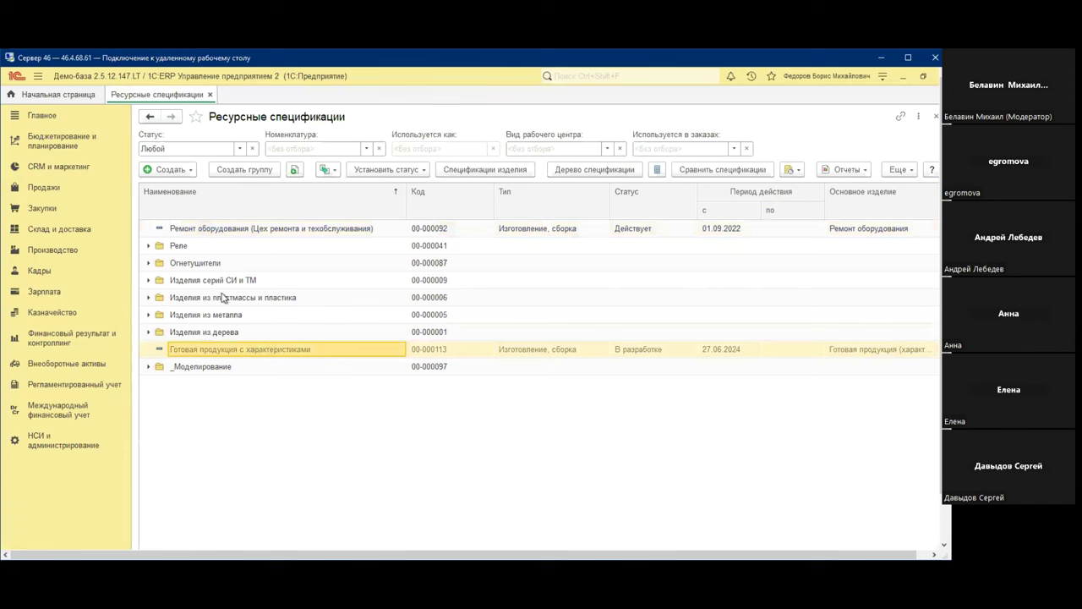
click(169, 170)
click(187, 185)
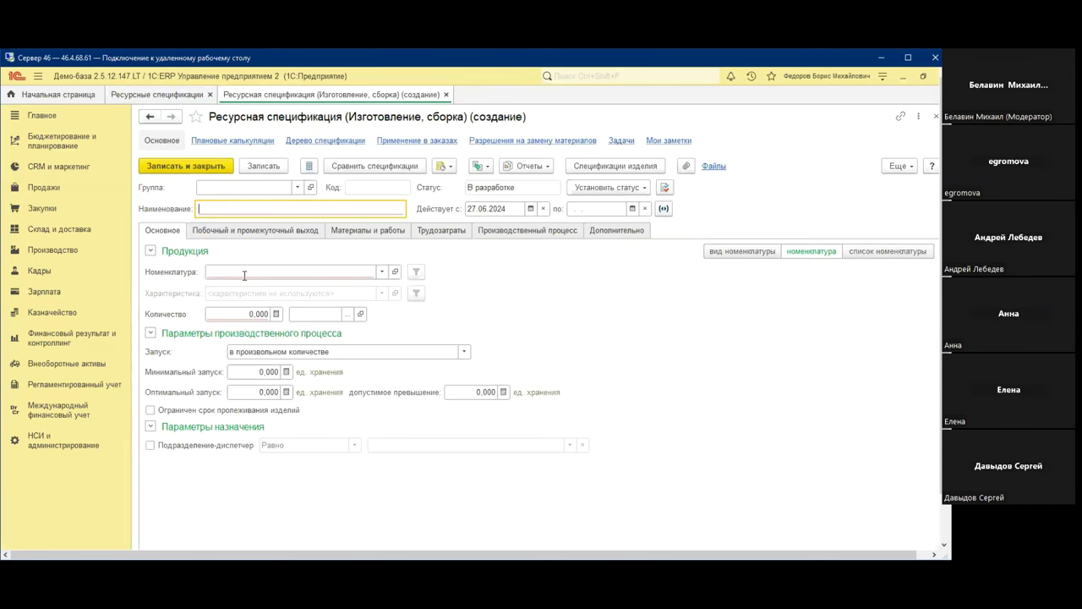
click(876, 256)
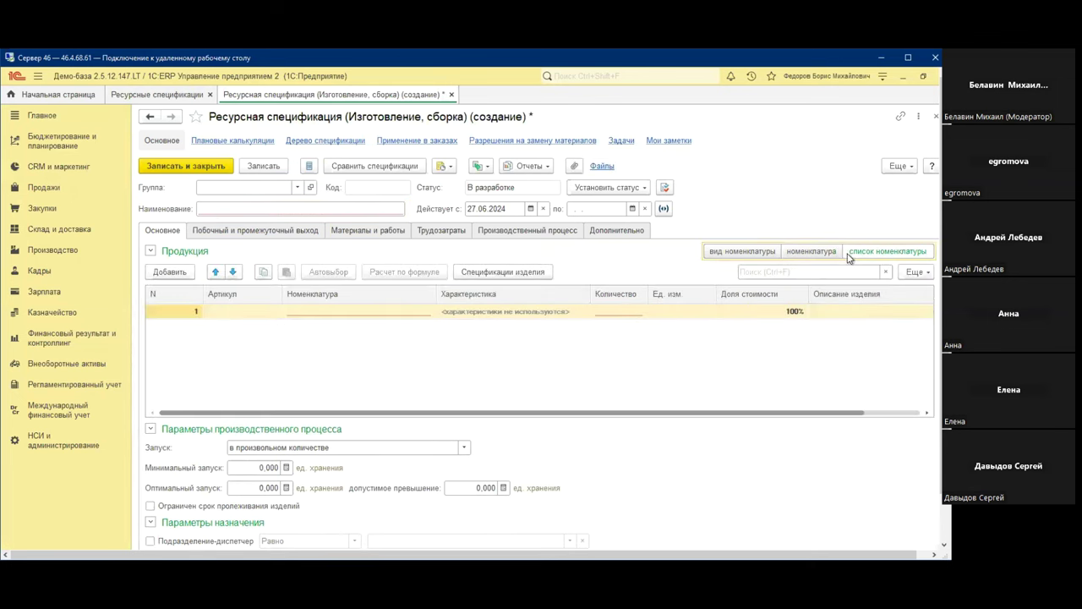
Set the first product line to Стол обеденный, chosen from the Вебинар finished-goods kind with characteristics
click(357, 313)
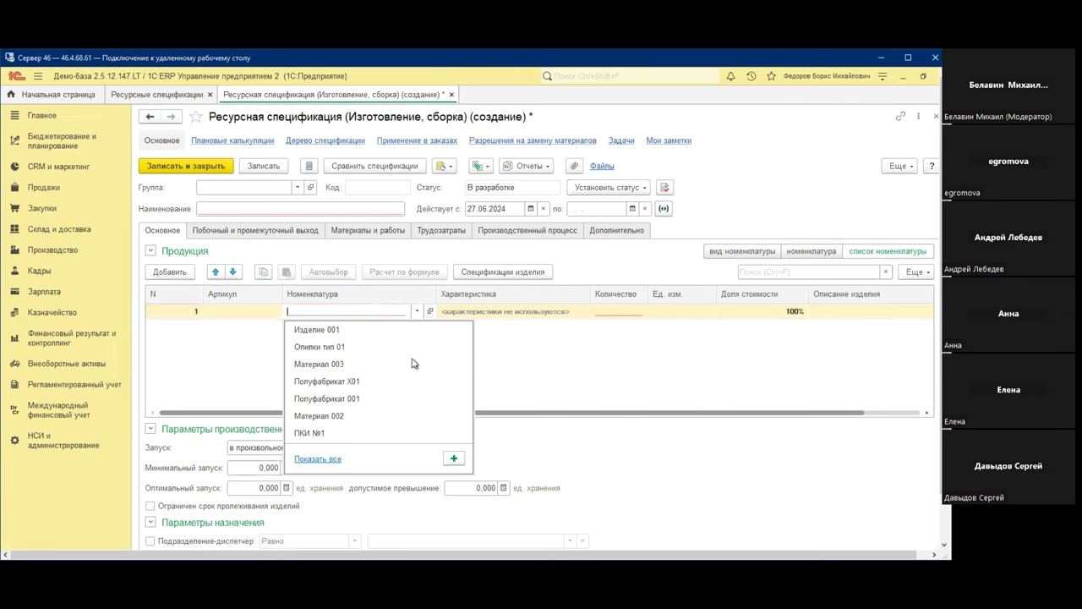
click(317, 458)
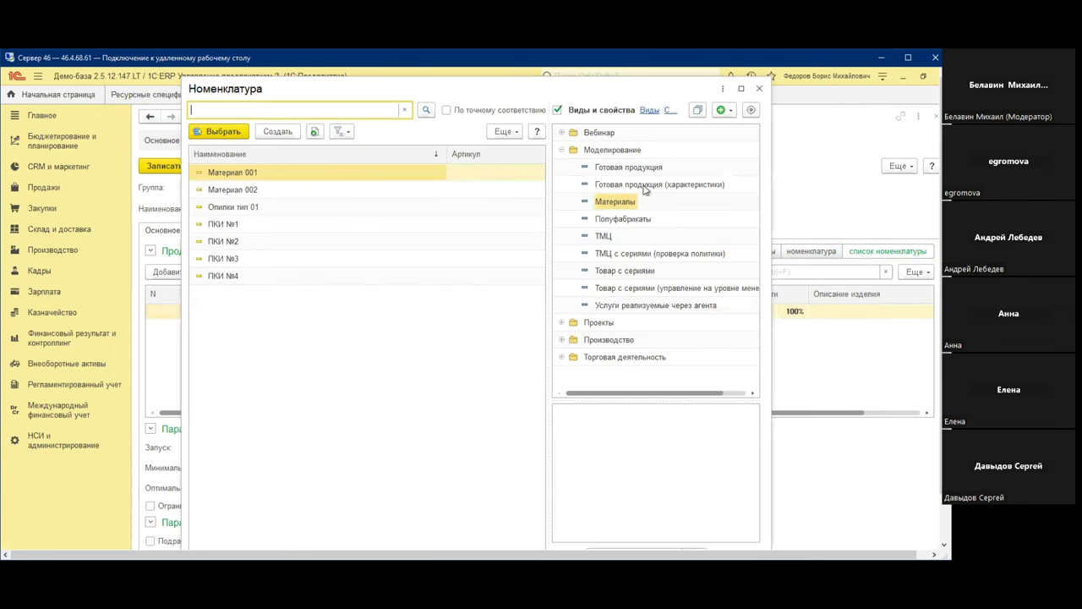
click(561, 134)
click(640, 151)
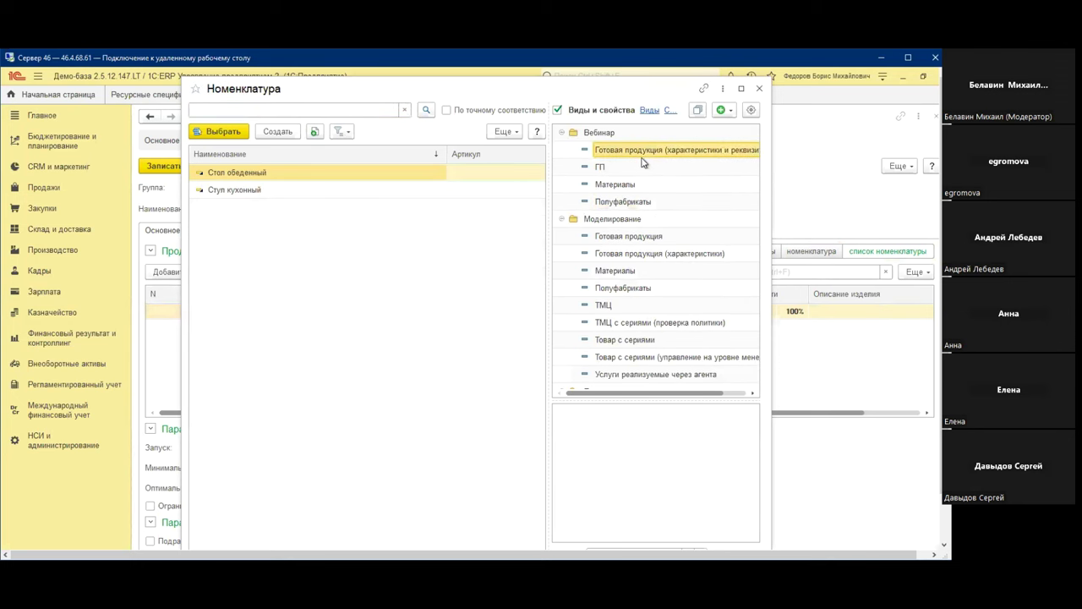
double_click(229, 176)
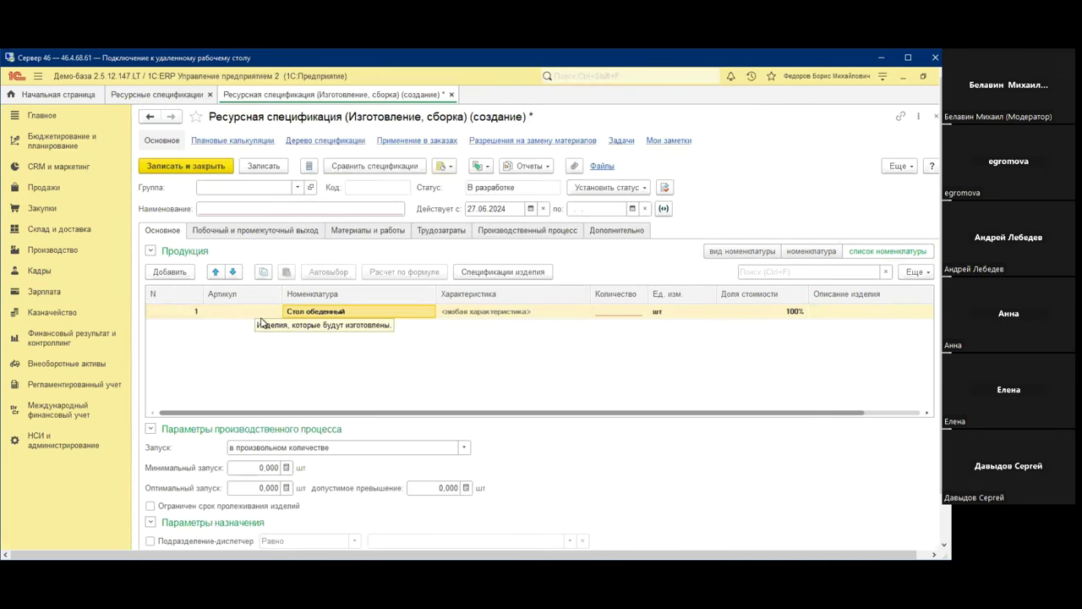
Add Стул кухонный as a second product line and set its characteristic to белый
click(178, 271)
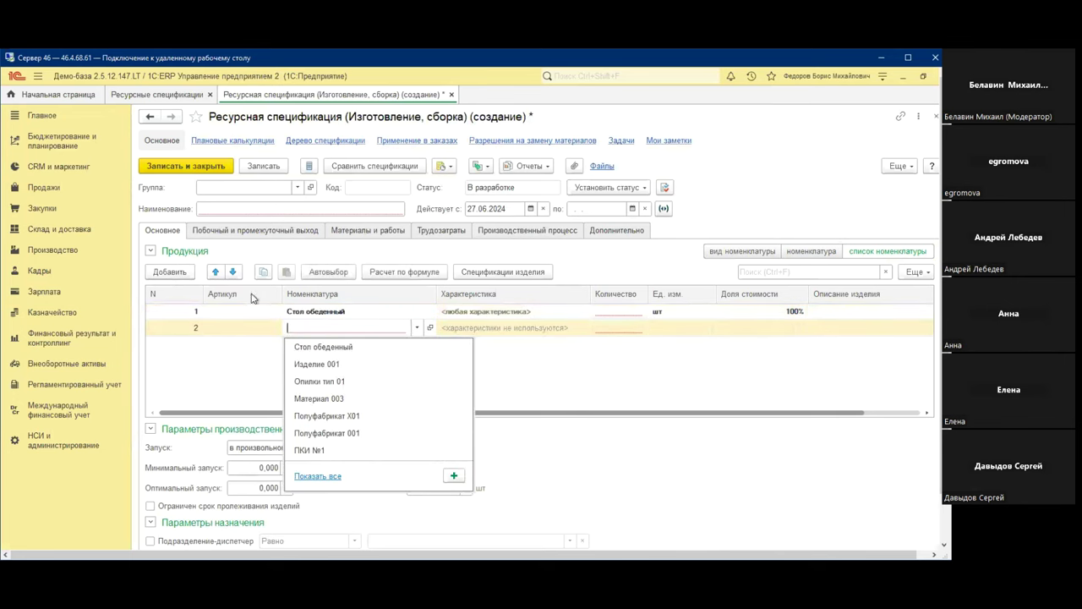
click(318, 476)
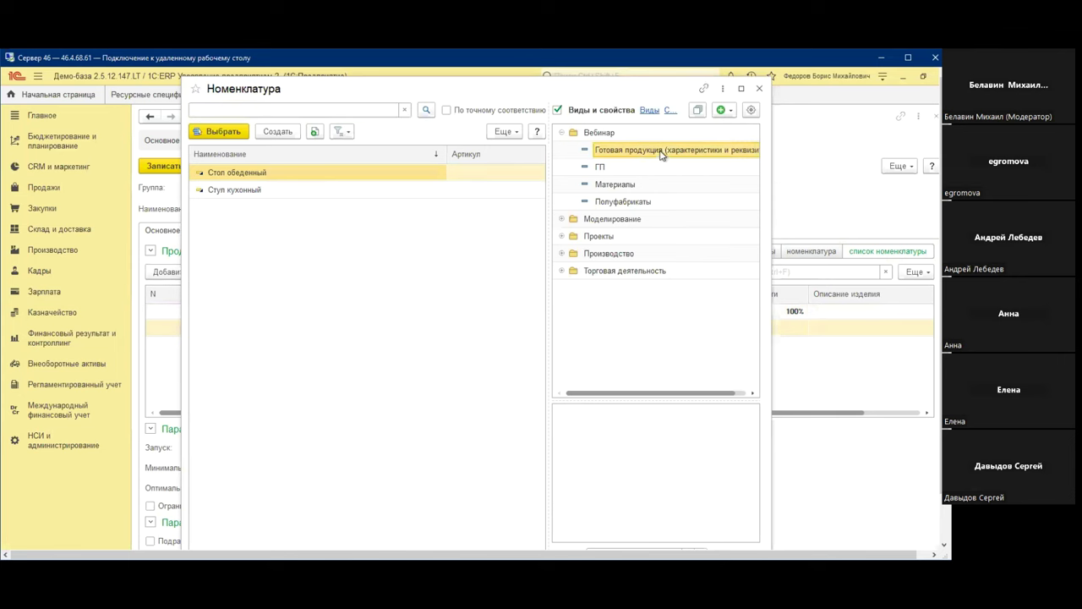
click(251, 193)
double_click(251, 194)
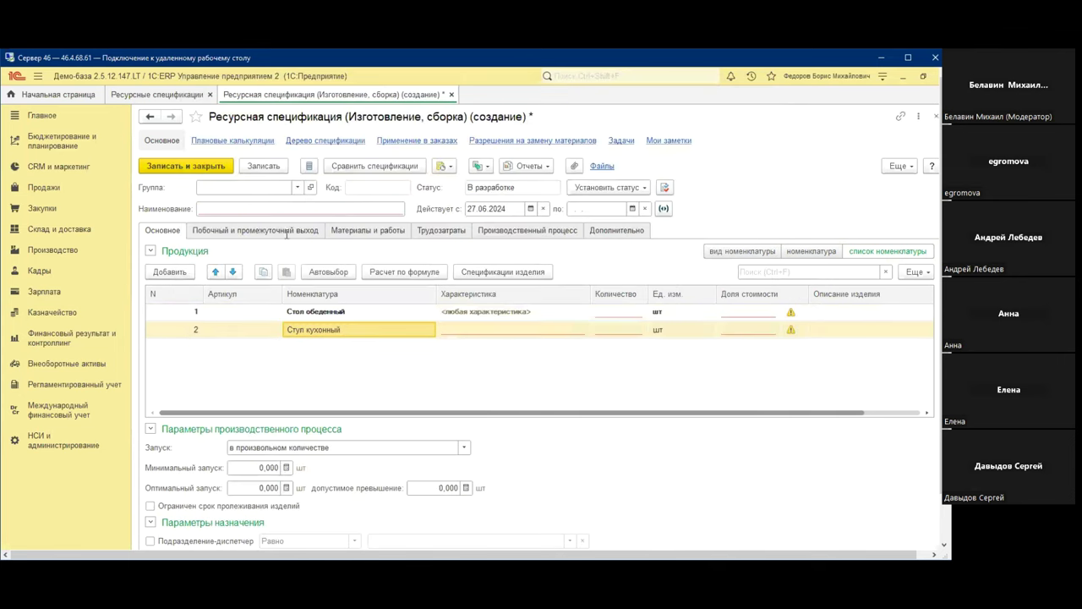
click(581, 330)
click(520, 367)
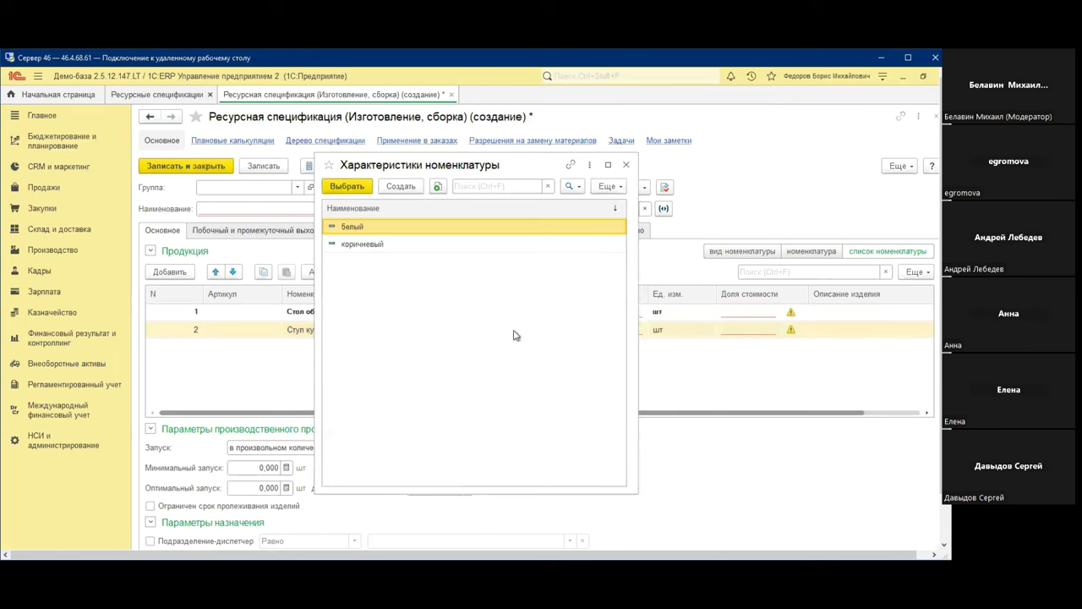
double_click(338, 230)
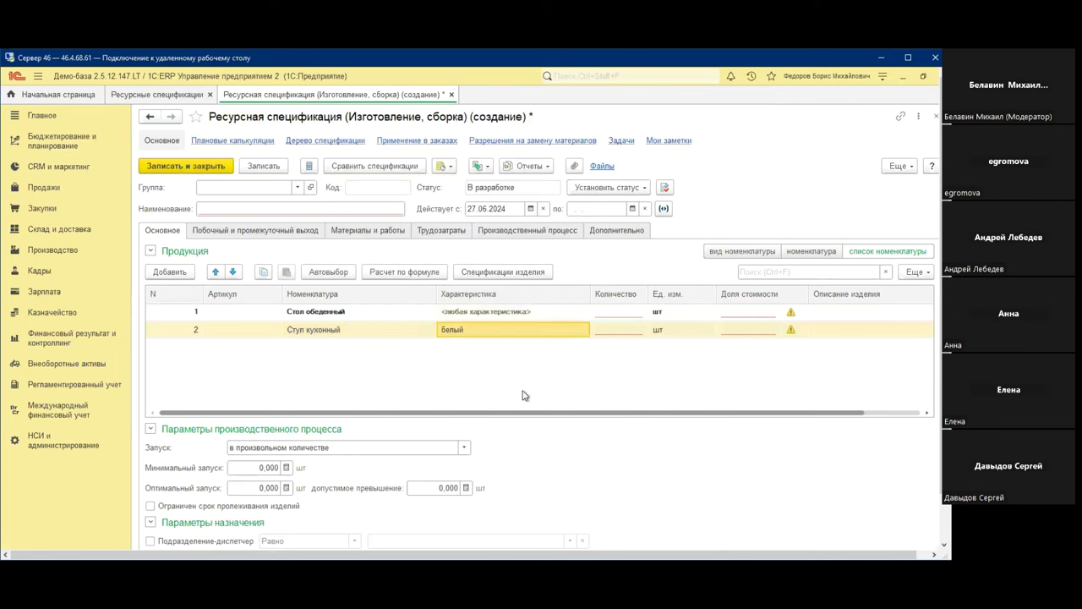
Set the quantity to 1 for both product lines, Стол обеденный and Стул кухонный
click(622, 311)
text(1)
click(622, 330)
text(1)
key(Return)
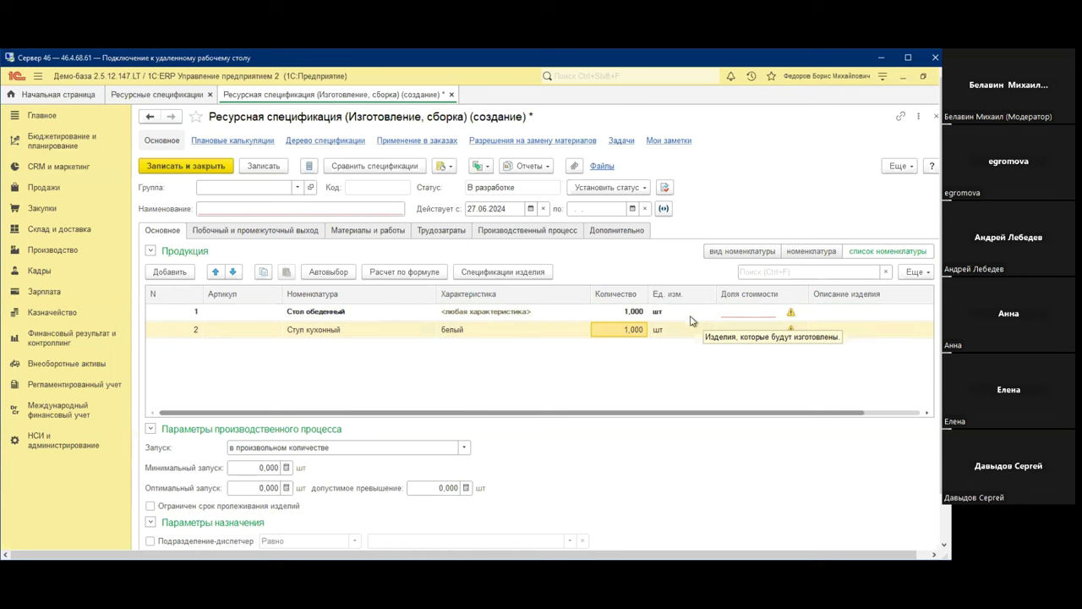
Set the cost shares of the product lines to 80 for Стол обеденный and 20 for Стул кухонный
double_click(760, 311)
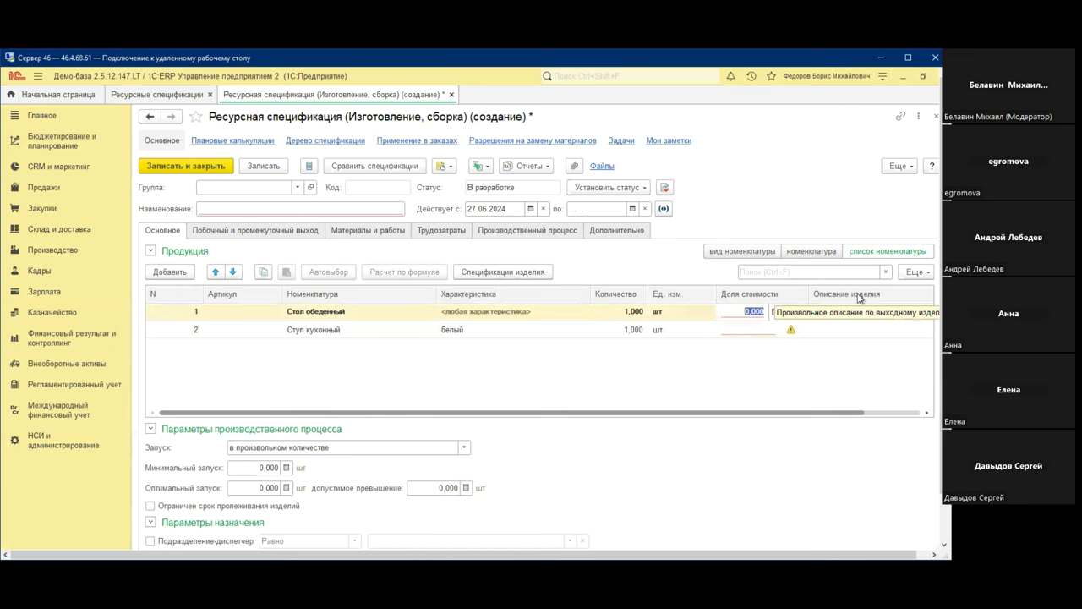
key(F4)
key(Escape)
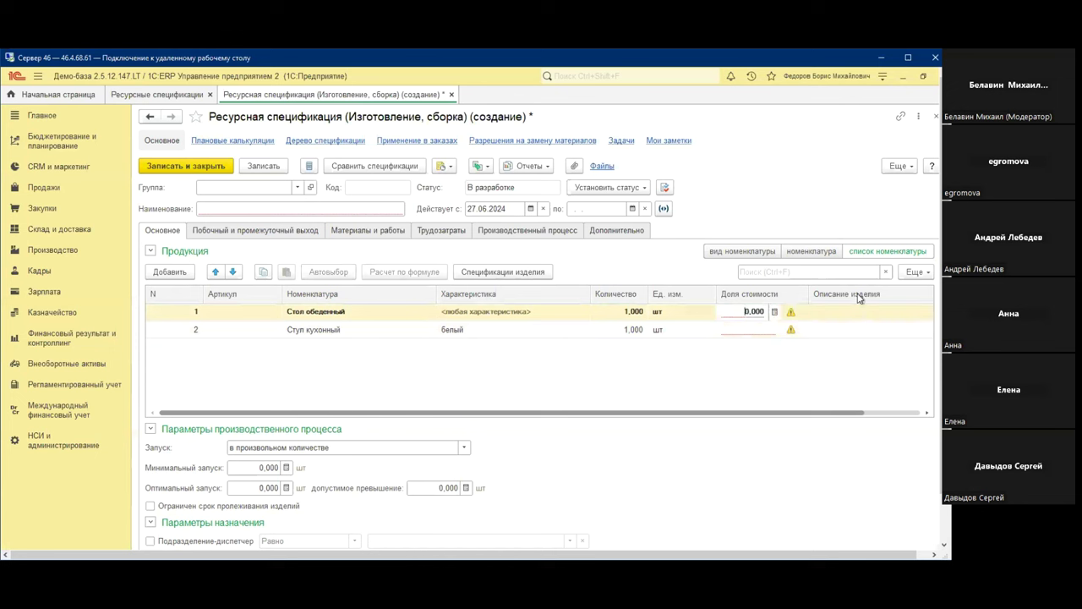
text(8)
key(Return)
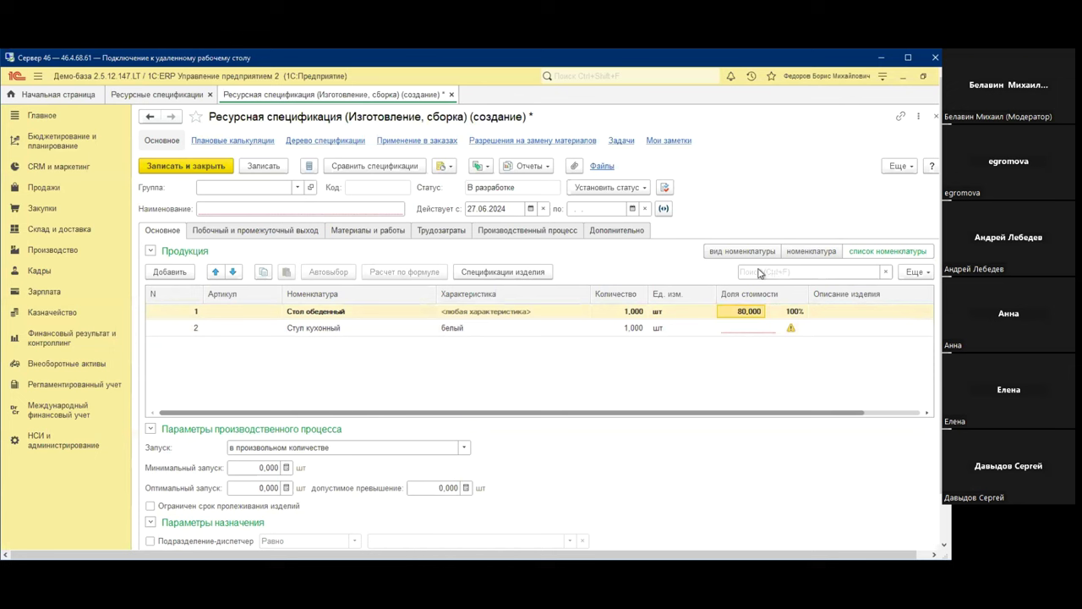
double_click(740, 329)
text(20)
key(Return)
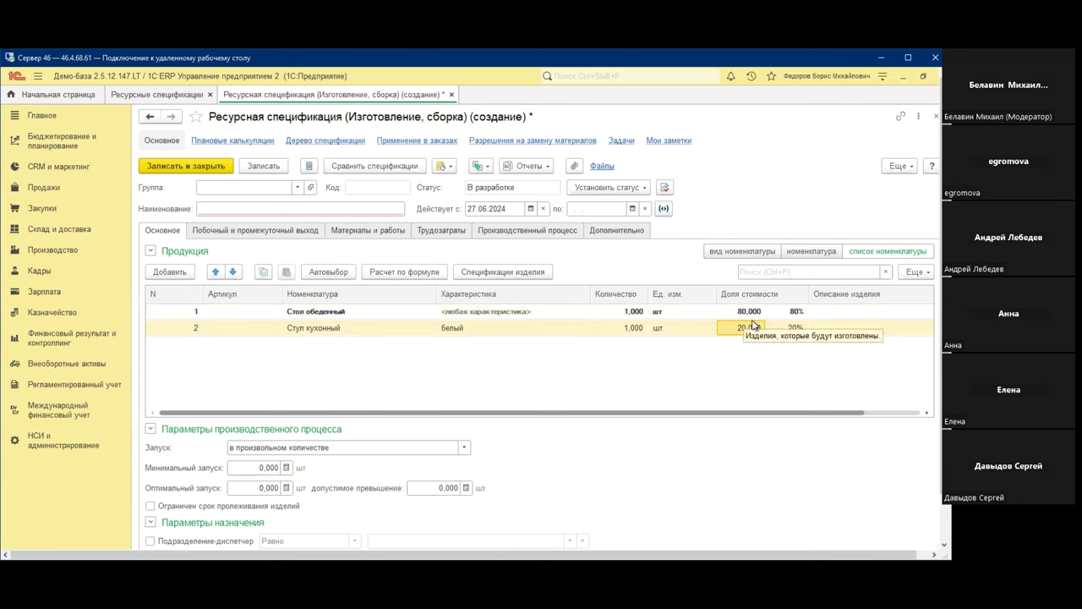
Set the cost shares as a ratio, entering 4 for Стол обеденный and 1 for Стул кухонный
double_click(757, 313)
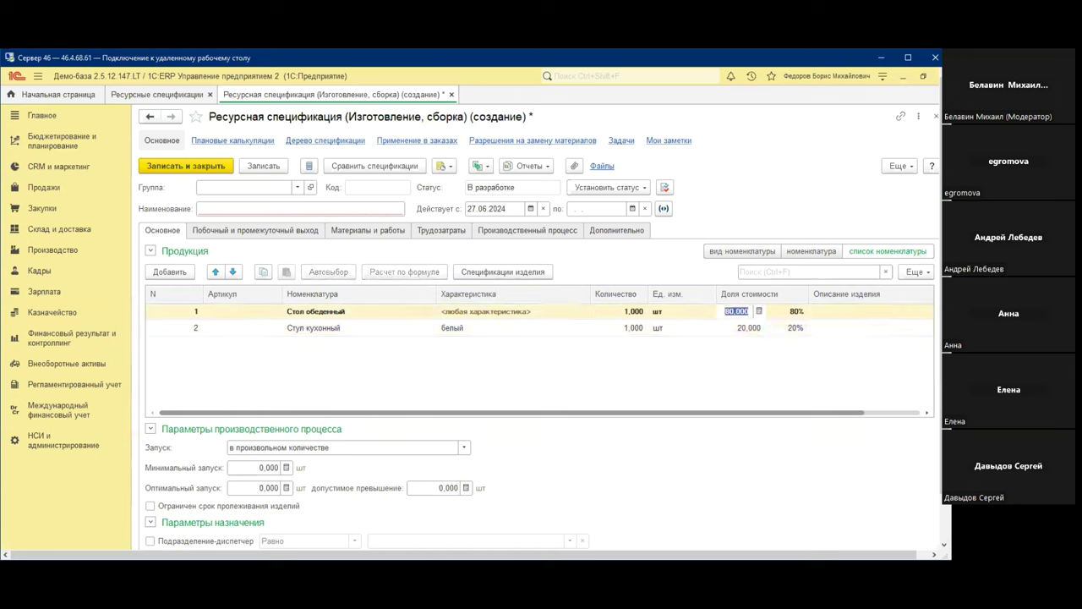
text(4)
key(Return)
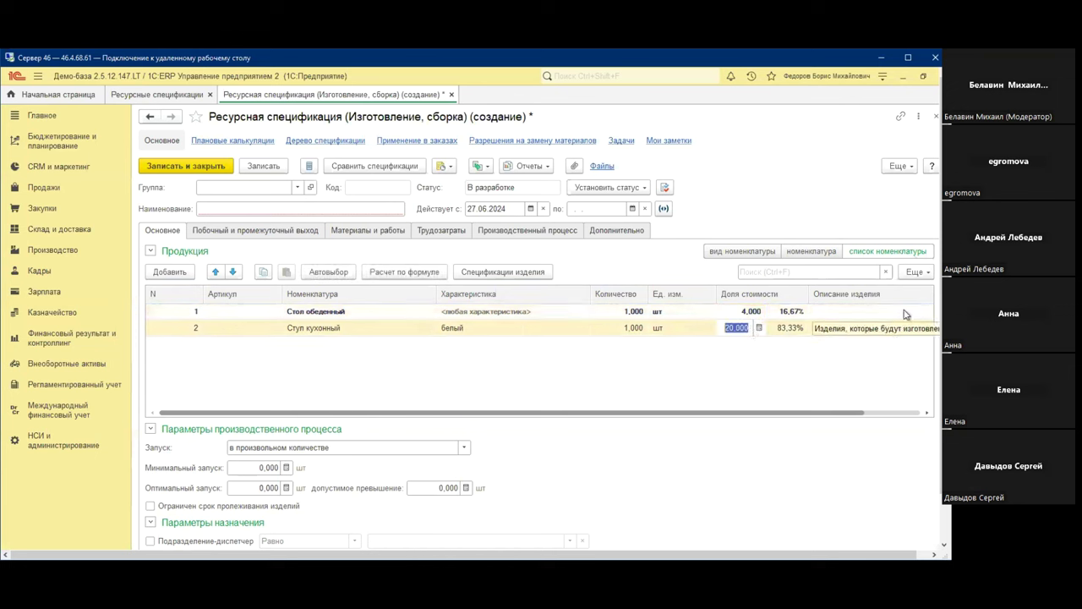
text(1)
key(Return)
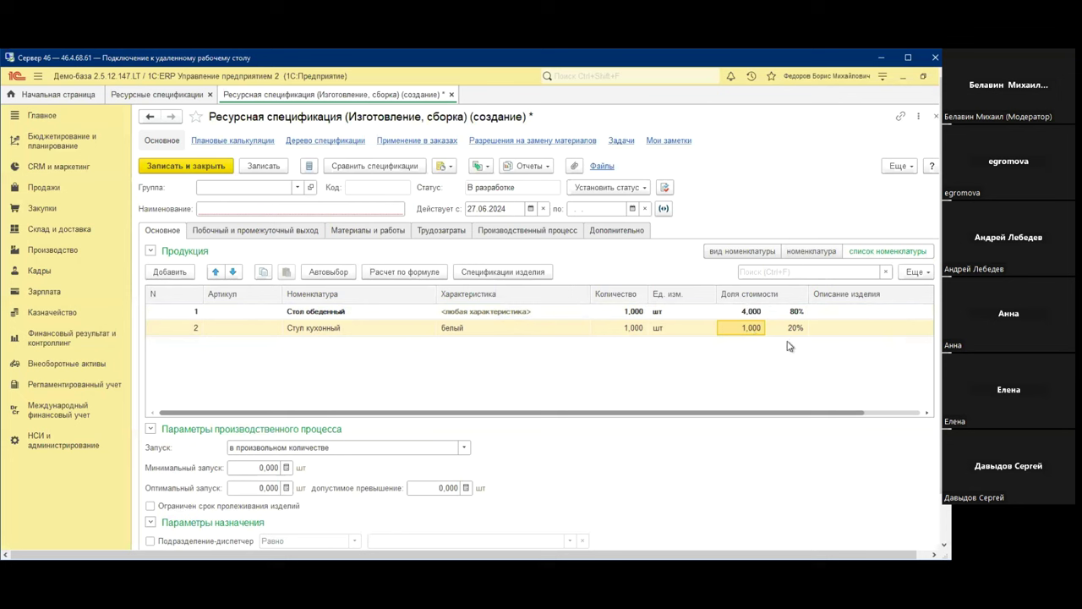
Name the specification "Стол и стул", save and close it, and select it in the specification list
click(332, 319)
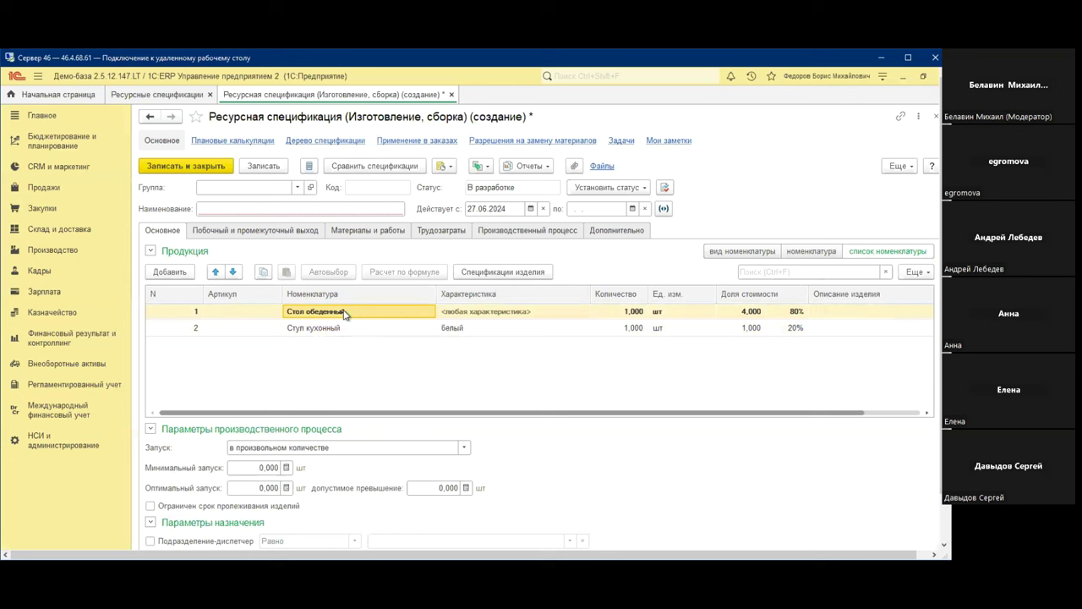
click(330, 209)
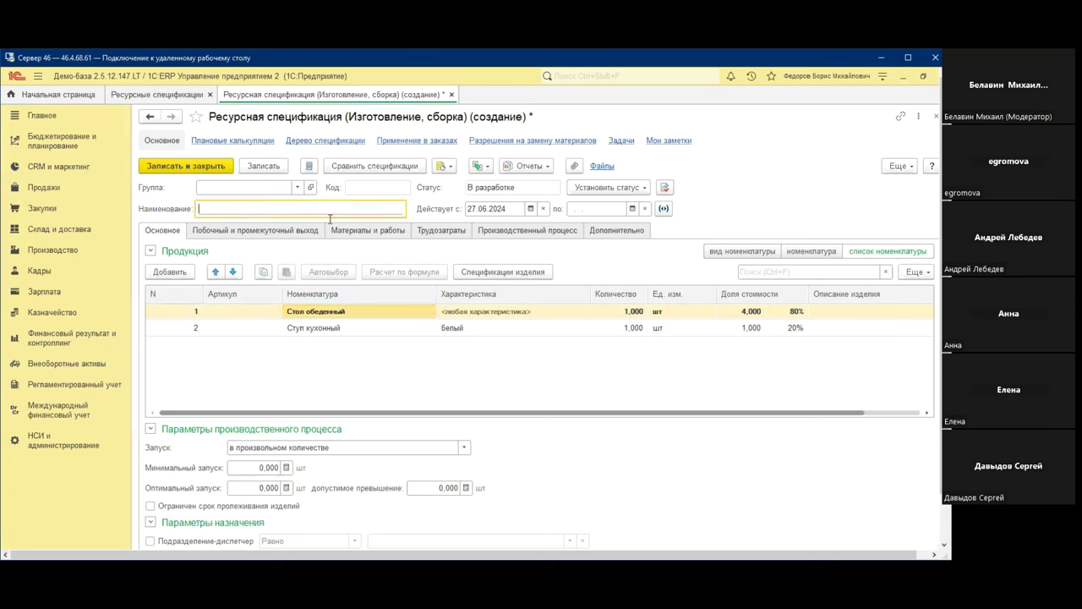
text(Стол и стул)
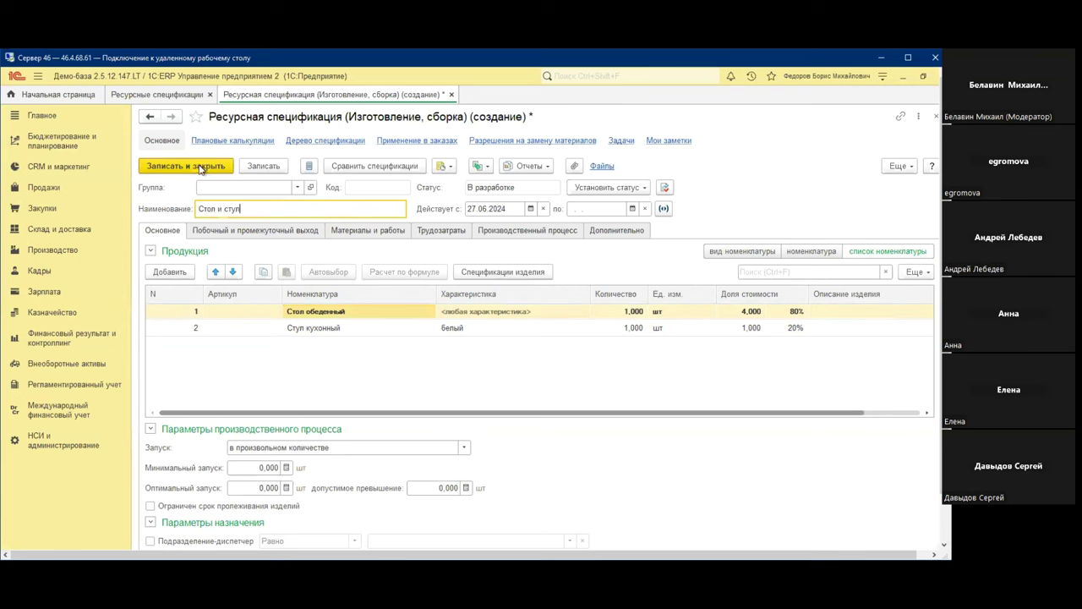
click(196, 166)
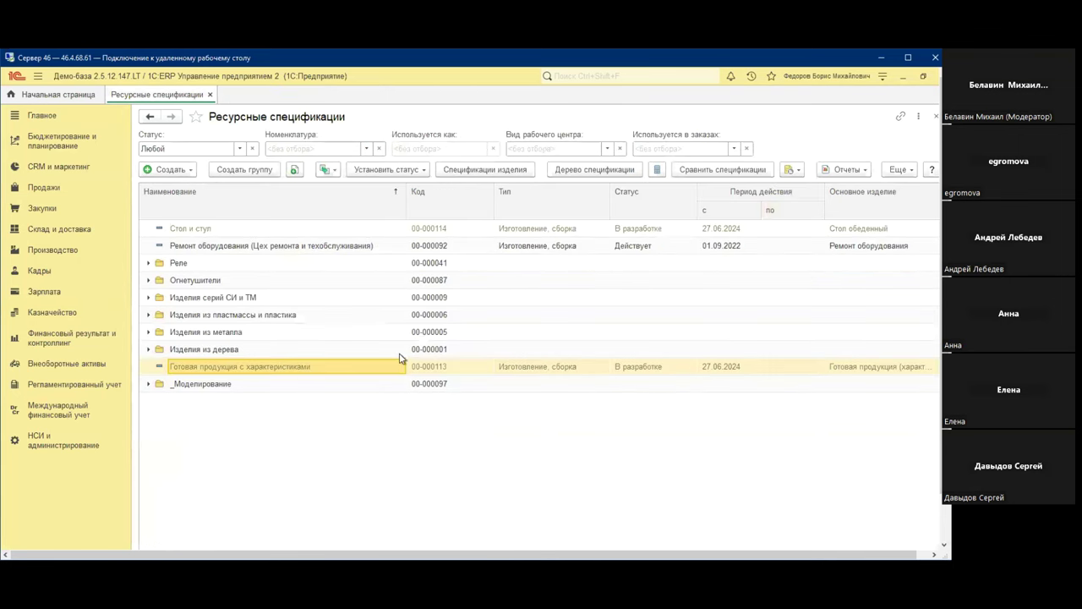
click(193, 226)
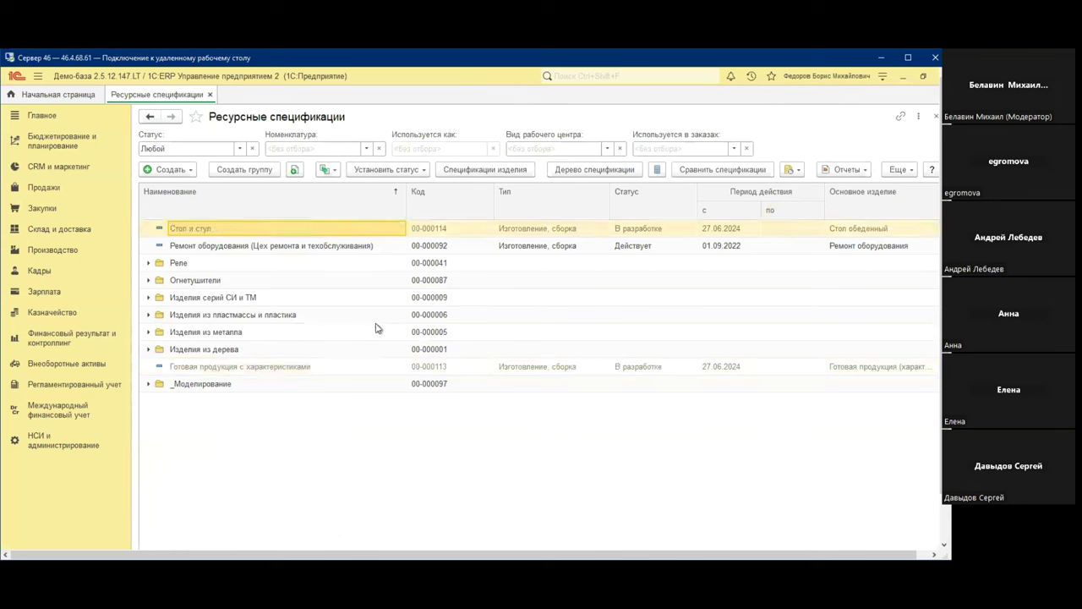
Create another resource specification of type "Изготовление, сборка" with Стул кухонный as its product
click(170, 170)
click(203, 186)
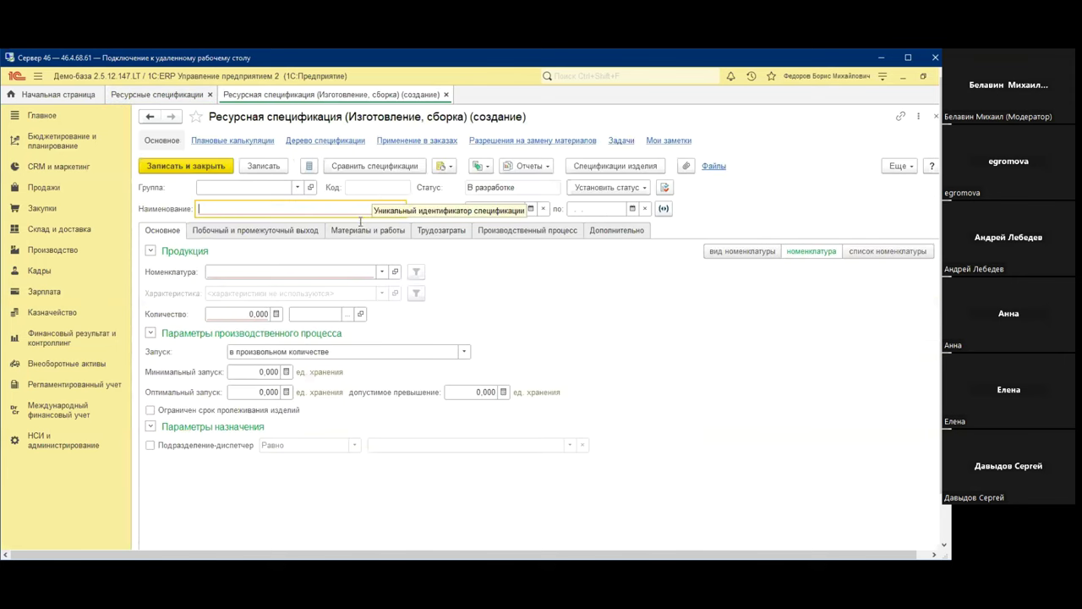
click(380, 272)
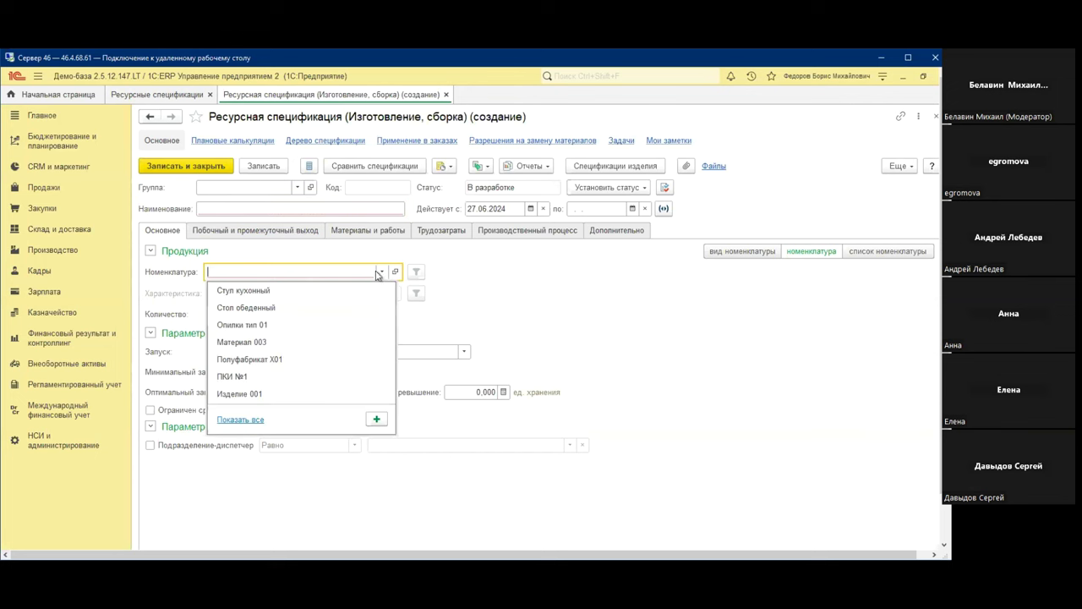
click(284, 292)
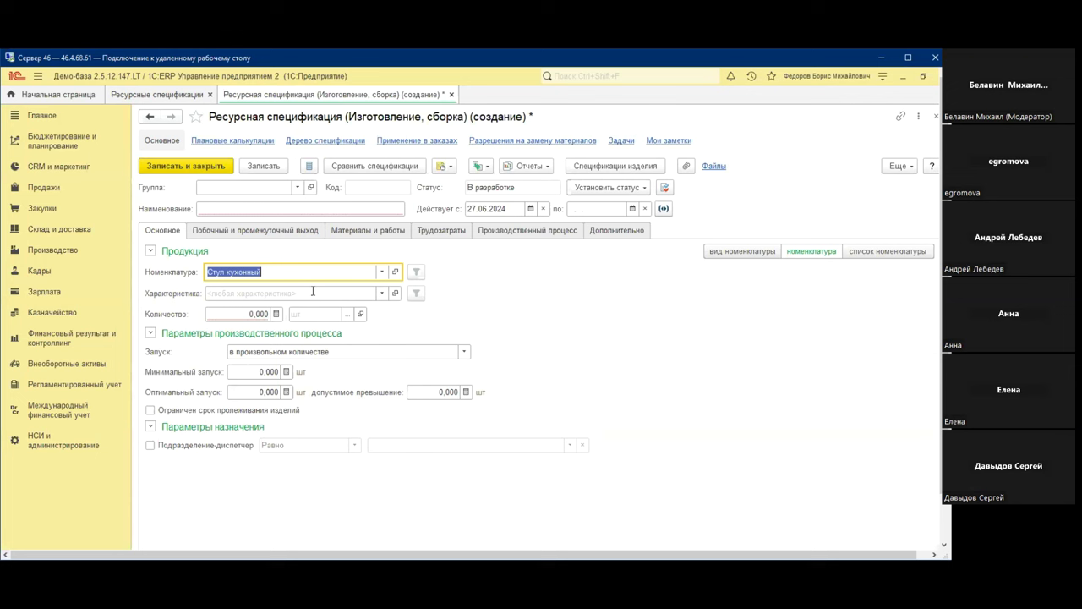
Set the product quantity to 1 for any characteristic and name the specification "Стул кухонный"
click(270, 294)
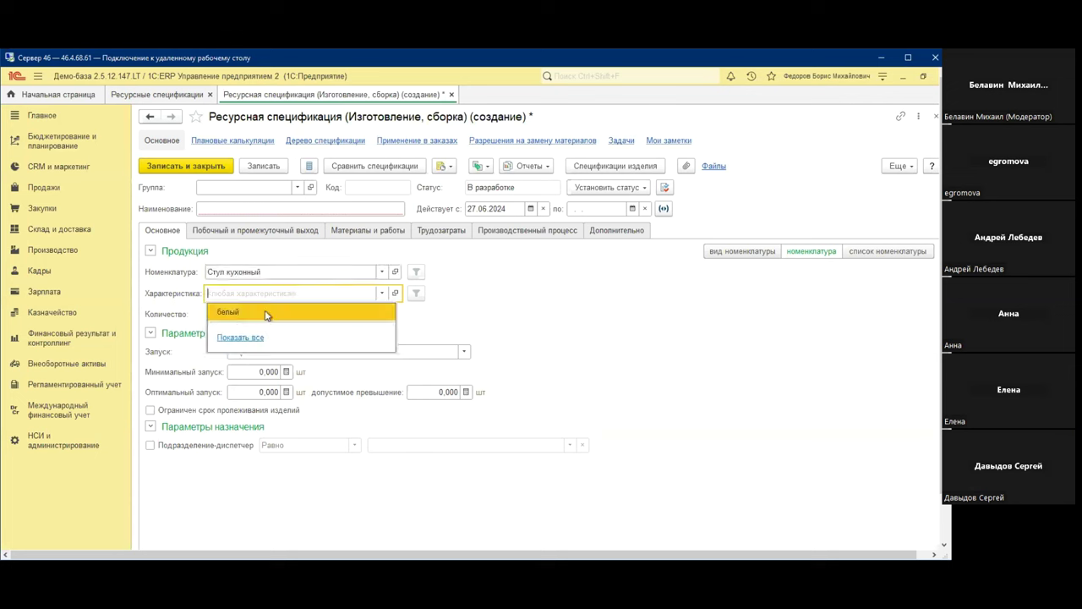
click(256, 314)
text(1)
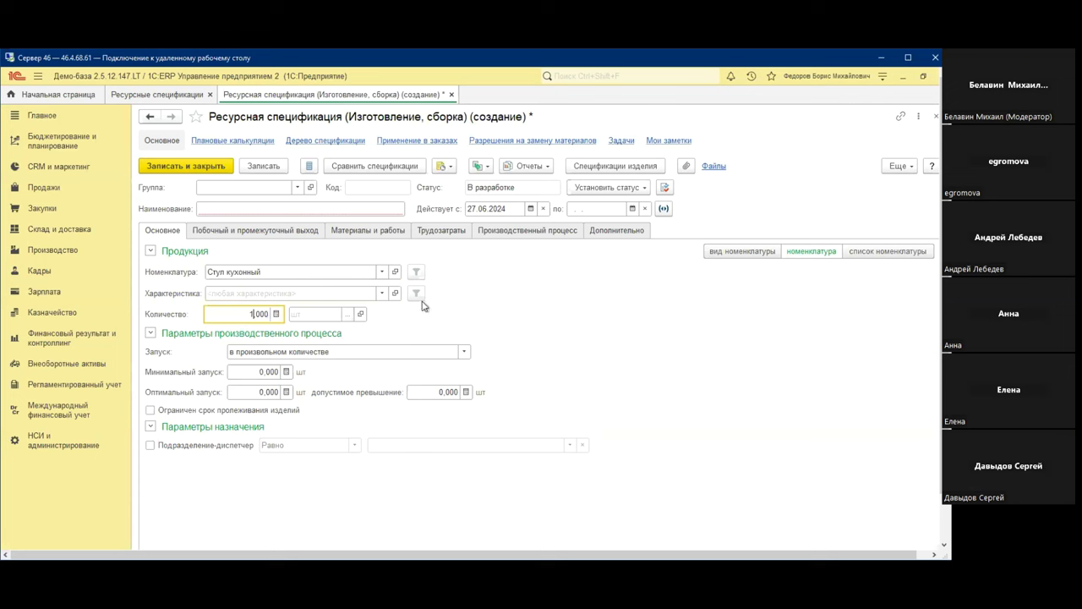
click(335, 313)
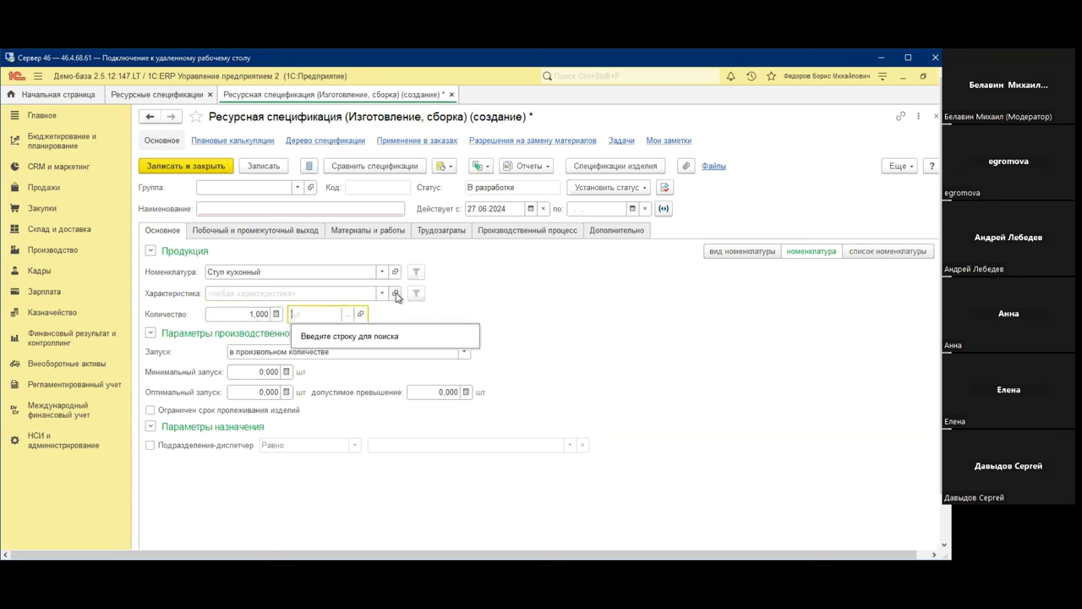
click(269, 272)
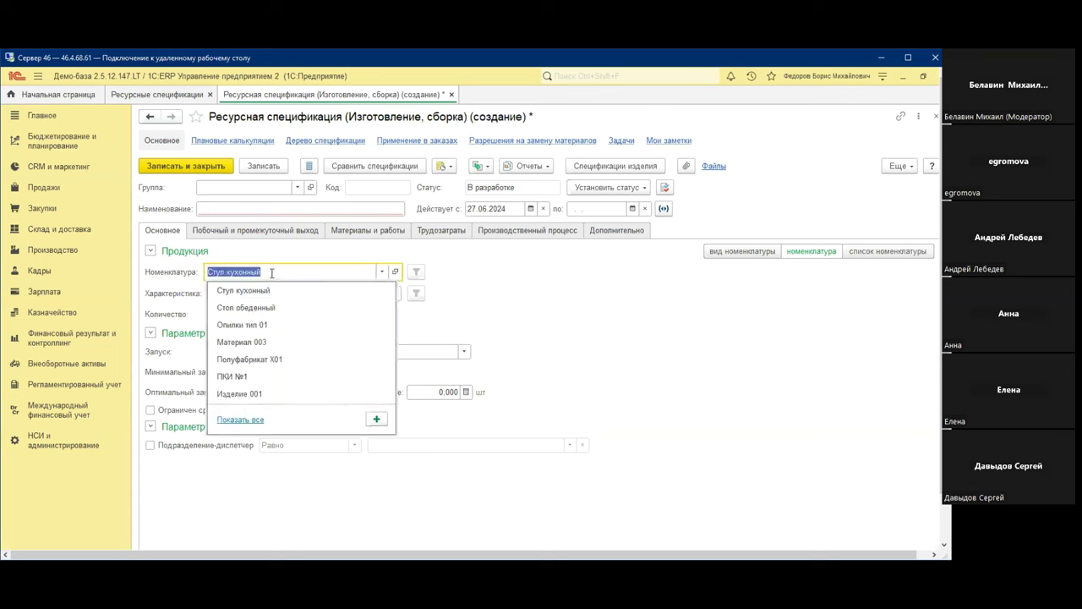
click(270, 211)
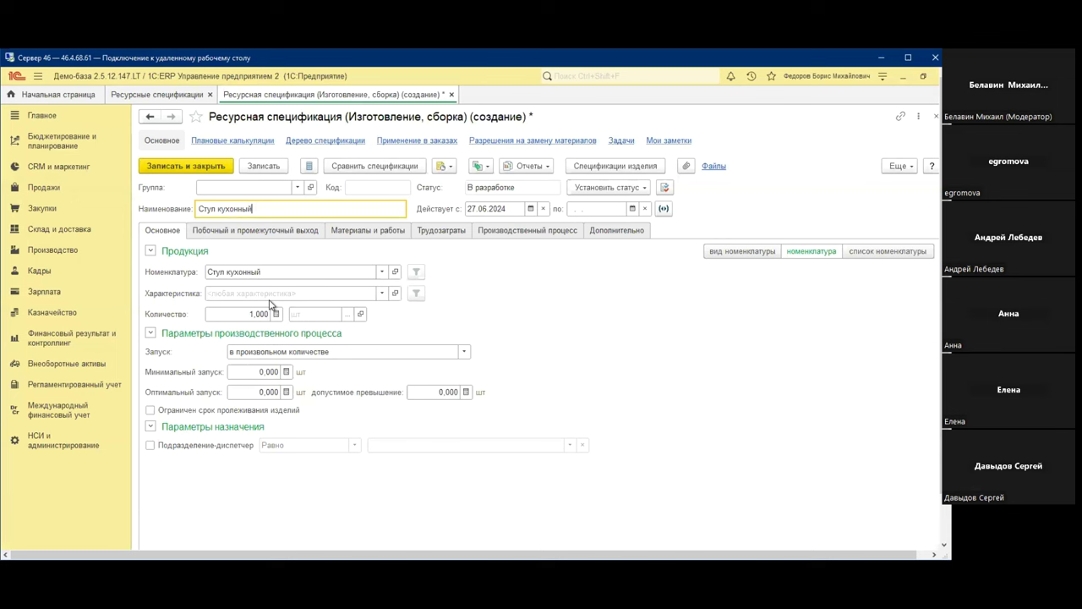
Add a line to the specification's materials and open the full item list at the Материалы kind in the Вебинар group
click(378, 235)
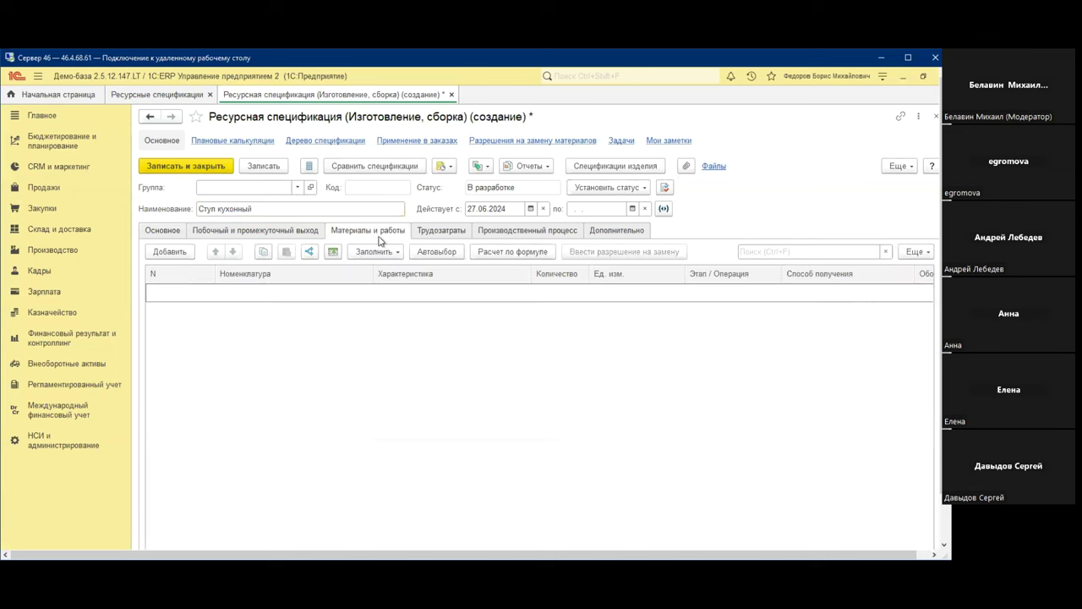
click(160, 254)
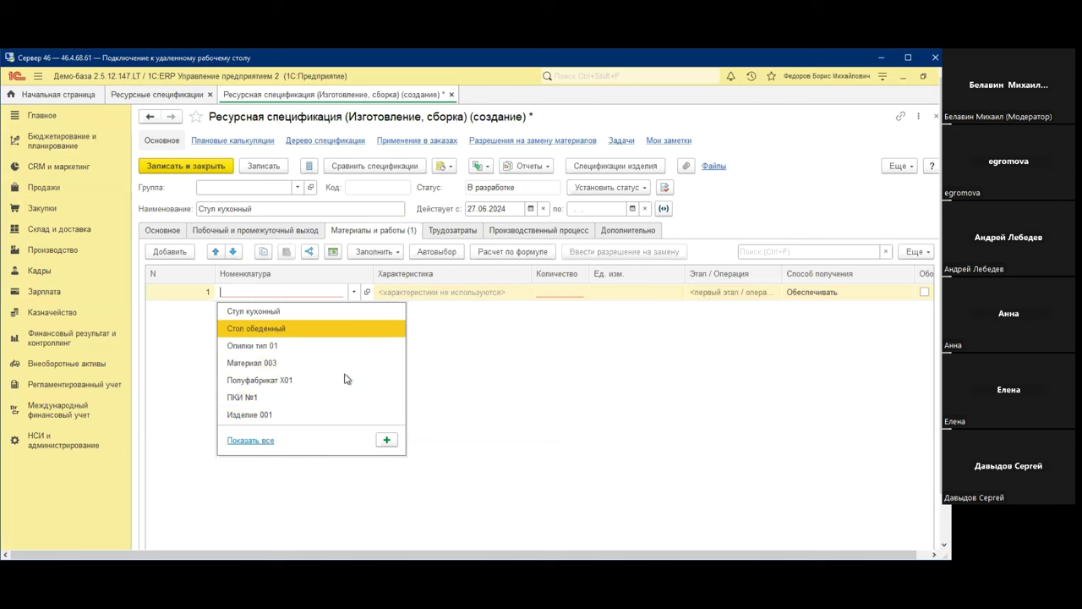
click(244, 443)
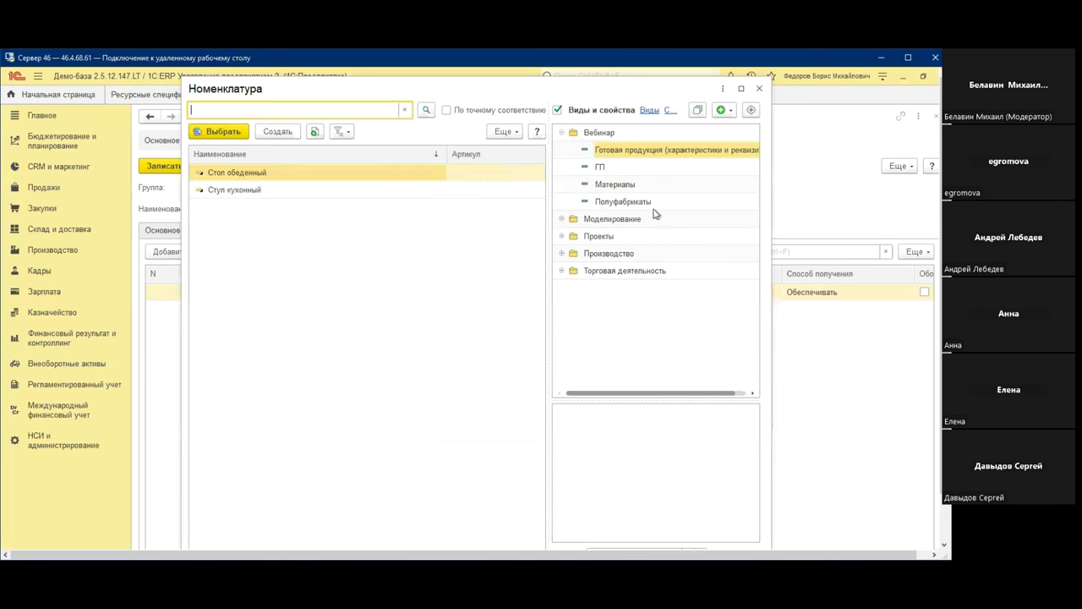
click(626, 190)
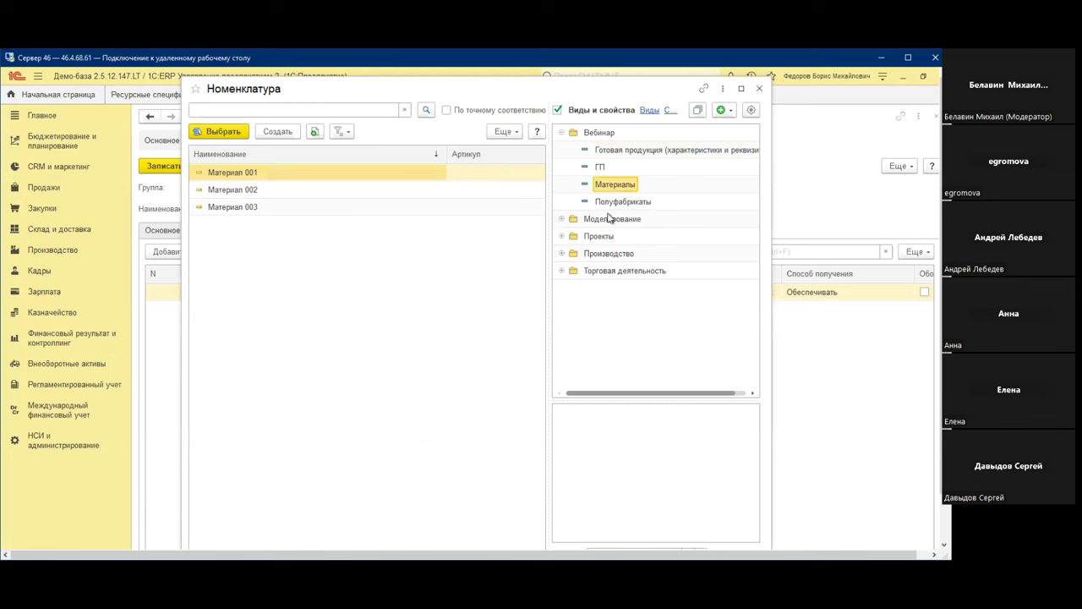
click(563, 219)
click(612, 270)
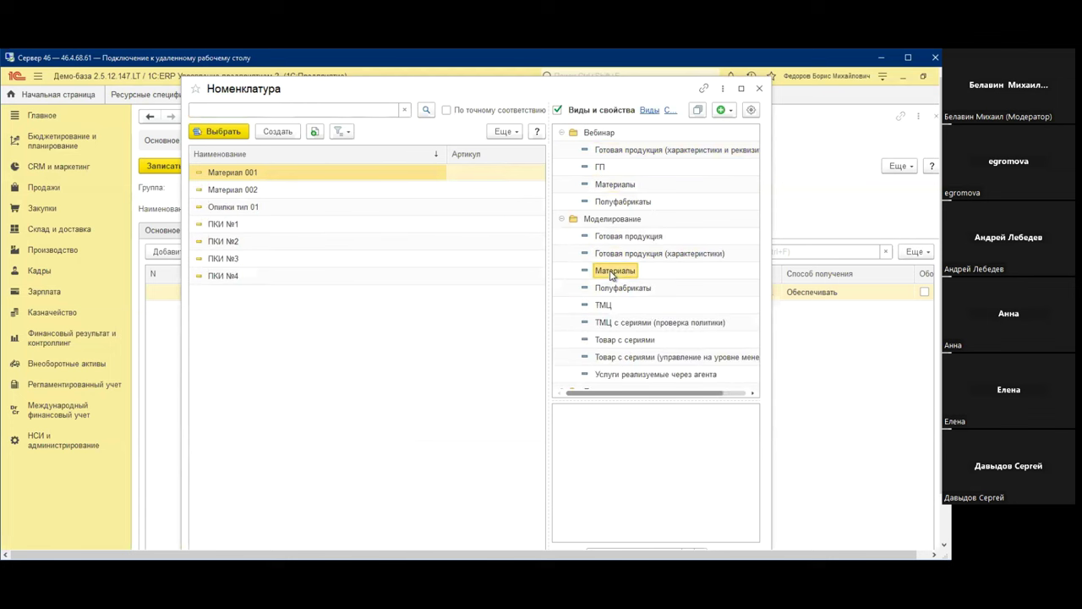
click(608, 184)
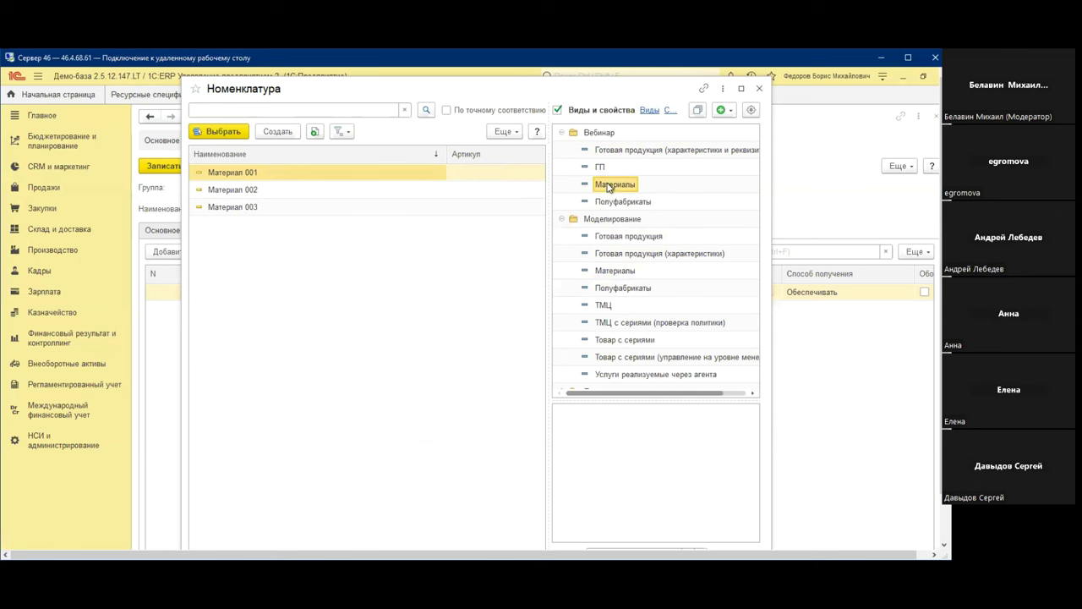
Create the material item "Древесина" with storage unit м3, and save and close it
click(282, 133)
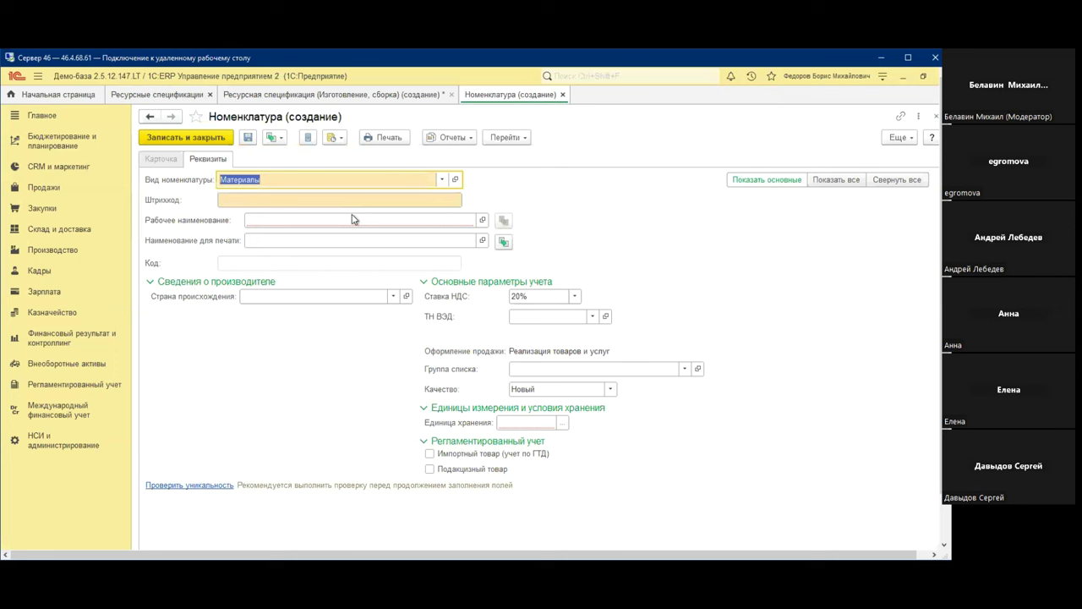
text(Древесина)
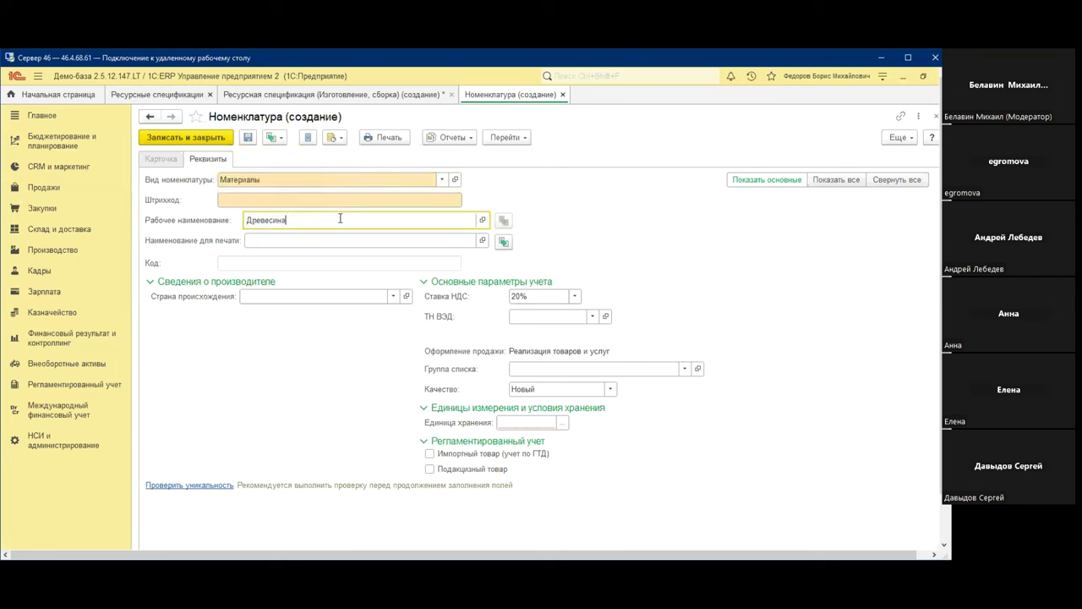
click(559, 423)
click(563, 423)
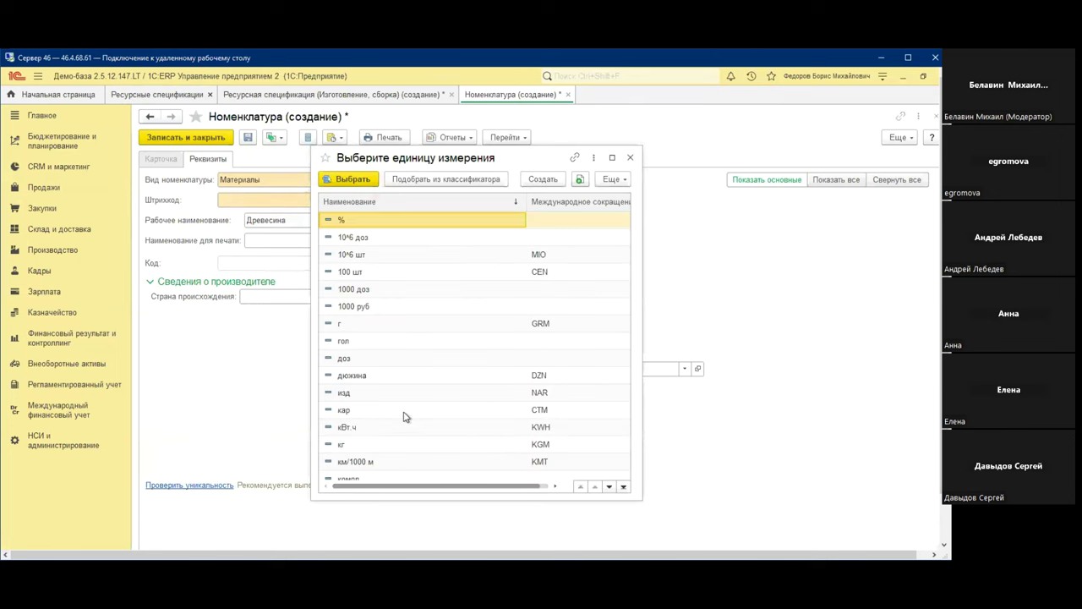
scroll(401, 387, down, 6)
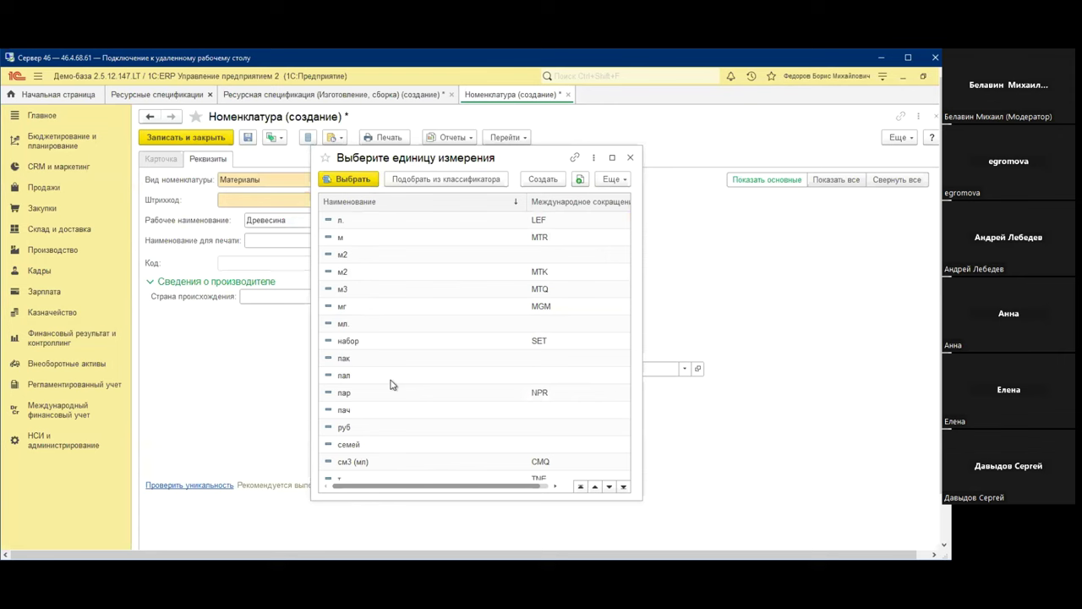
double_click(346, 289)
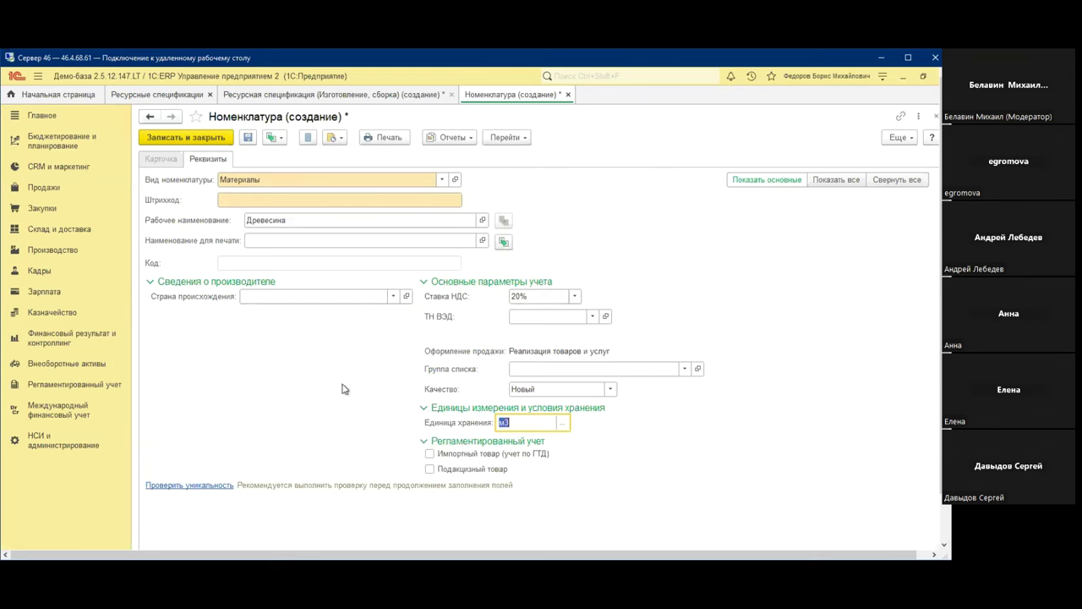
click(199, 136)
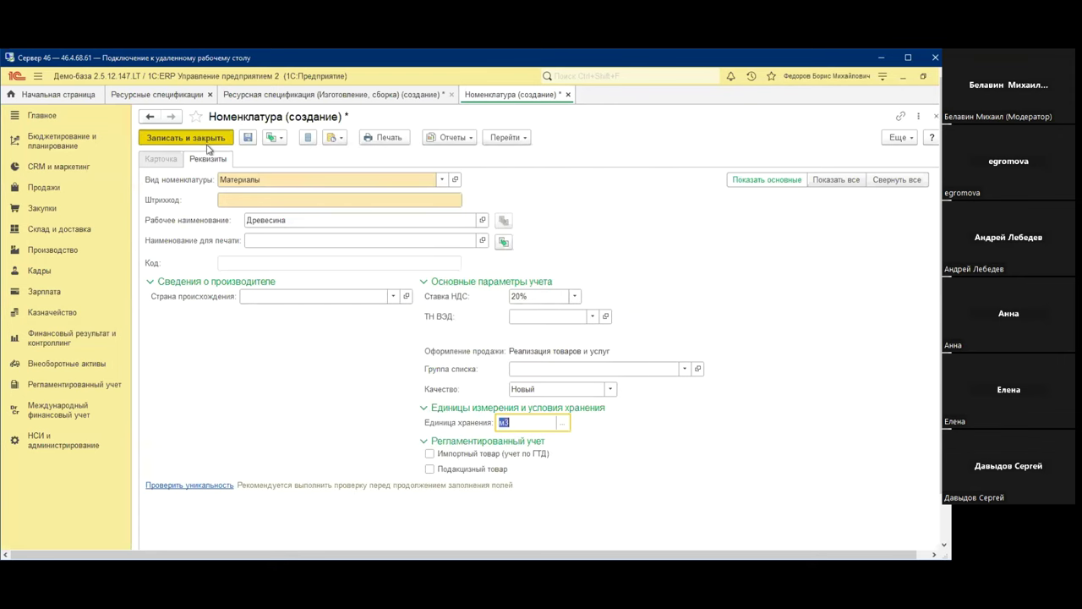
Insert Древесина as the material in the specification line and set its quantity to 0,5 м3
double_click(254, 174)
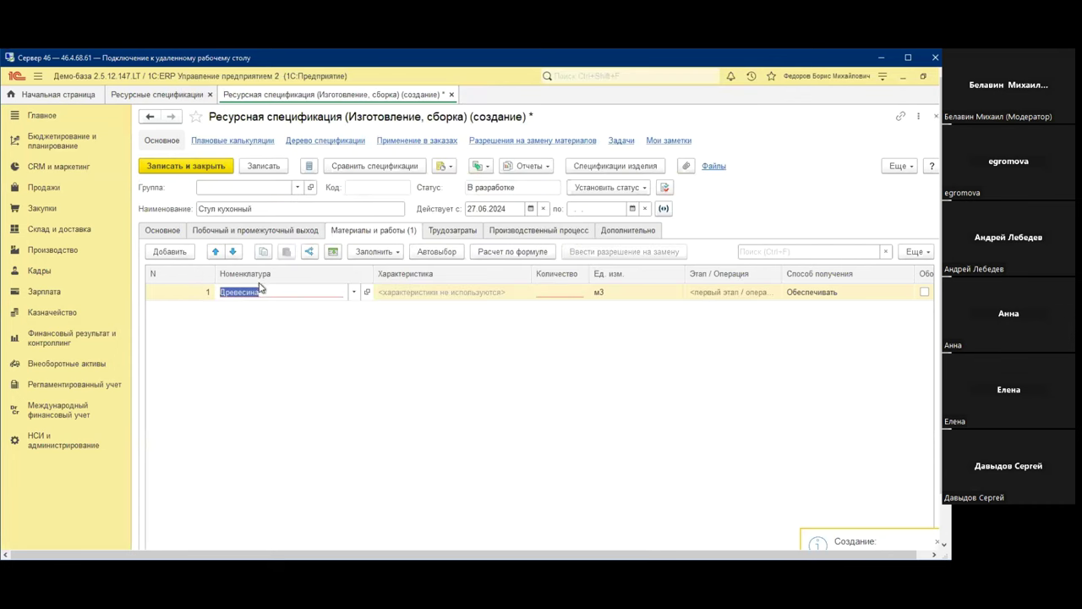
click(577, 294)
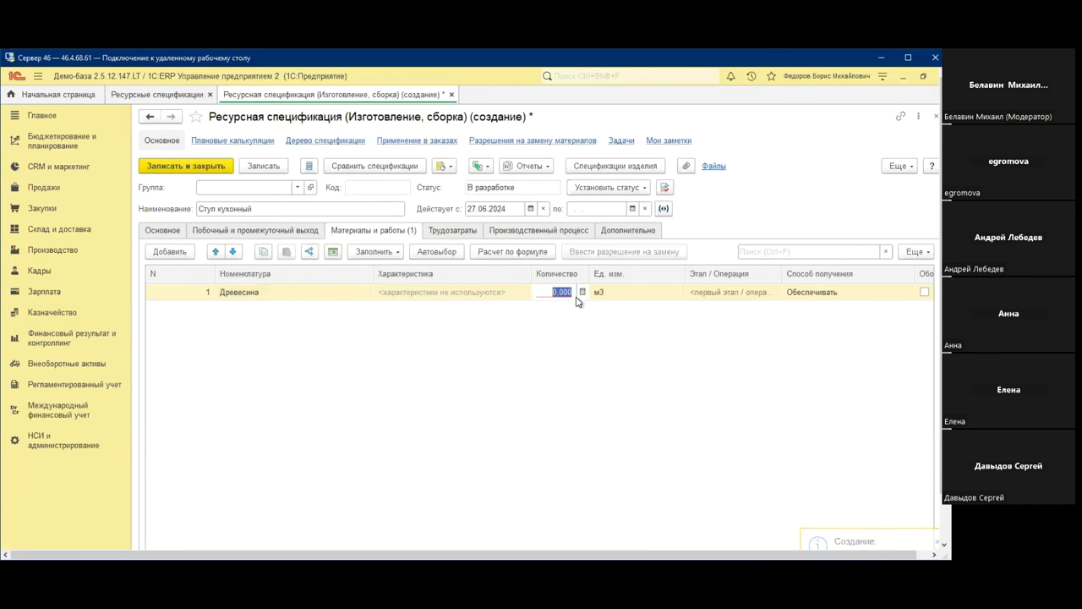
text(0.)
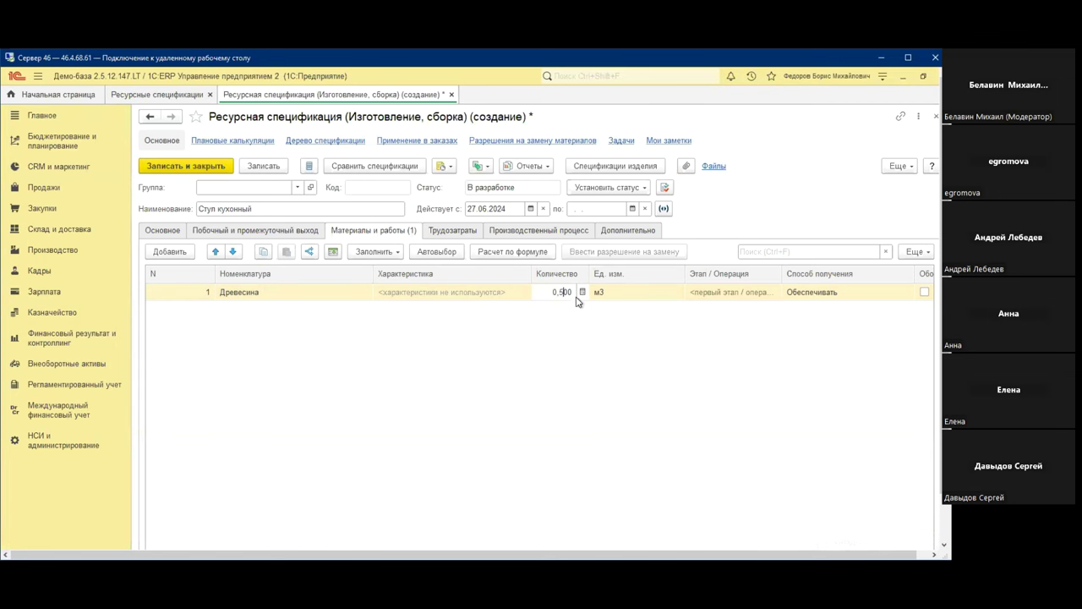
text(5)
click(566, 342)
Add a stage to the specification's production process, saving the specification, and assign the stage to department _Цех №01
click(538, 230)
click(176, 251)
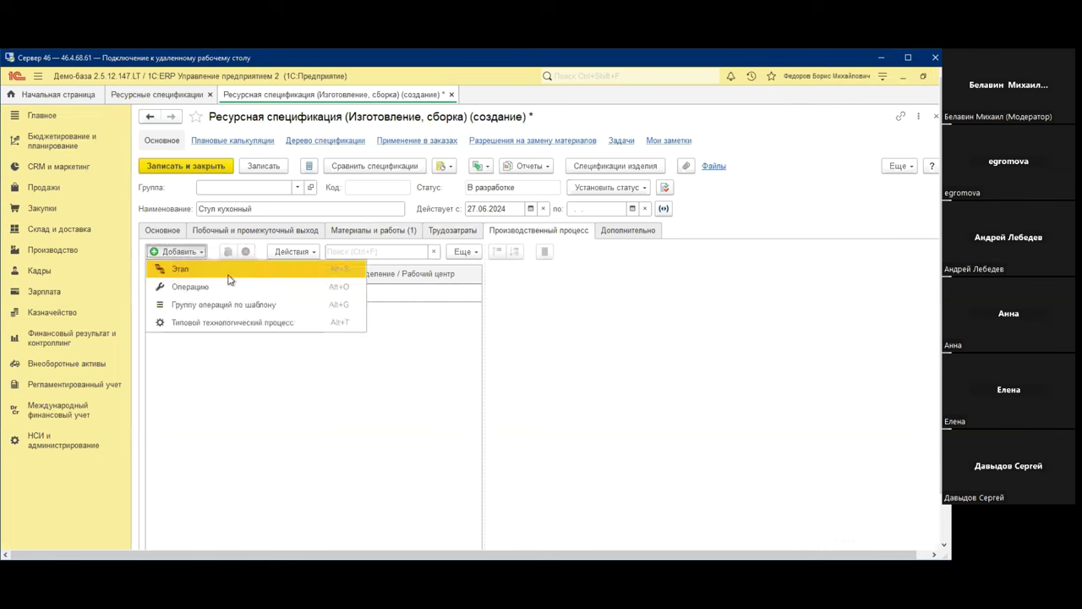
click(228, 271)
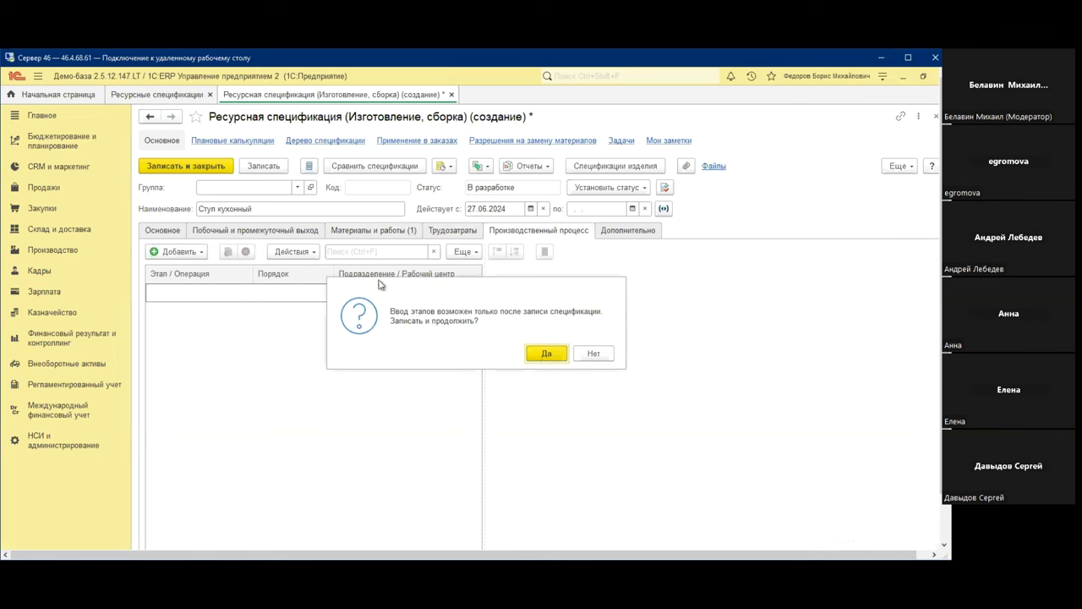
click(562, 346)
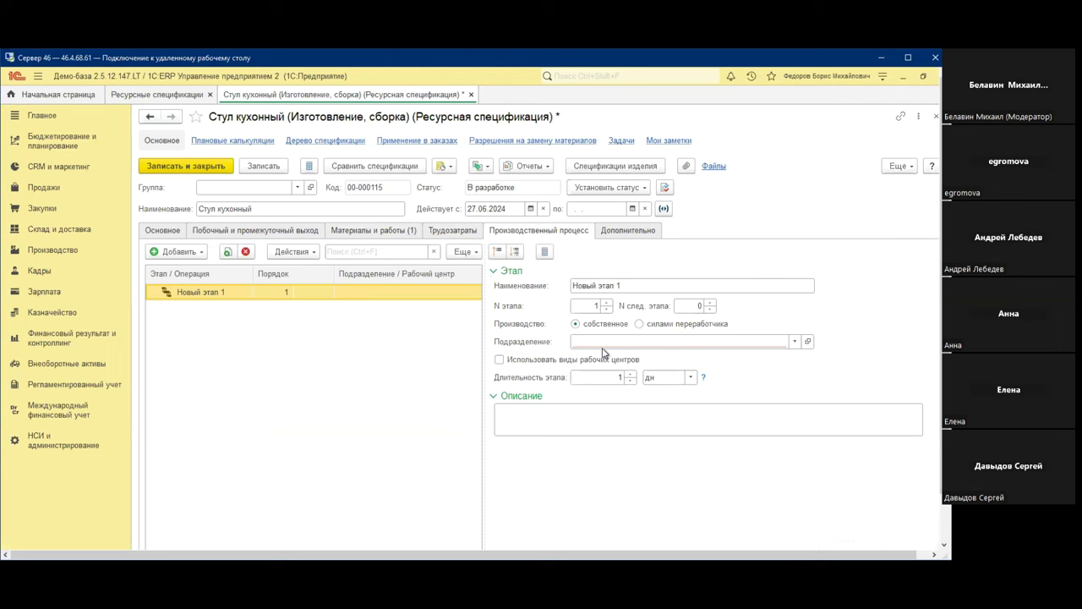
click(604, 344)
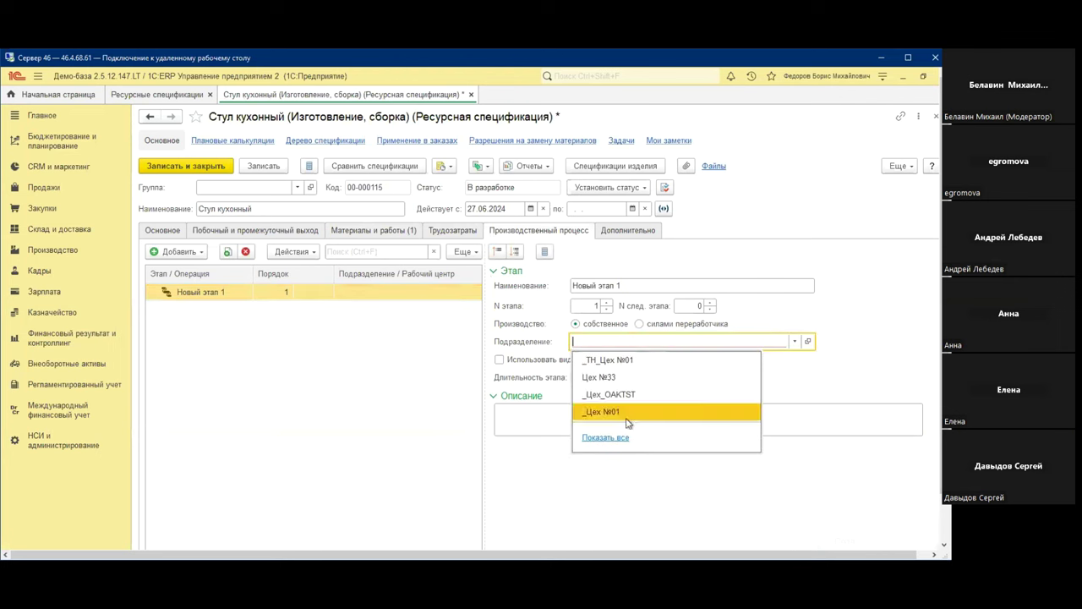
click(605, 437)
click(602, 412)
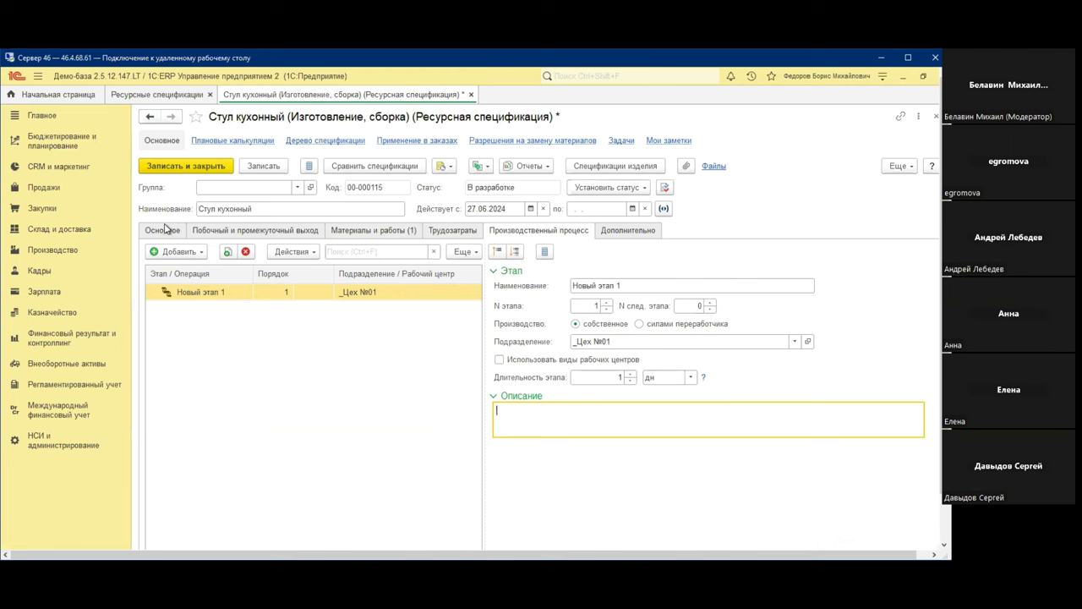
Try to make the specification active and set the Древесина line's calculation item to Материалы основные
click(163, 230)
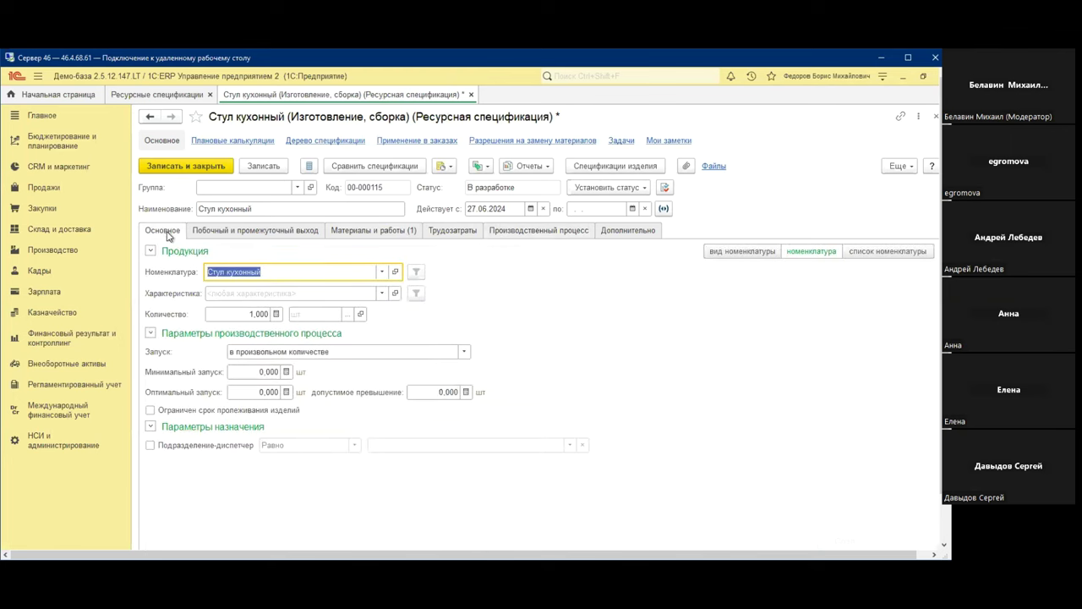
click(618, 188)
click(619, 223)
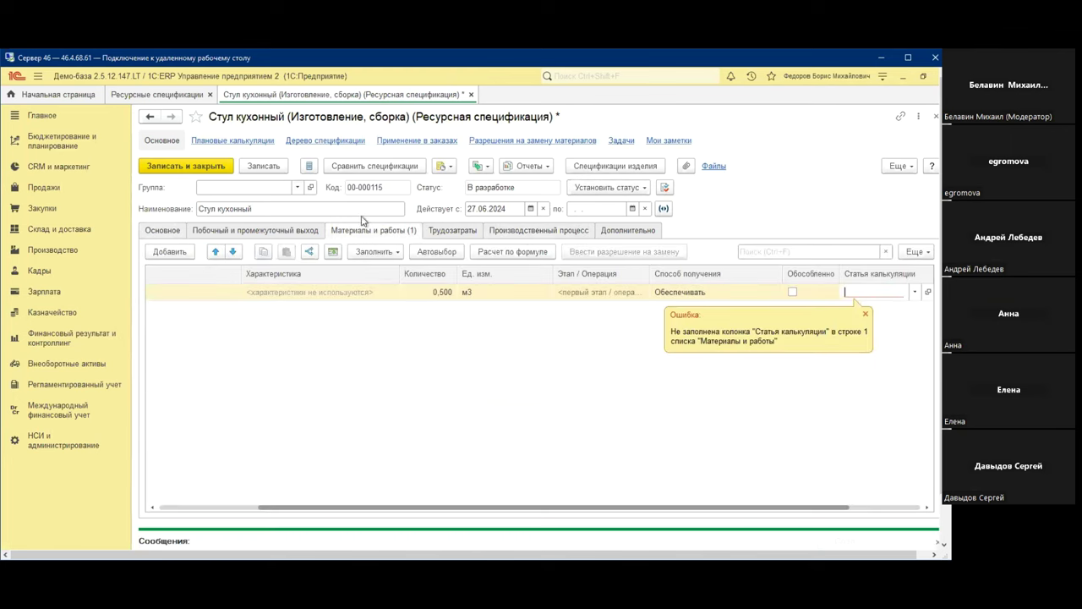
click(914, 293)
click(843, 329)
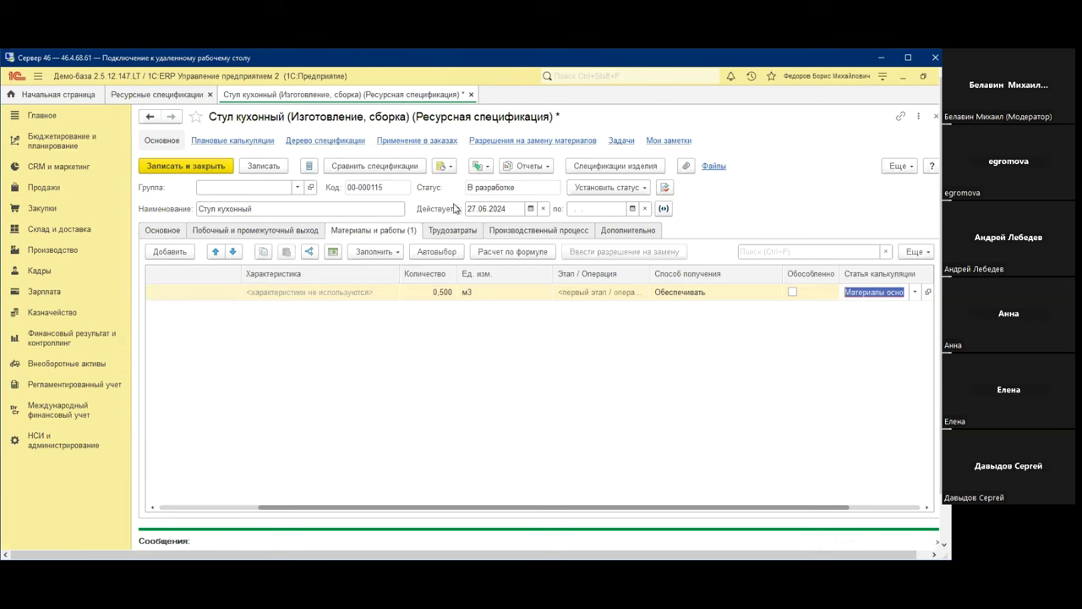
Set the specification's status to Действует, then save and close it
click(607, 188)
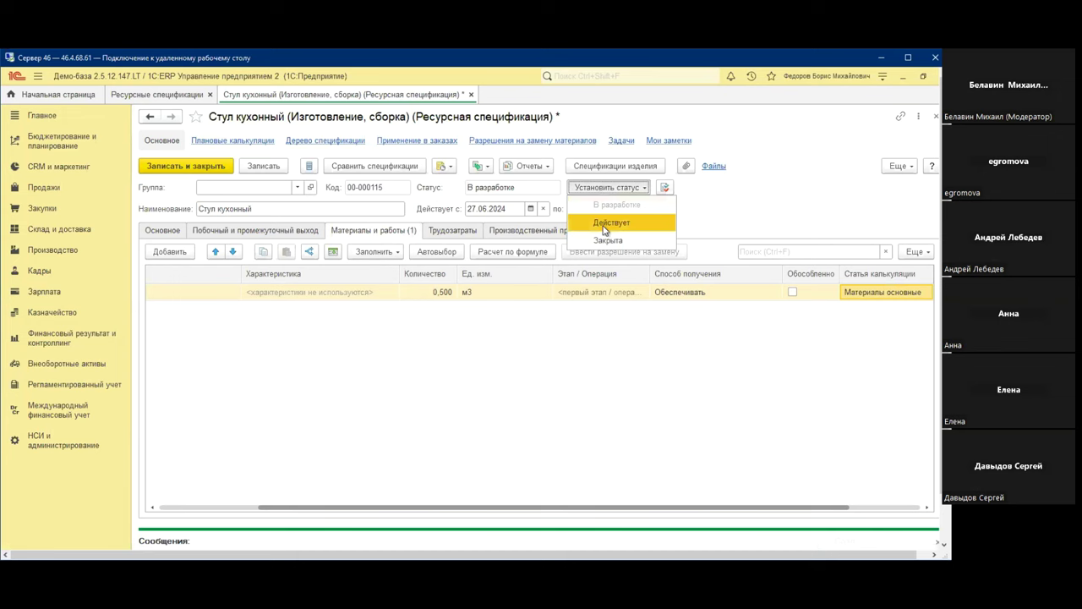
click(605, 224)
click(211, 166)
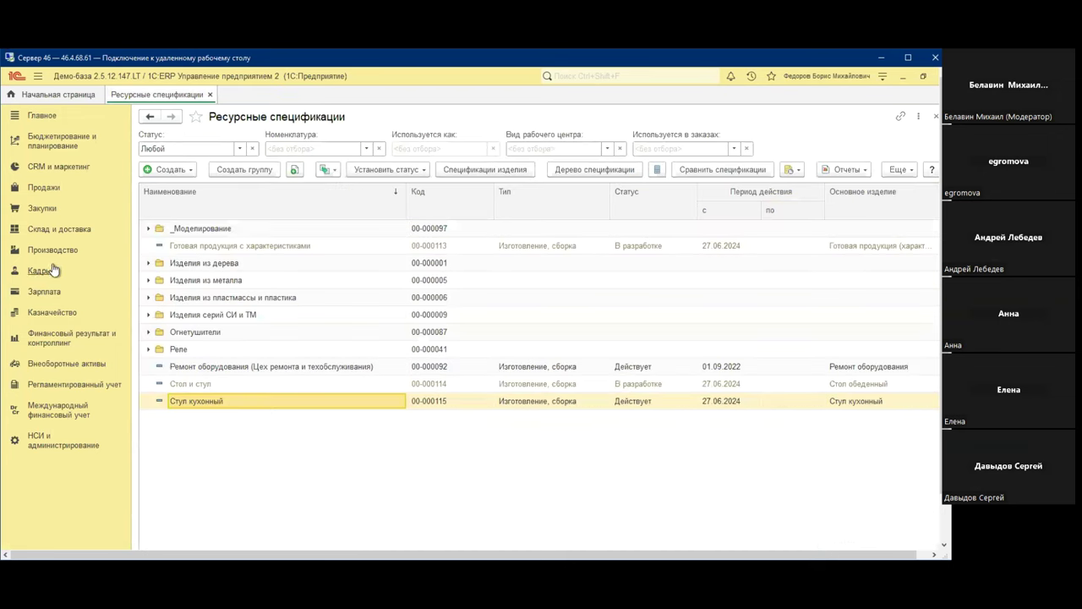
Create a new production order of type "Изготовление, сборка" from the list of production orders
click(52, 250)
click(202, 442)
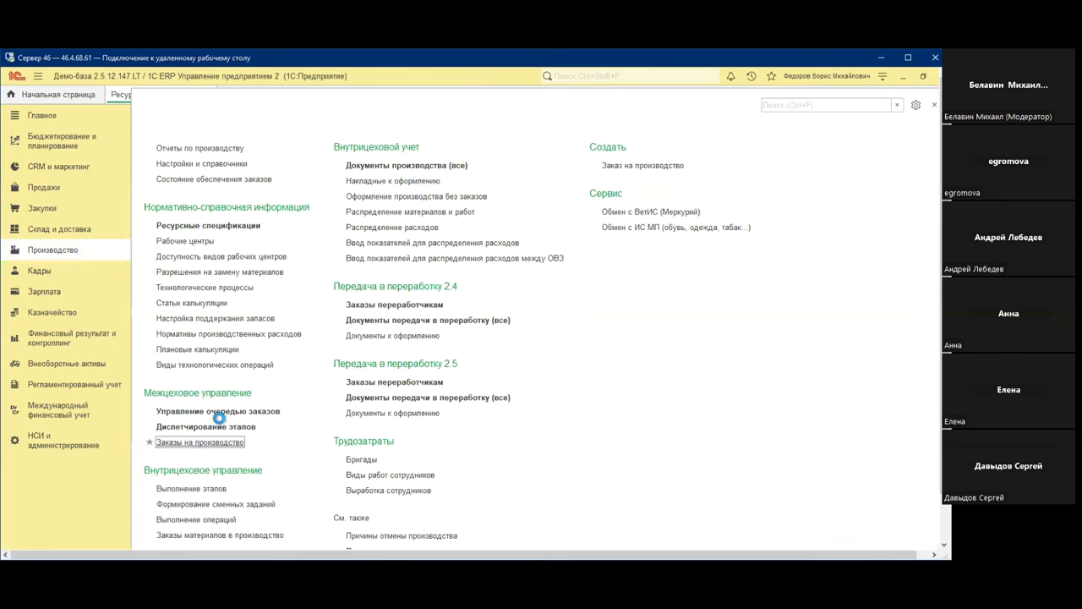
click(168, 169)
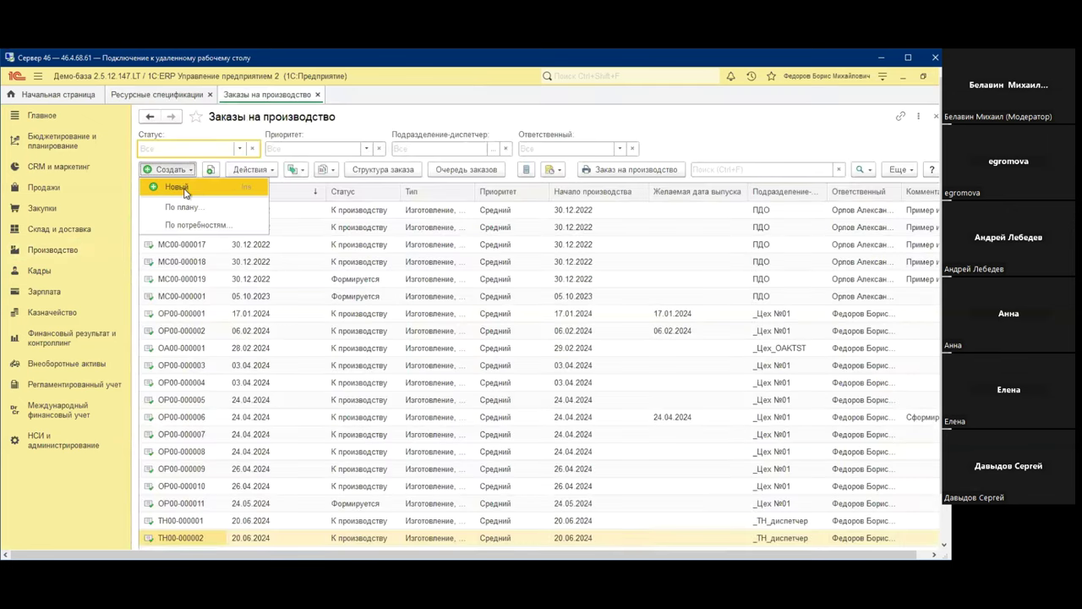
click(196, 206)
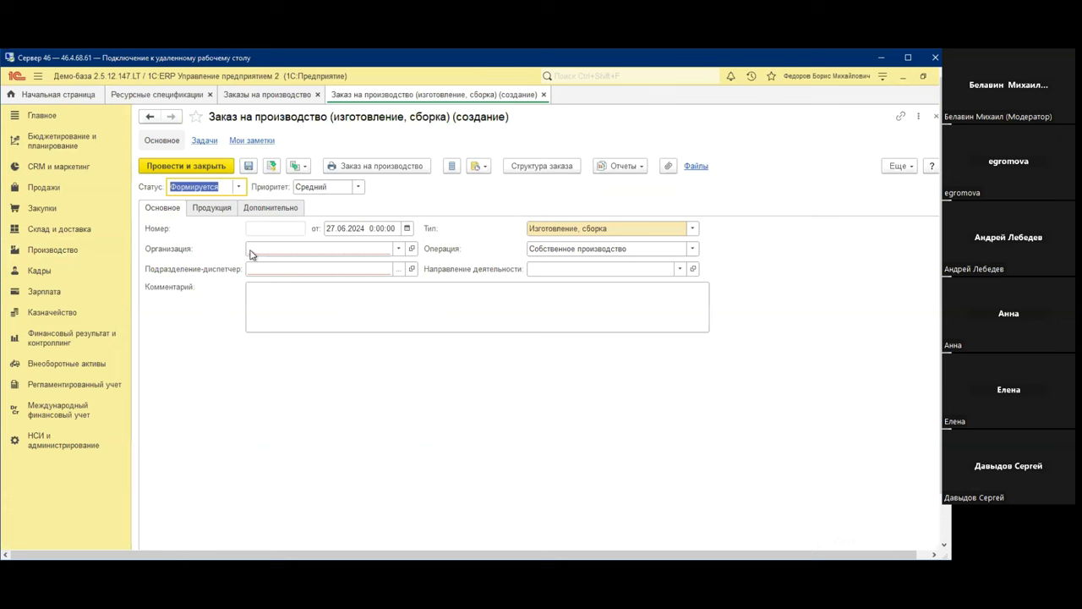
Set the order's organization to Орион and its dispatching department to _Цех №01
click(263, 251)
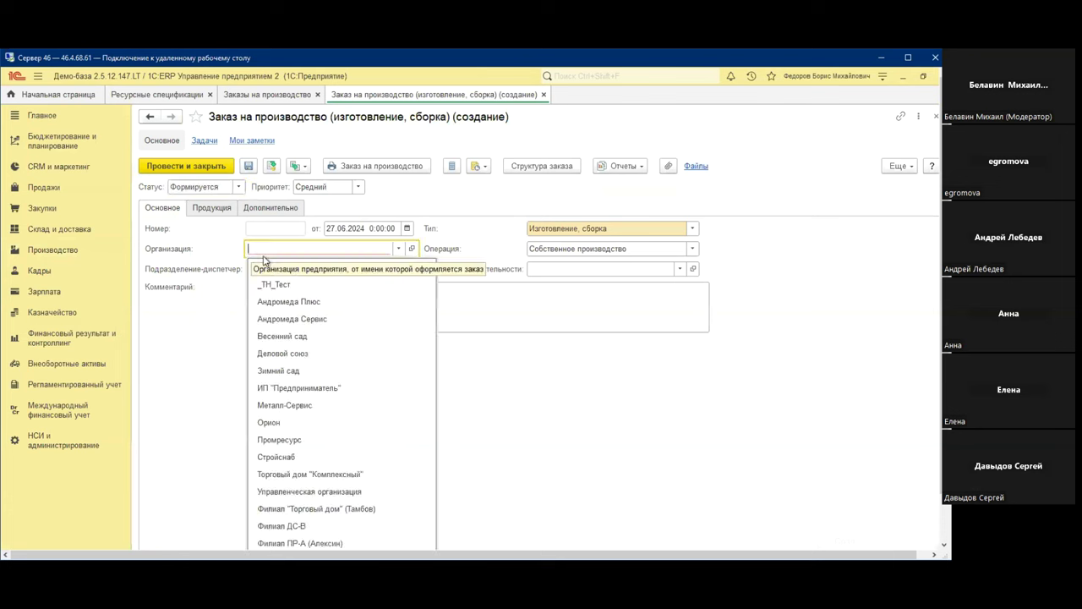
click(288, 422)
click(290, 271)
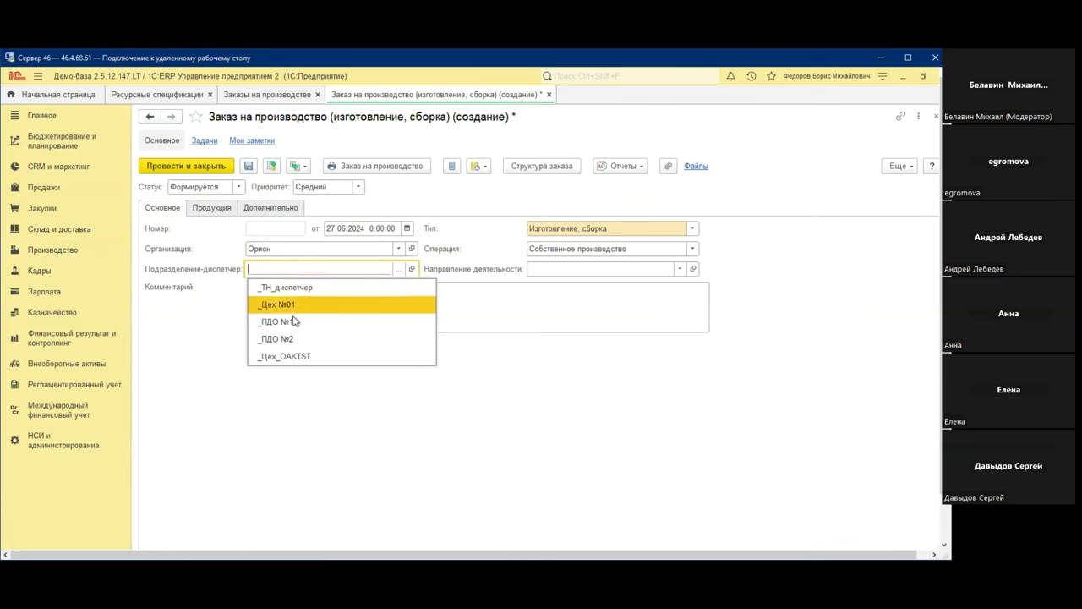
click(294, 311)
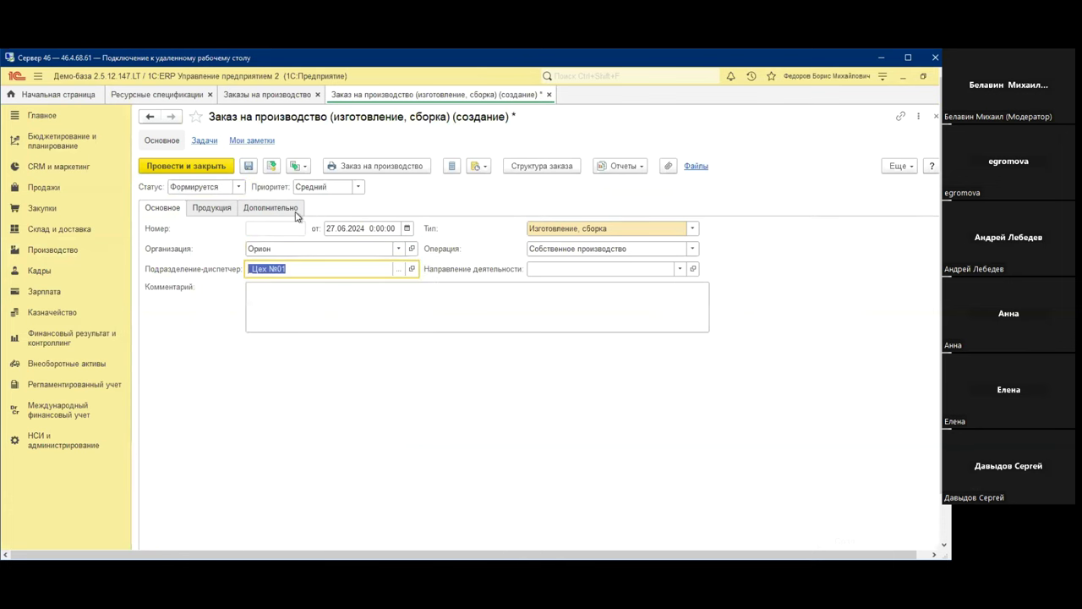
Add two product lines to the production order, both with the item Стол обеденный
click(212, 208)
click(166, 230)
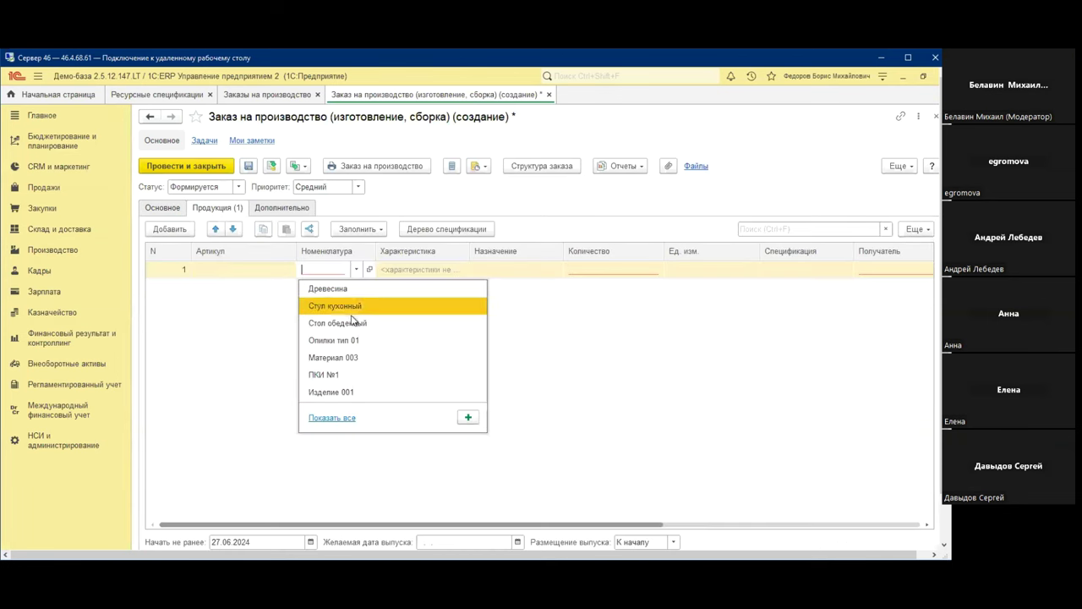
click(355, 324)
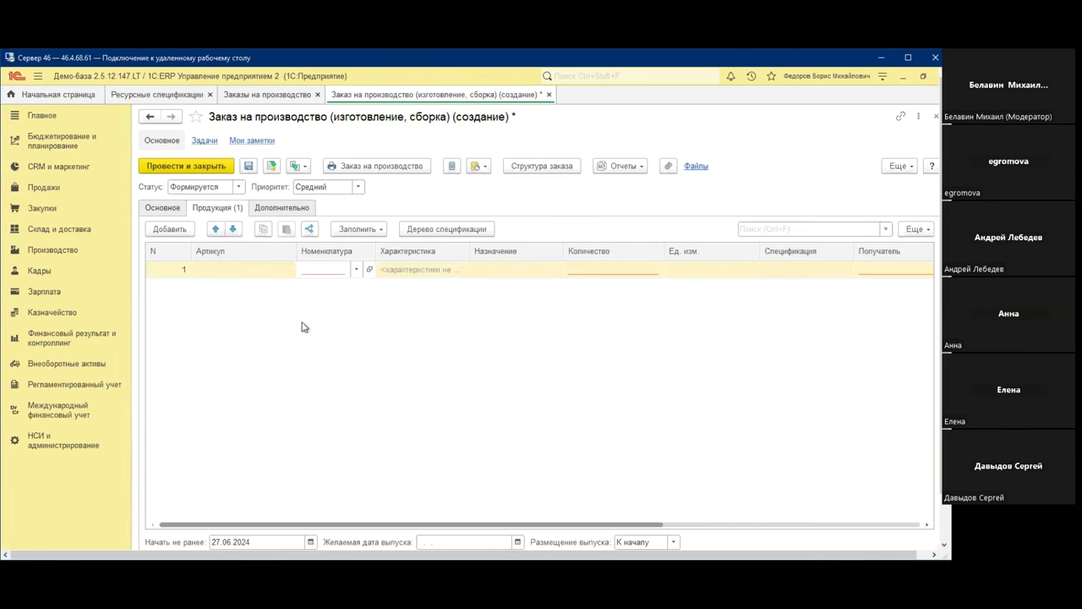
click(169, 230)
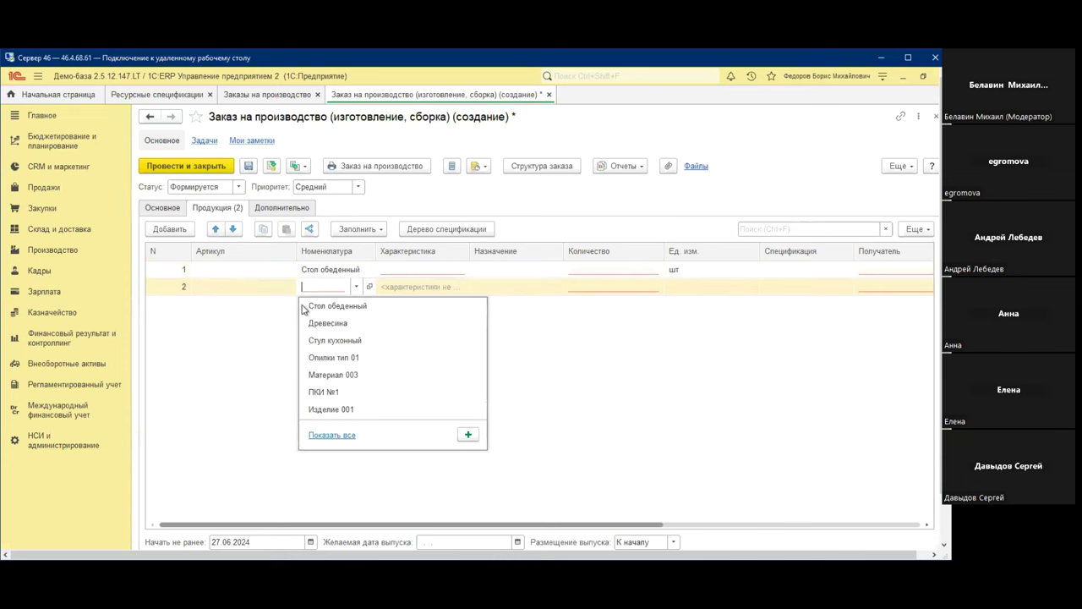
click(357, 310)
Set the characteristic to белый in the first product line and to коричневый in the second
click(421, 270)
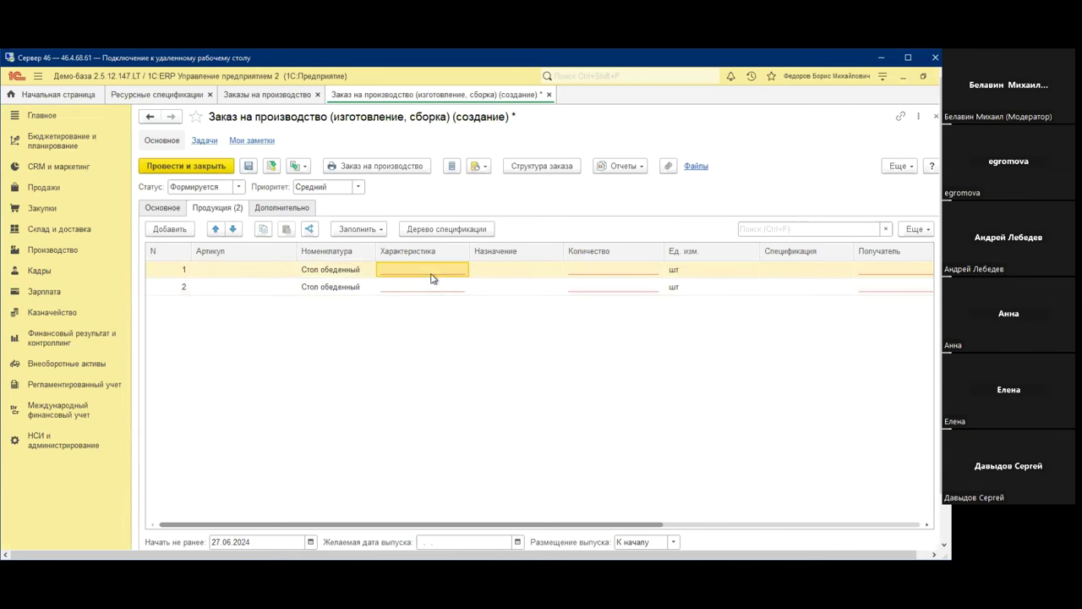
click(415, 269)
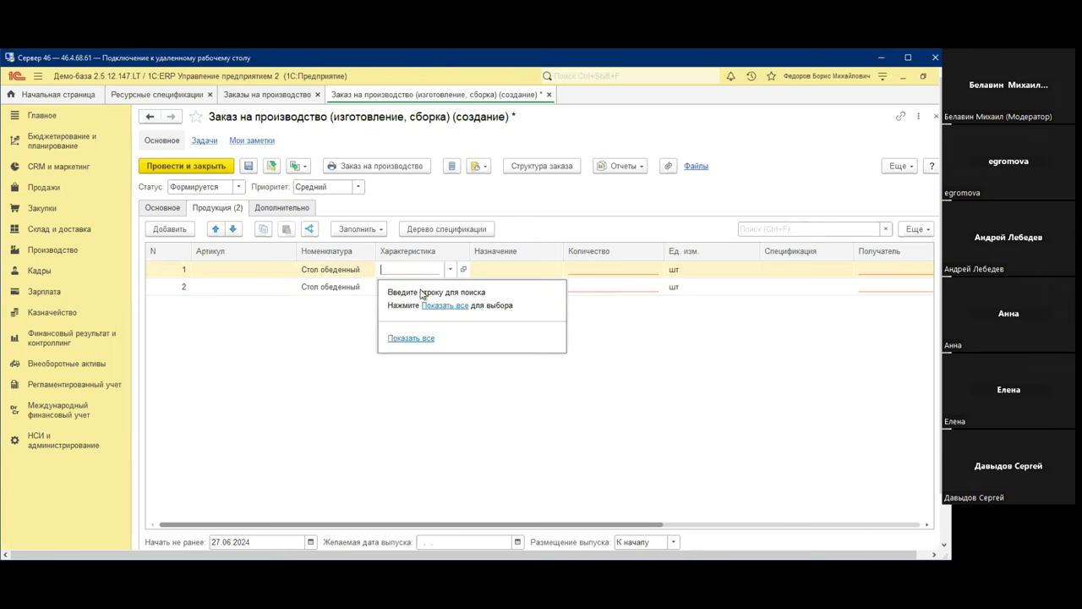
text(бел)
click(415, 288)
click(416, 285)
text(к)
click(414, 305)
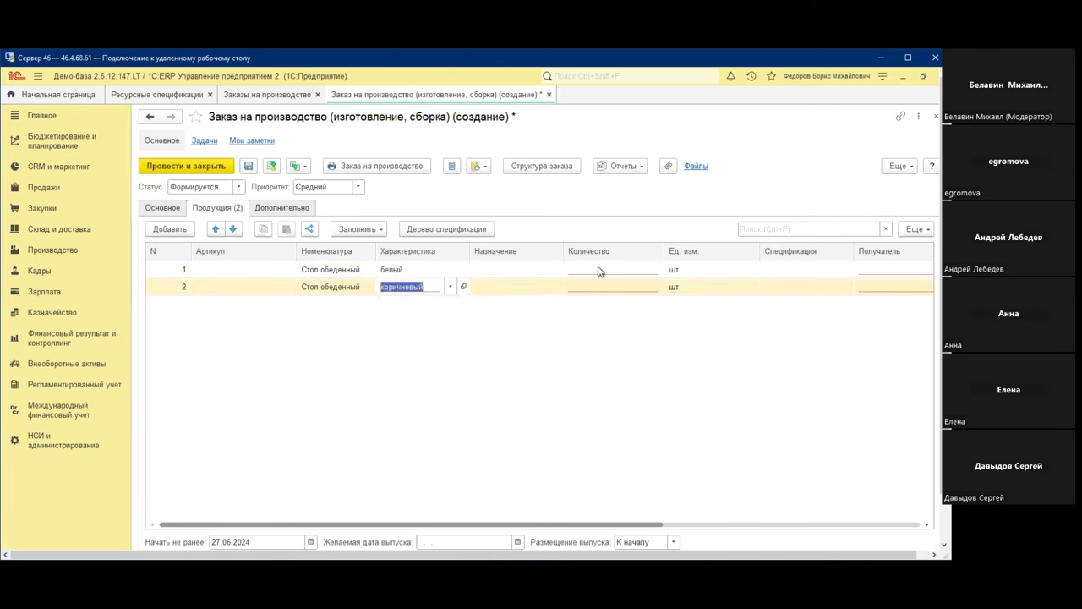
Set the quantity to 5 in both product lines of the order
click(599, 268)
text(5)
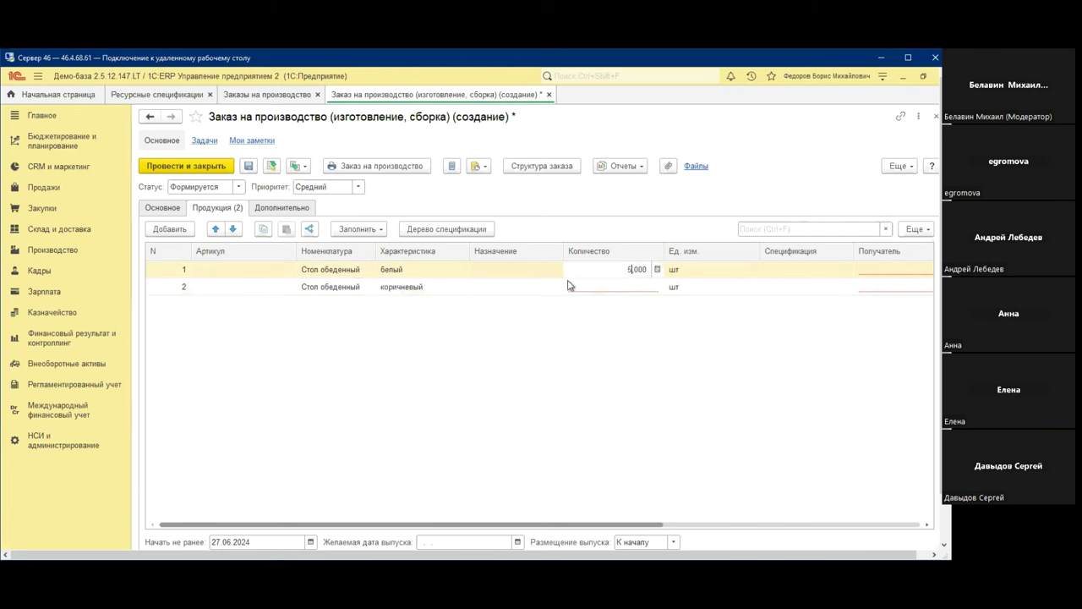
click(569, 288)
text(5)
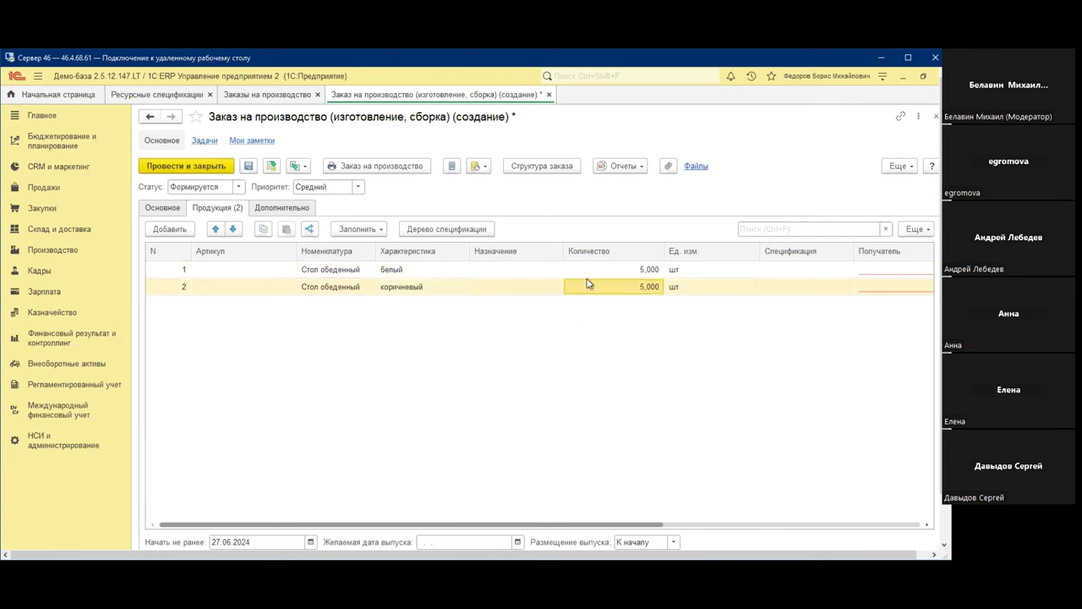
Check the specification choice for the first product line and review the list of resource specifications
click(796, 269)
click(832, 269)
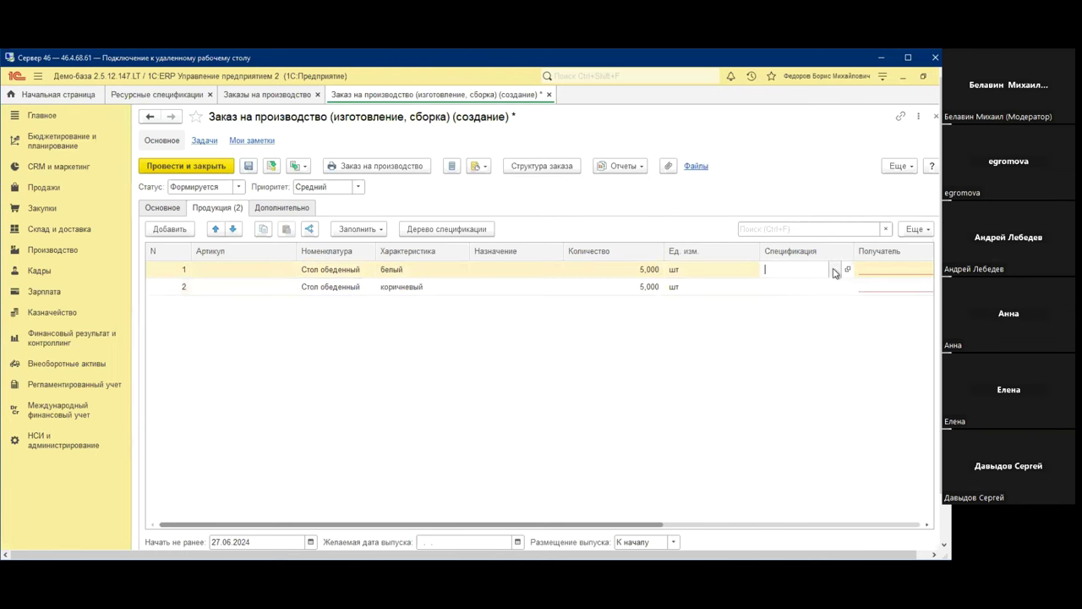
key(Escape)
click(156, 94)
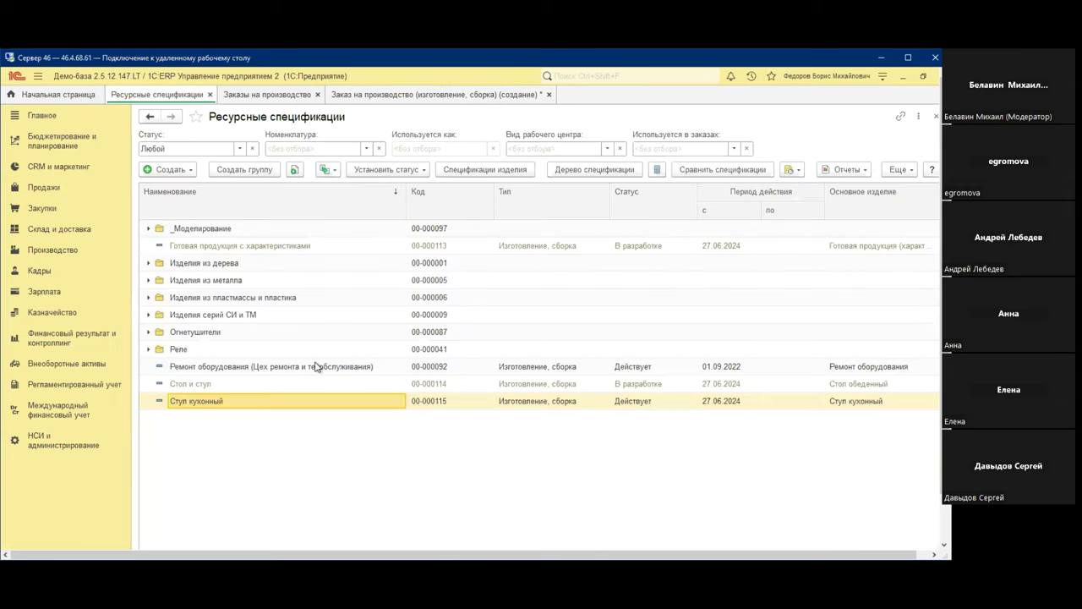
click(511, 100)
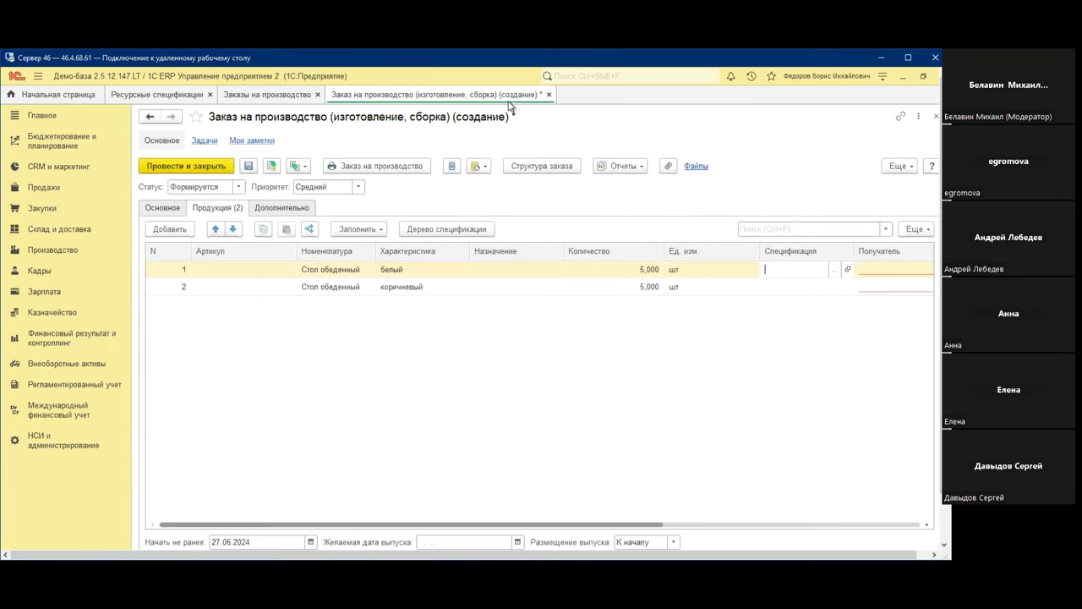
Replace the item in both product lines of the order with Стул кухонный
click(313, 271)
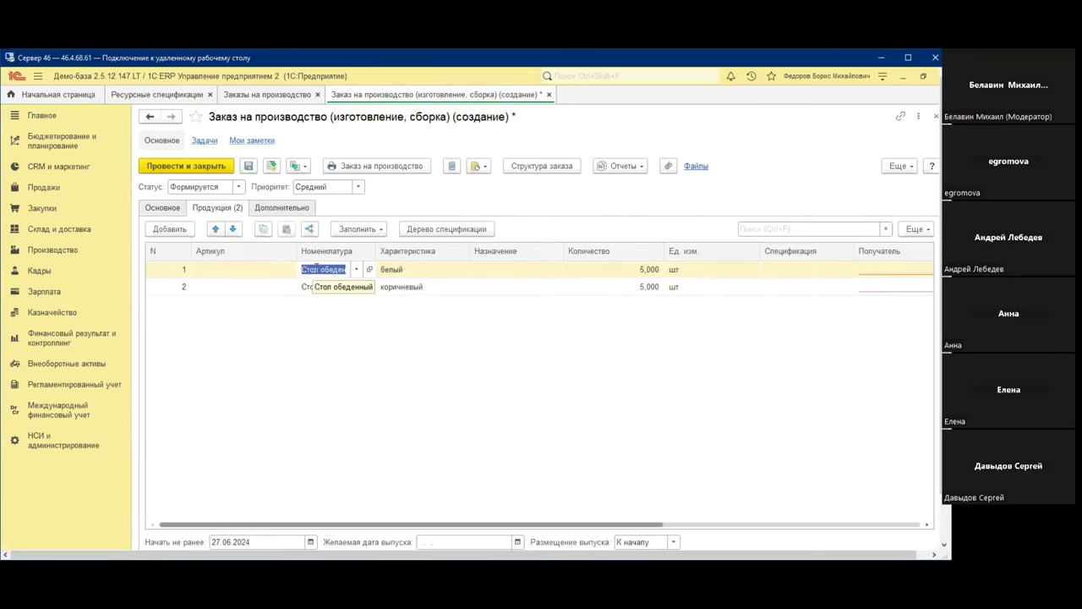
text(сту)
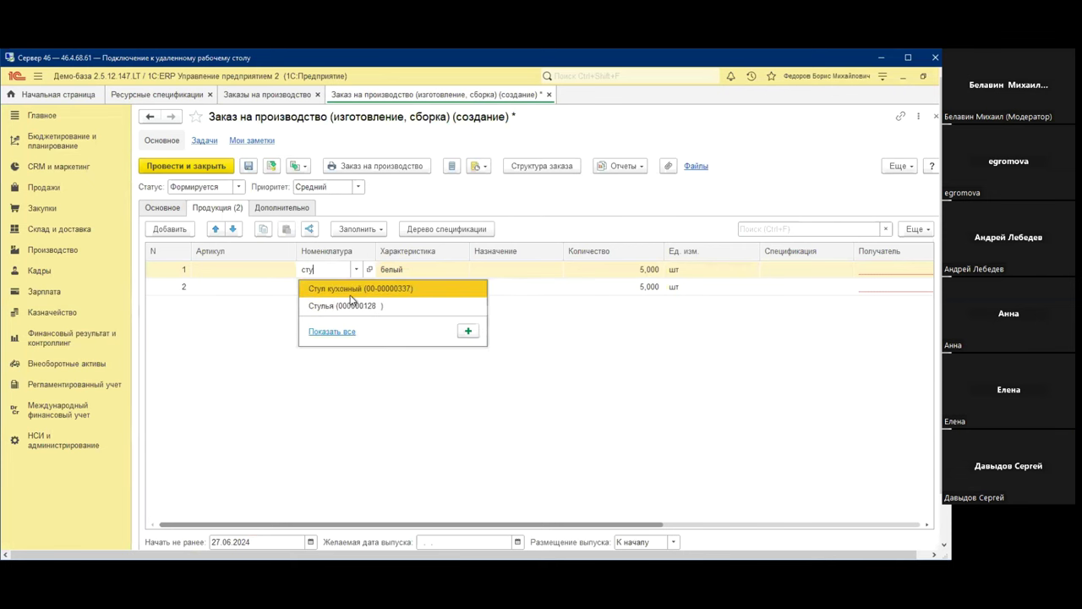
click(362, 288)
click(330, 288)
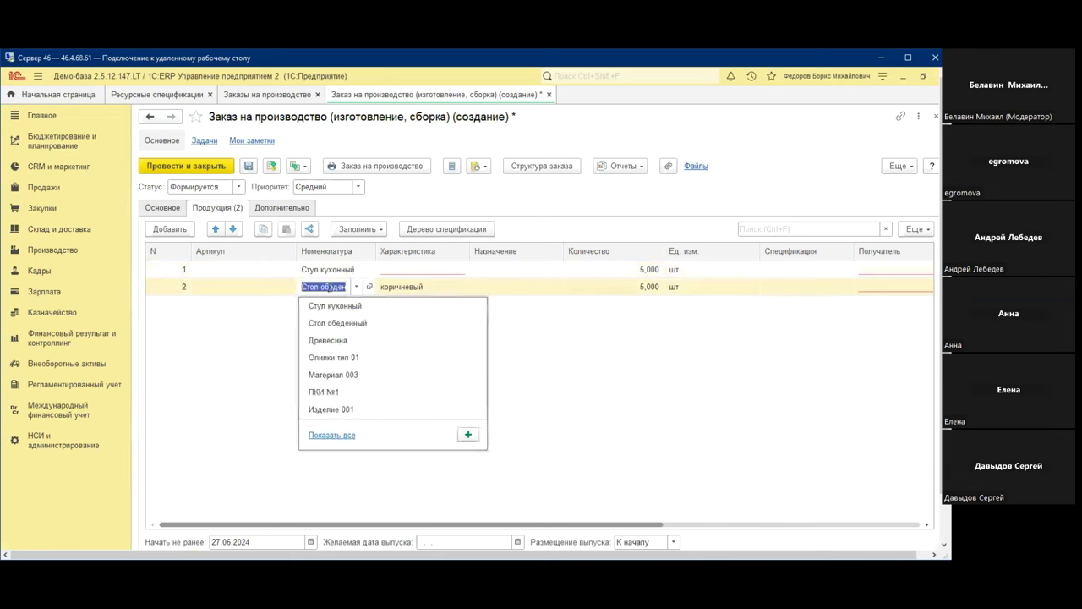
text(сту)
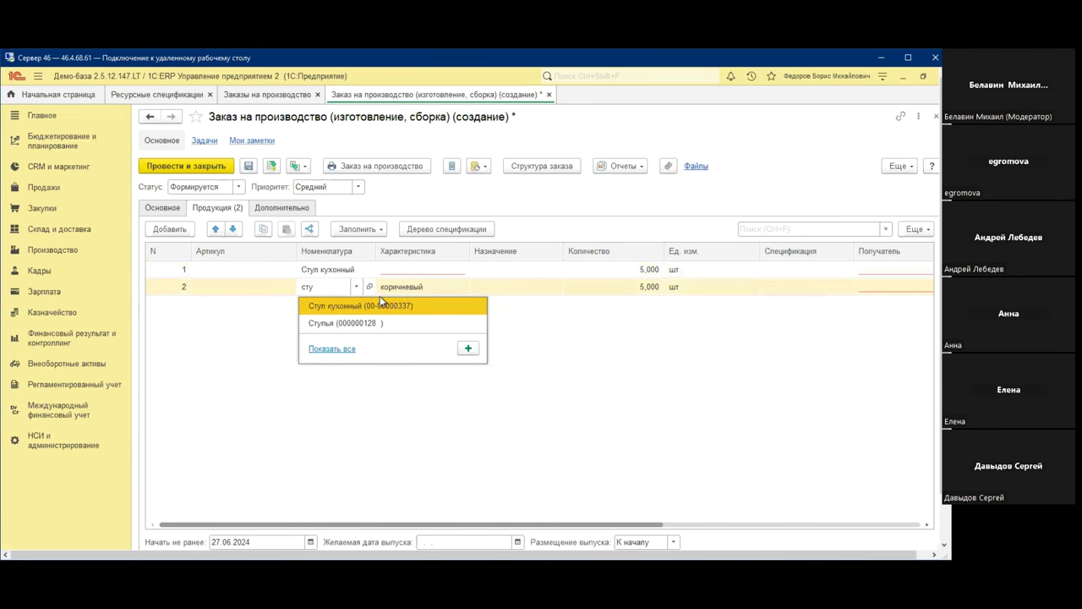
click(355, 307)
Reselect the characteristics for the Стул кухонный product lines: белый in the first line and коричневый in the second
click(478, 269)
click(448, 273)
click(449, 272)
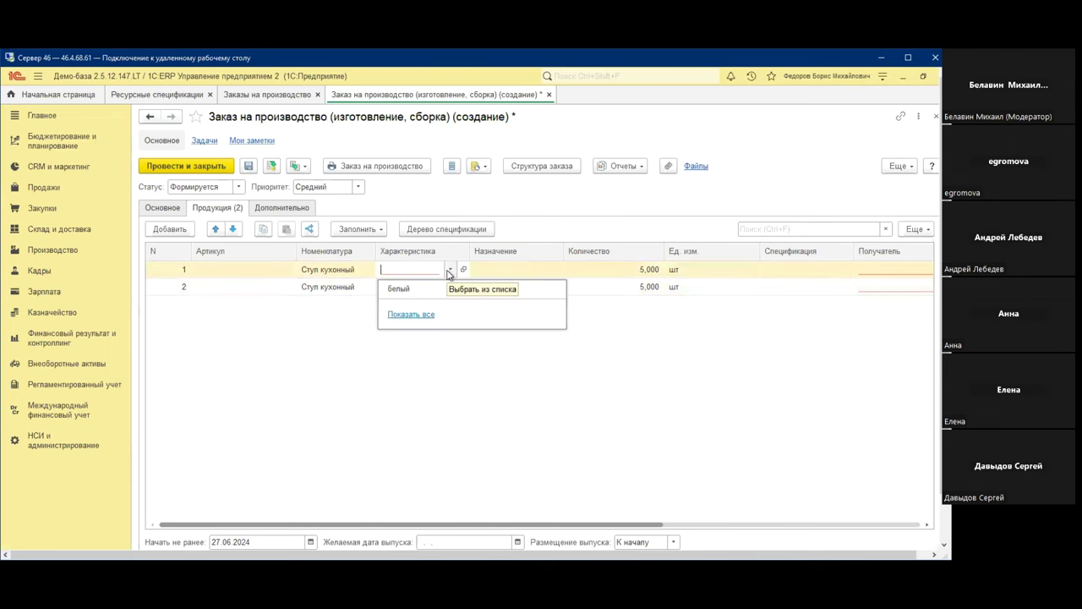
click(436, 293)
click(432, 291)
click(416, 334)
double_click(365, 251)
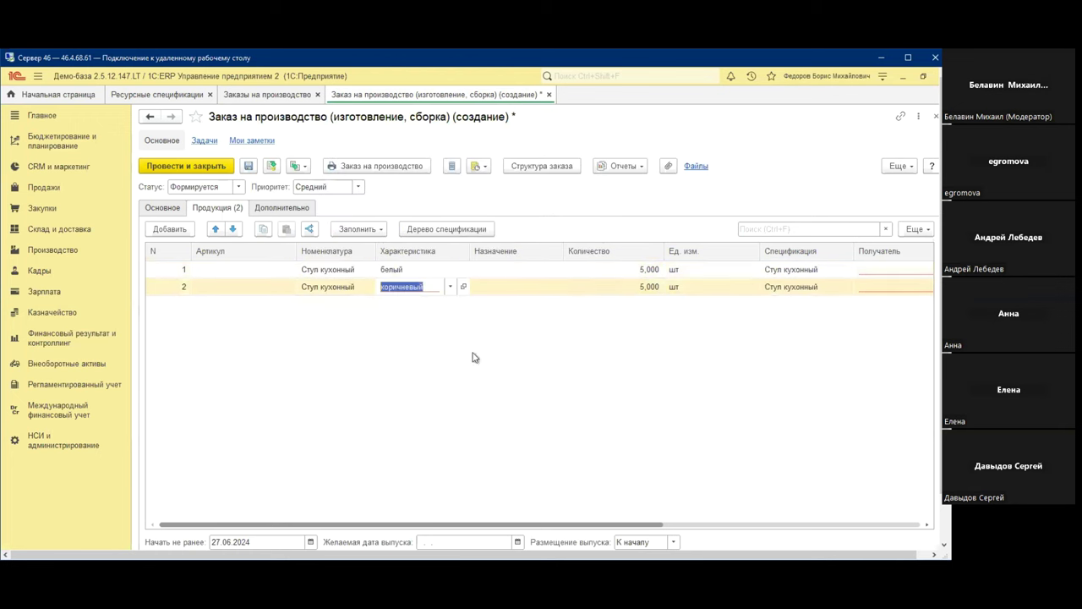
Widen the specification column to check the specification of both product lines, and save and close the production order
drag(852, 252, 885, 250)
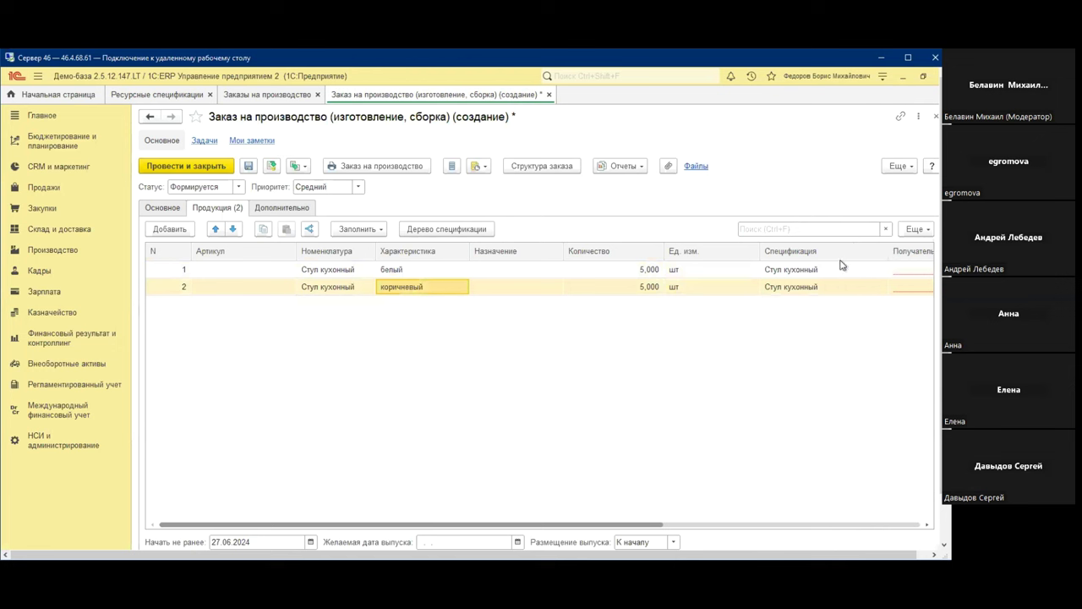
click(793, 278)
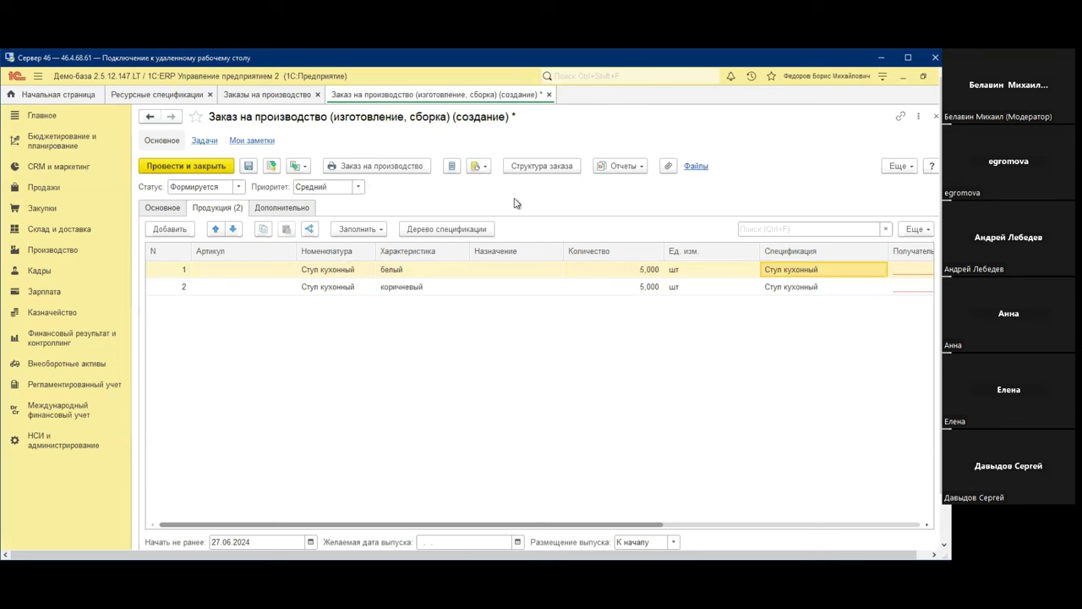
click(248, 167)
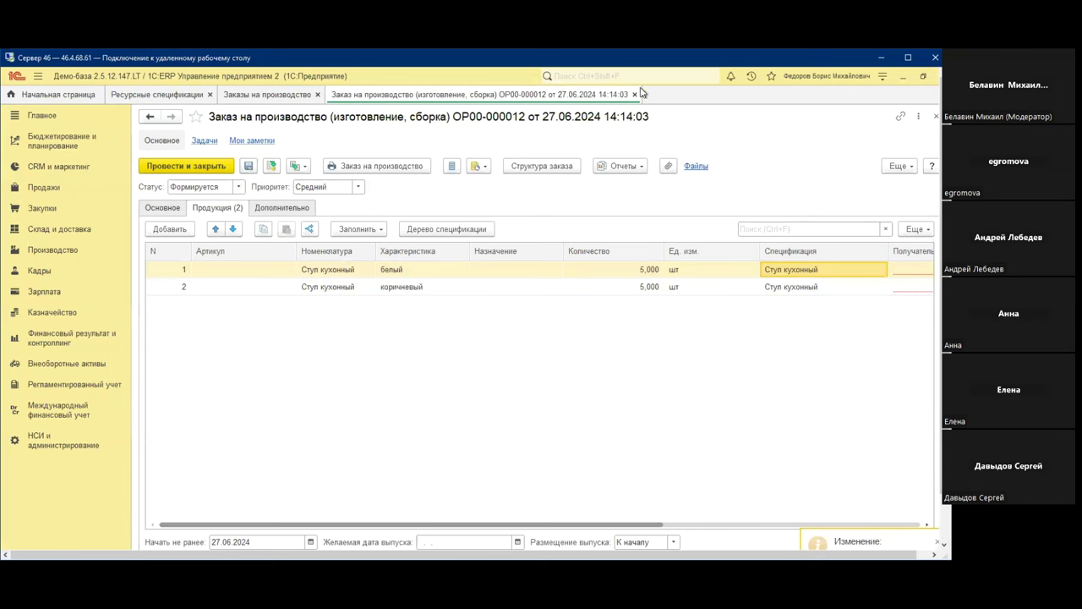
click(635, 94)
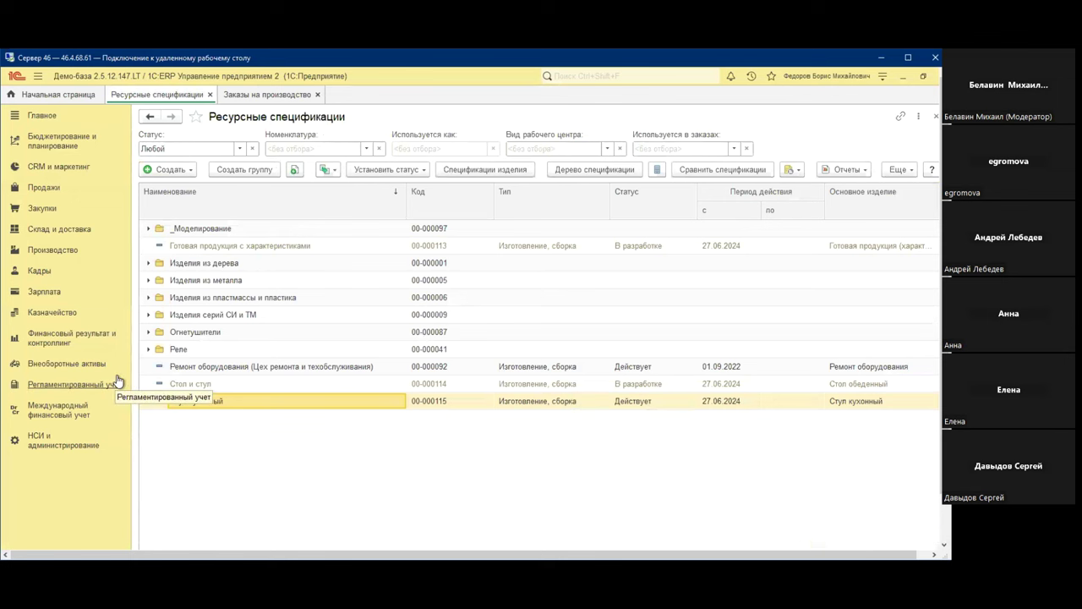
Start a new item kind in the Вебинар group of the Номенклатура catalogue and set its item type to Товар
click(57, 449)
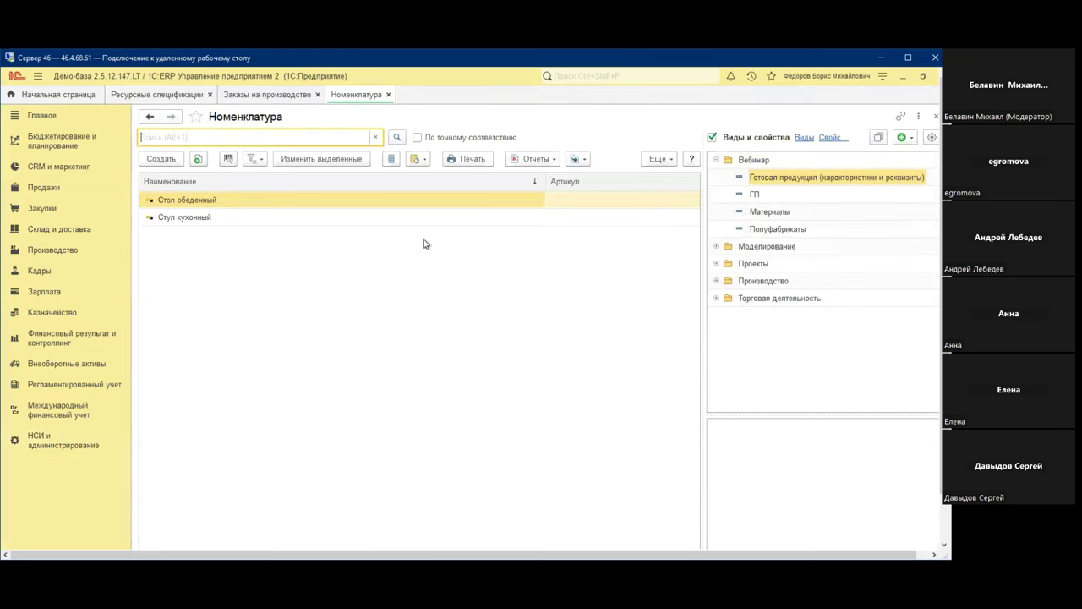
click(752, 212)
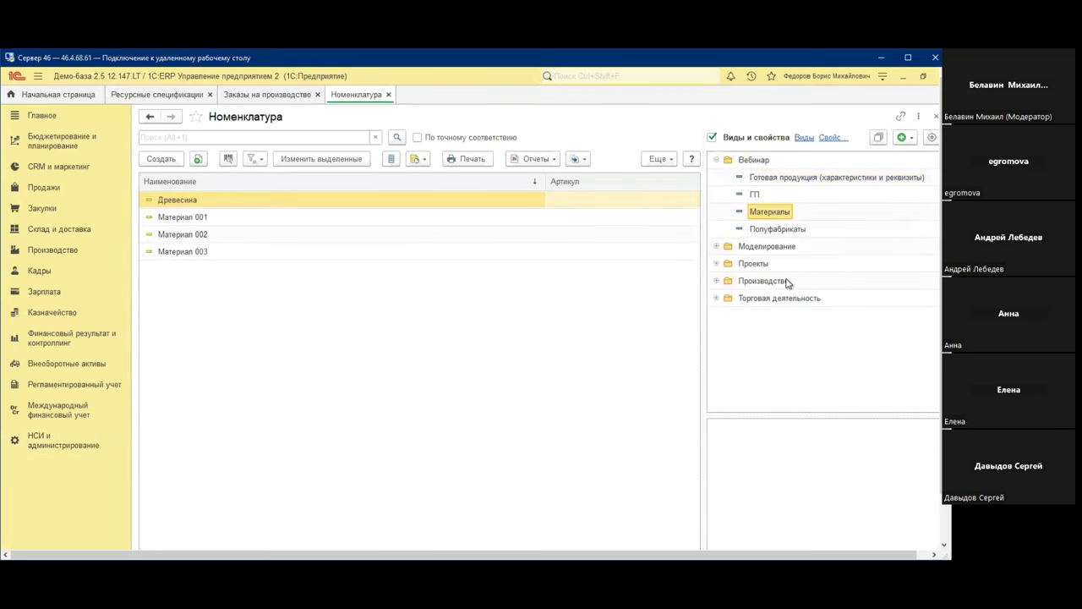
click(905, 137)
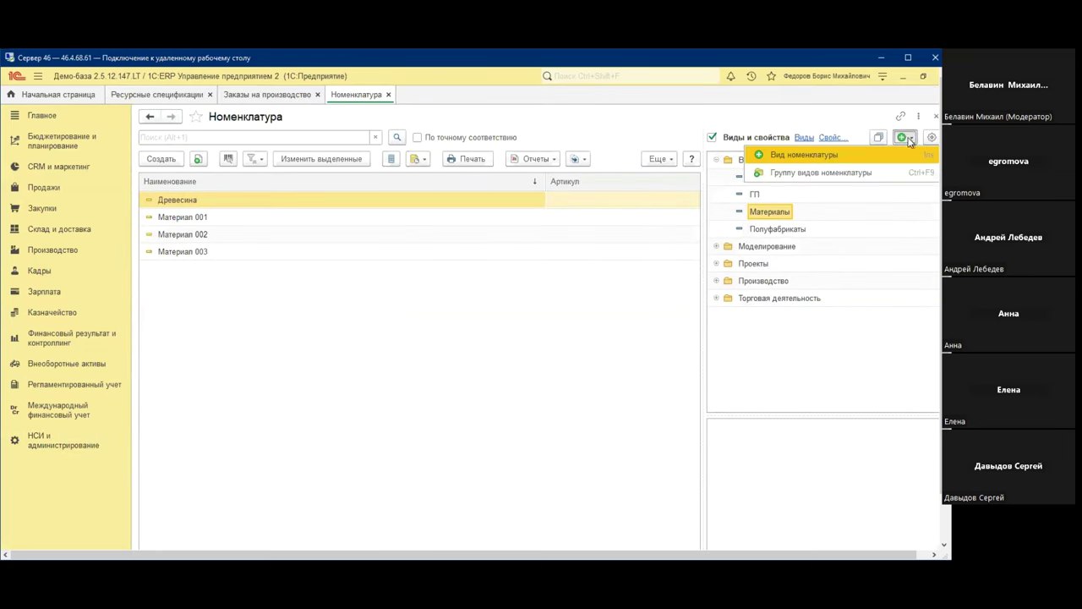
click(814, 152)
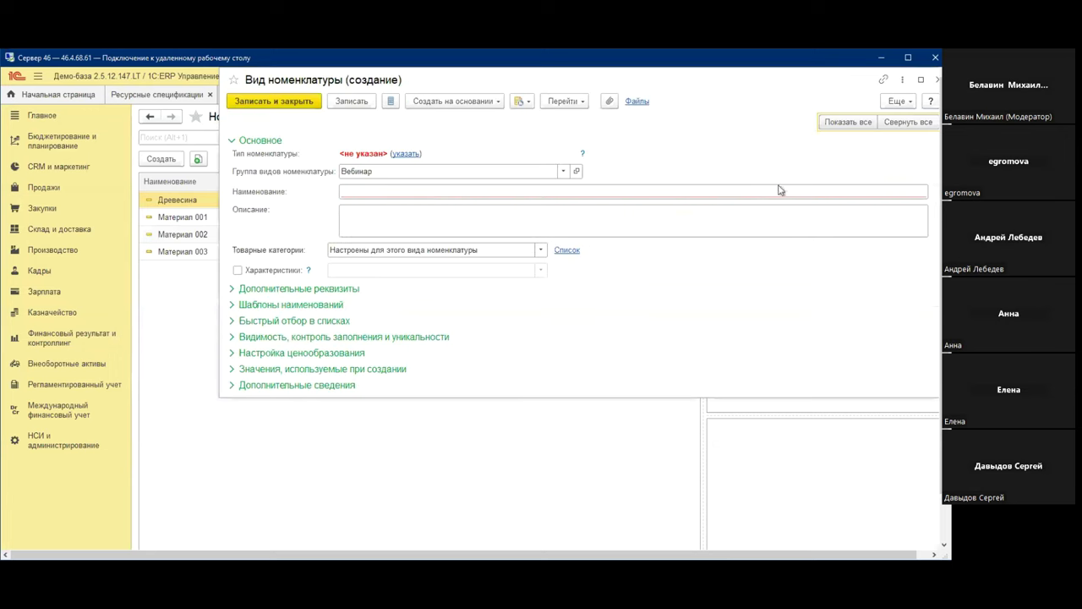
click(406, 154)
click(306, 98)
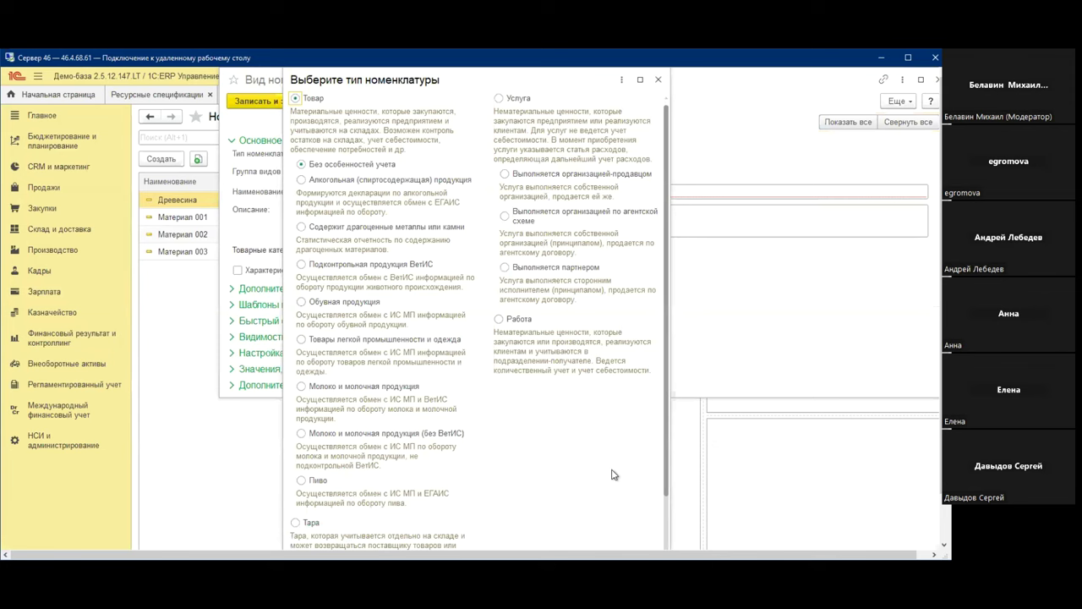
key(Return)
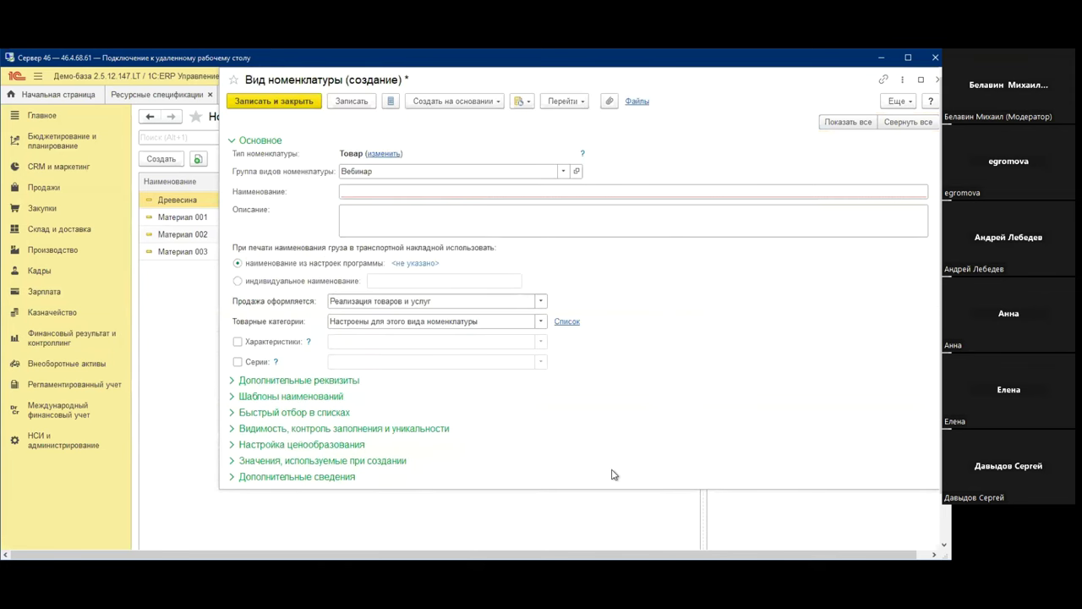
Name the item kind Материалы (характеристики) and enable characteristics common to this item kind
click(367, 191)
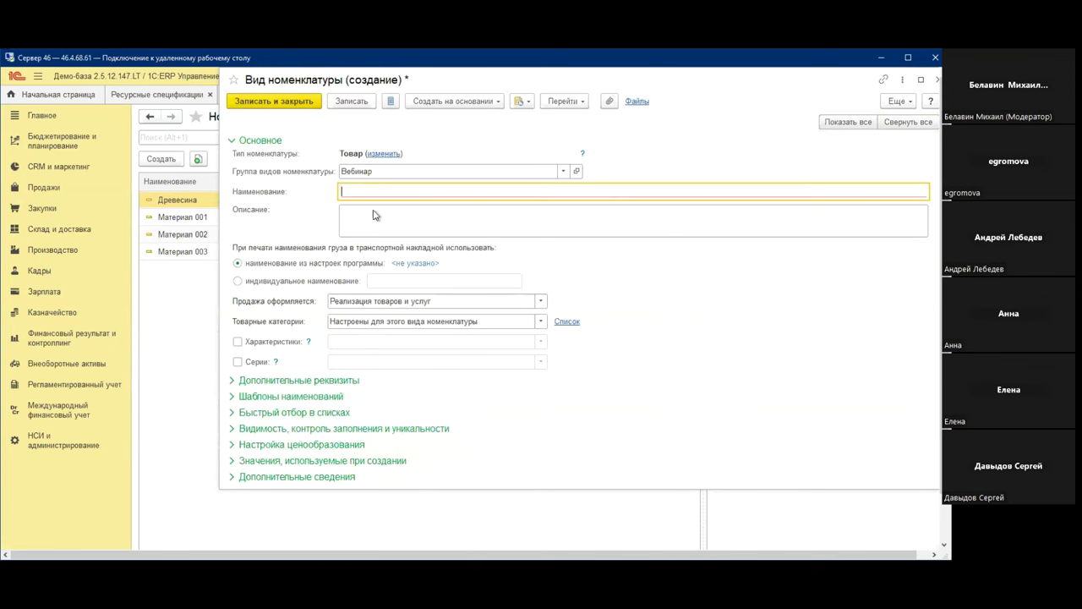
text(Материалы)
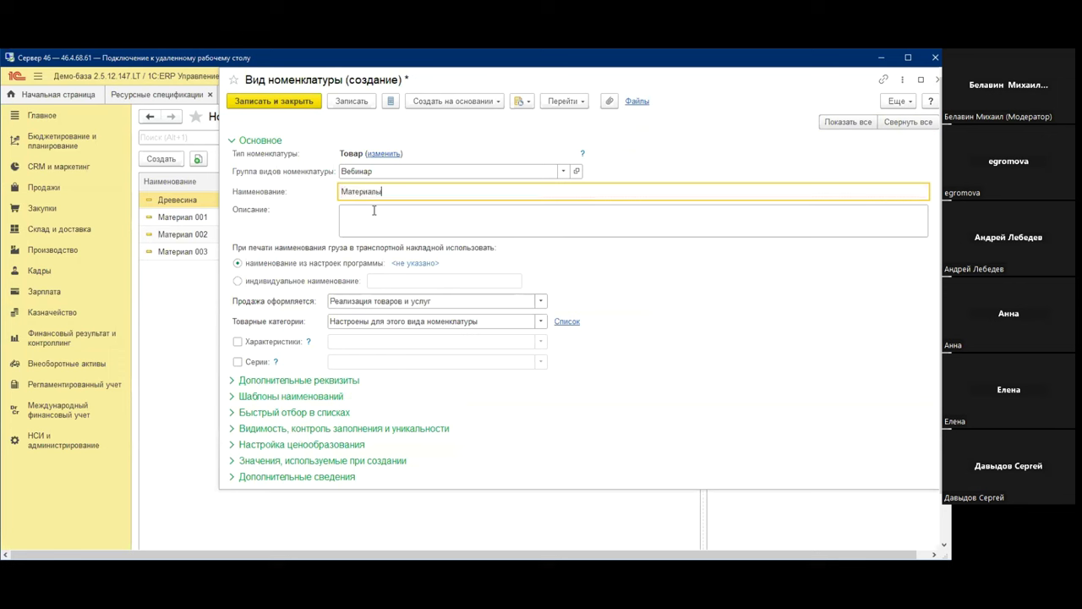
text( (характеристики))
click(278, 341)
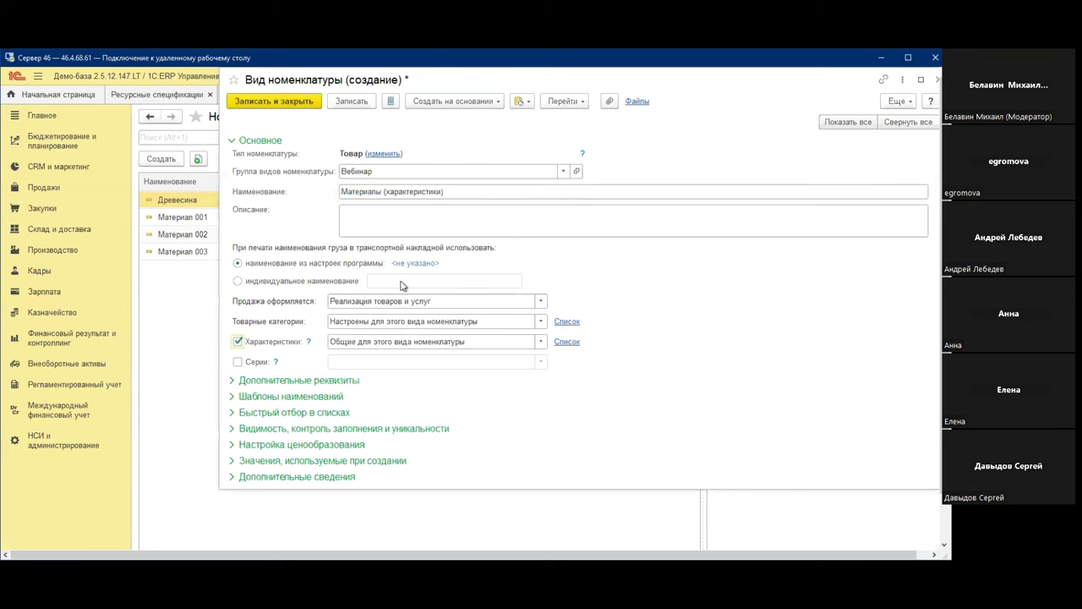
Save the item kind, add the shared characteristics белая and коричневая to its list, and close it
click(568, 344)
click(616, 309)
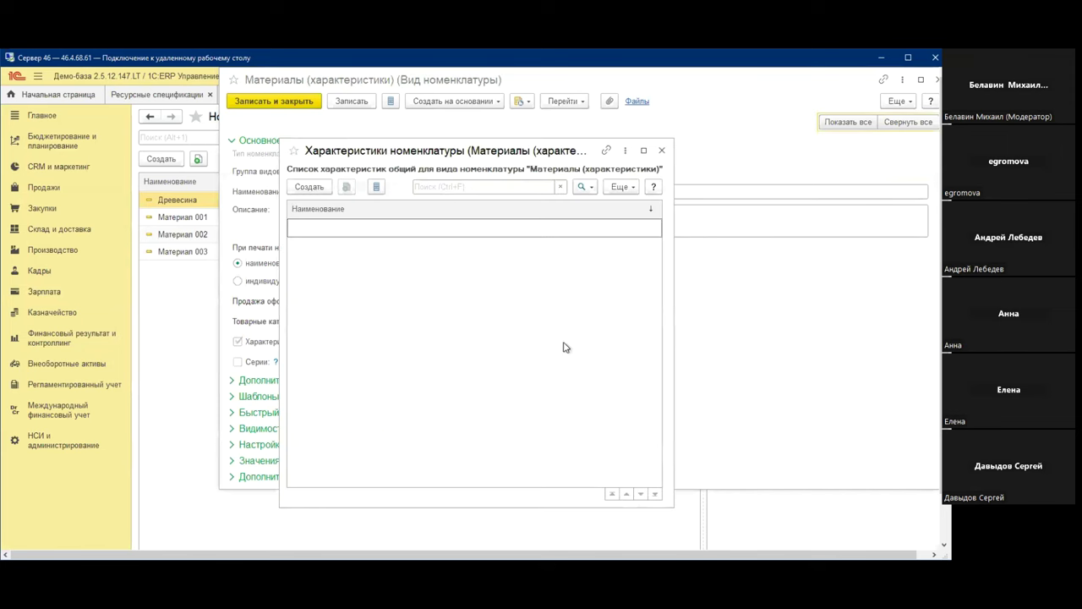
click(309, 187)
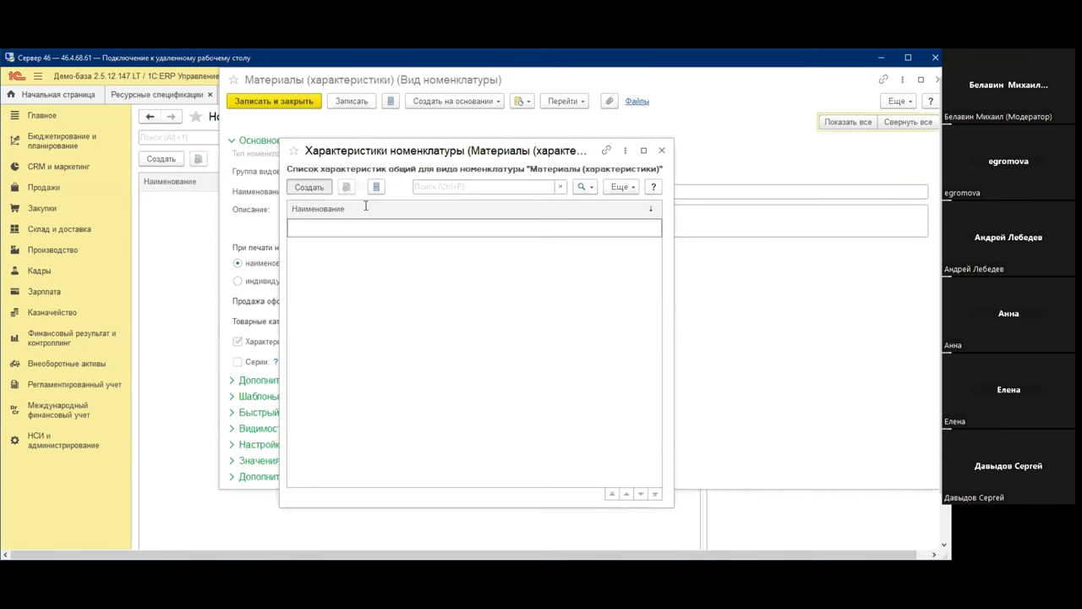
text(белая)
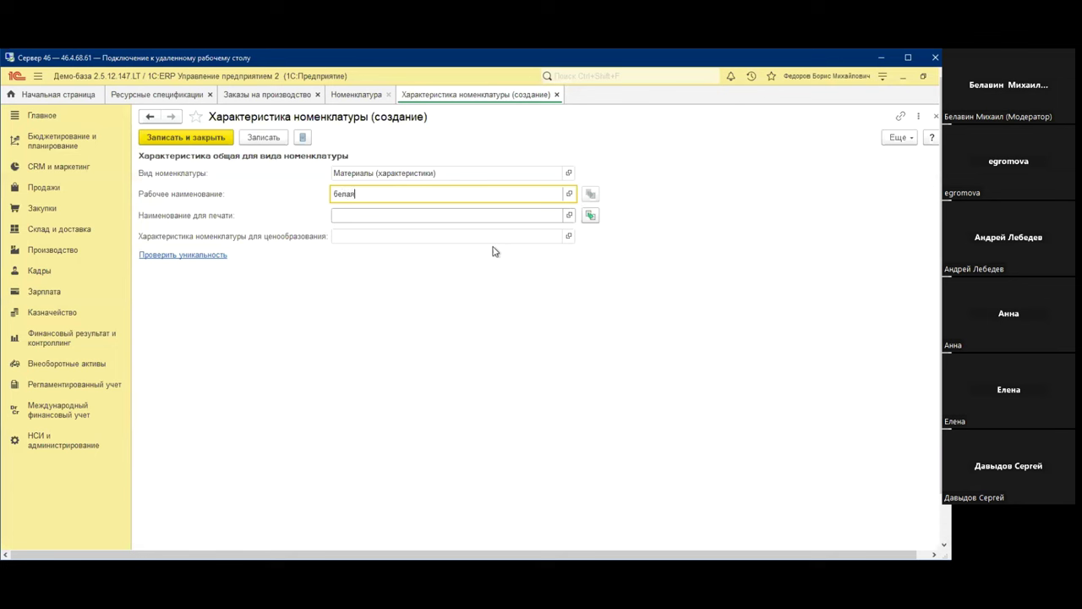
key(BackSpace)
text(я)
key(ctrl+Return)
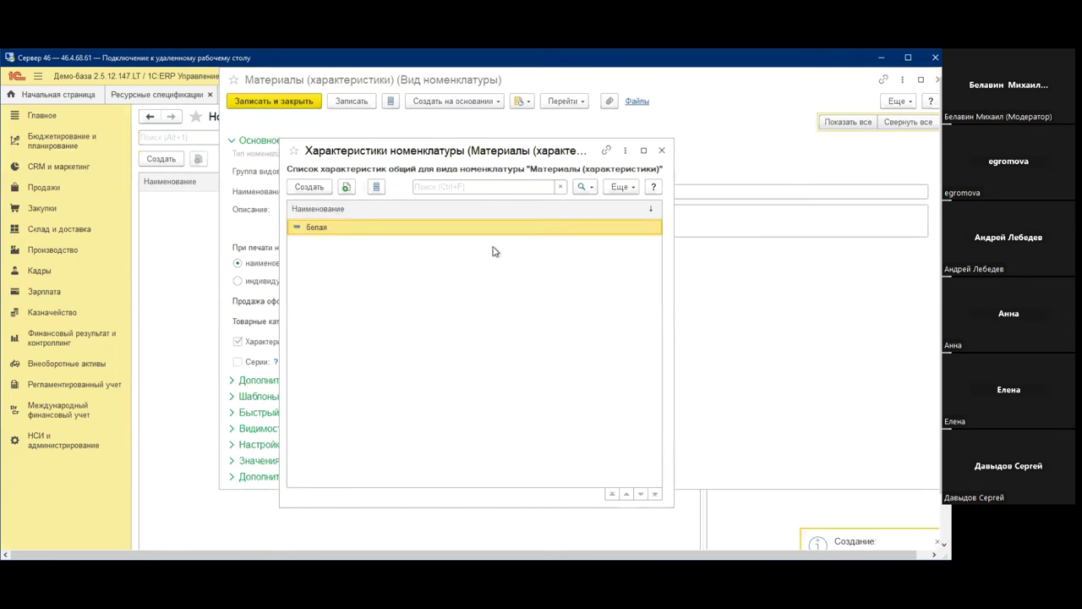
key(Insert)
text(коричневая)
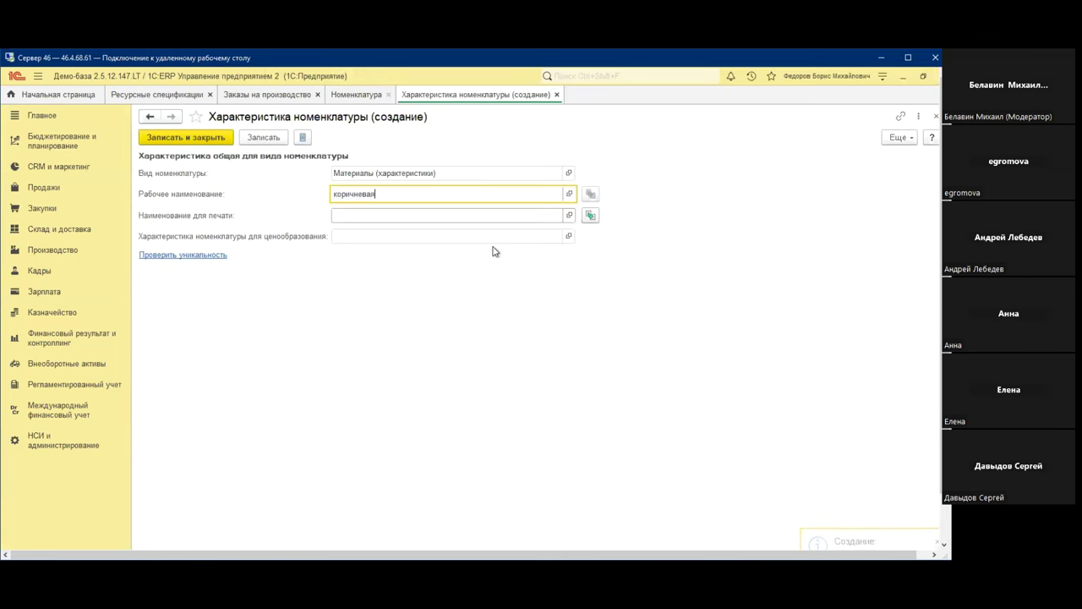
key(ctrl+Return)
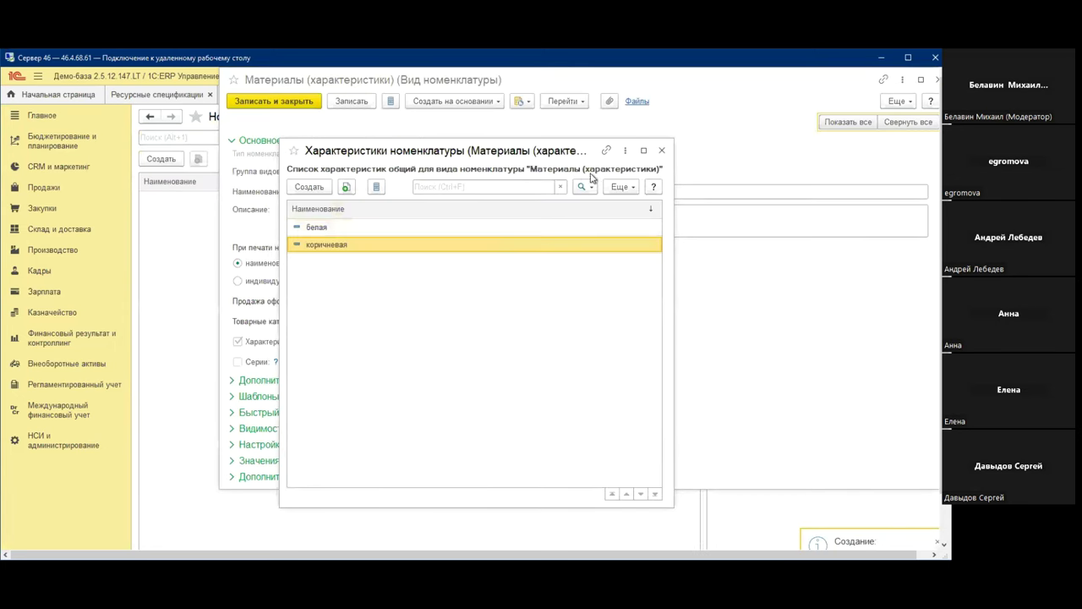
click(661, 150)
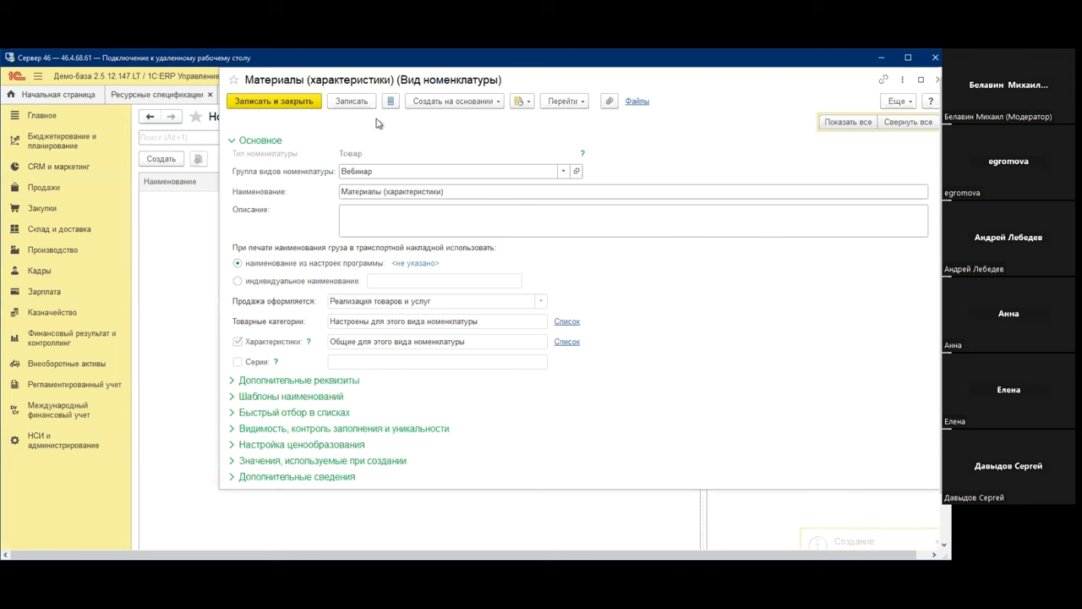
click(288, 102)
Start a new item of the kind Материалы (характеристики) with the working name Краска акриловая
click(173, 159)
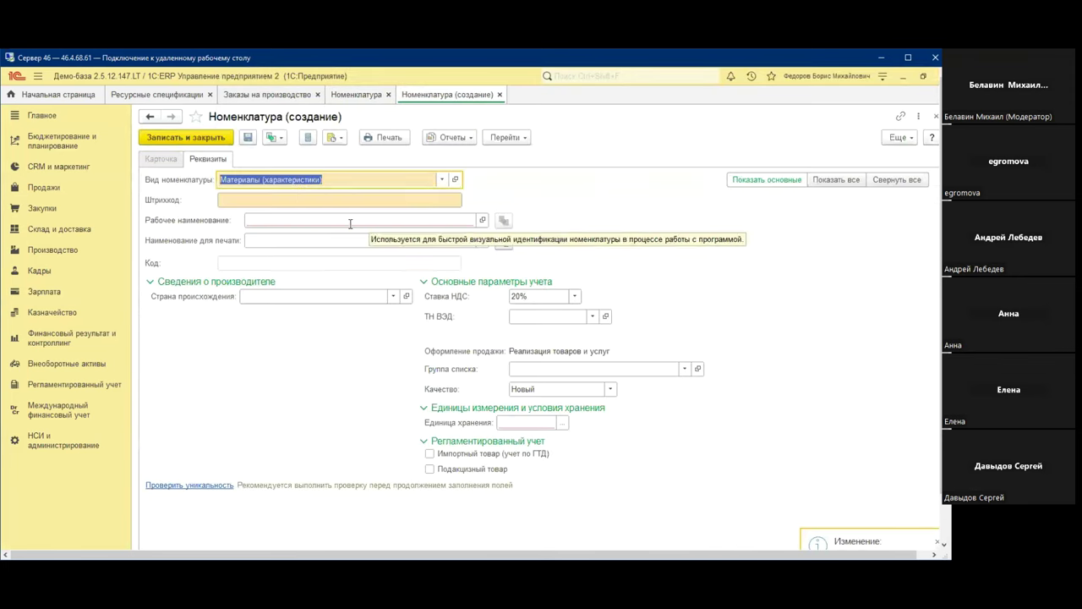
click(350, 222)
text(Кра)
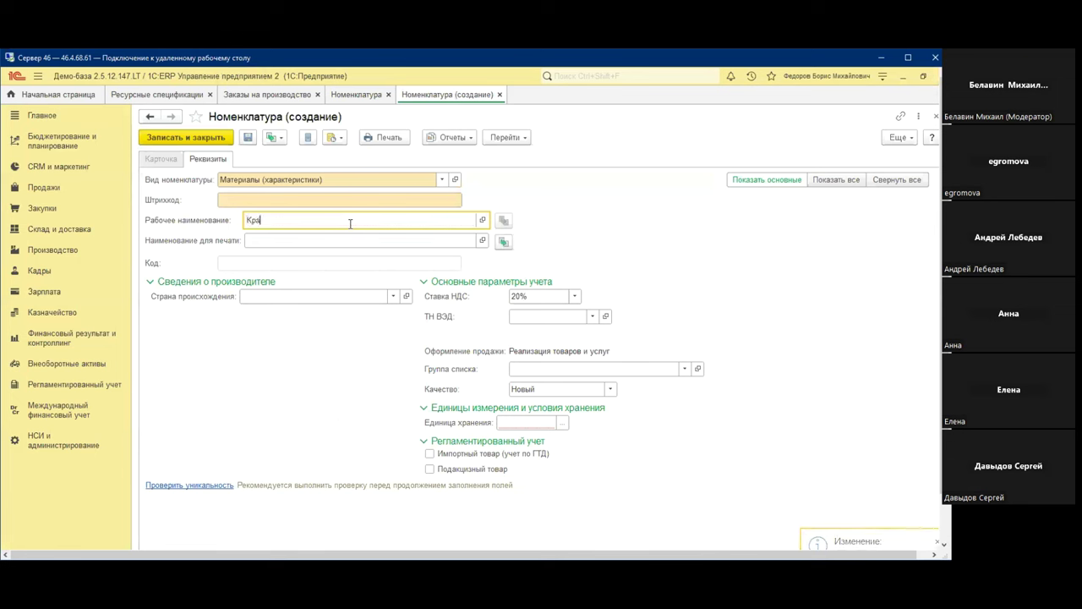
text(ска акриловая)
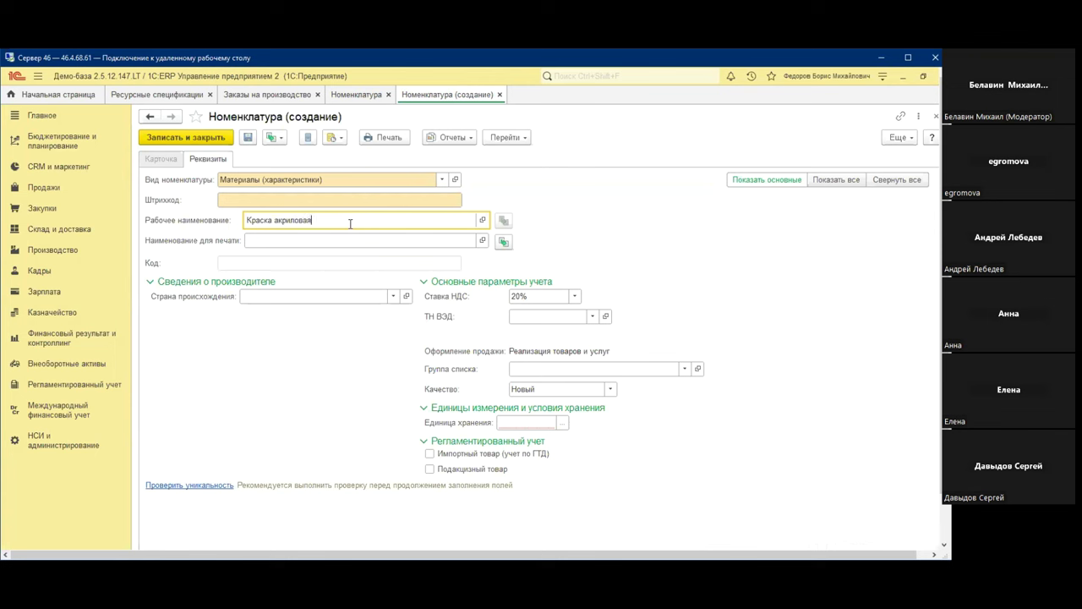
Set the storage unit of Краска акриловая to л (дм3) and save the item
click(562, 422)
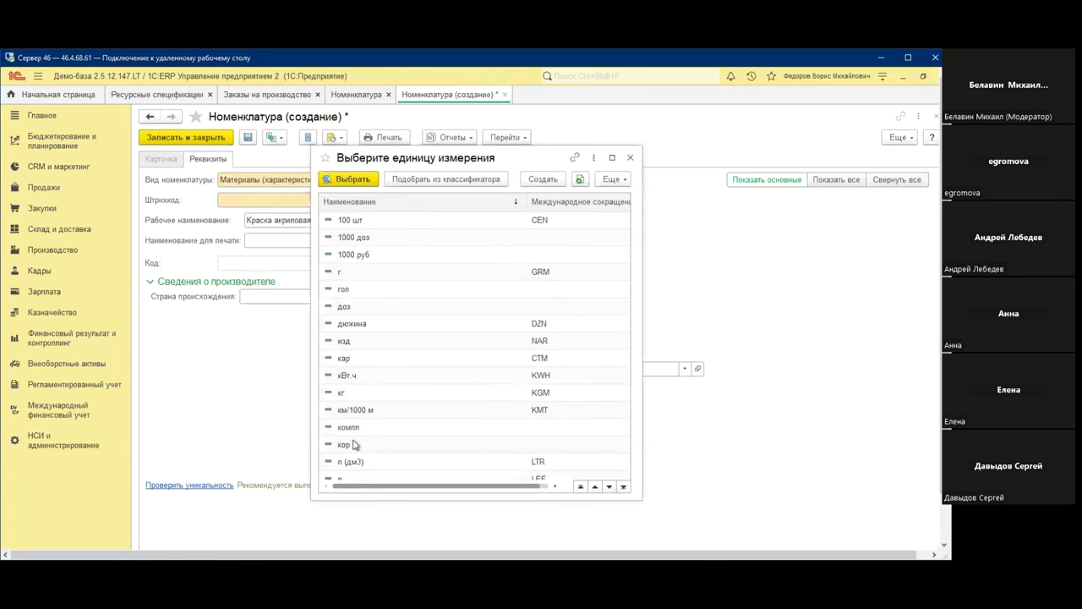
scroll(353, 446, down, 4)
scroll(353, 445, down, 2)
scroll(355, 444, up, 4)
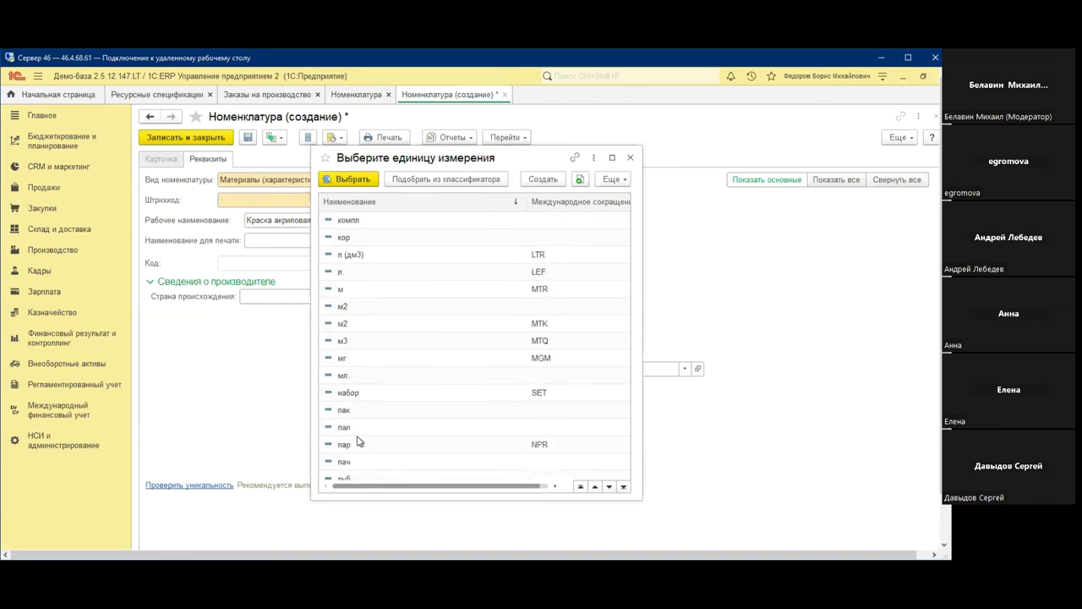
scroll(359, 440, down, 1)
click(350, 376)
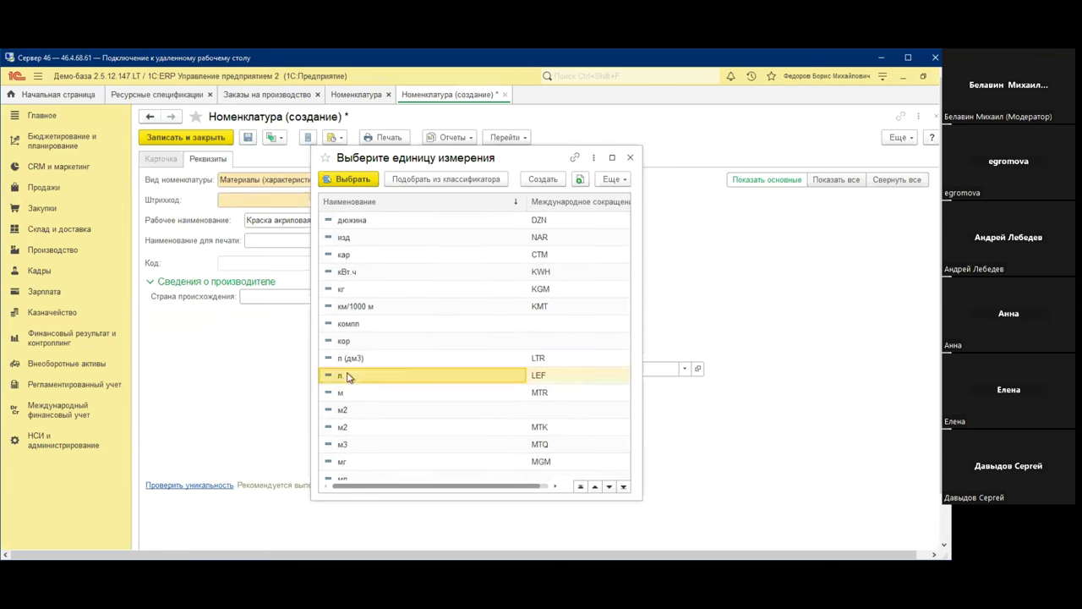
double_click(350, 359)
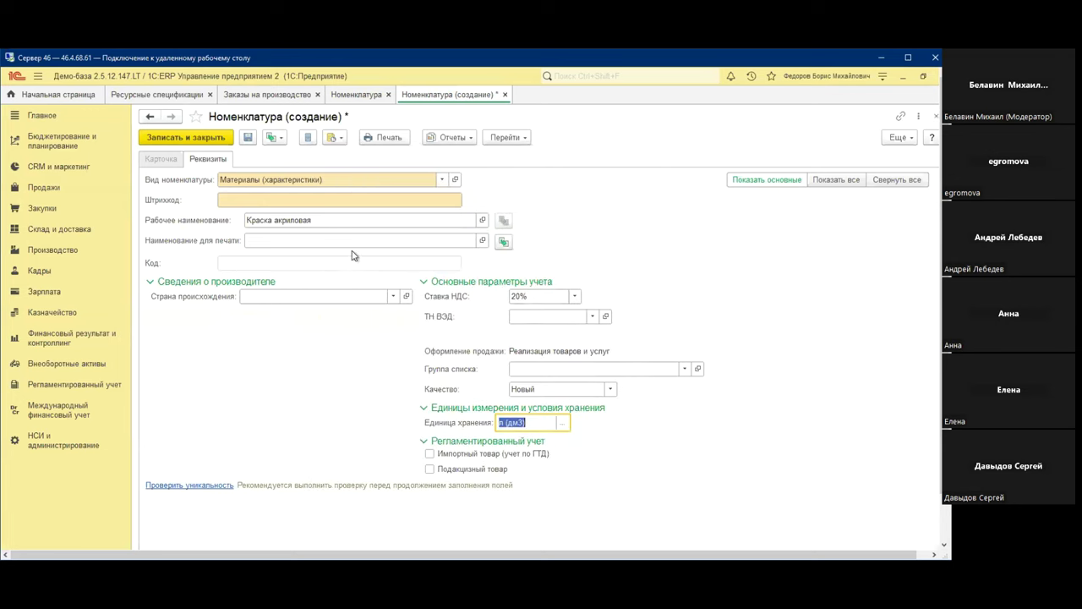
click(189, 140)
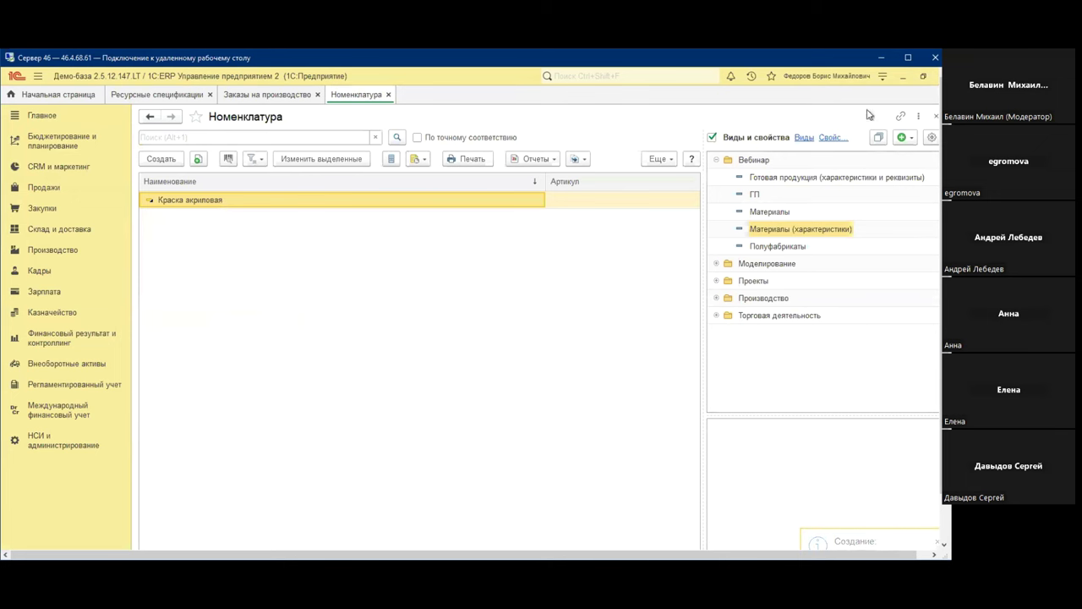
Open the materials and works of the Стул кухонный resource specification and return its status to В разработке
click(389, 95)
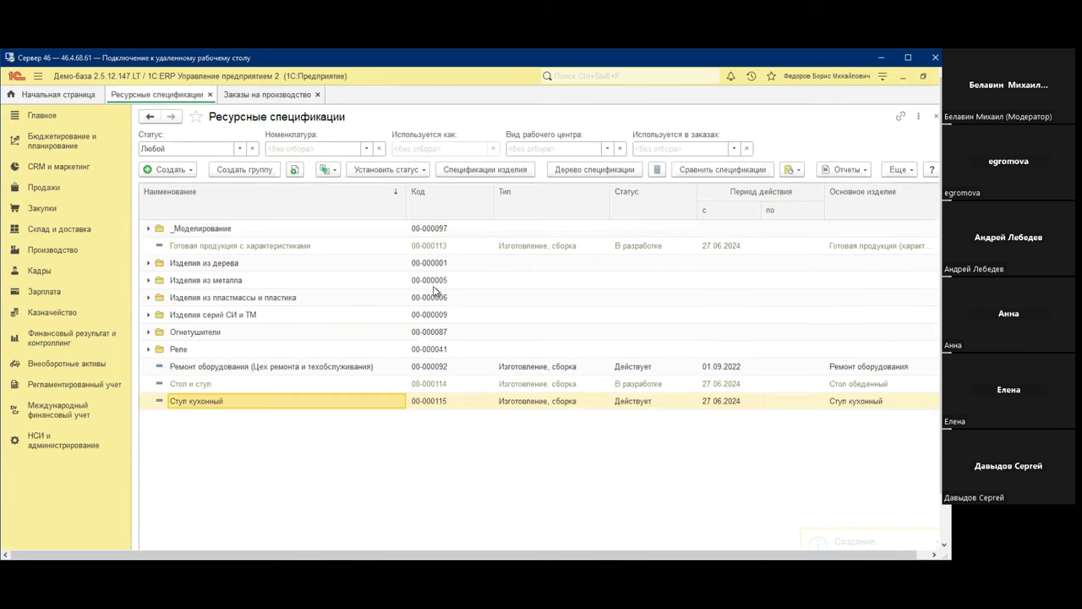
double_click(184, 402)
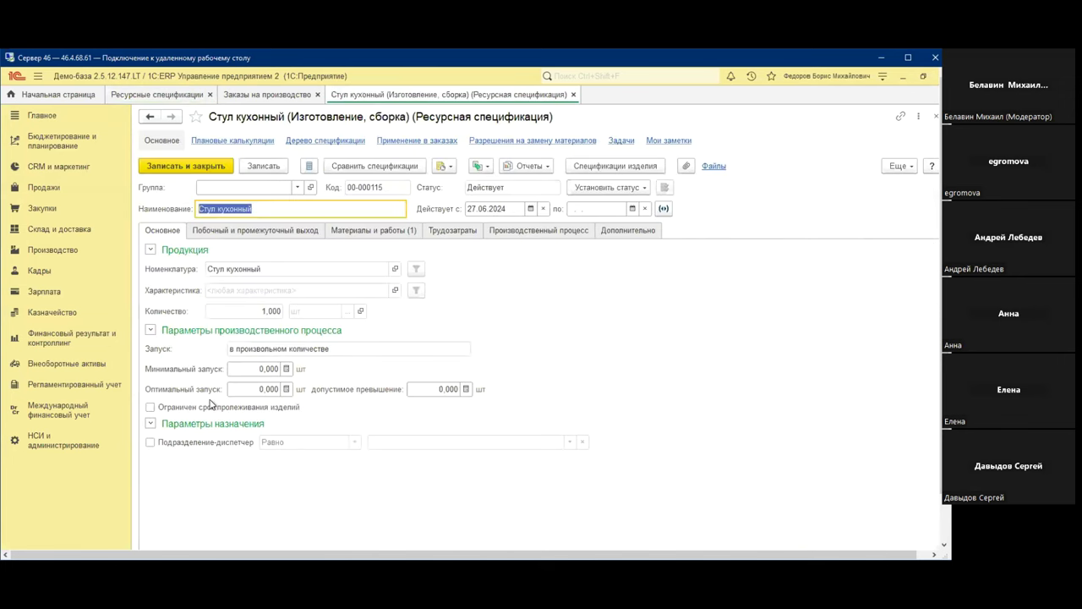
click(377, 232)
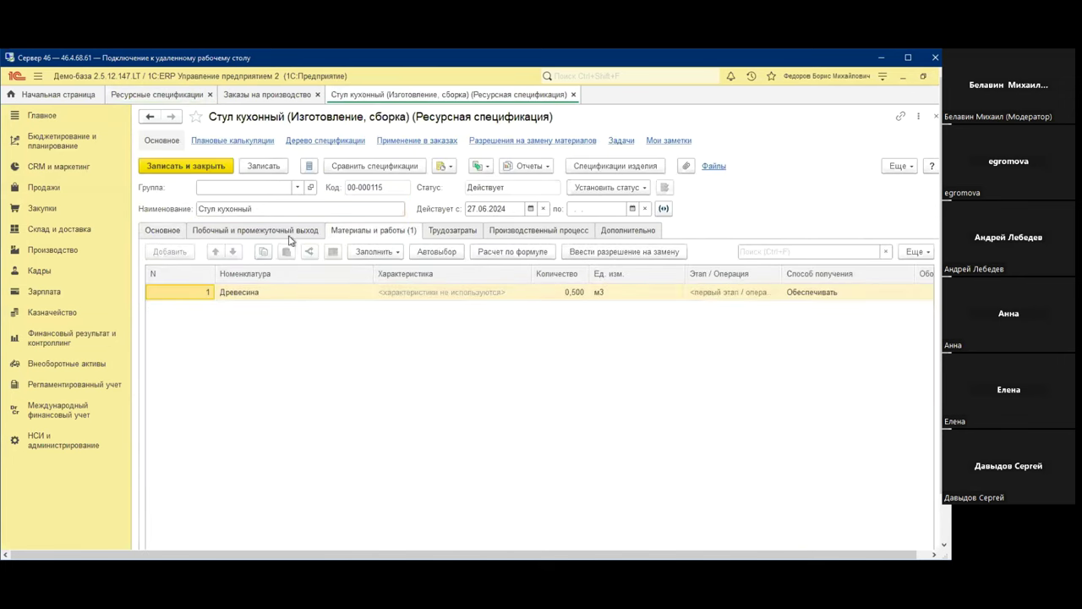
click(615, 186)
click(623, 203)
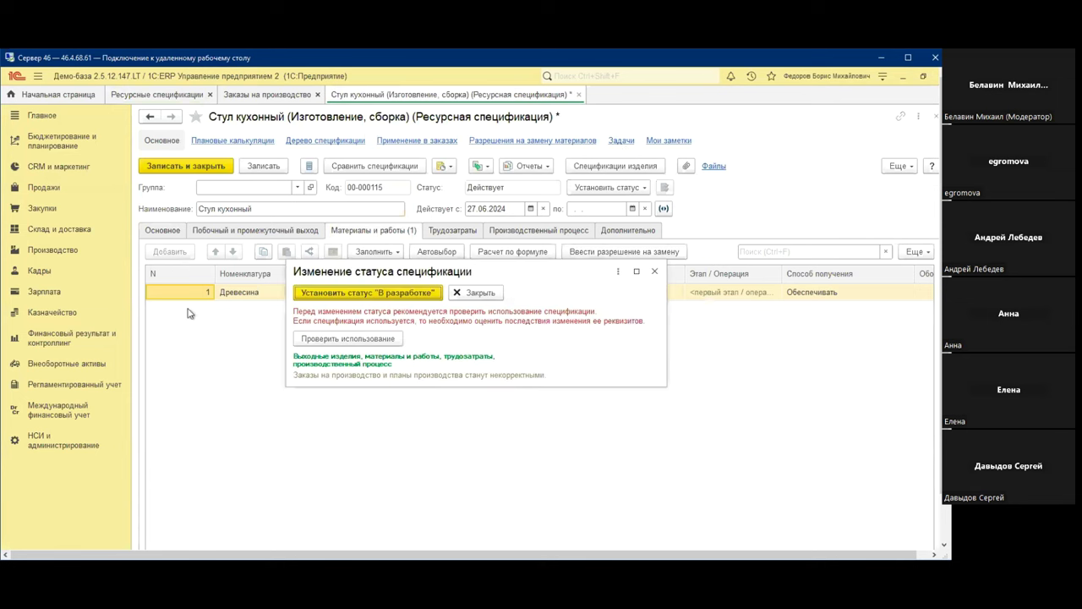
click(369, 293)
Add a second material line to the Стул кухонный specification with Краска акриловая from the item kind Материалы (характеристики)
click(169, 251)
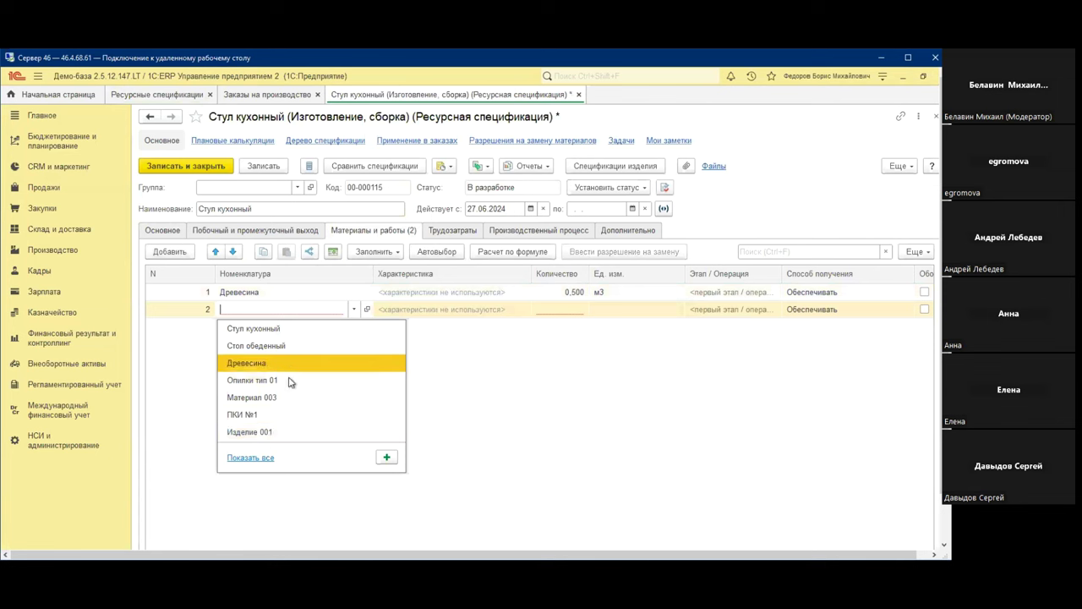
click(256, 457)
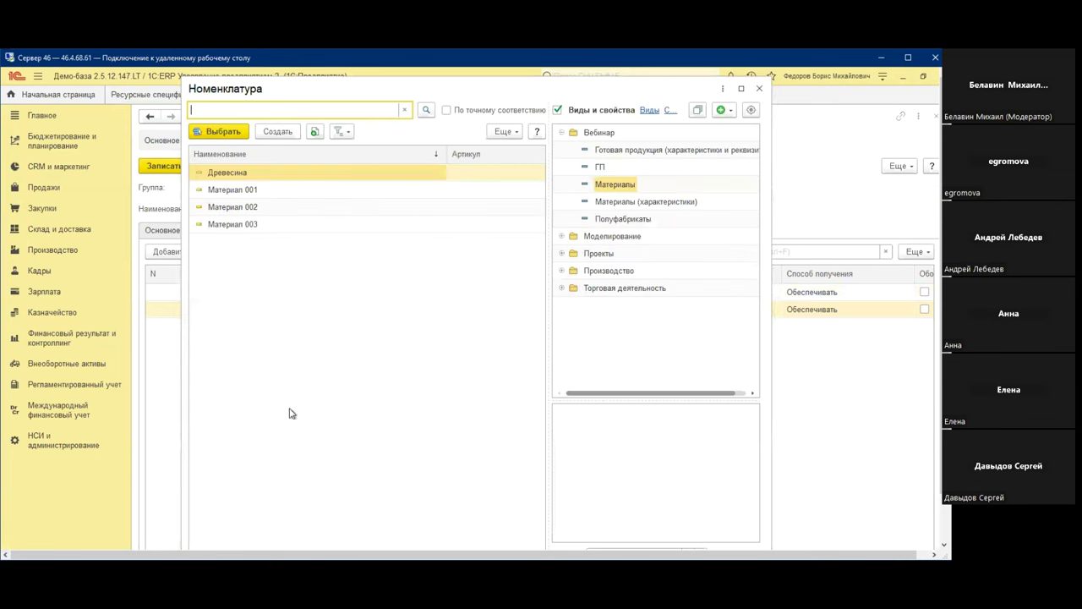
click(644, 204)
double_click(308, 180)
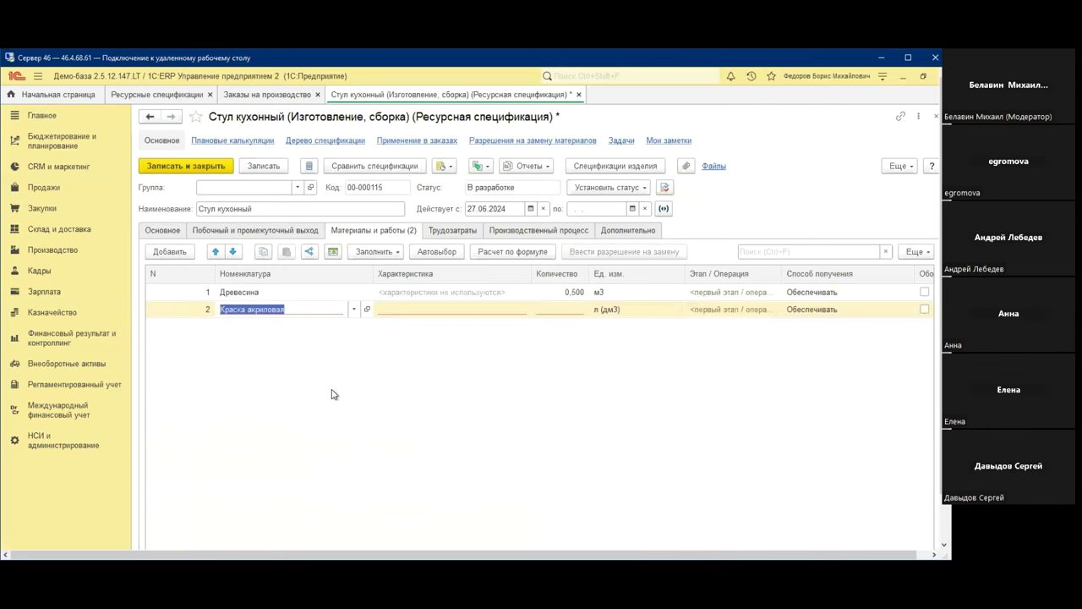
Configure item auto-selection for Краска акриловая so that its characteristic is Уточняется при производстве, and save the setting
click(467, 316)
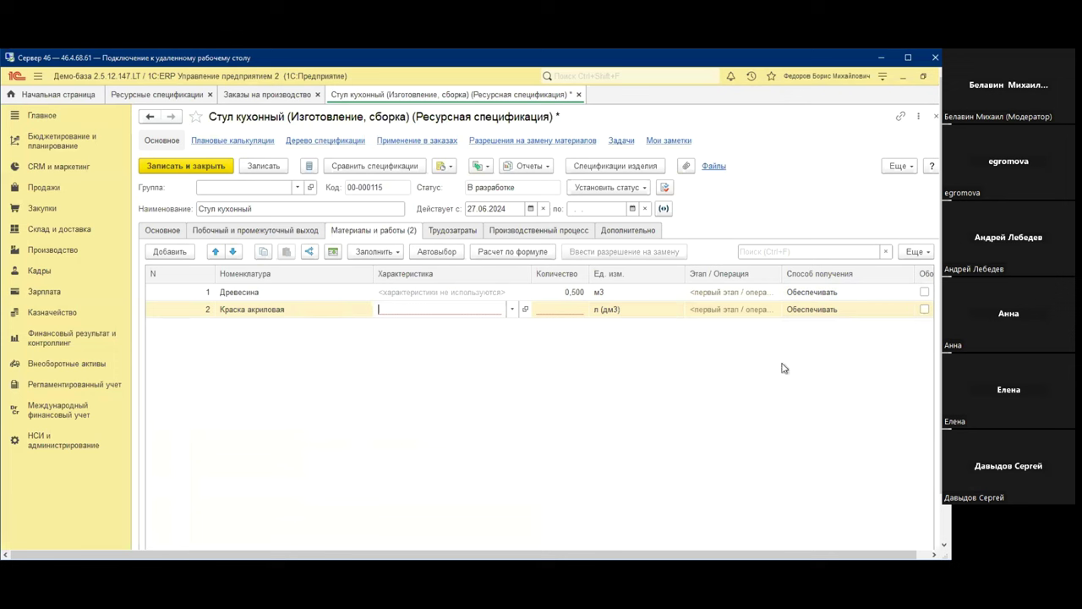
key(Escape)
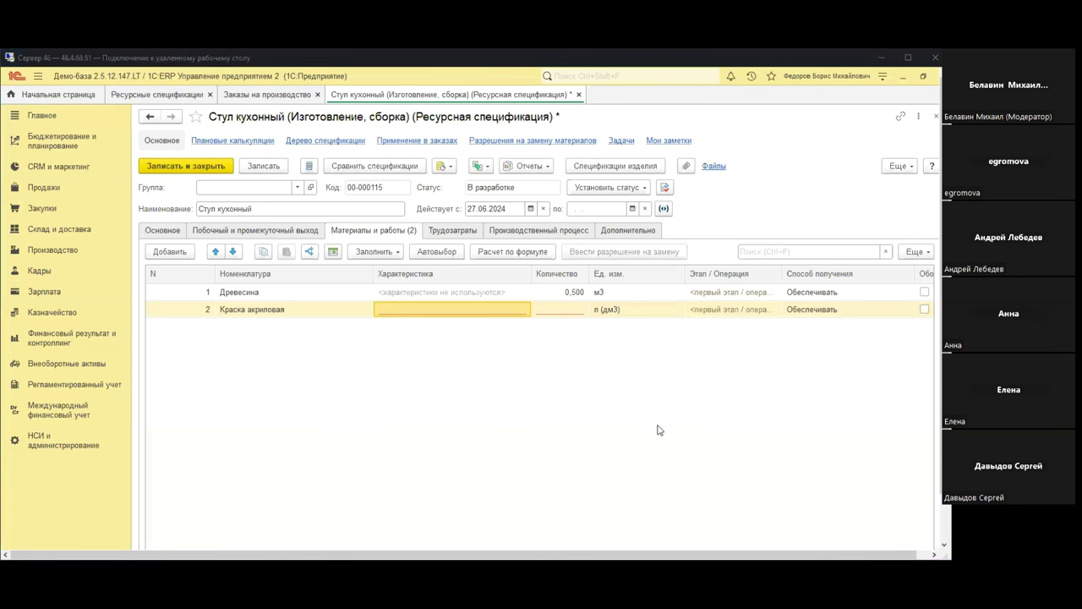
click(757, 422)
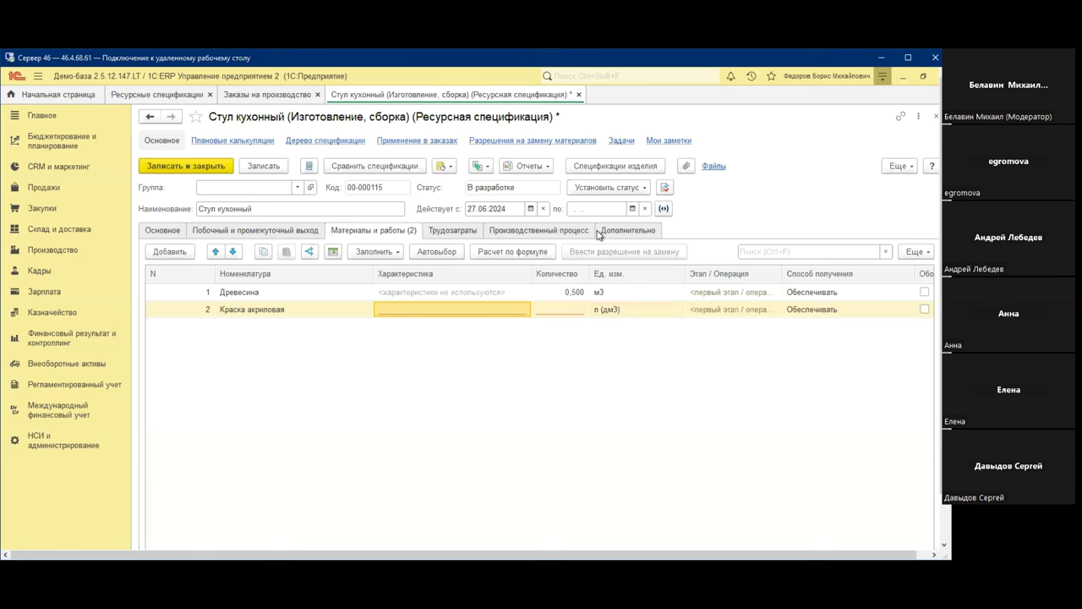
click(435, 254)
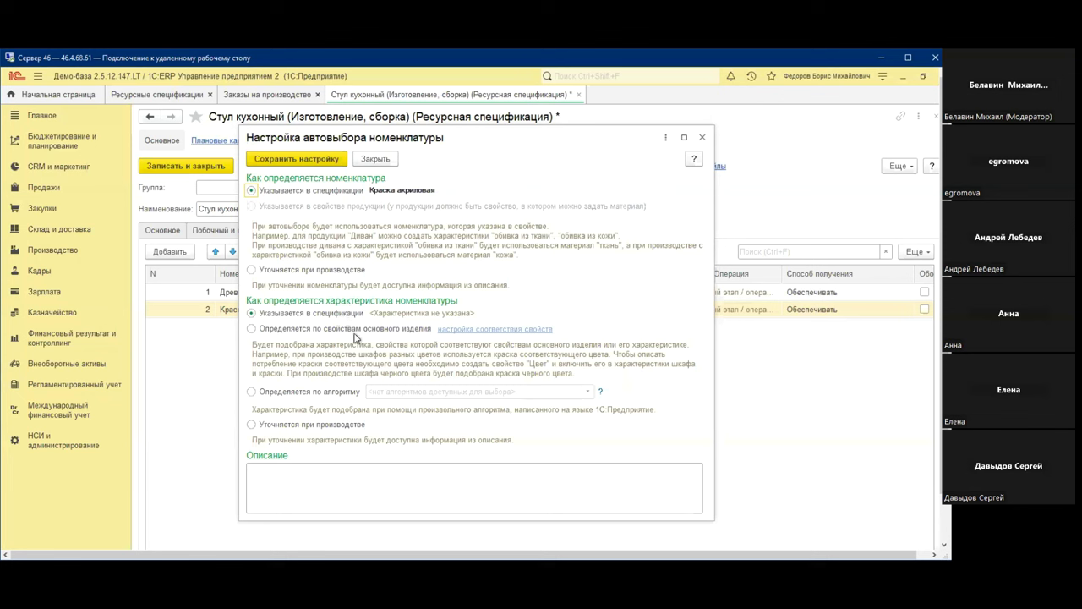
click(344, 427)
click(322, 161)
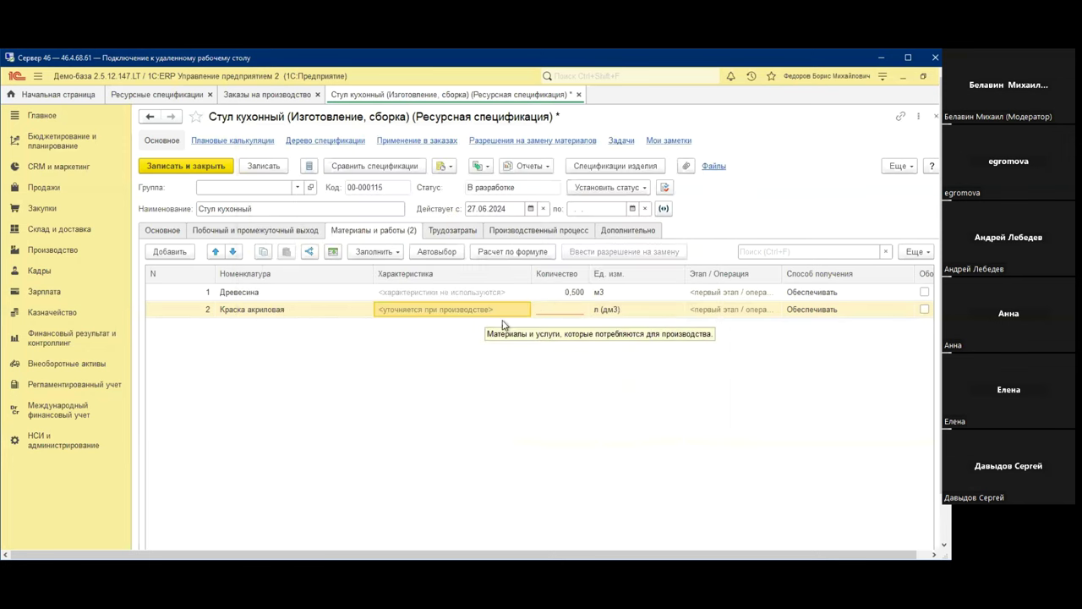
Set the quantity of Краска акриловая in the specification to 0,5 л (дм3)
click(569, 311)
text(0,5)
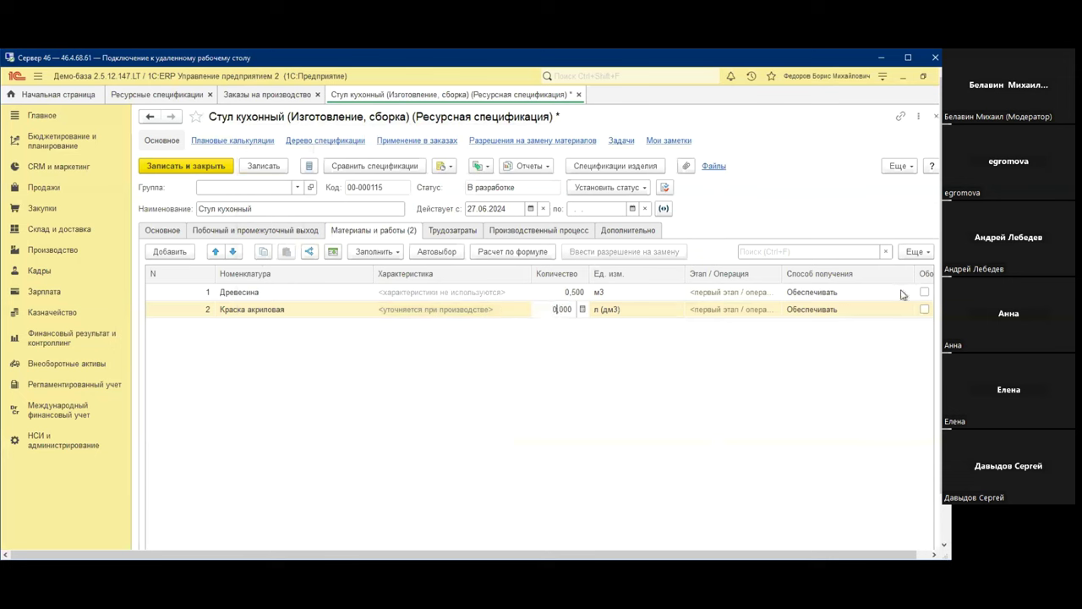
key(Return)
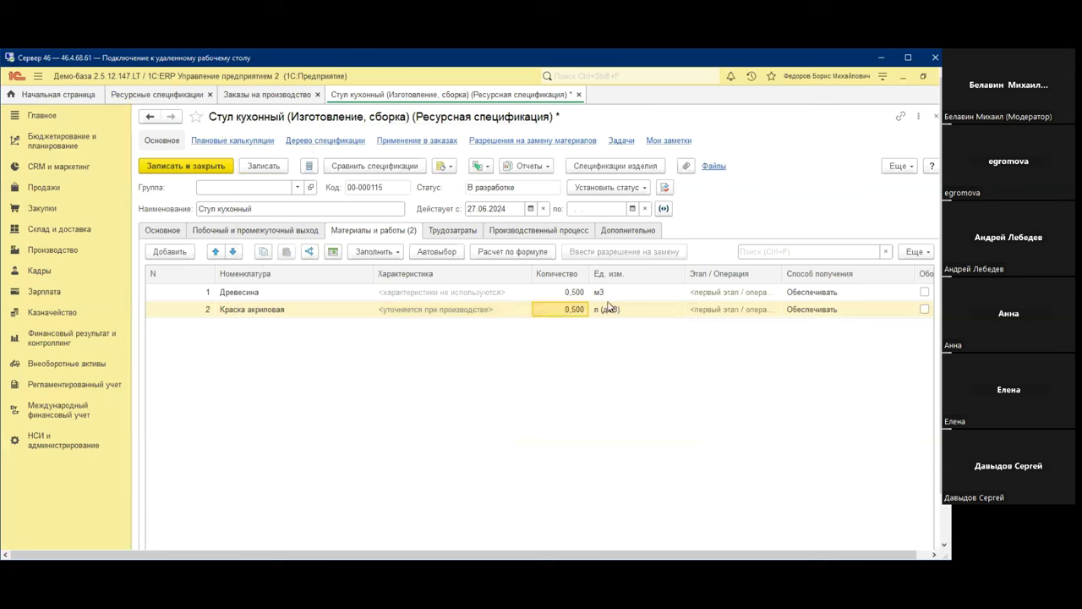
click(448, 312)
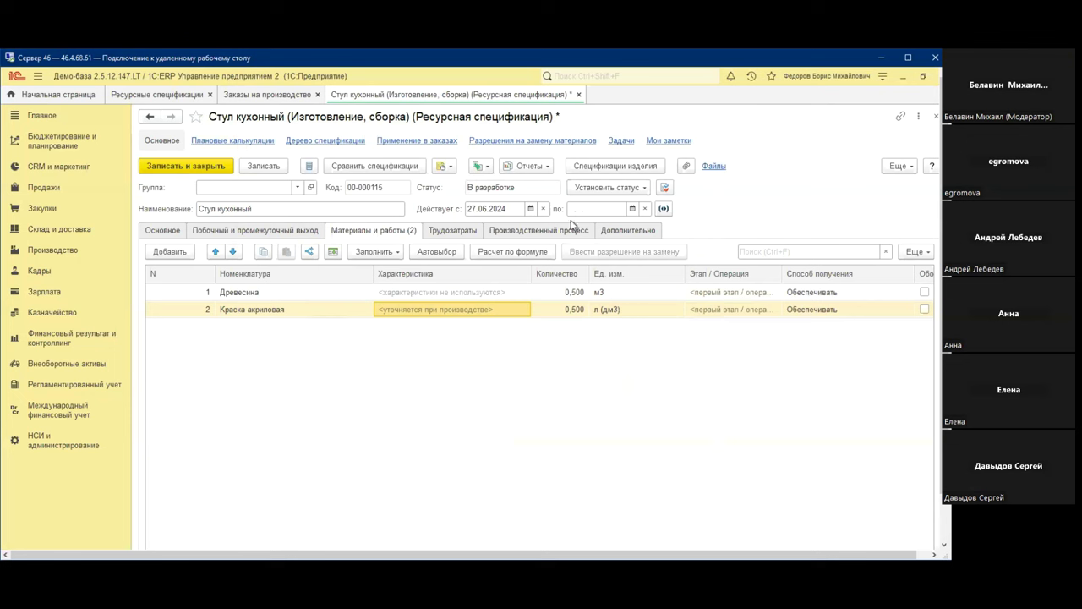
Try to set the status of the Стул кухонный specification to Действует
click(574, 230)
click(584, 187)
click(607, 223)
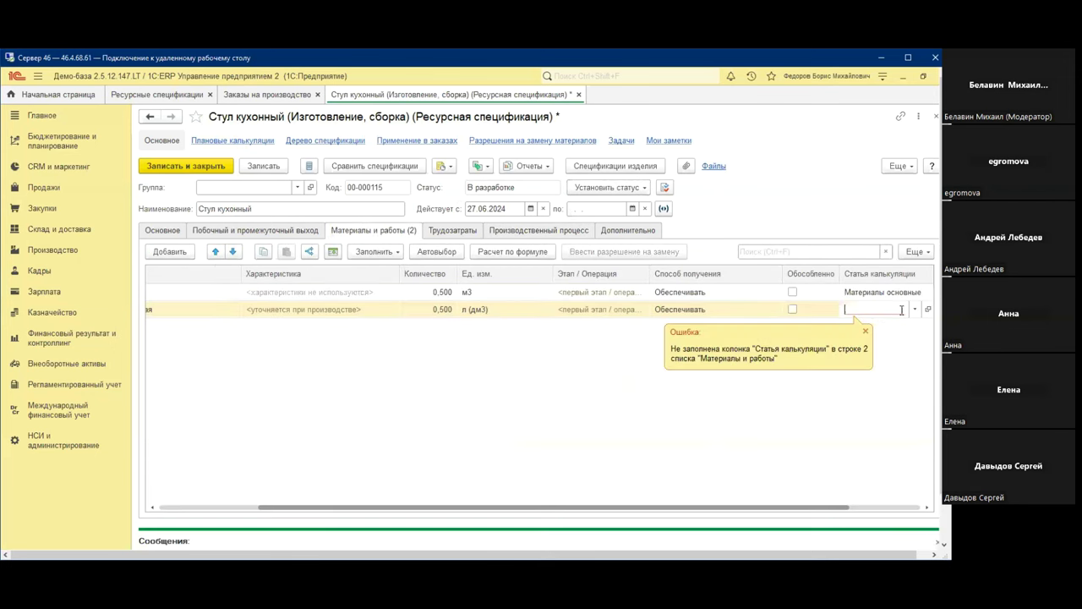
Set the costing item of the Краска акриловая line to Материалы основные, then save and close the specification
click(914, 308)
click(849, 322)
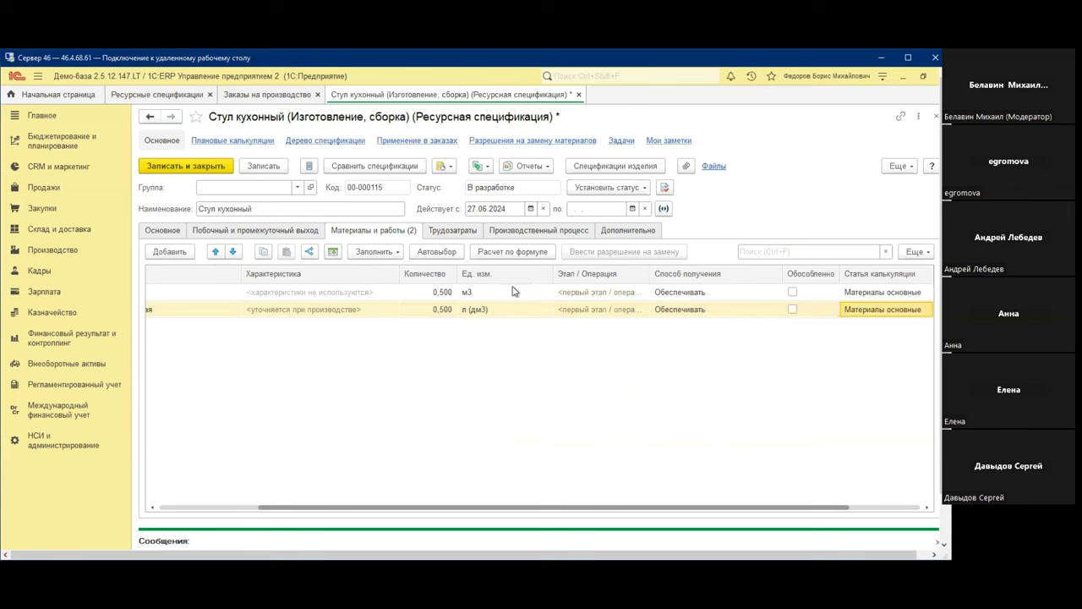
click(184, 166)
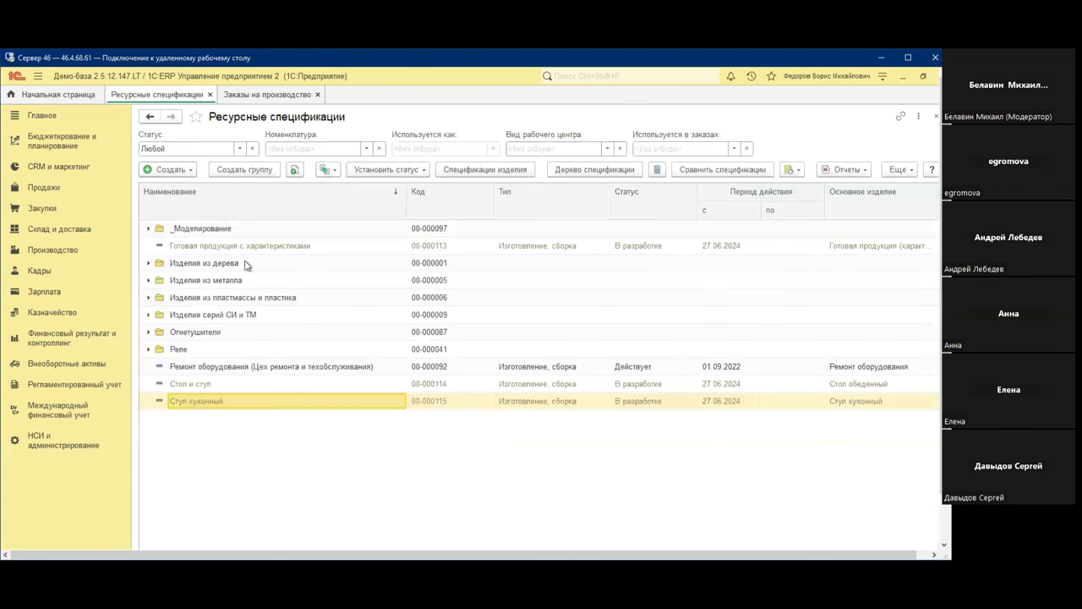
Reopen the Стул кухонный specification, set its status to Действует, and save and close it
double_click(211, 401)
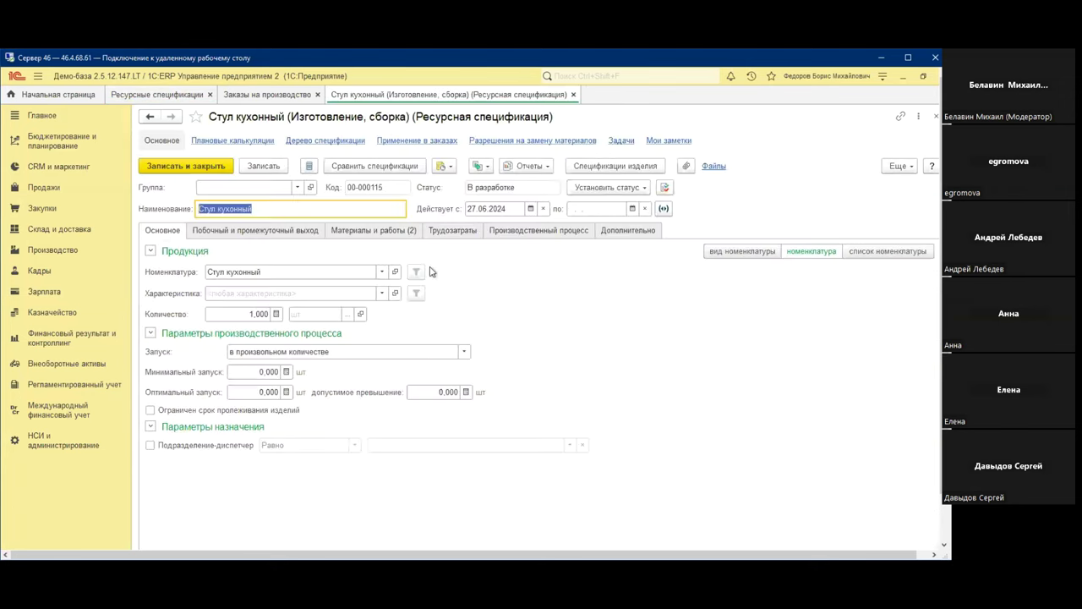
click(612, 186)
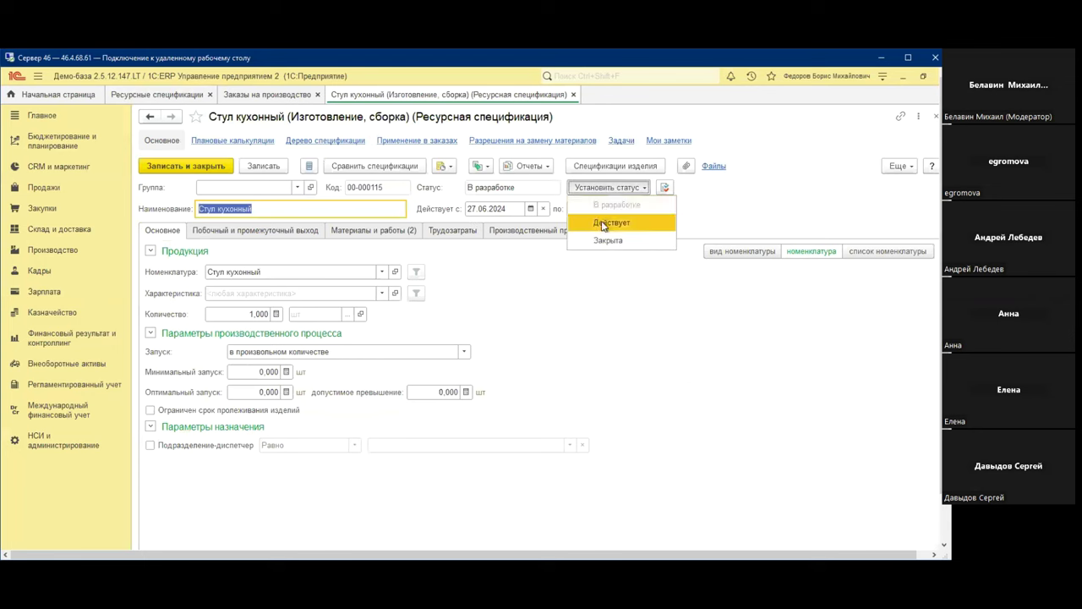
click(219, 167)
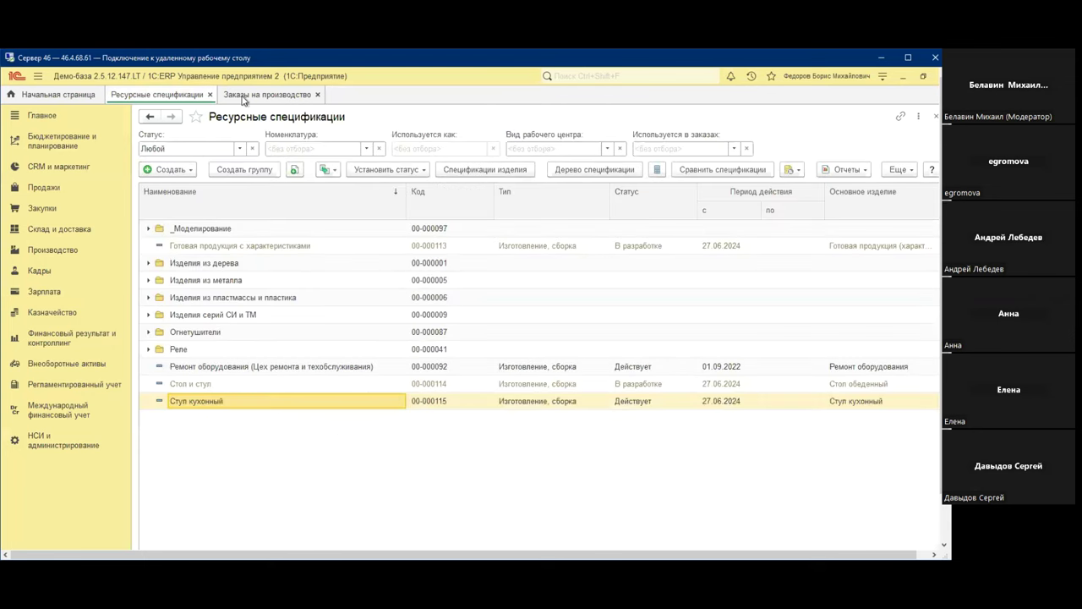
Open the products of the newest production order for Стул кухонный and set the order's status to К производству
click(243, 94)
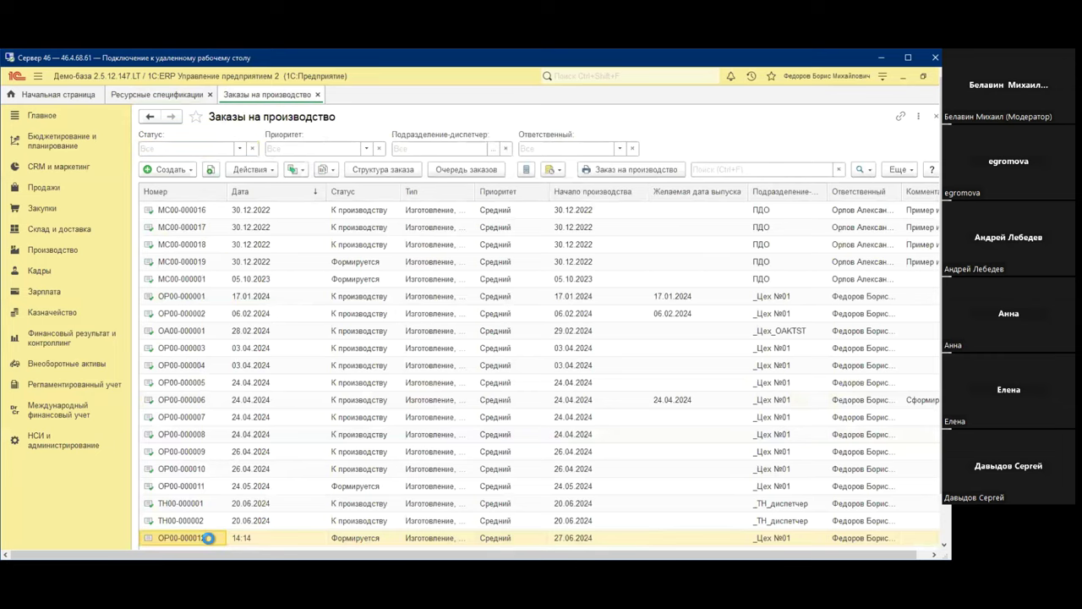
double_click(208, 538)
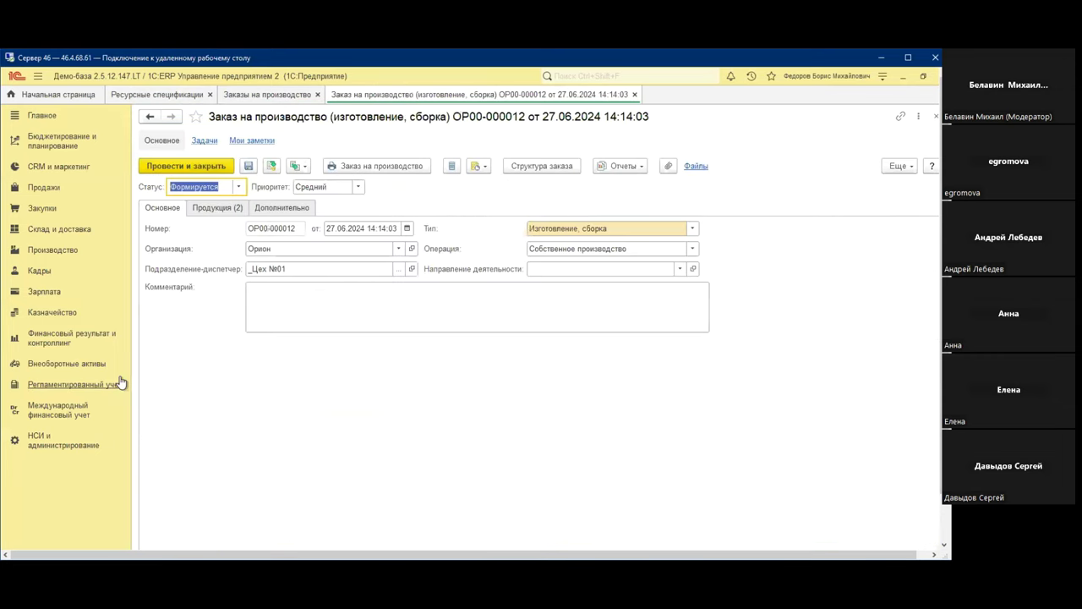
click(214, 209)
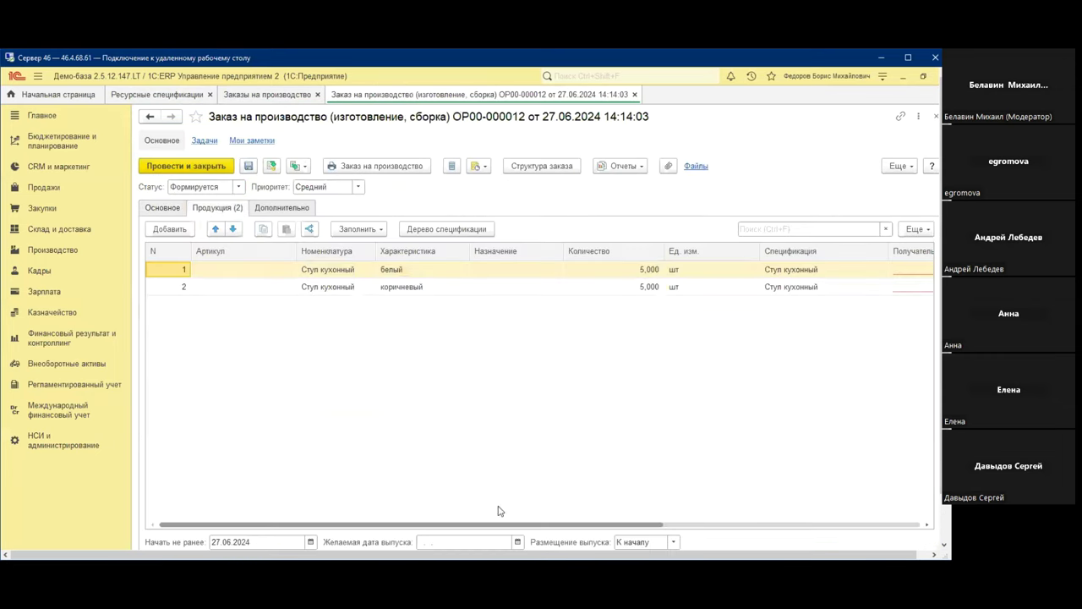
click(238, 187)
click(236, 220)
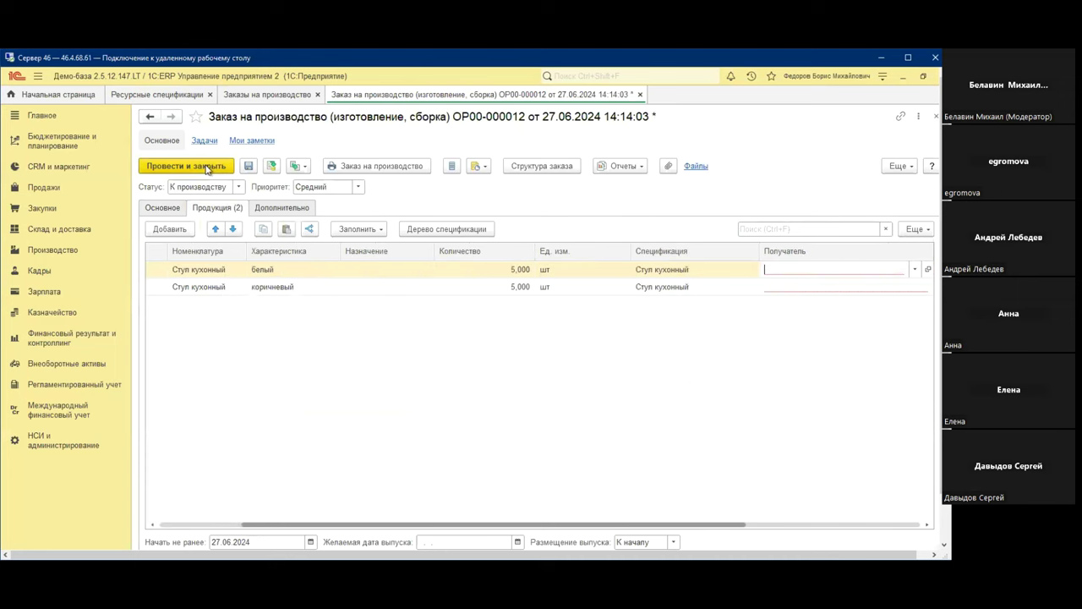
Set the recipient of the белый and коричневый Стул кухонный lines to Основной склад, then post and close the order
click(915, 269)
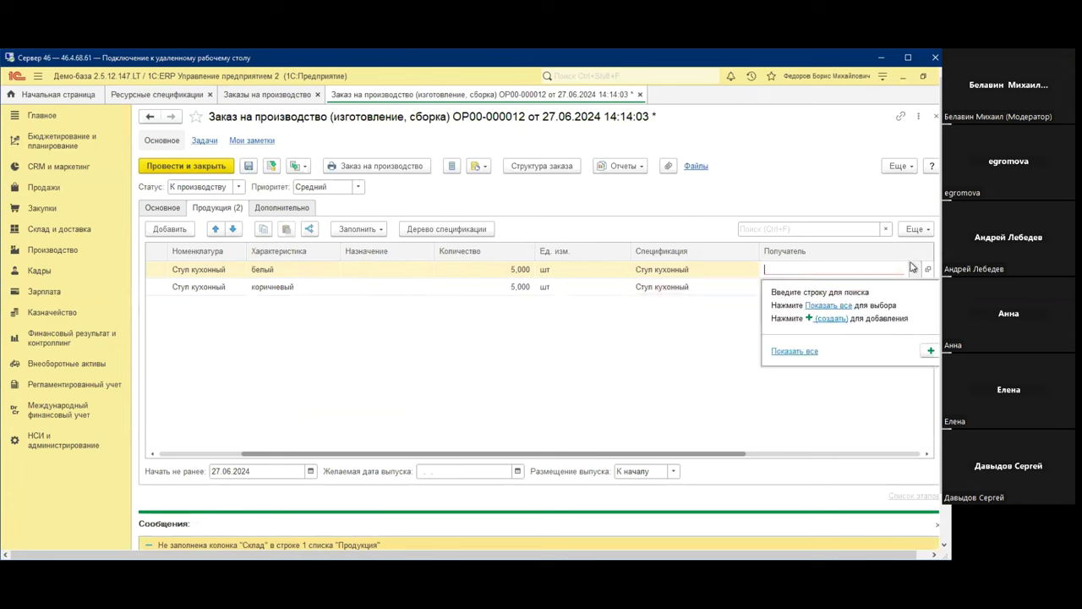
click(833, 304)
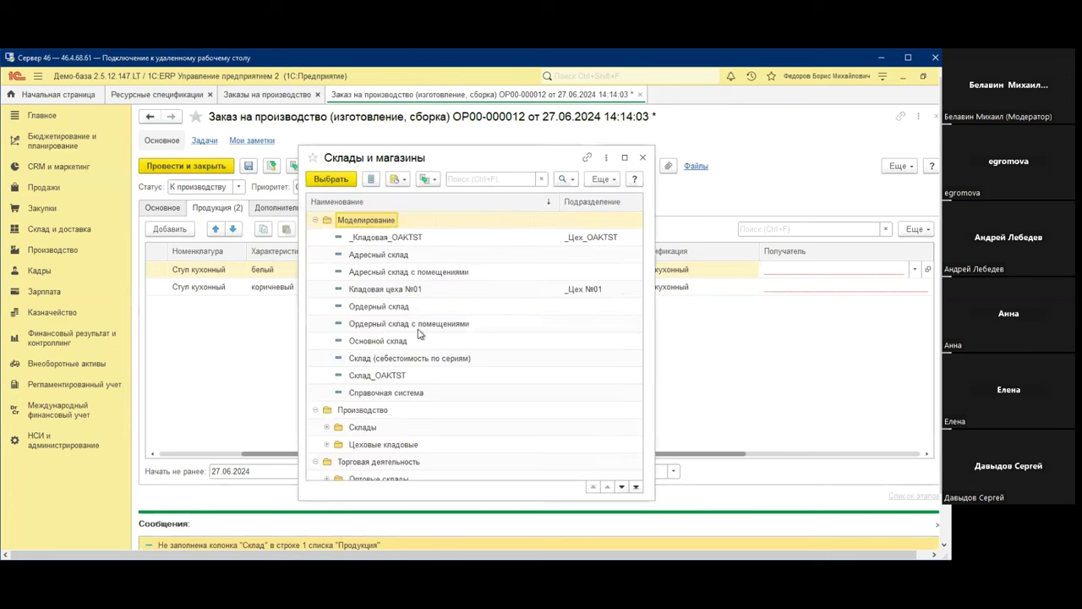
double_click(405, 343)
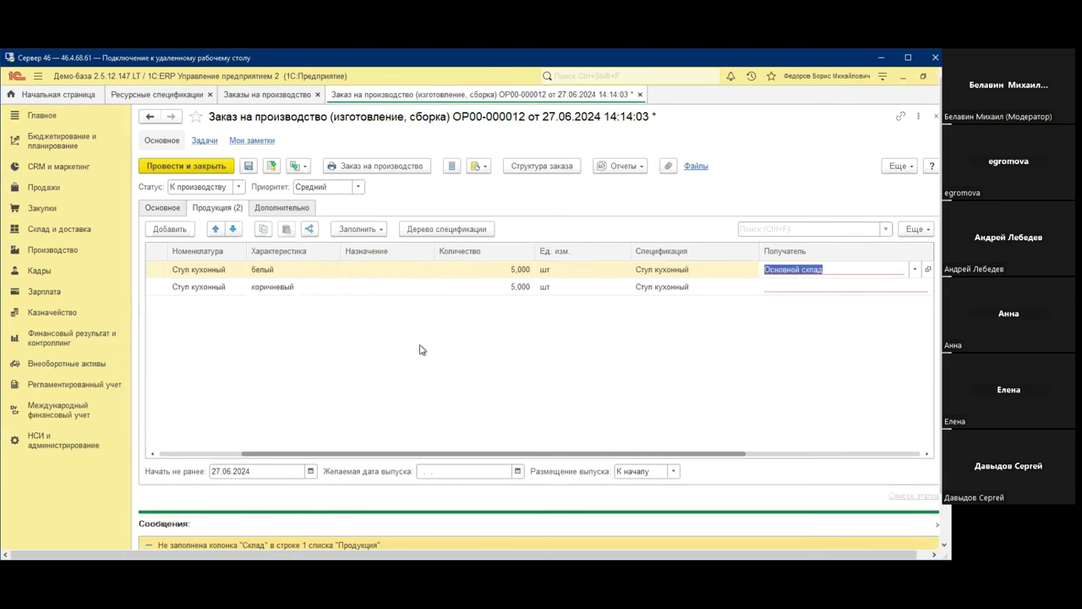
click(841, 288)
click(918, 289)
click(917, 289)
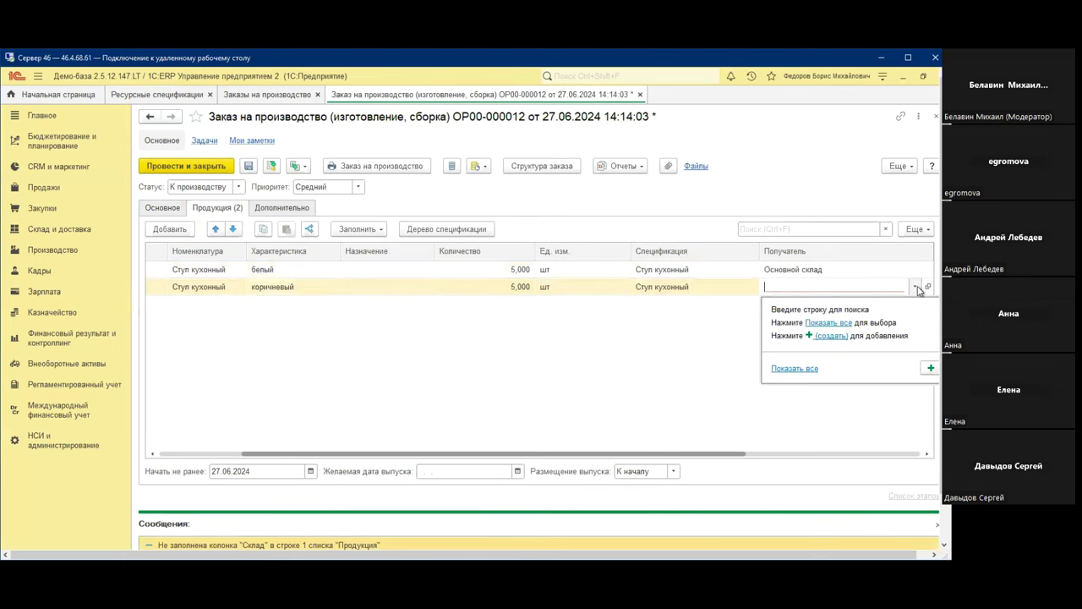
click(829, 322)
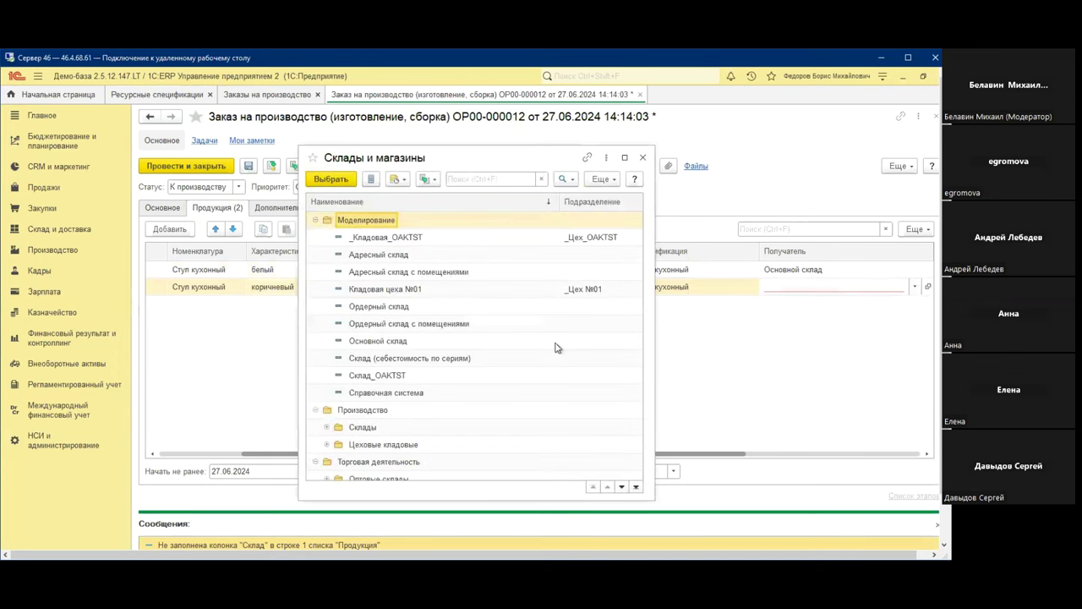
double_click(382, 347)
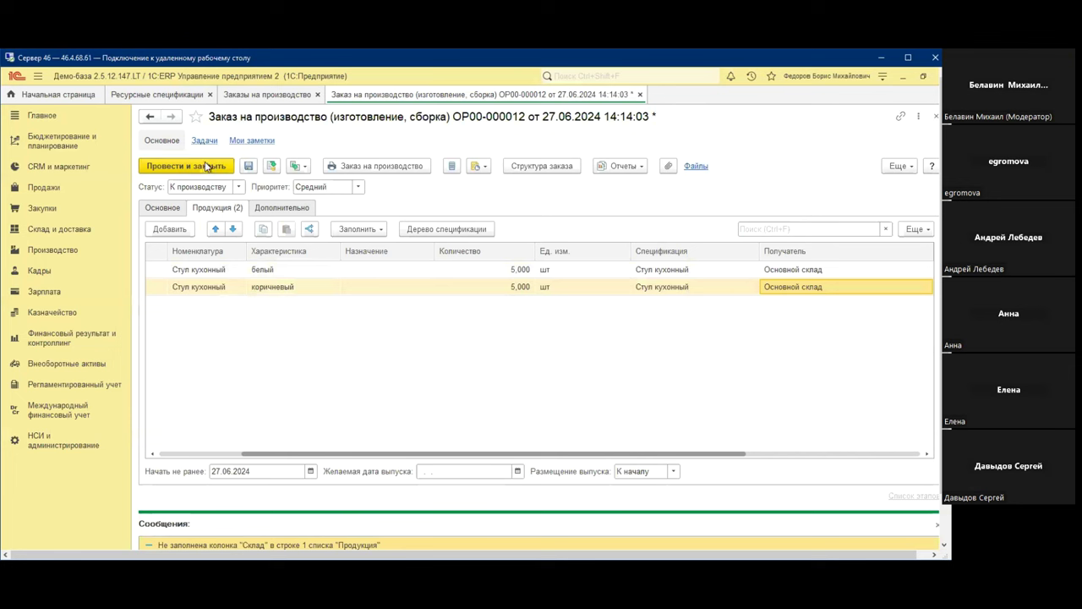
click(205, 169)
click(206, 167)
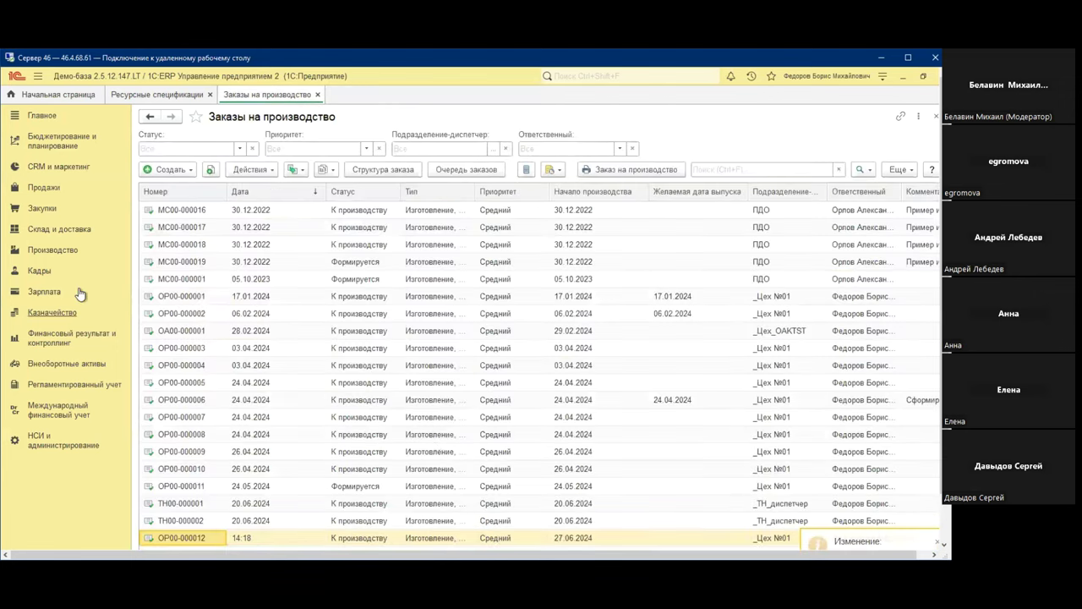
Open the production order queue management and filter it by the dispatching department _Цех №01
click(73, 253)
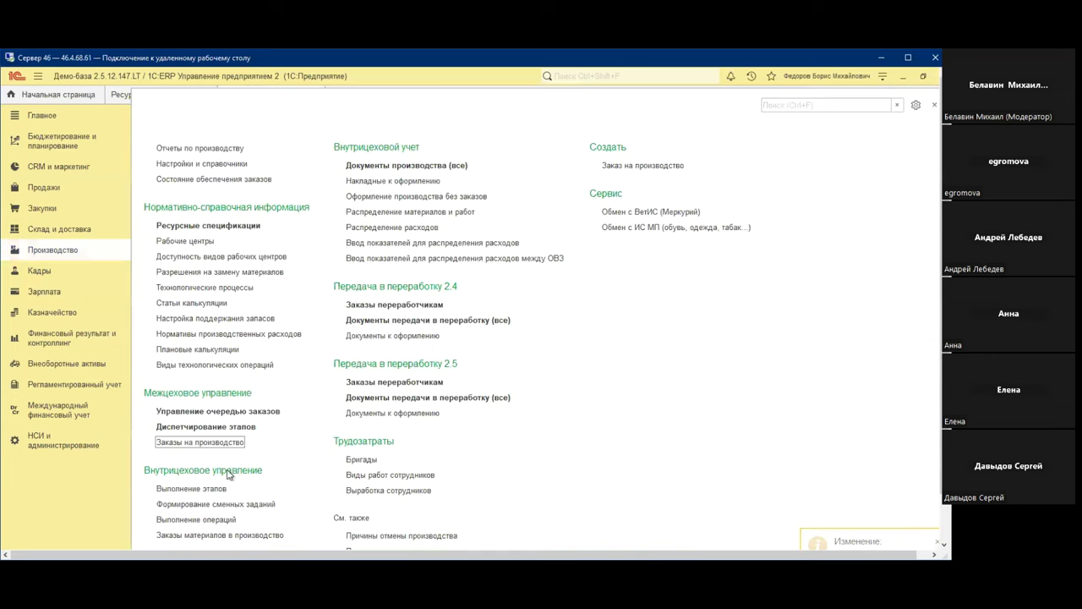
click(253, 411)
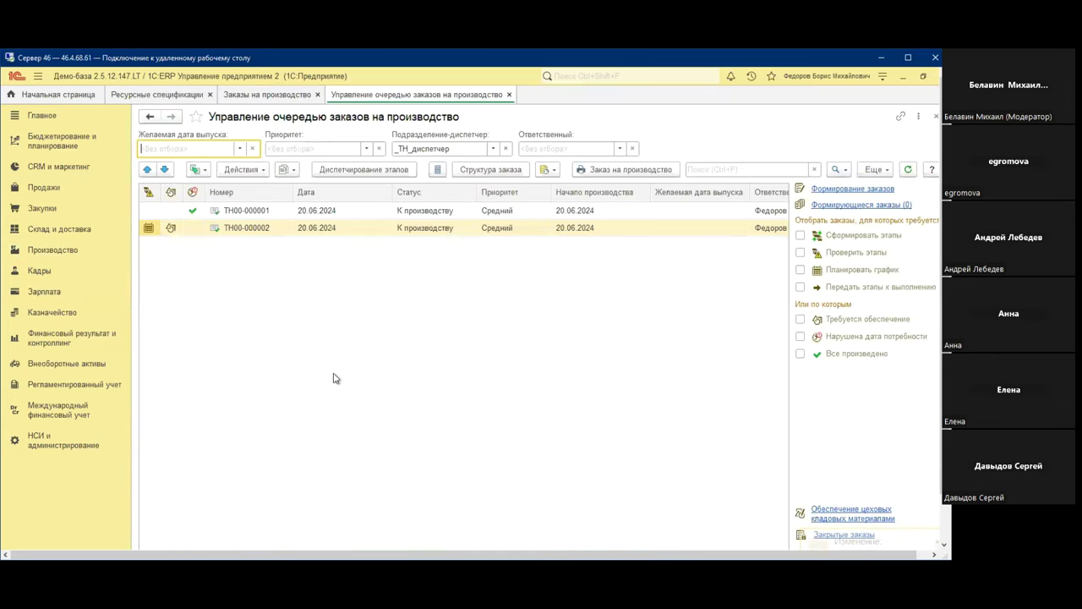
click(452, 149)
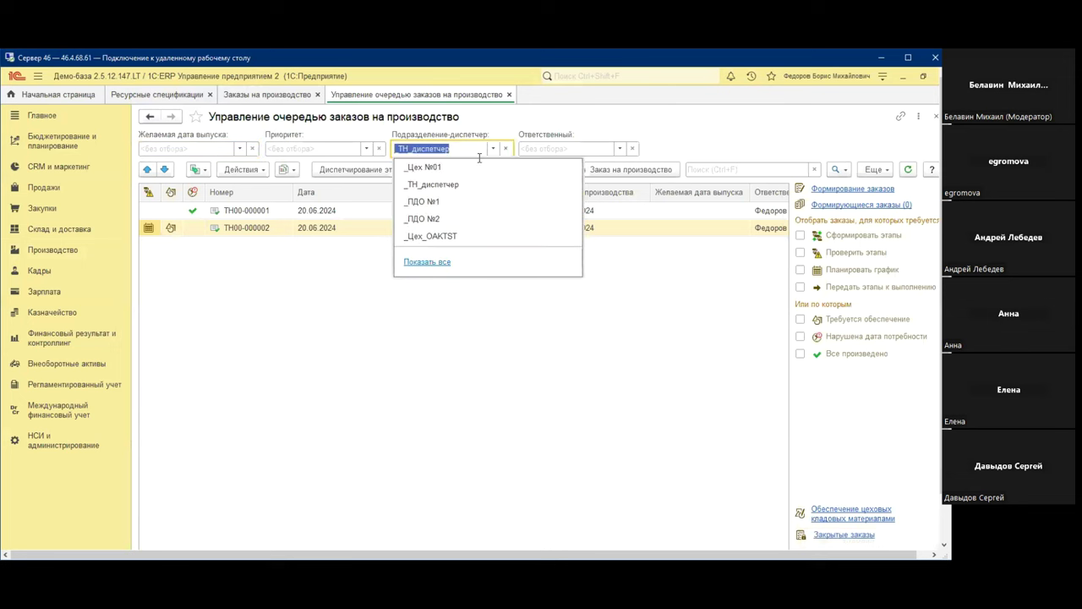
click(441, 169)
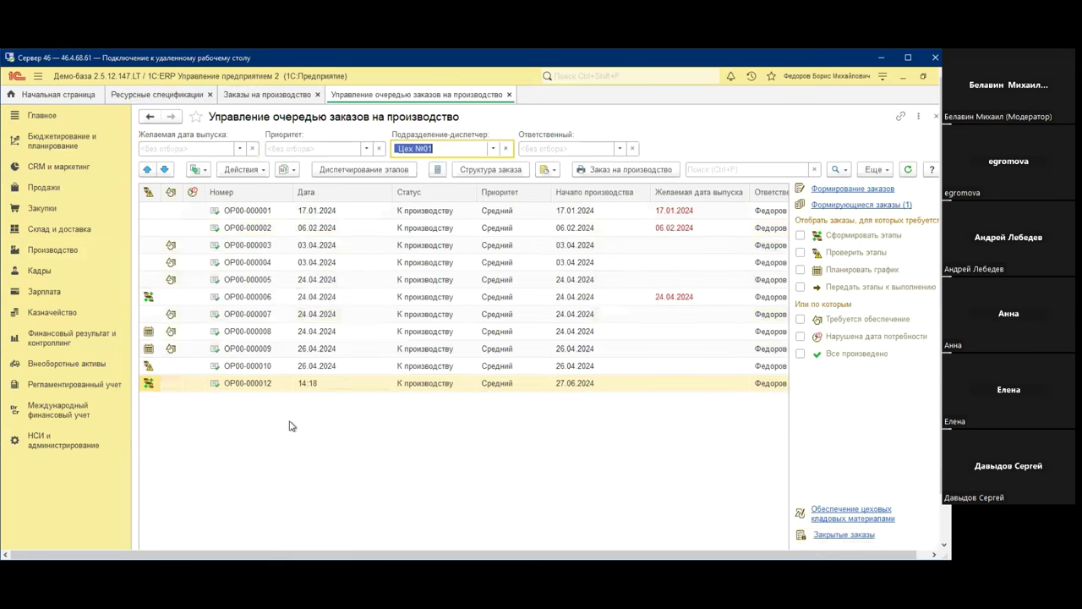
Form the production stages of the newest order in the queue with «Передать этапы к выполнению» enabled
click(314, 384)
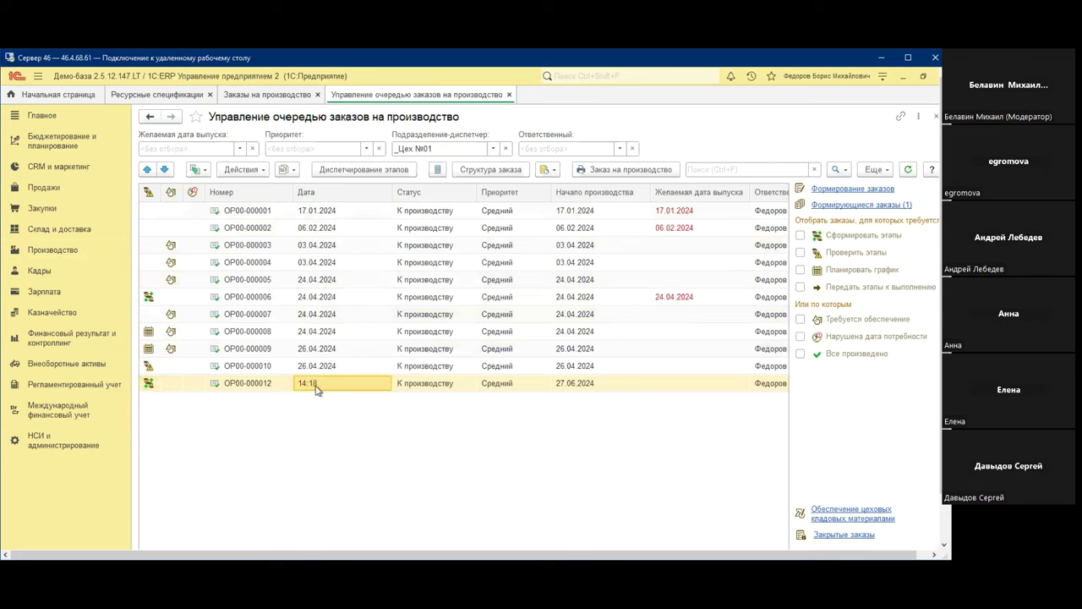
right_click(316, 387)
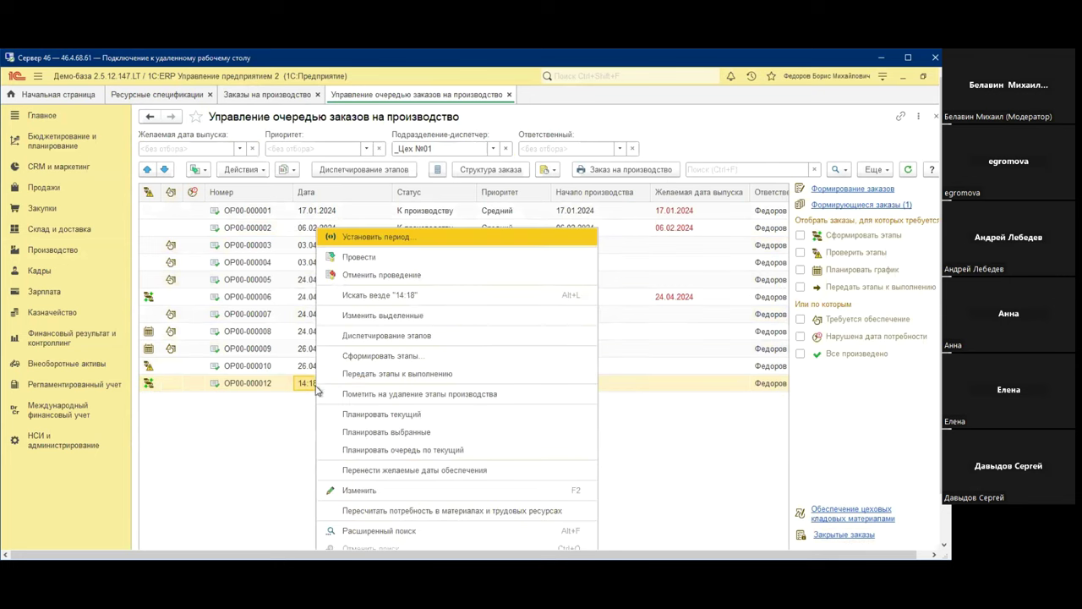
click(446, 370)
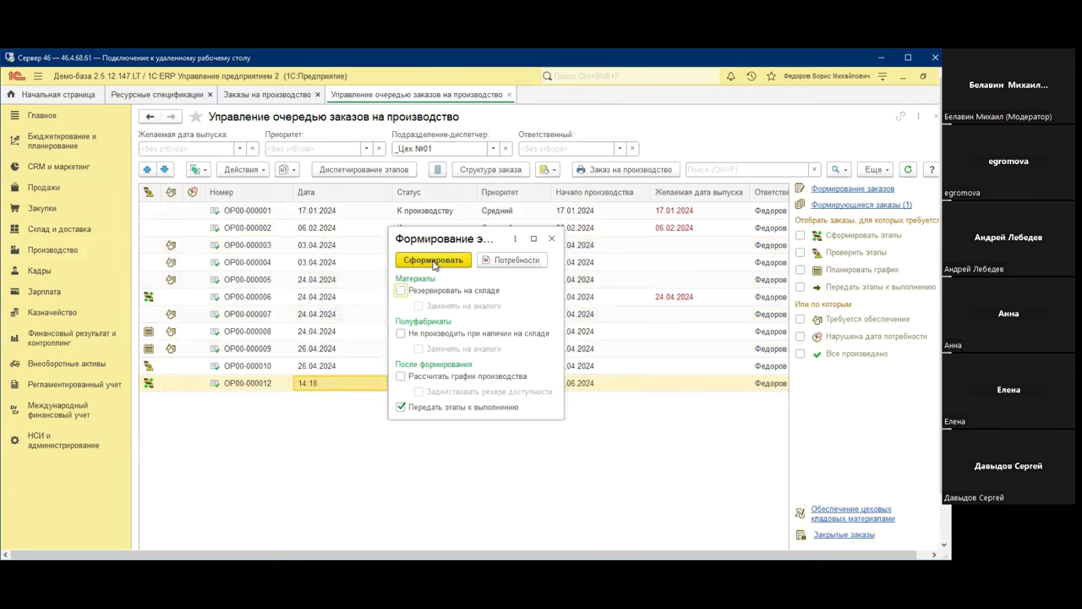
click(433, 260)
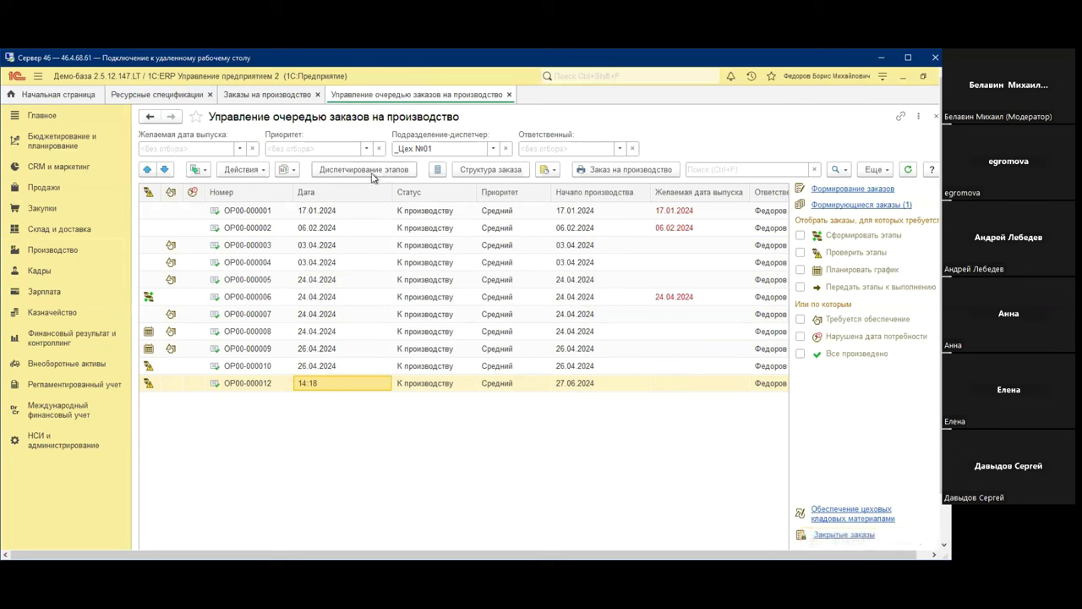
Open stage dispatching for the order, examine the supply materials of its first stage, and close that stage
click(373, 171)
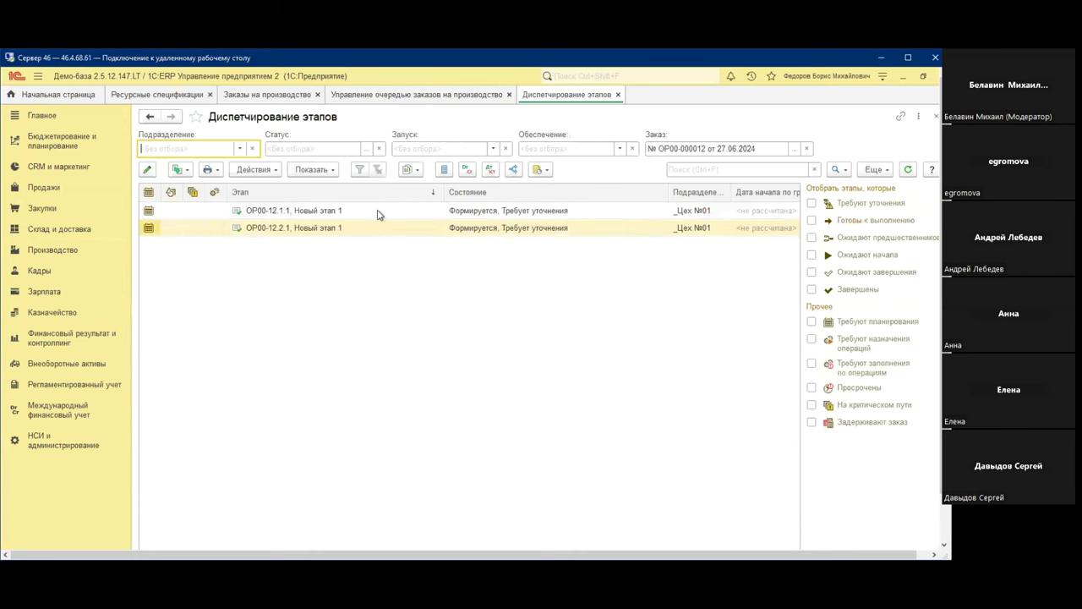
click(338, 213)
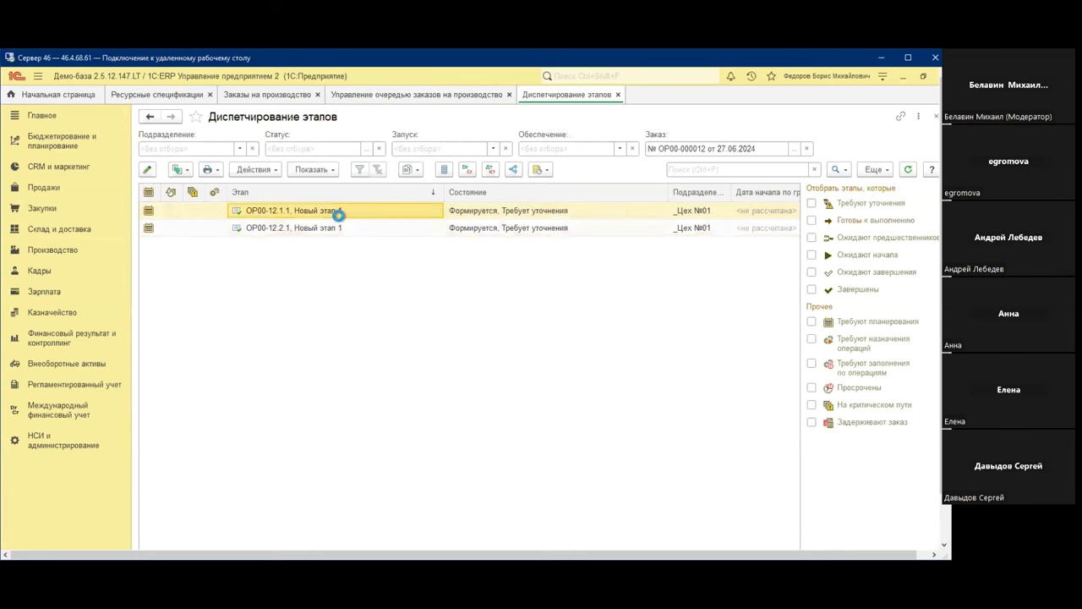
double_click(338, 215)
click(223, 208)
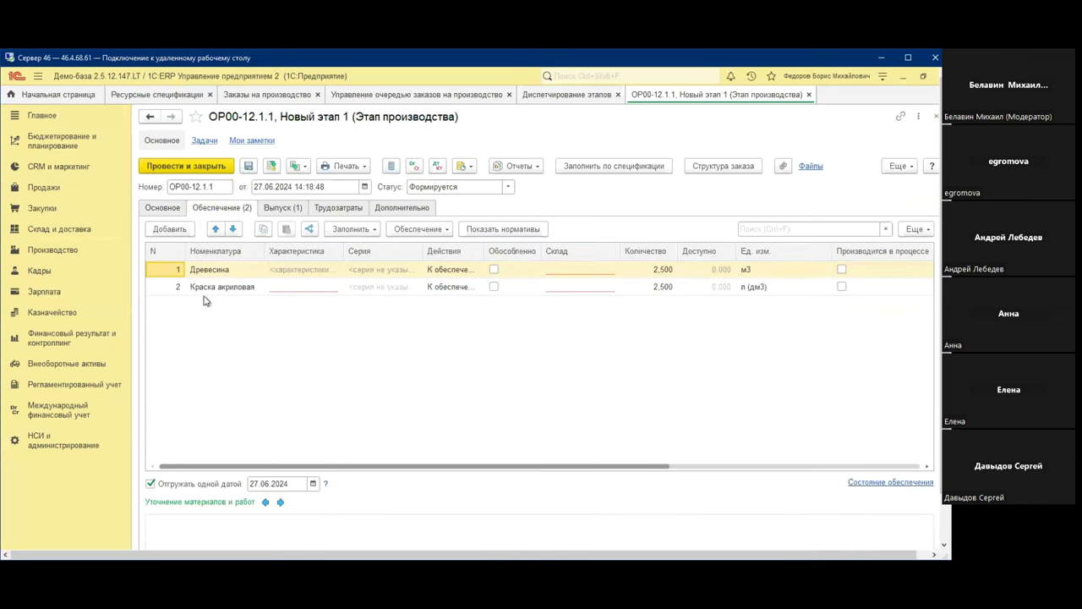
click(809, 95)
Examine the supply materials of the order's second stage, for the коричневый chair, and return to the order queue
click(358, 235)
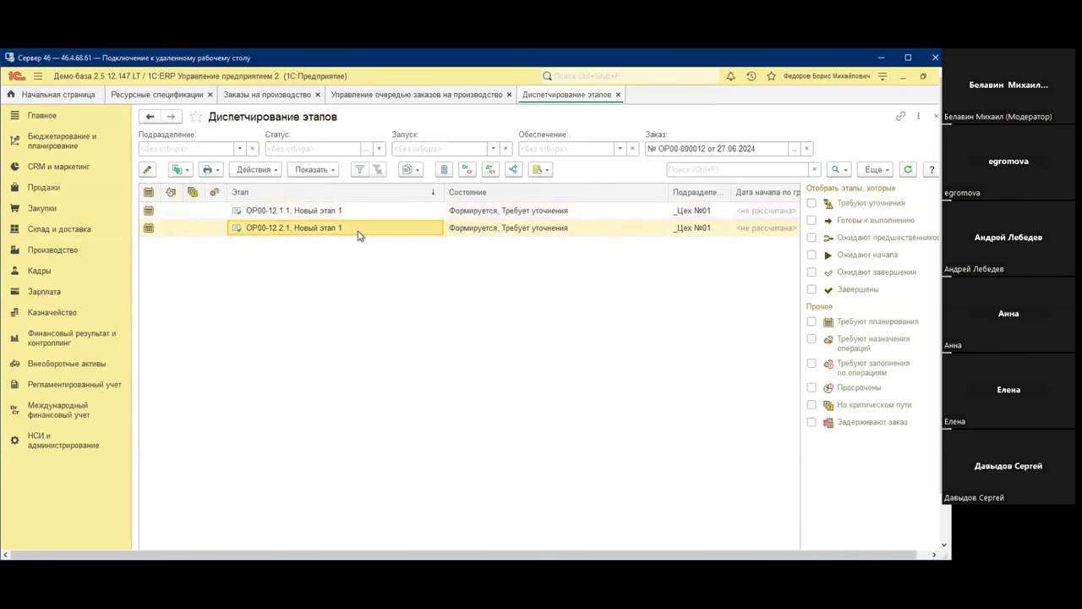
double_click(359, 234)
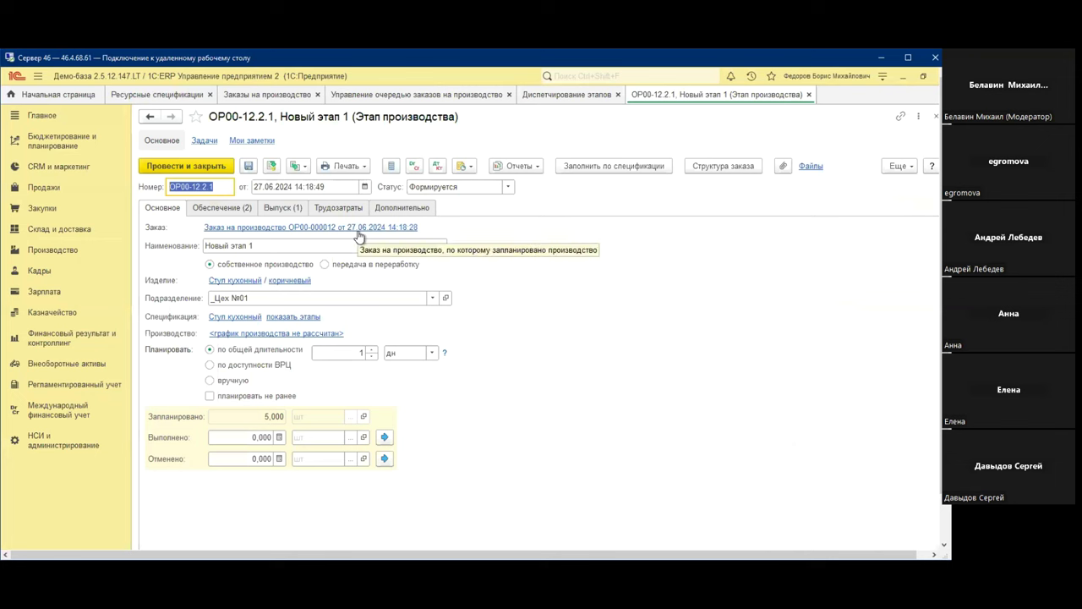
click(242, 212)
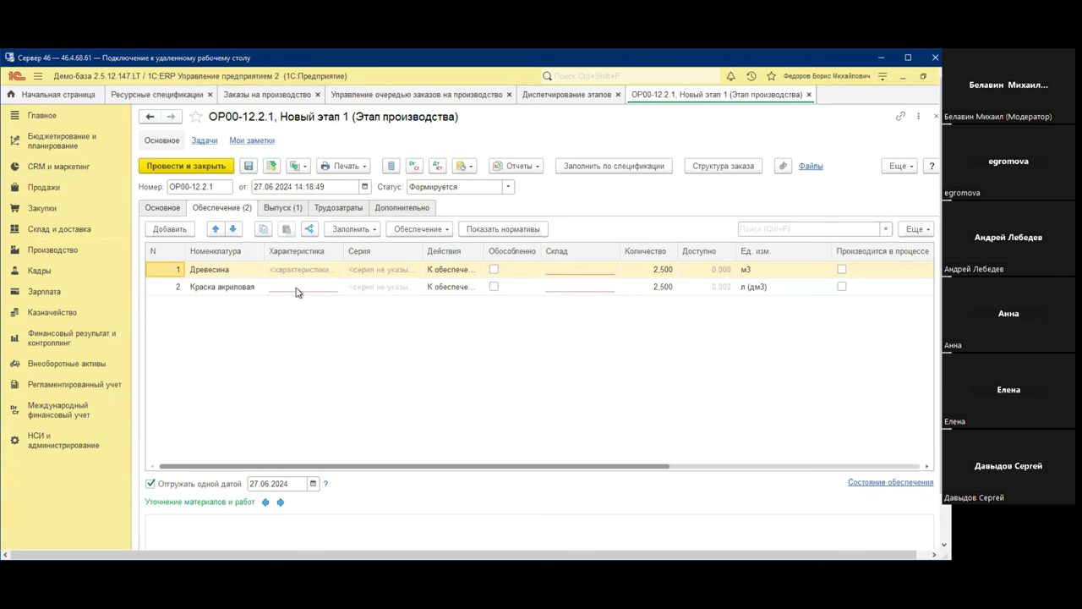
click(809, 95)
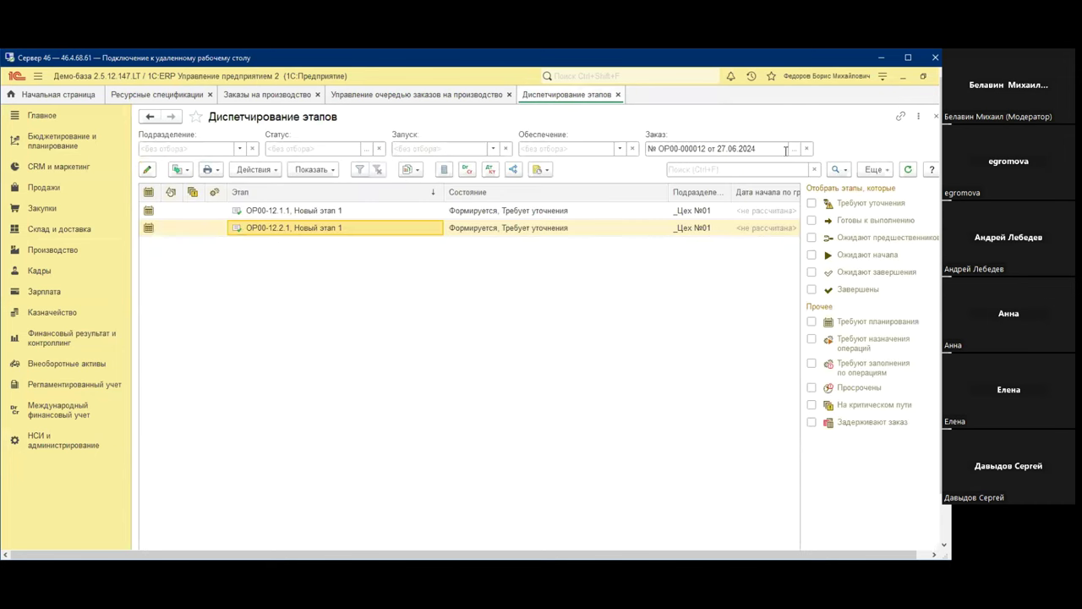
click(618, 94)
Mark the newest order's production stages for deletion
right_click(306, 387)
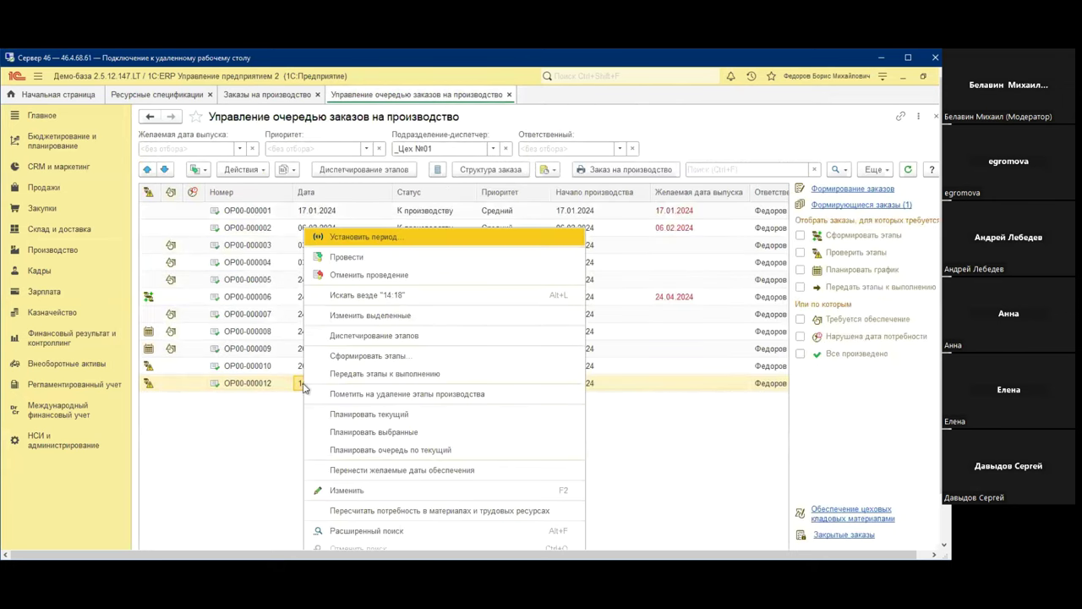
click(419, 408)
click(551, 353)
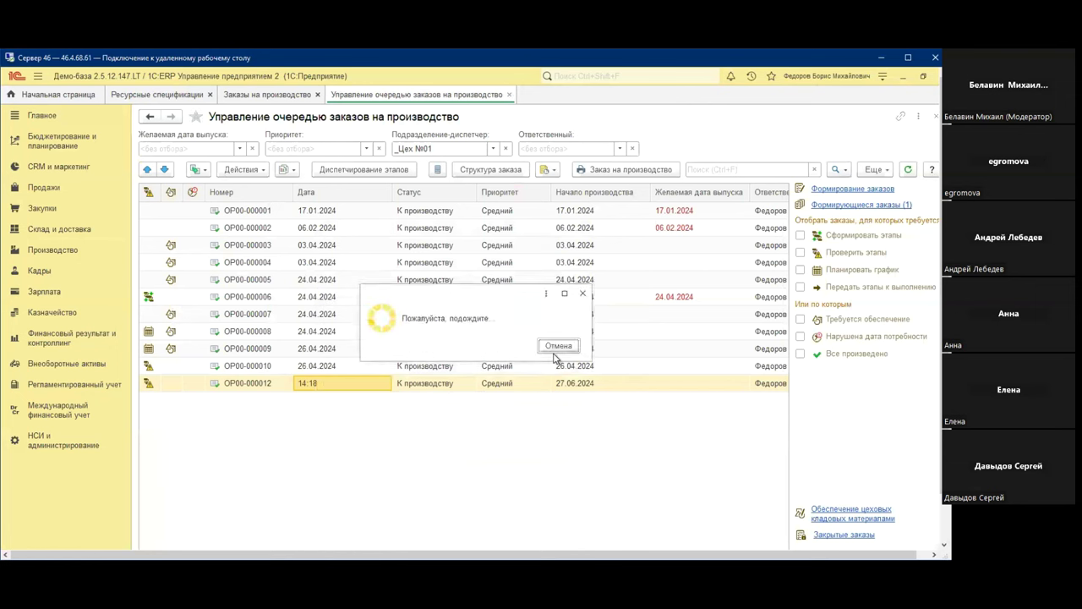
Reopen the Стул кухонный resource specification and set its status to «В разработке»
click(173, 98)
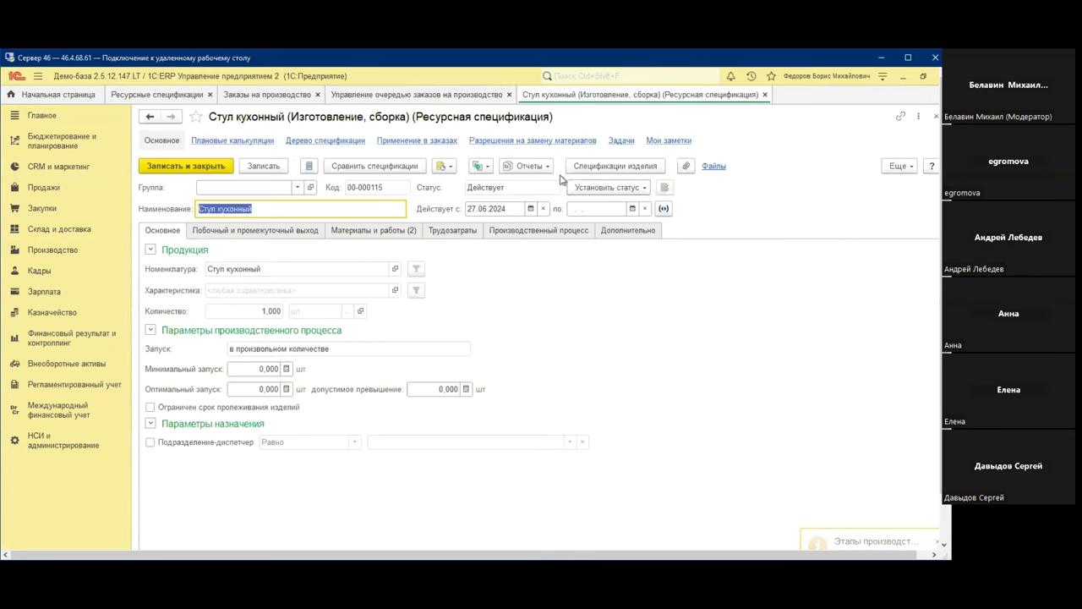
click(605, 187)
click(633, 203)
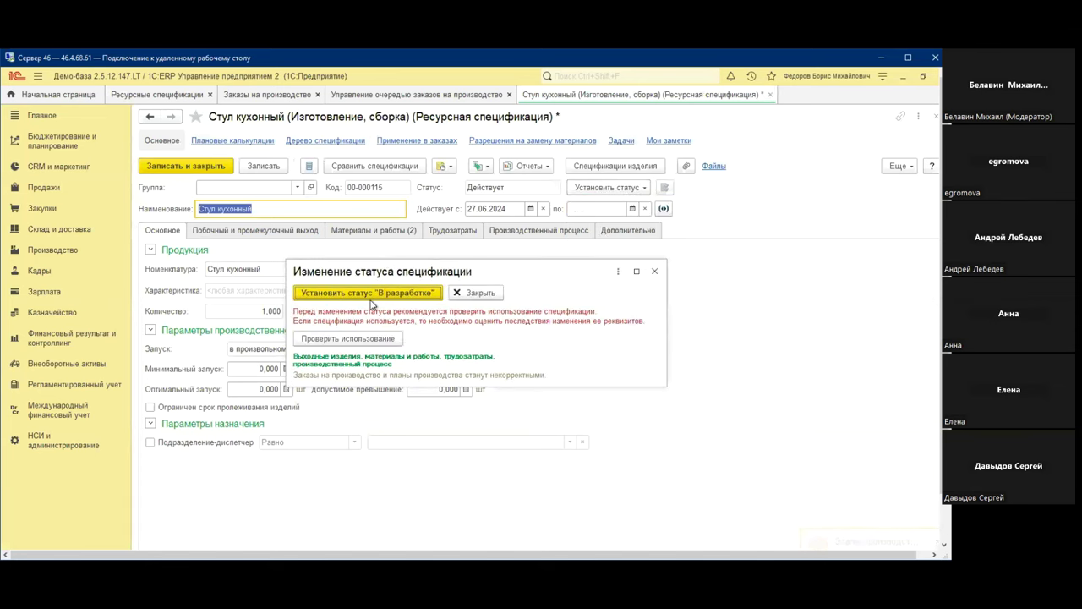
click(370, 294)
Open the auto-selection settings of Краска акриловая in the specification's materials and examine the «Определяется по алгоритму» characteristic option
click(373, 230)
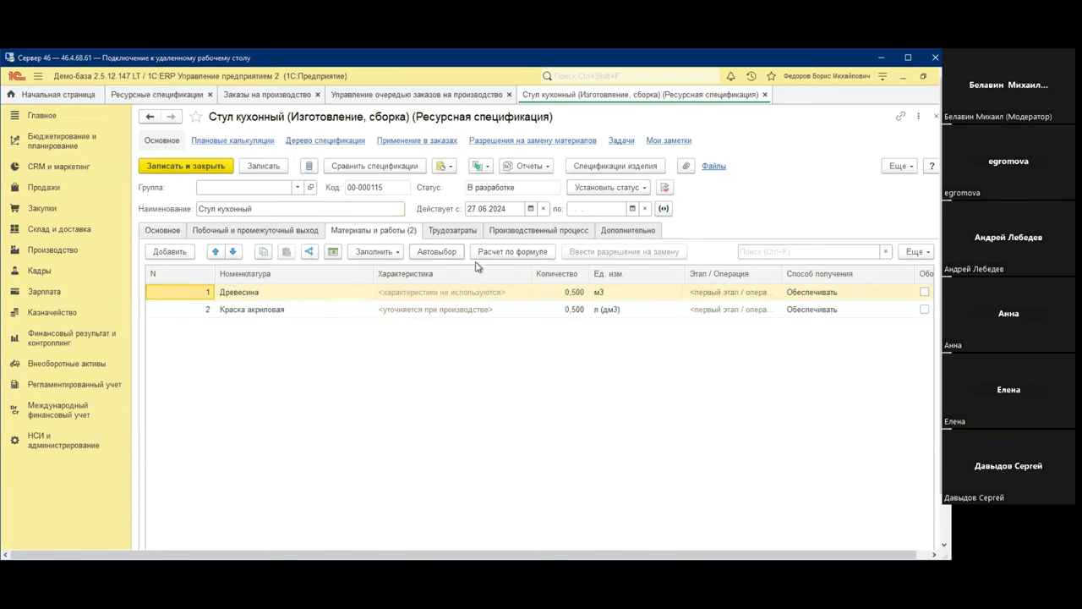
click(425, 309)
click(433, 251)
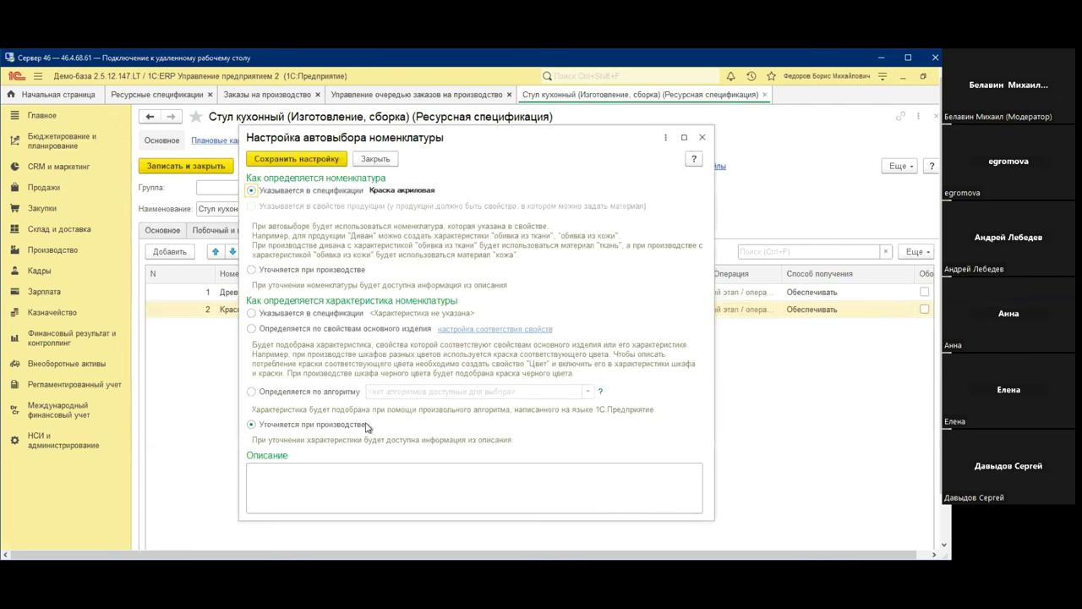
click(305, 396)
click(589, 393)
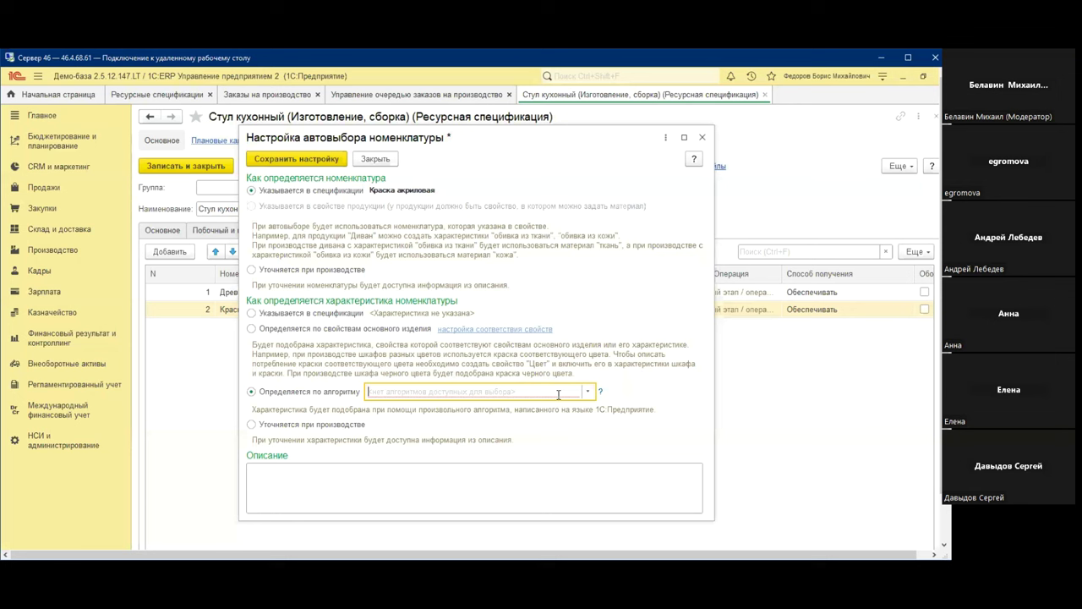
Examine the «Определяется по свойствам основного изделия» option and its property mapping, then close the auto-selection settings without saving
click(251, 328)
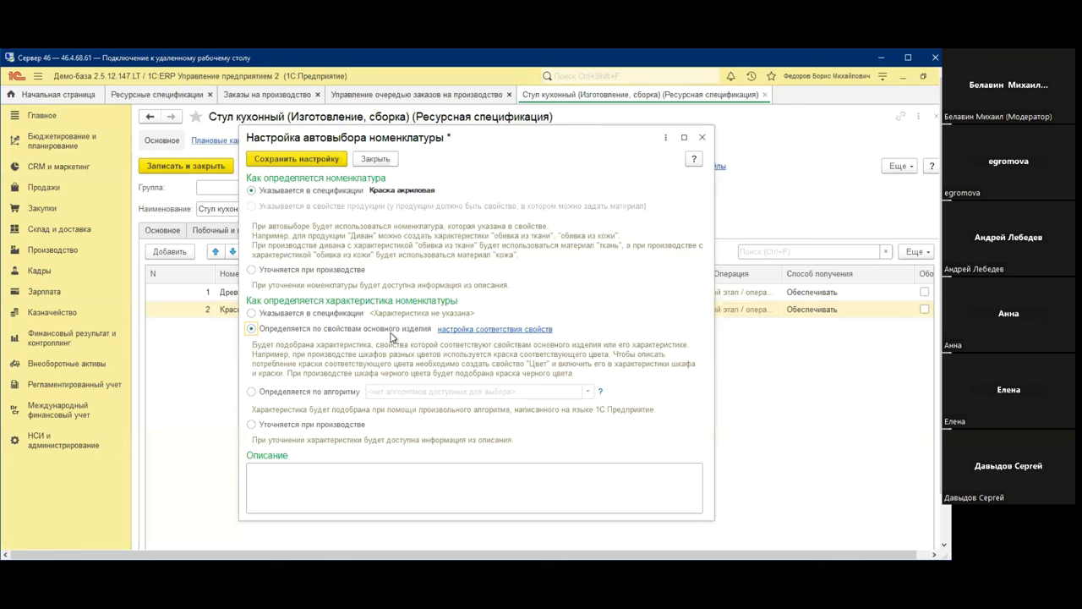
click(519, 330)
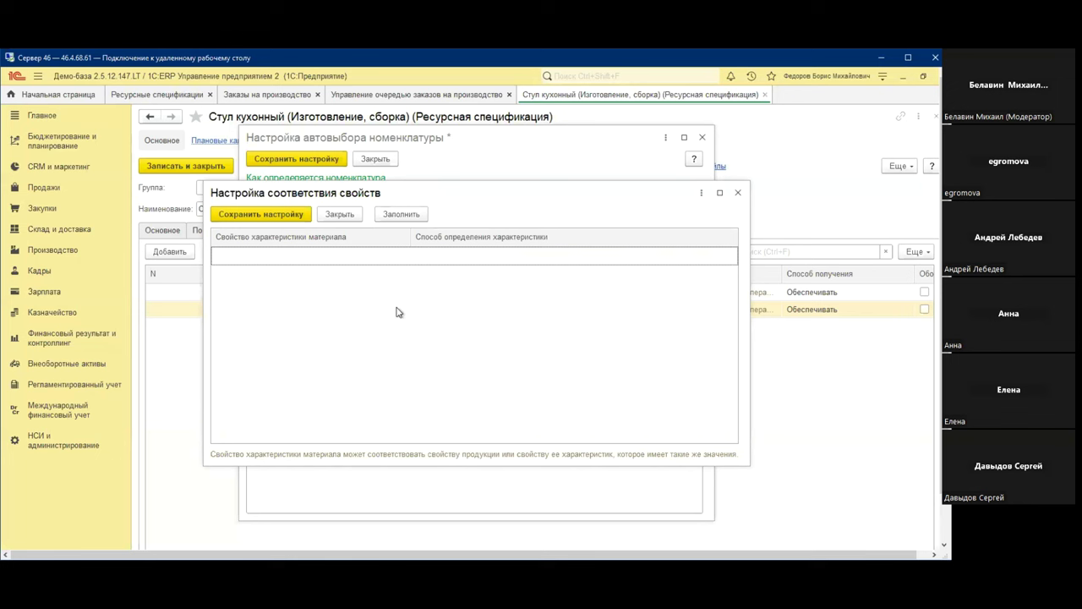
click(738, 194)
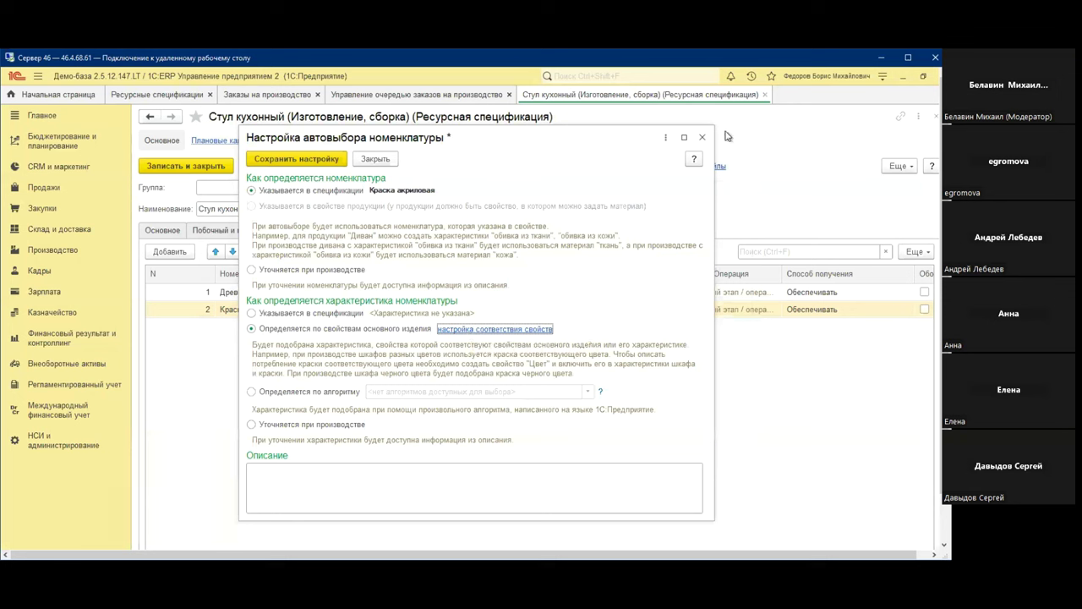
click(702, 137)
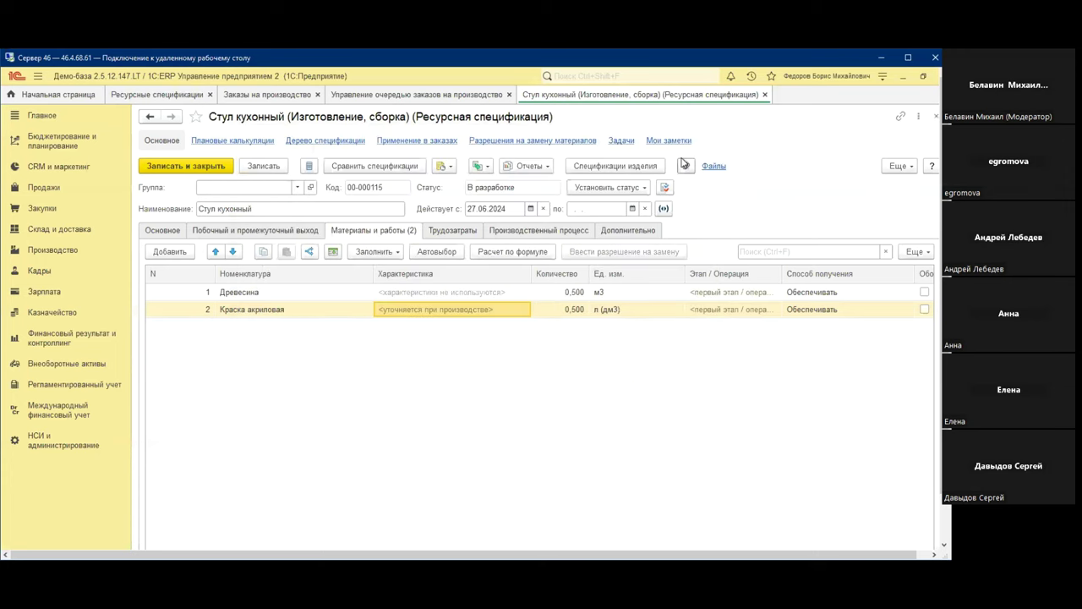
Open the Номенклатура catalog and show the main settings of the item kind Материалы (характеристики)
click(12, 437)
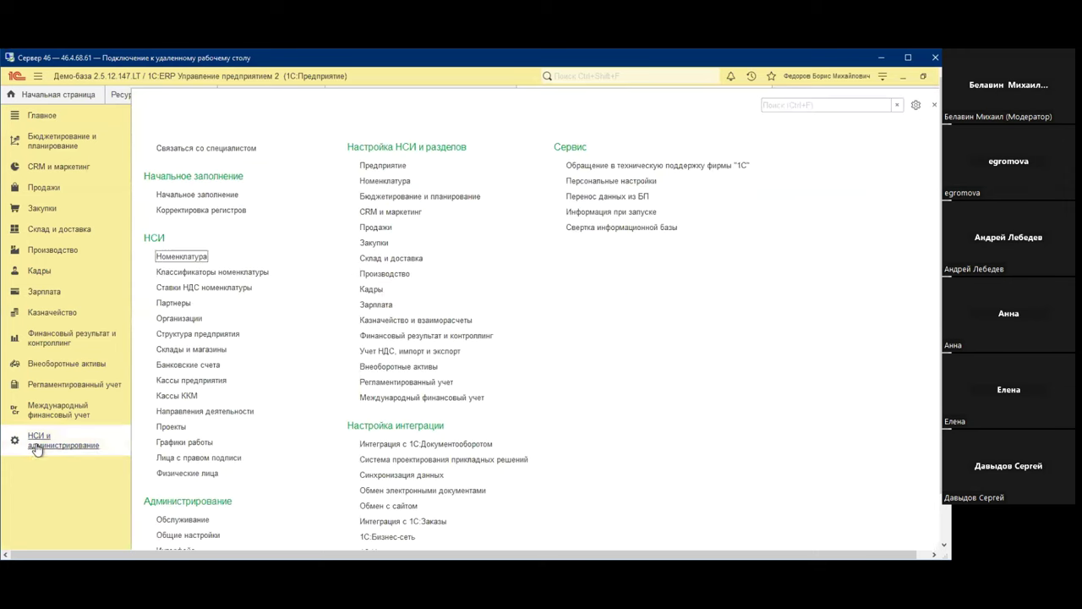
click(199, 257)
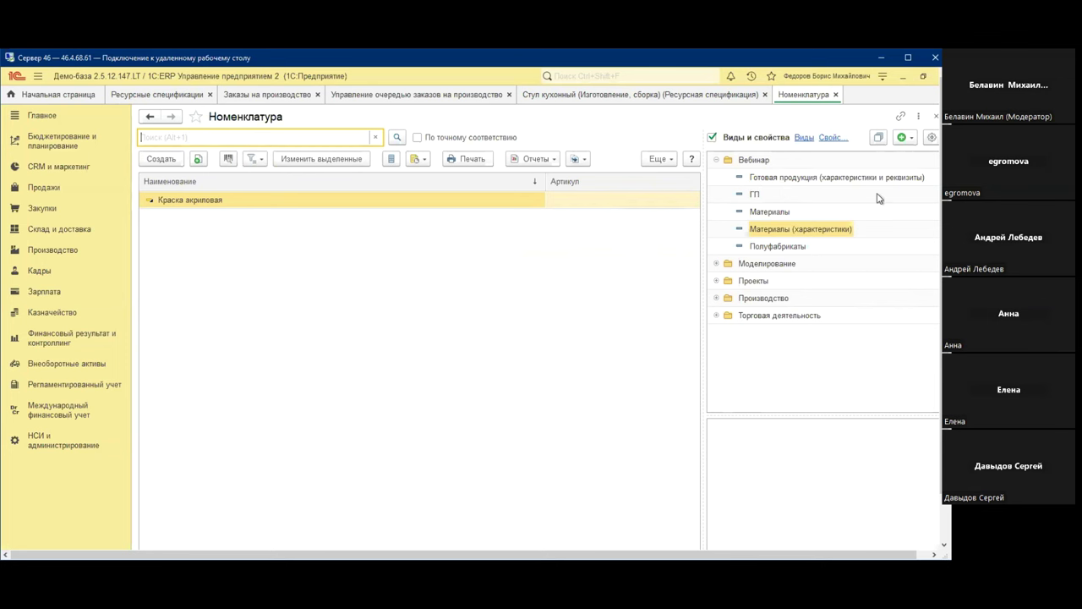
double_click(816, 230)
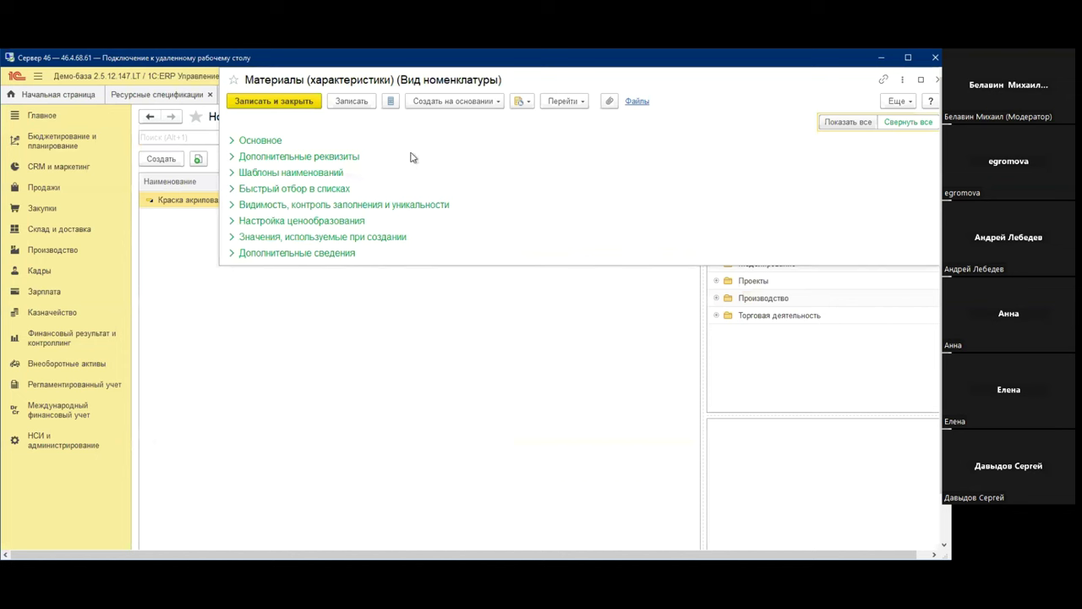
click(279, 140)
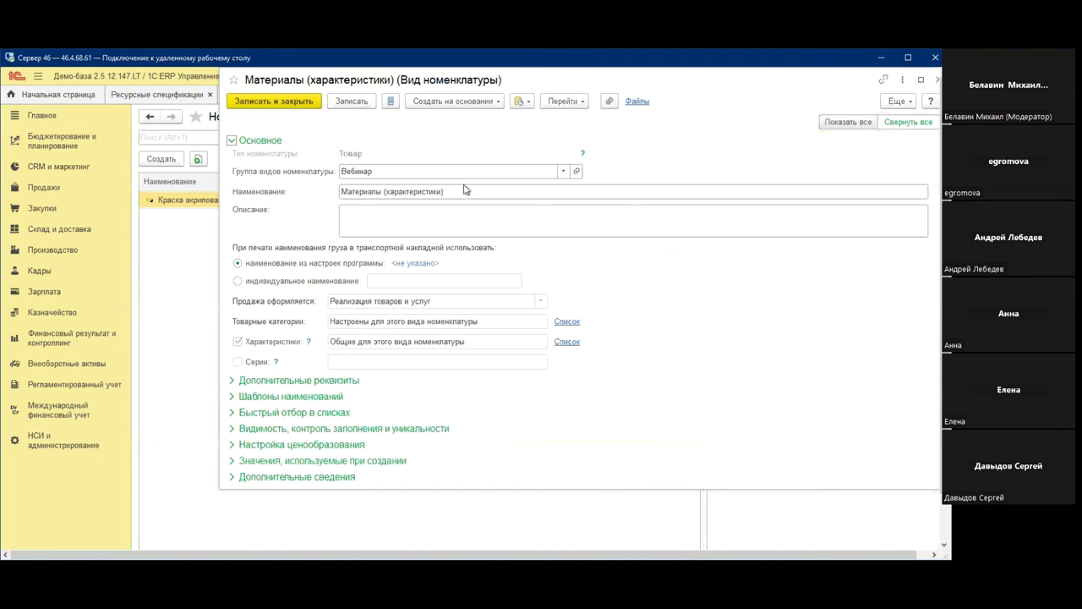
Rename the item kind as «Материалы (характеристики и реквизиты)»
click(438, 194)
key(BackSpace)
text(и реквизит)
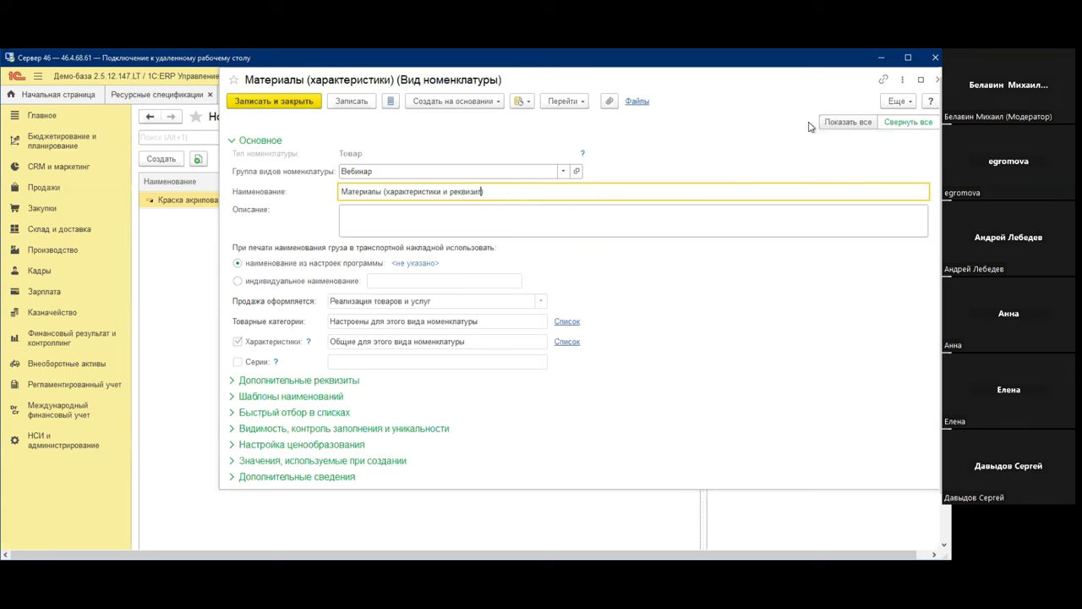
text(ы))
click(540, 213)
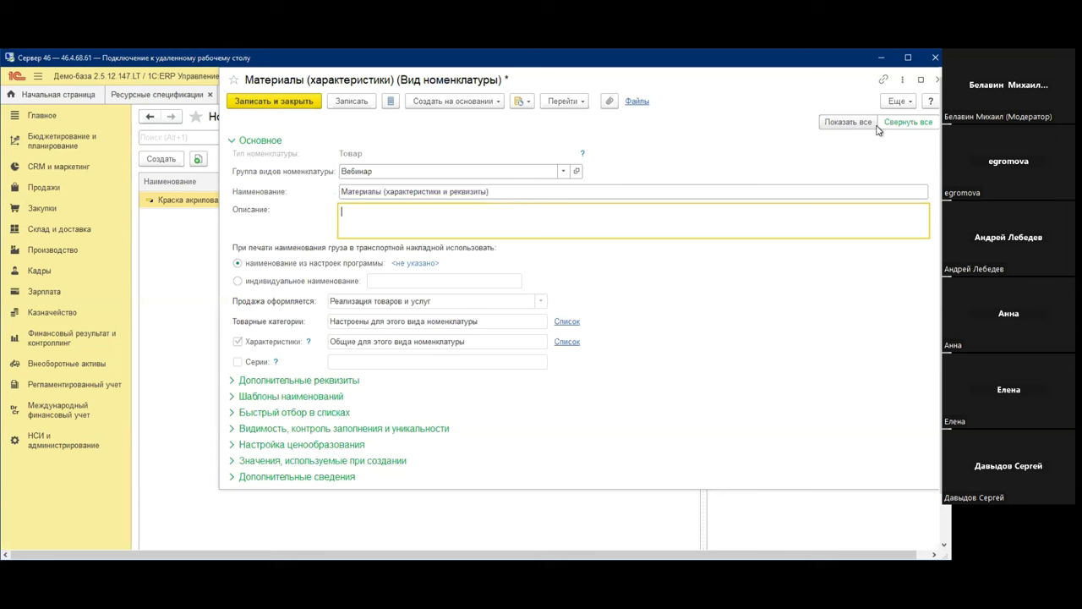
Unlock all protected attributes of the item kind for editing
click(916, 105)
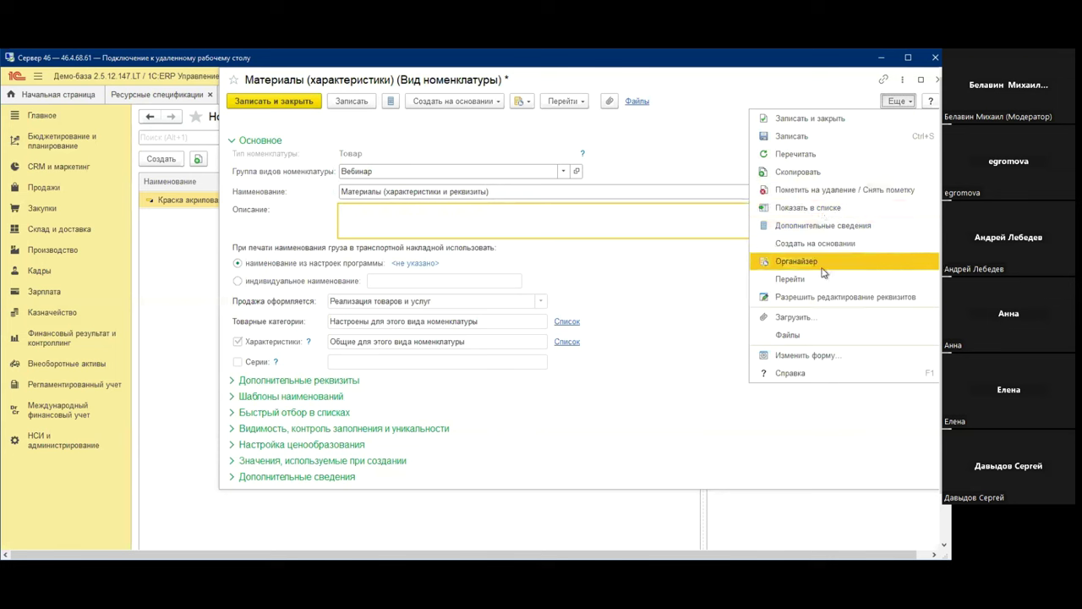
click(797, 300)
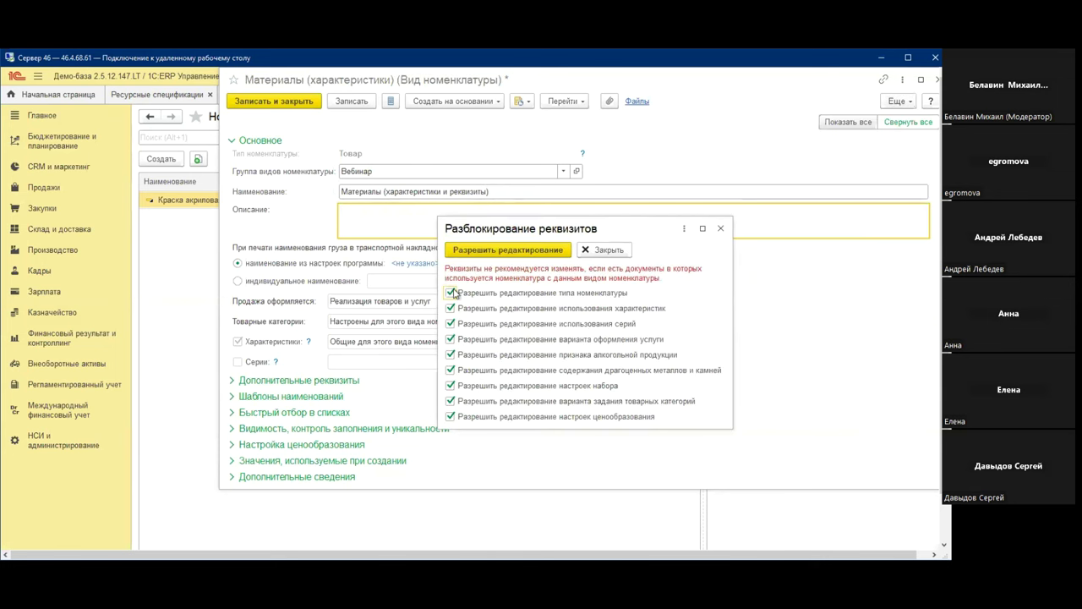
click(509, 255)
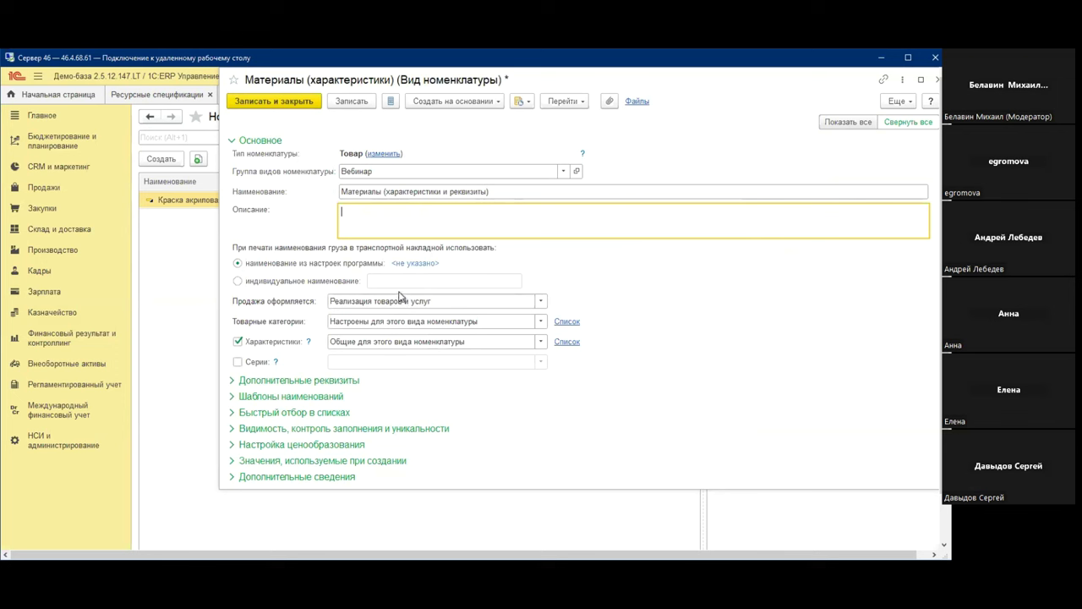
Add a new kind-specific attribute named «Цвет» to the characteristic attributes (Реквизиты характеристик) of the item kind
click(272, 380)
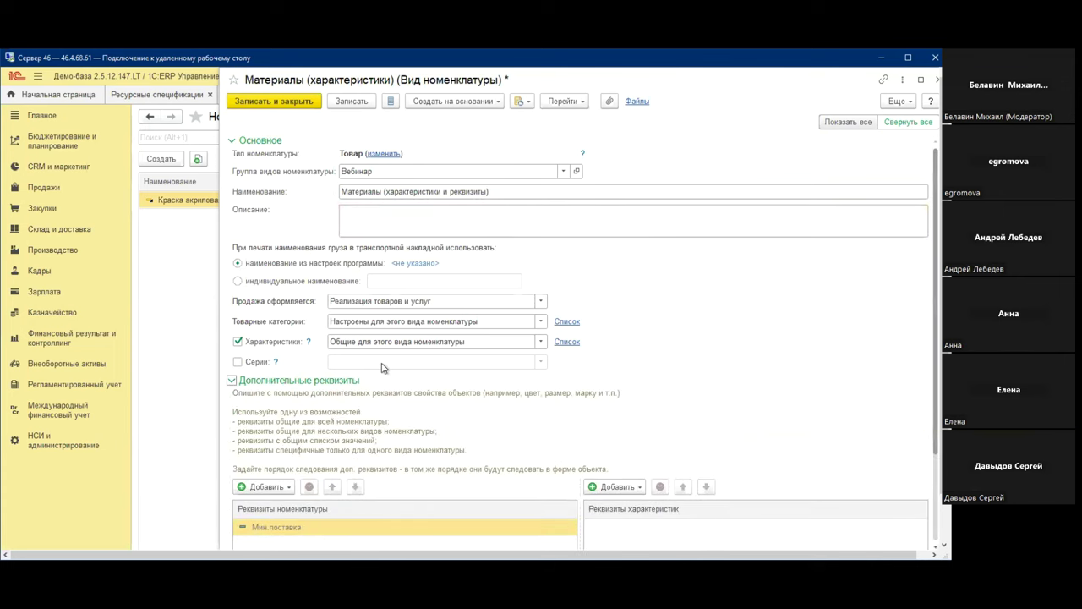
scroll(396, 370, down, 3)
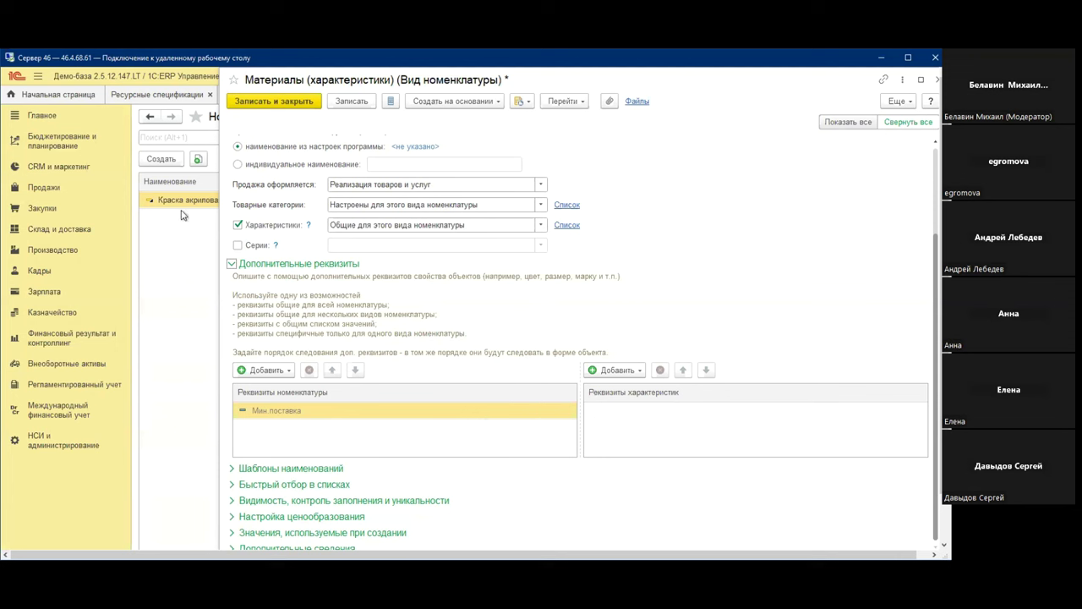
click(625, 375)
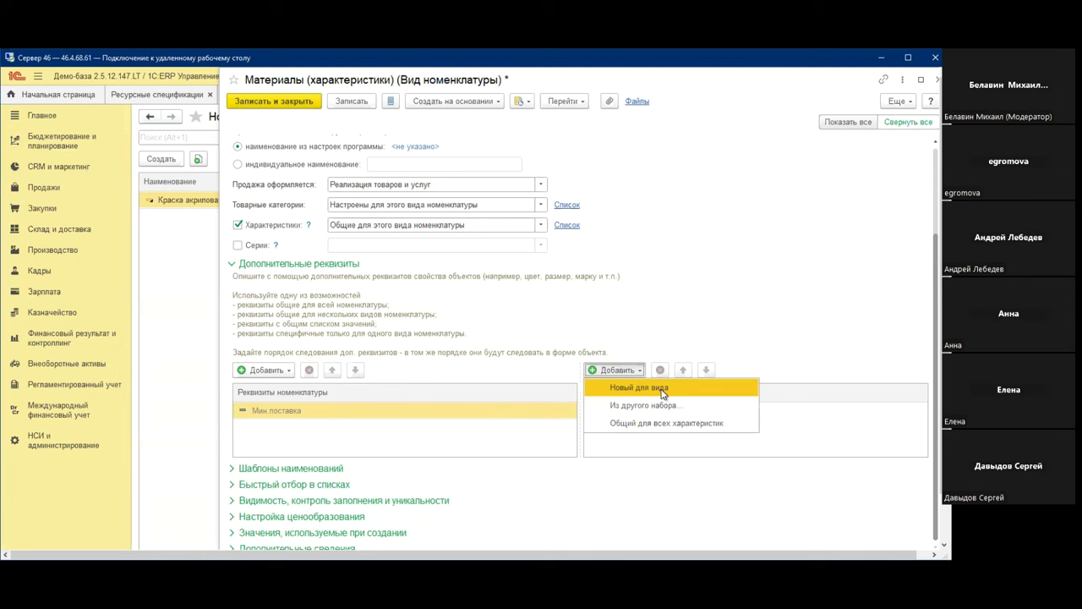
click(663, 394)
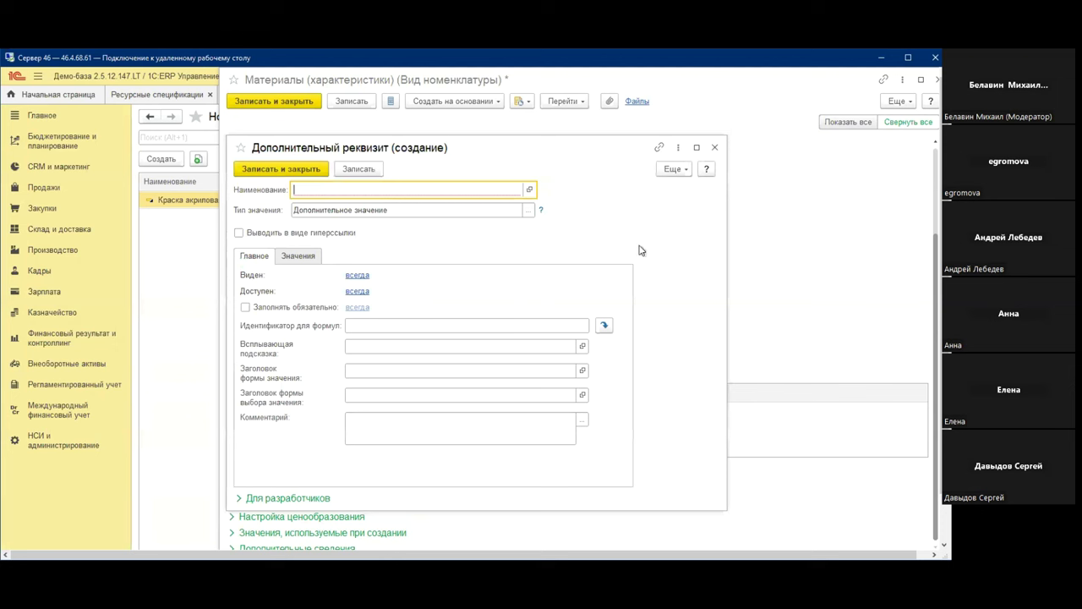
text(Цвет)
Examine the value types available for the Цвет attribute and keep «Дополнительное значение» selected
click(414, 208)
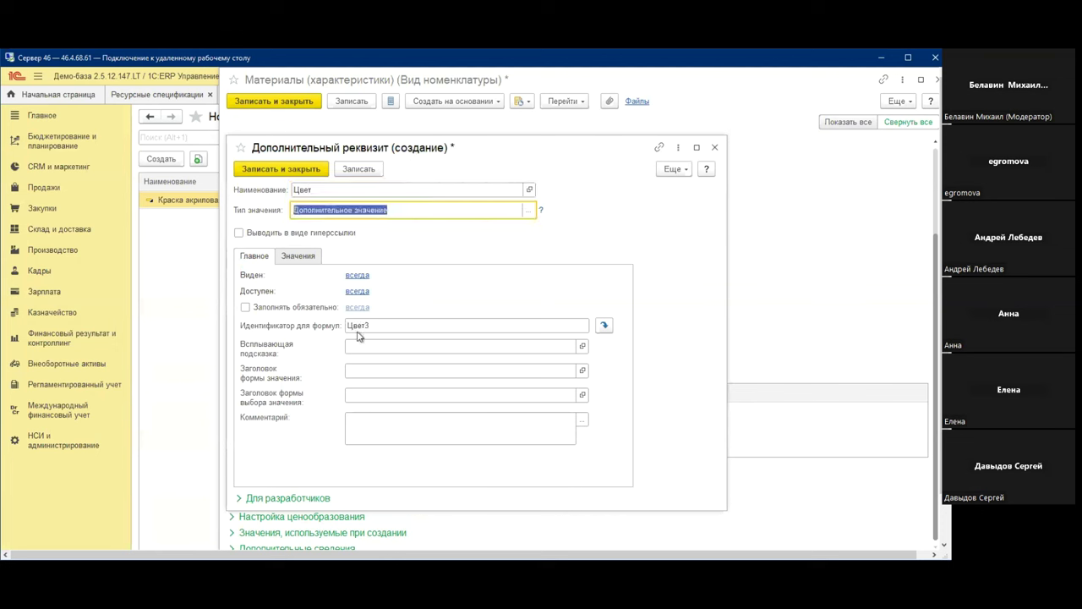
click(528, 211)
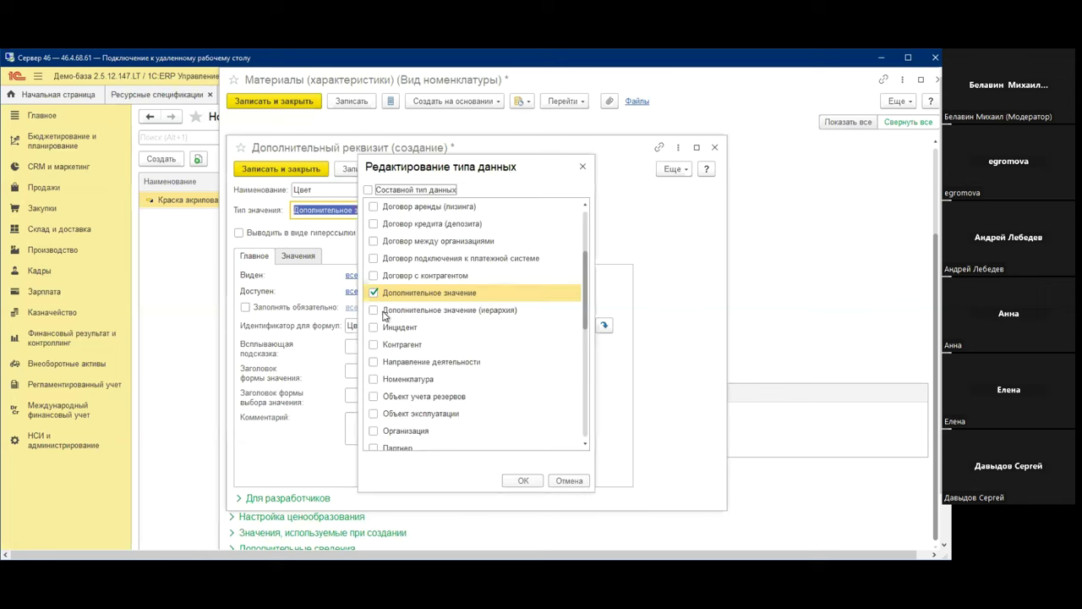
scroll(439, 329, up, 2)
scroll(439, 329, down, 10)
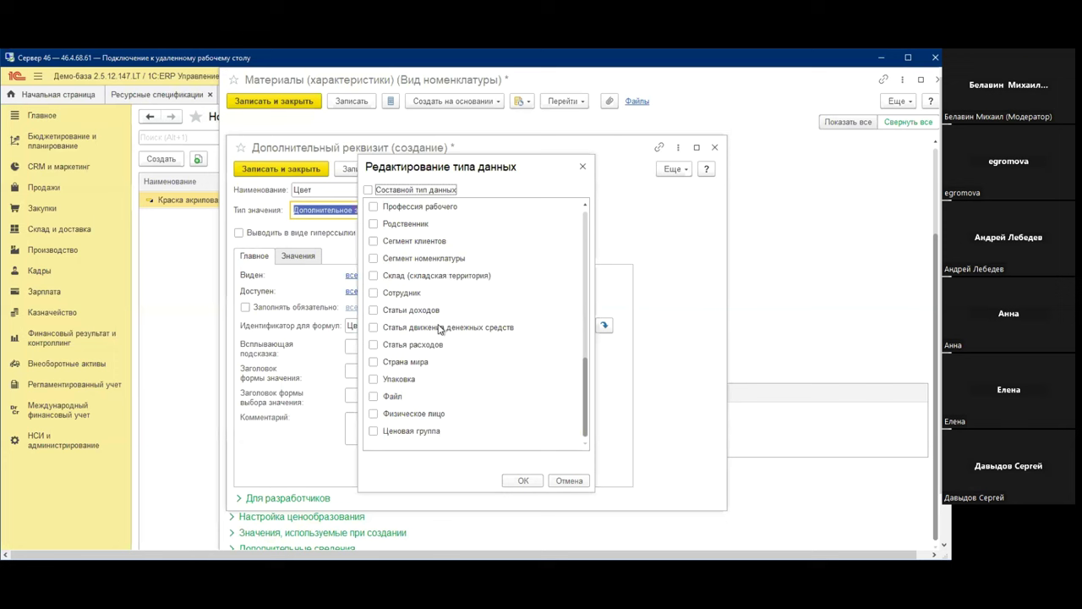
scroll(439, 328, up, 4)
scroll(439, 328, up, 4)
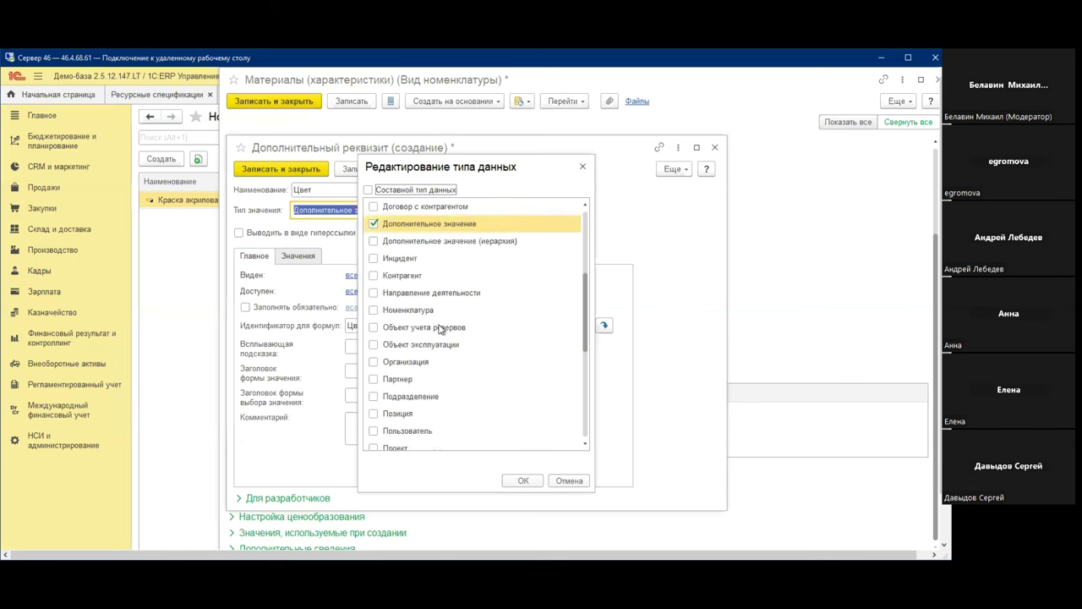
scroll(438, 329, down, 3)
scroll(439, 329, up, 1)
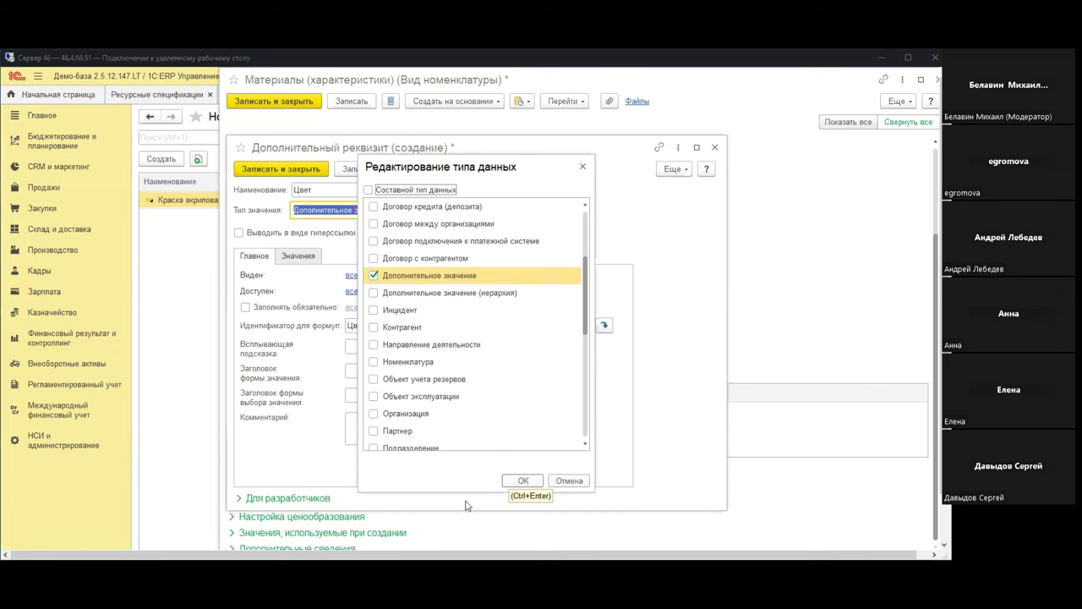
click(538, 480)
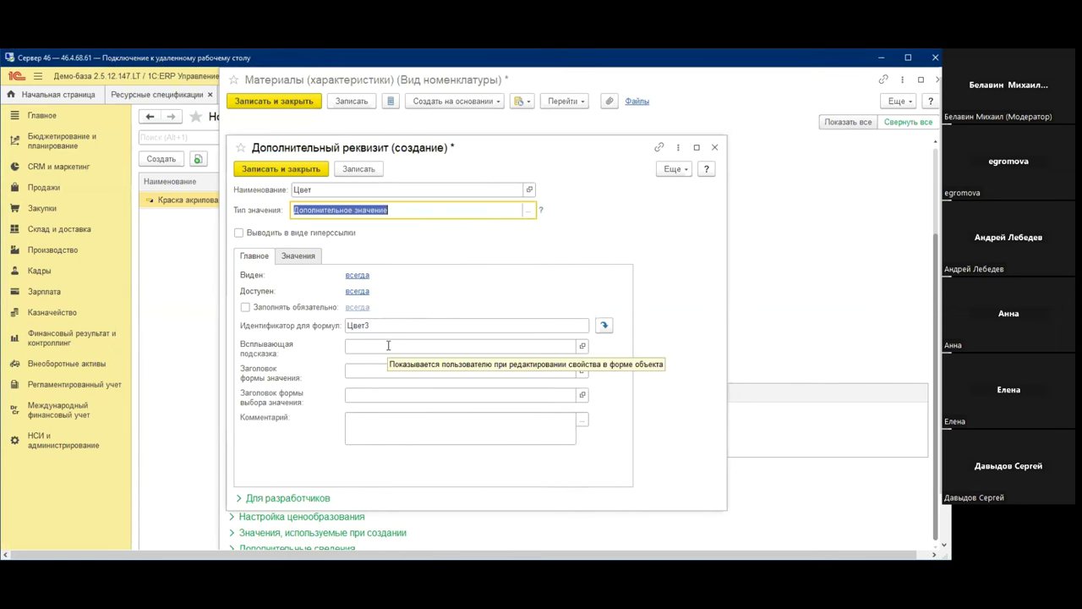
Save the Цвет attribute and create the value «белый» in its list of values
click(288, 256)
click(264, 281)
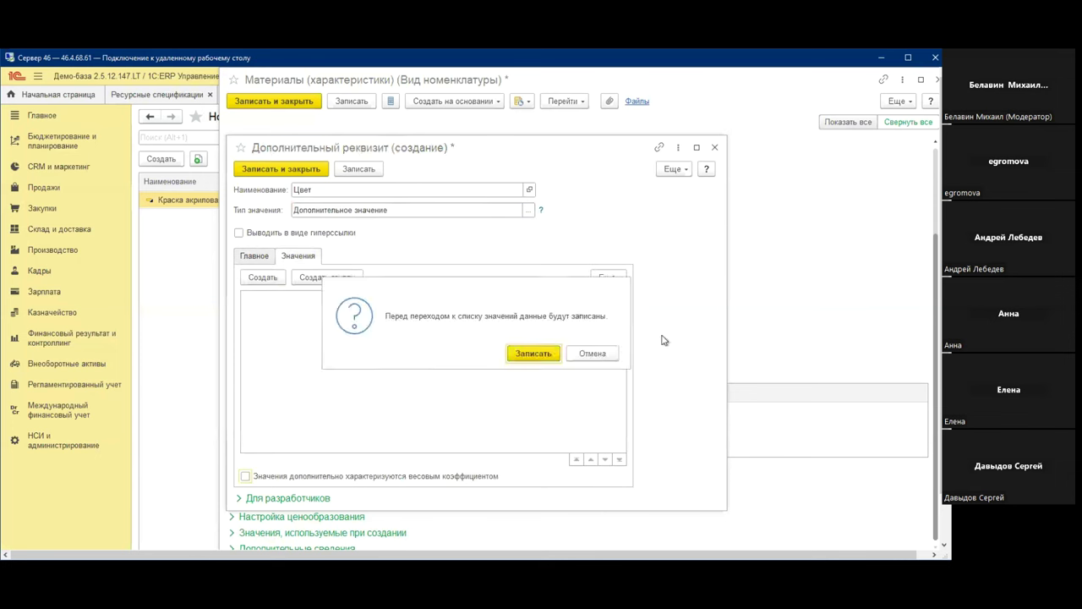
click(533, 354)
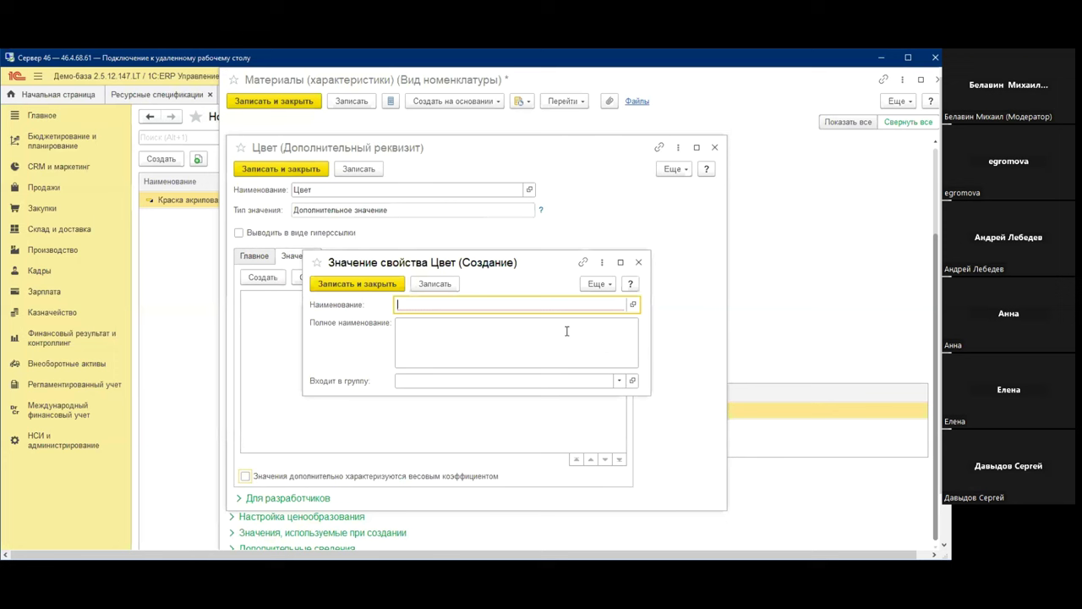
text(Бед)
key(BackSpace)
key(BackSpace)
key(BackSpace)
text(Белый)
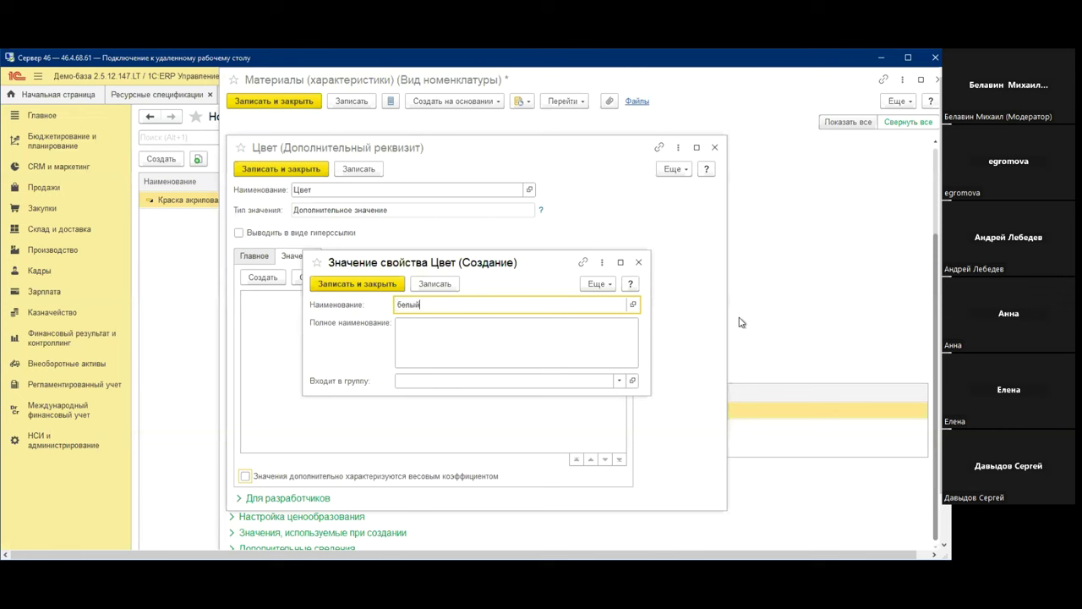
click(383, 285)
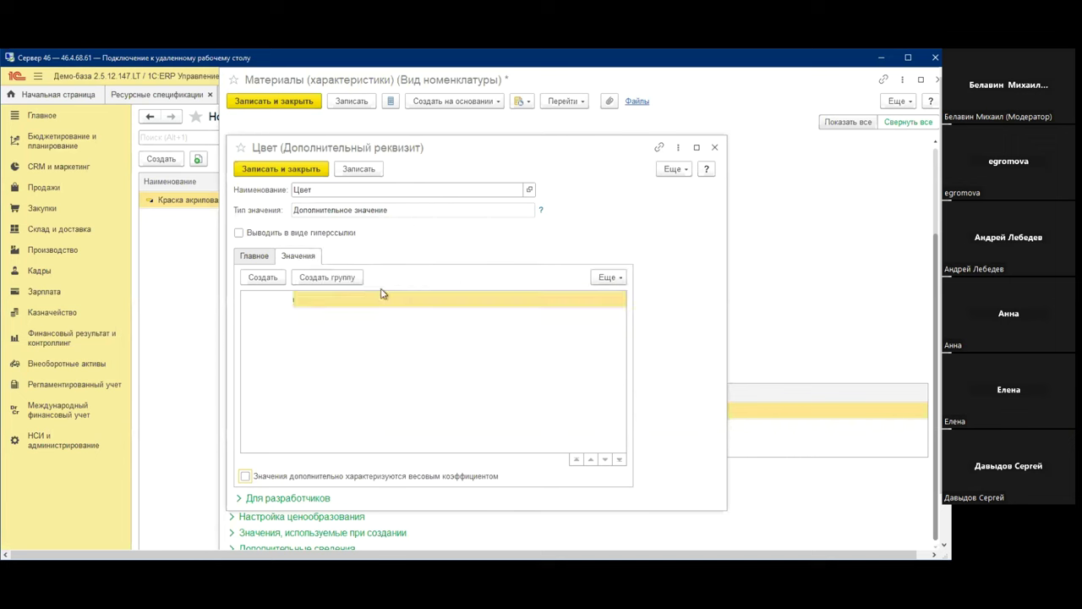
Create a second value for the Цвет attribute, with a name beginning with «ко»
click(263, 277)
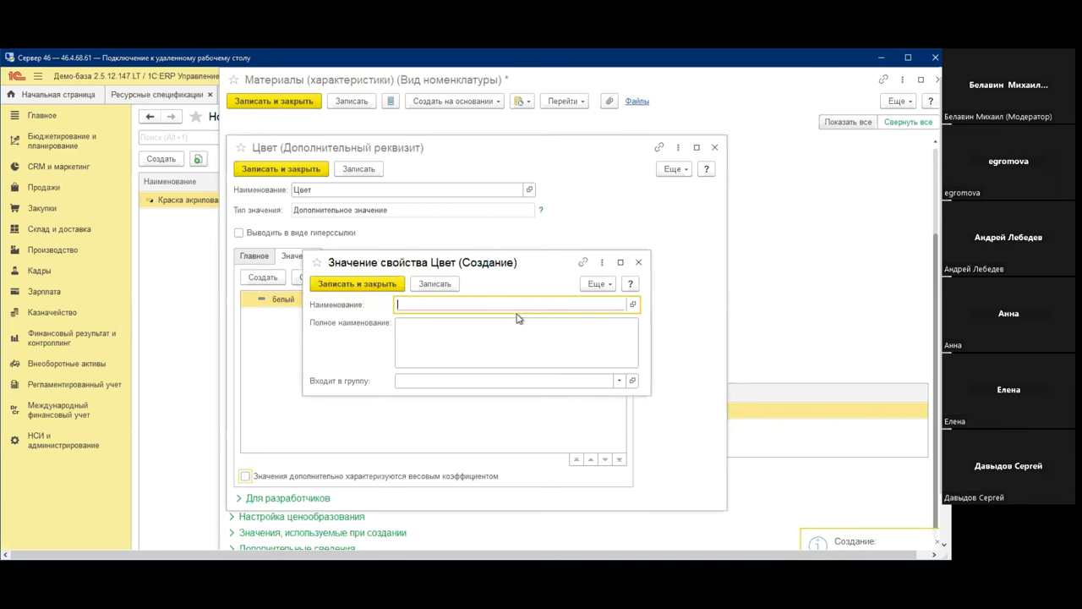
text(ко)
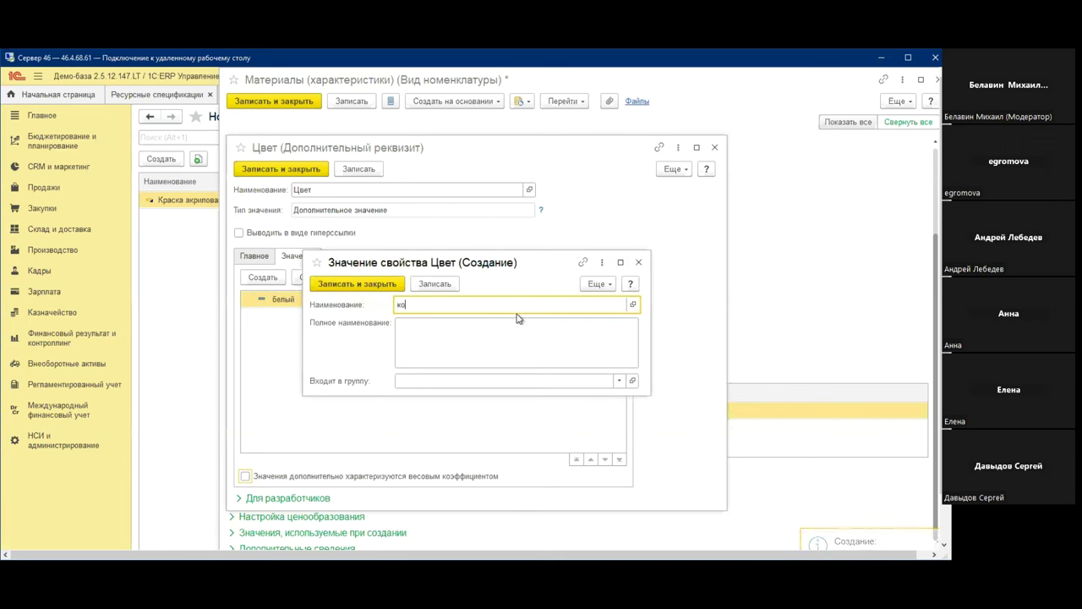
Add the values "коричневый" and "черный" to the Цвет attribute, and save the attribute and its item kind
text(ричневый)
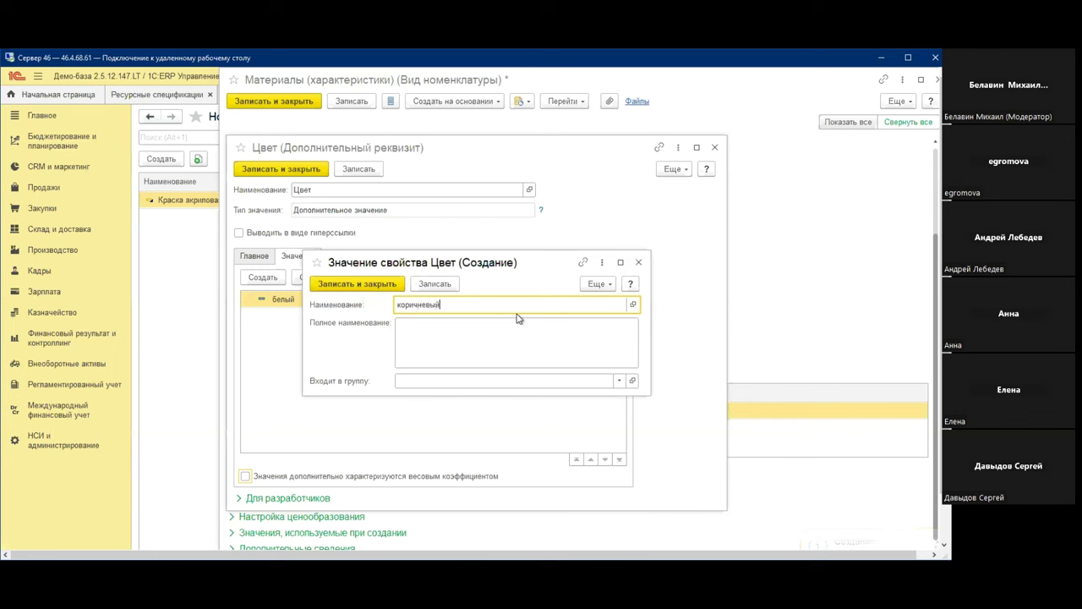
click(345, 290)
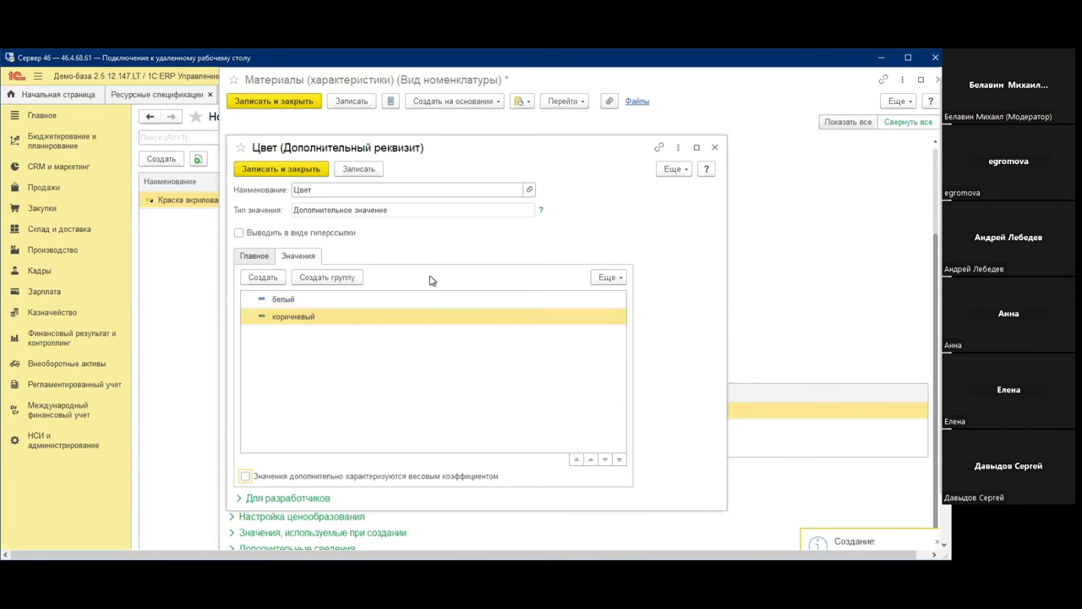
click(263, 277)
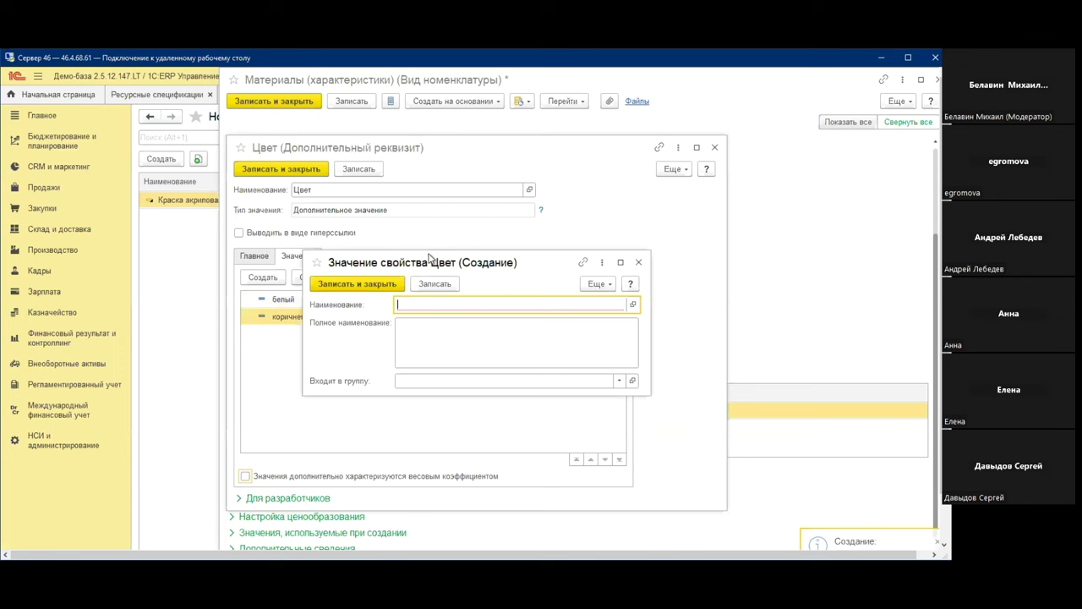
text(черный)
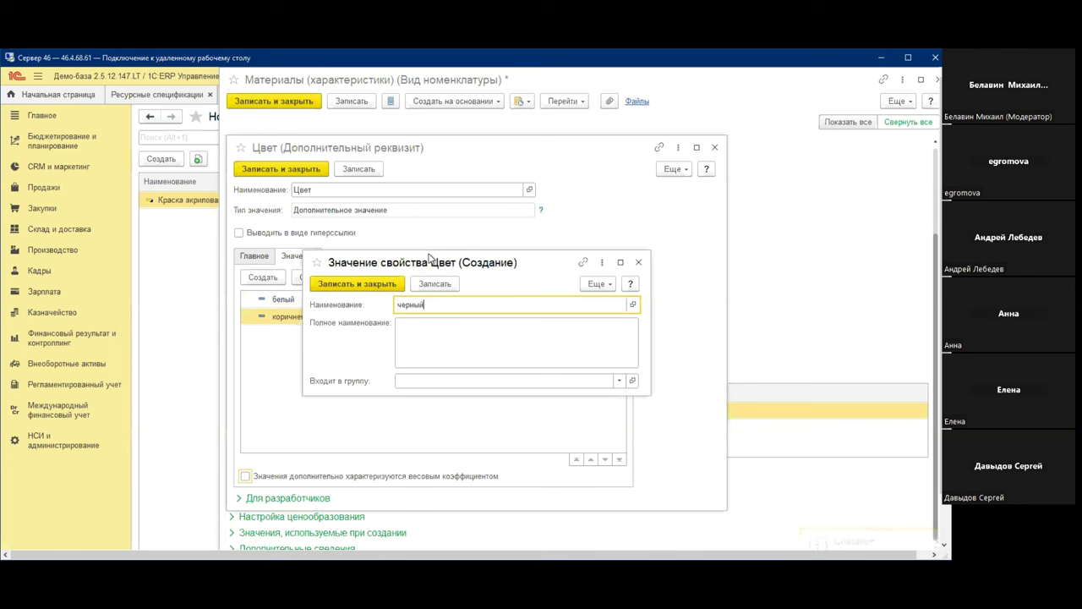
click(382, 283)
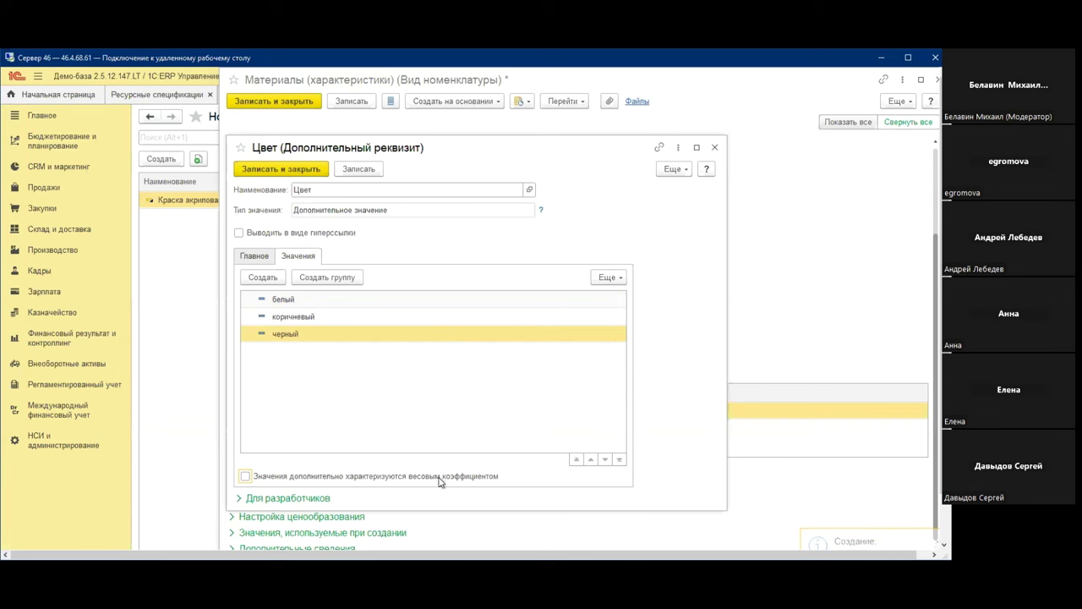
click(311, 169)
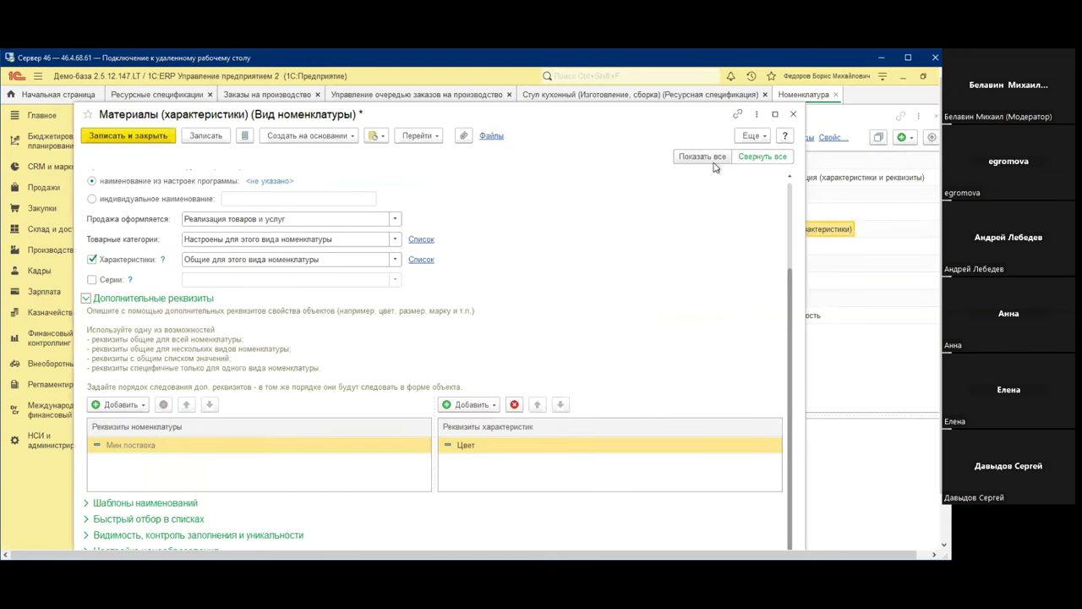
click(150, 136)
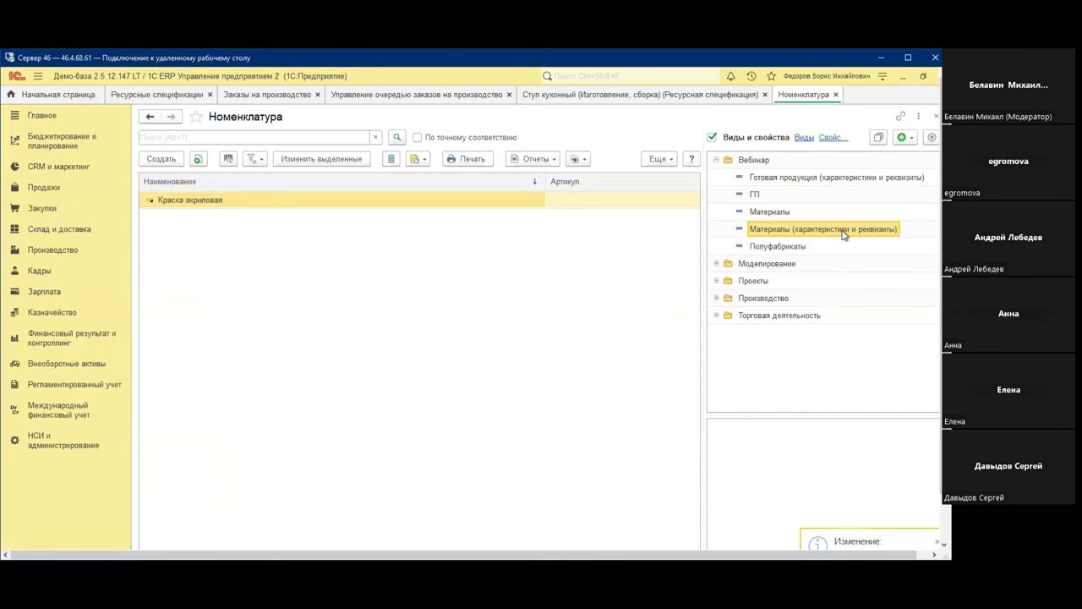
Allow attribute editing for the item kind "Готовая продукция (характеристики и реквизиты)" and expand its additional attributes section
click(806, 178)
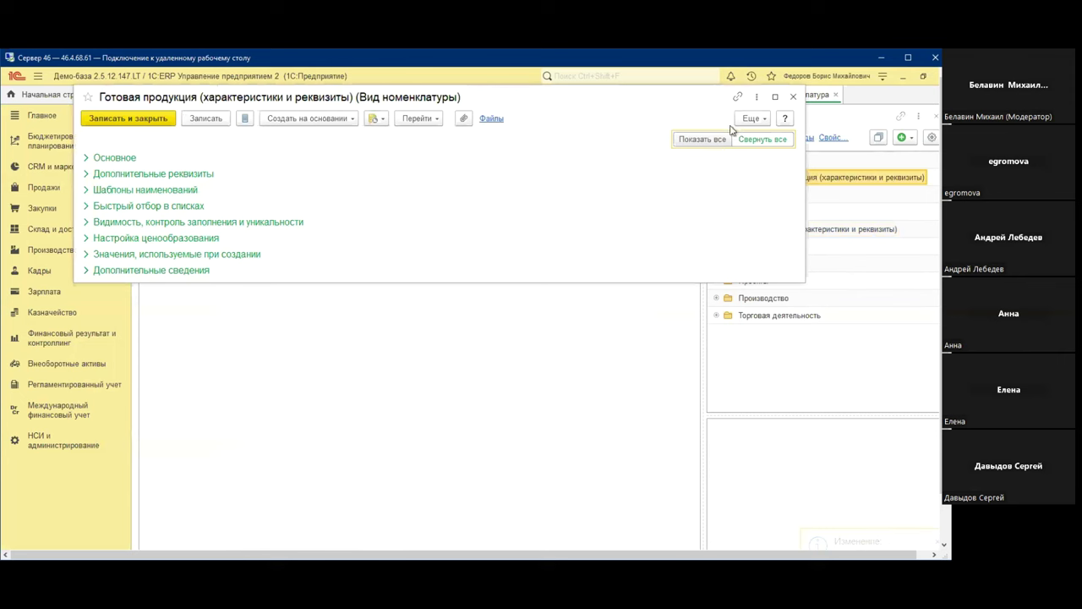
click(751, 119)
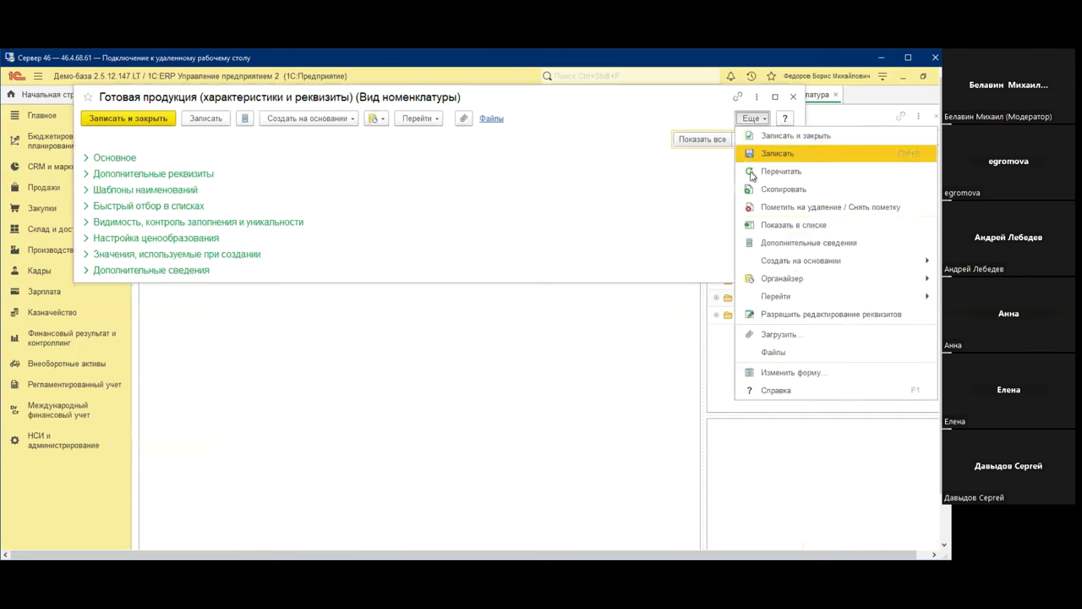
click(805, 317)
click(497, 251)
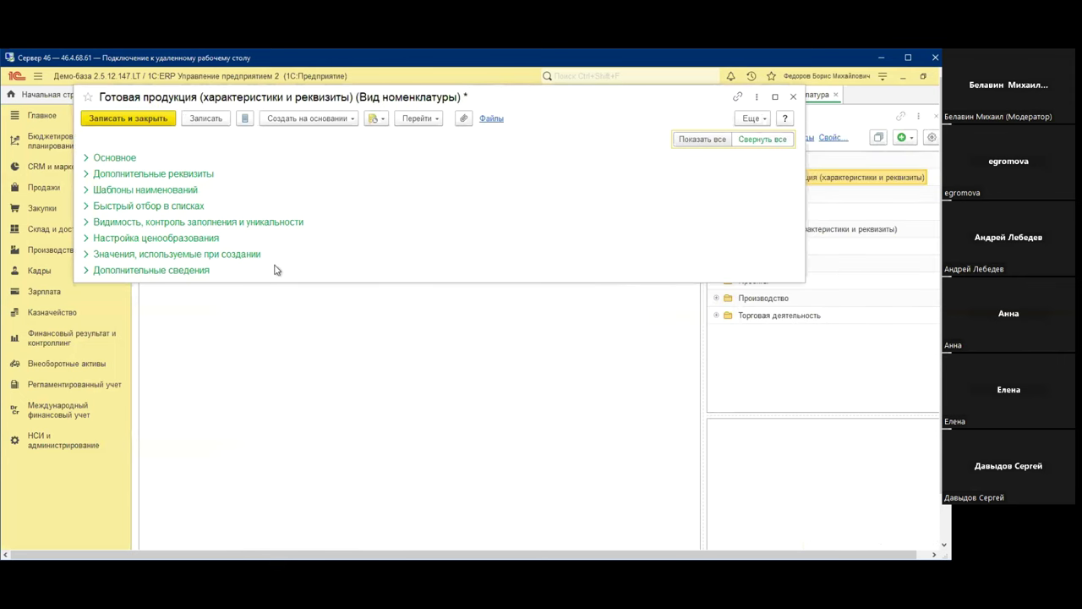
drag(295, 283, 264, 376)
click(178, 175)
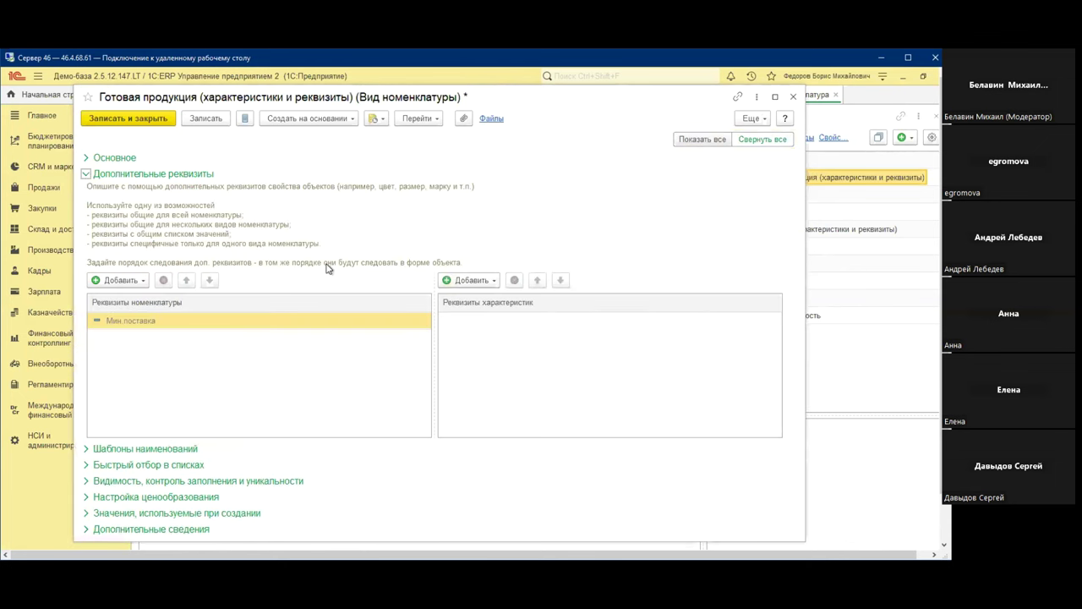
Try to add a characteristic attribute from another set, checking "Материалы (характеристики и реквизиты)" under Номенклатура
click(493, 280)
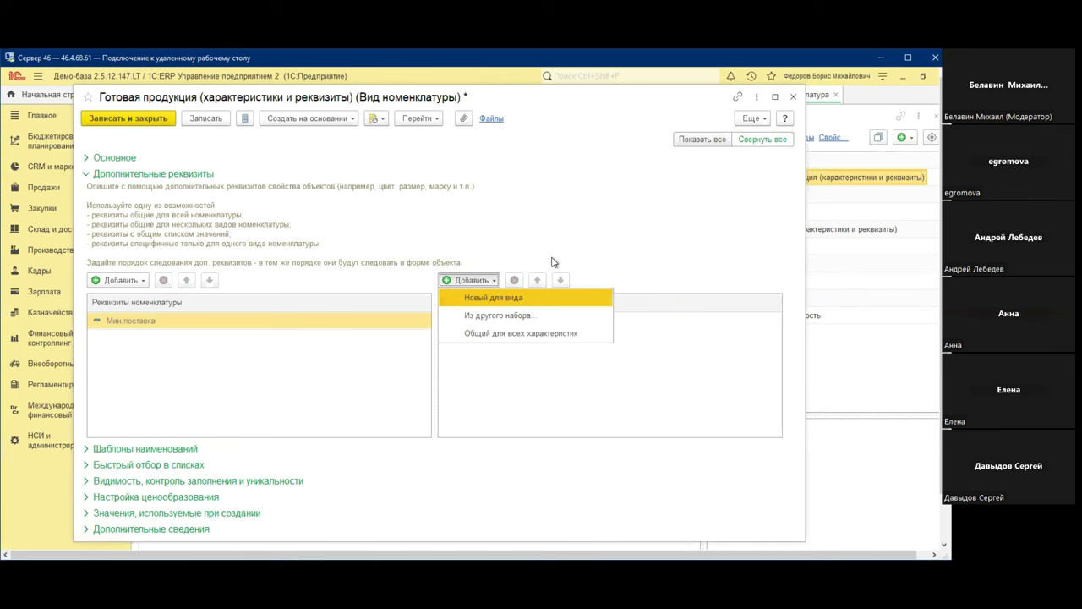
click(519, 317)
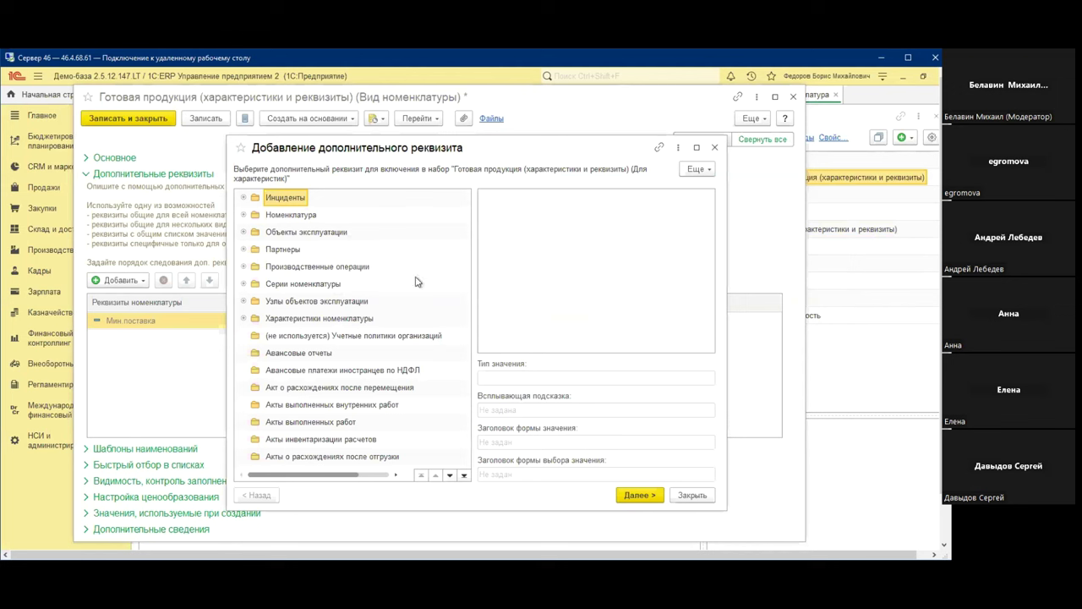
click(243, 215)
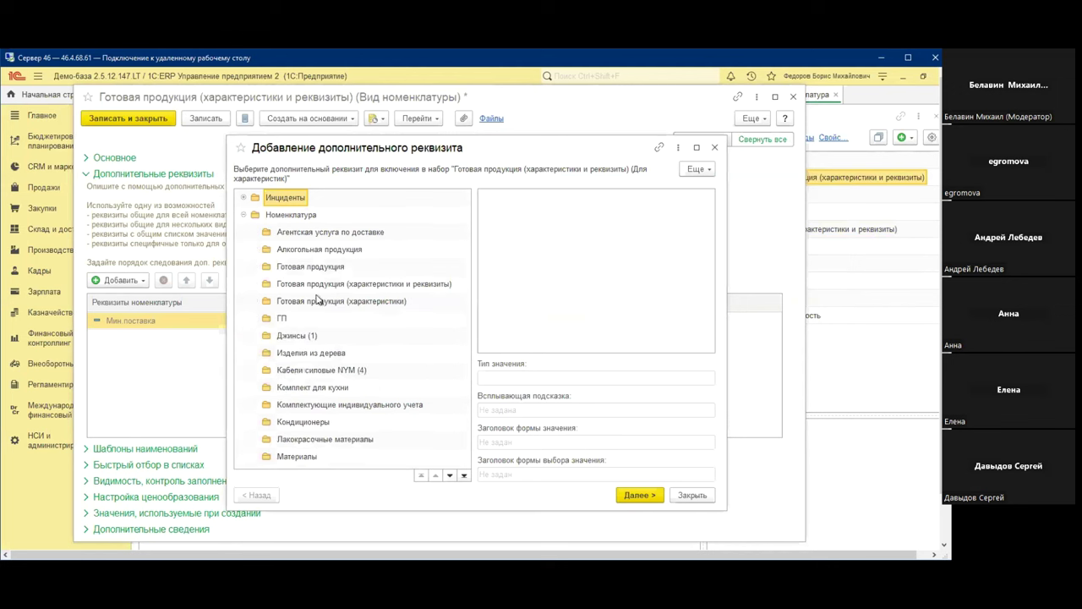
scroll(355, 340, down, 5)
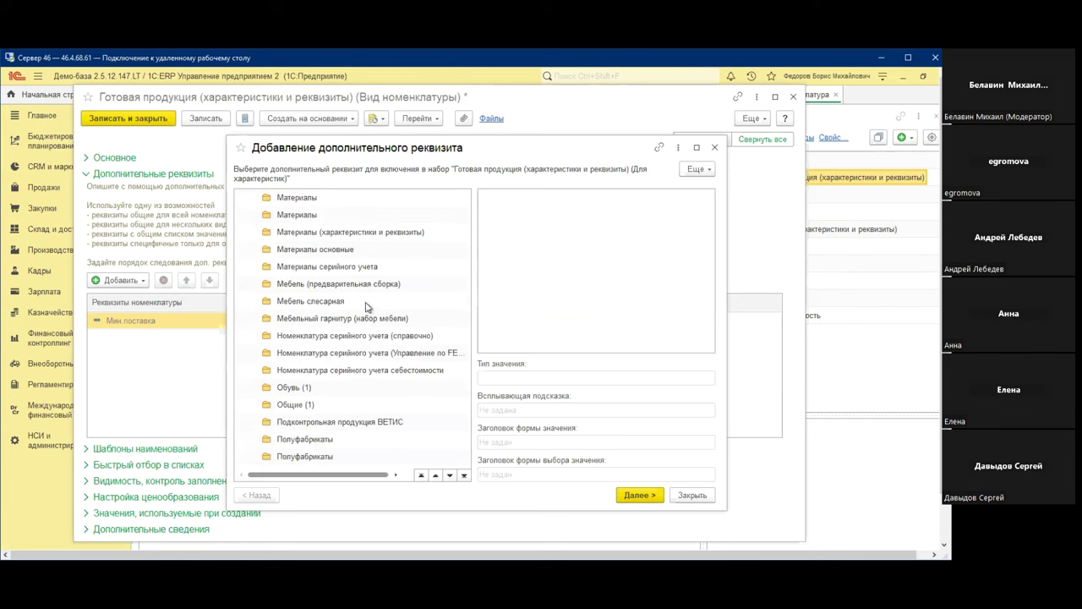
click(376, 235)
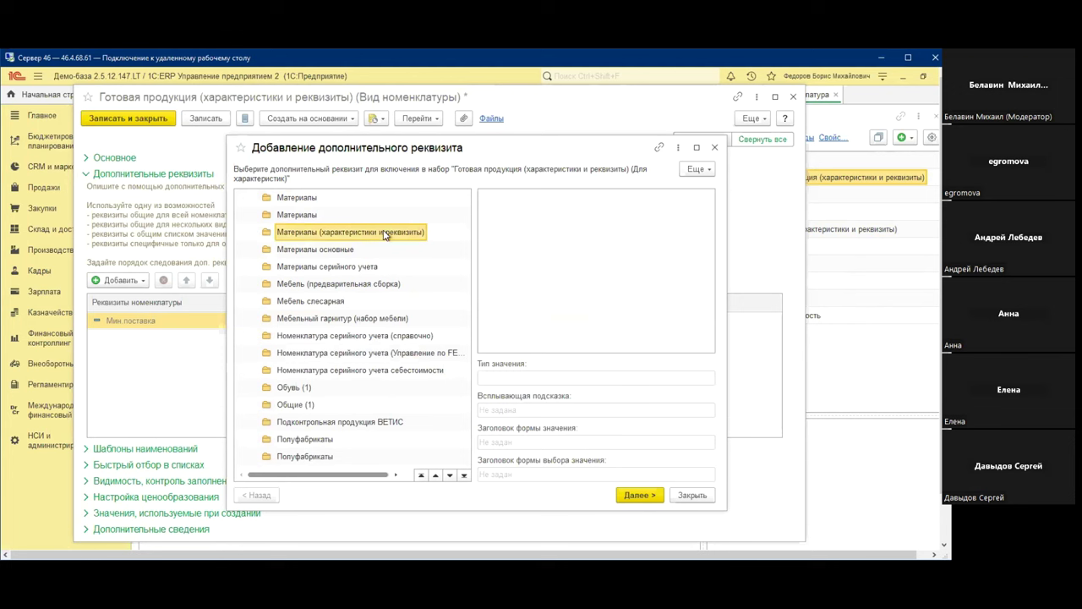
click(353, 253)
click(353, 237)
Look through the other Номенклатура sets, including Общие, for the attribute, and close the item kind without saving changes
scroll(353, 239, down, 4)
scroll(355, 242, up, 1)
click(297, 249)
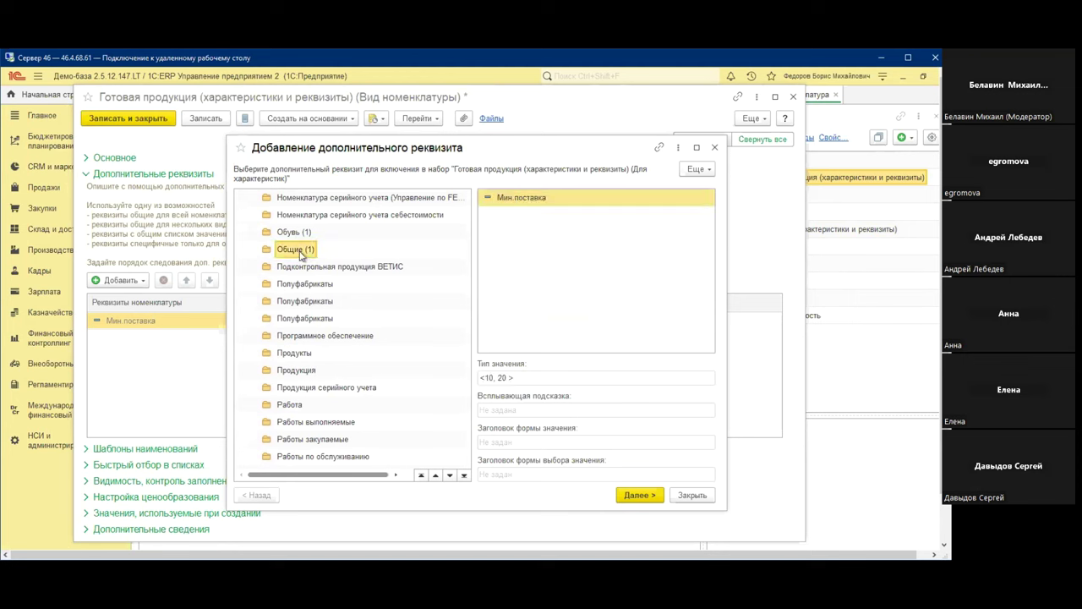
scroll(304, 262, down, 5)
scroll(319, 314, up, 8)
scroll(320, 313, up, 3)
scroll(319, 314, up, 2)
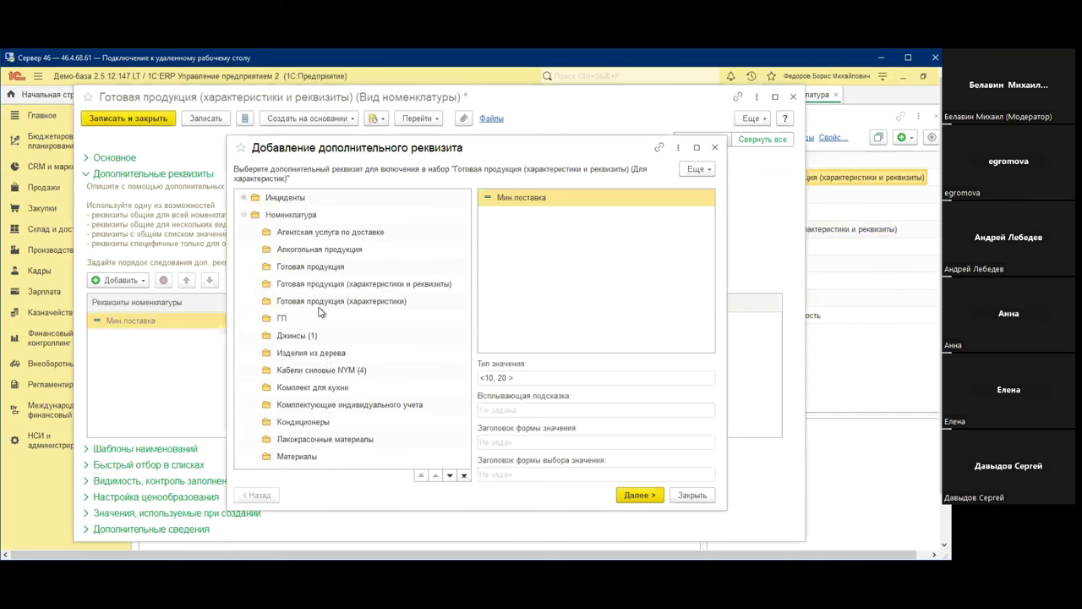
scroll(319, 313, down, 4)
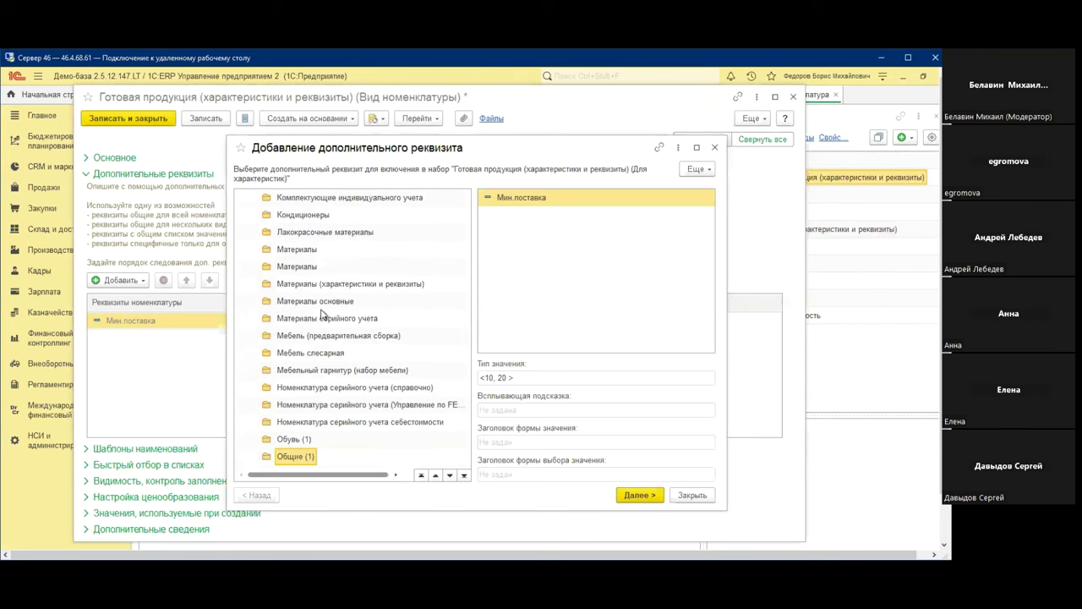
scroll(326, 318, down, 8)
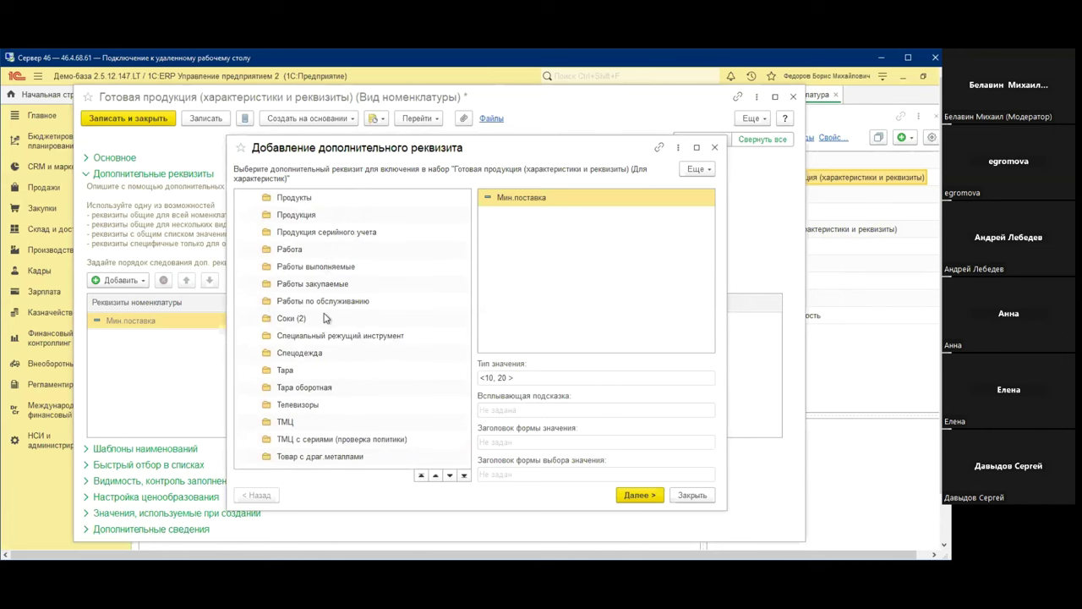
click(715, 148)
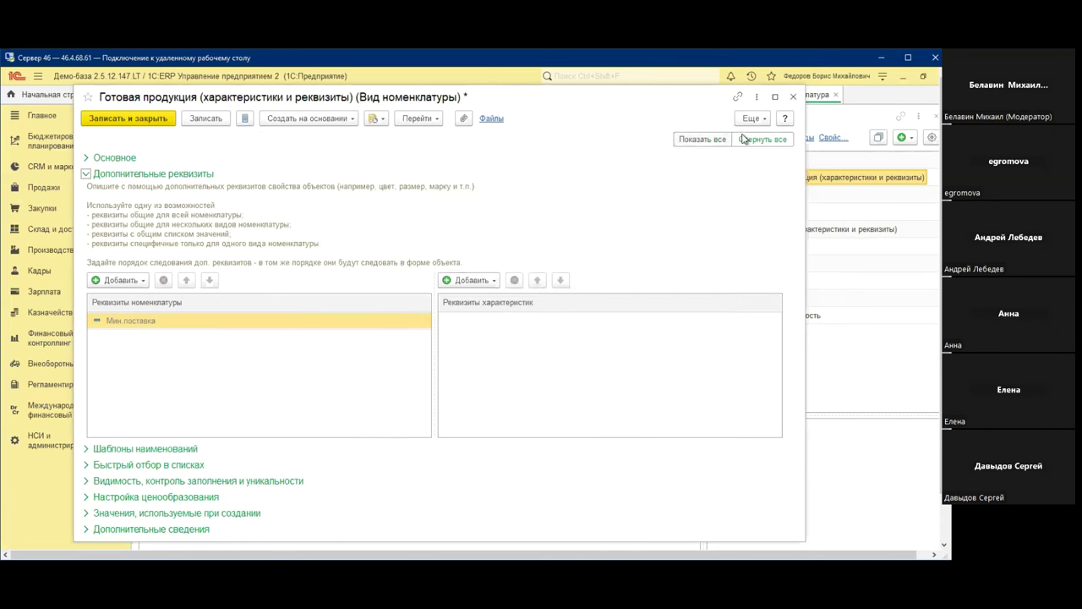
click(793, 98)
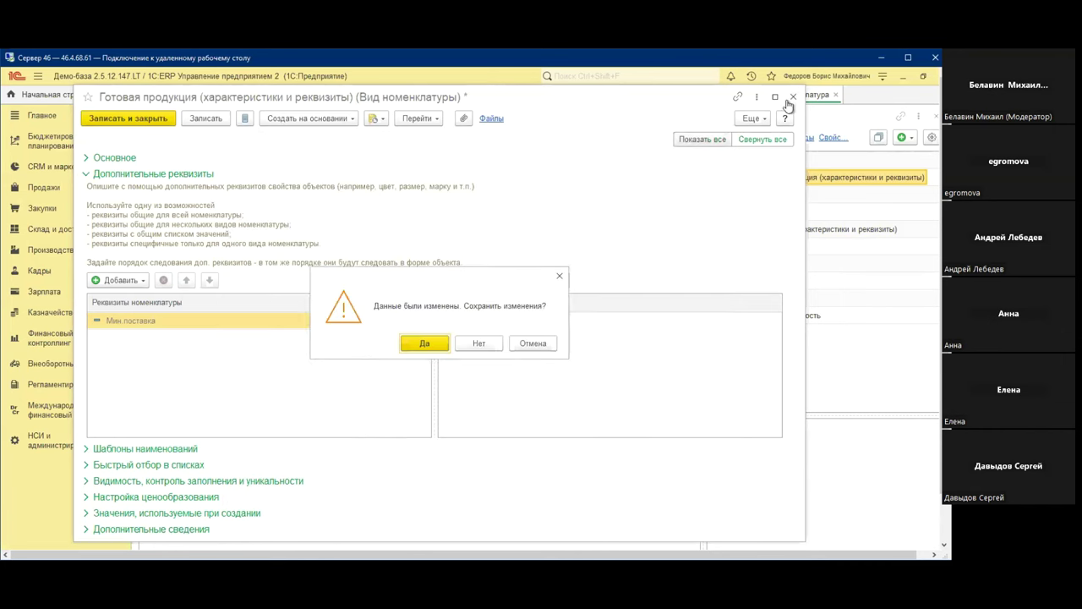
click(481, 343)
Examine the Цвет characteristic attribute of the "Материалы (характеристики и реквизиты)" item kind, including the set it belongs to
double_click(815, 230)
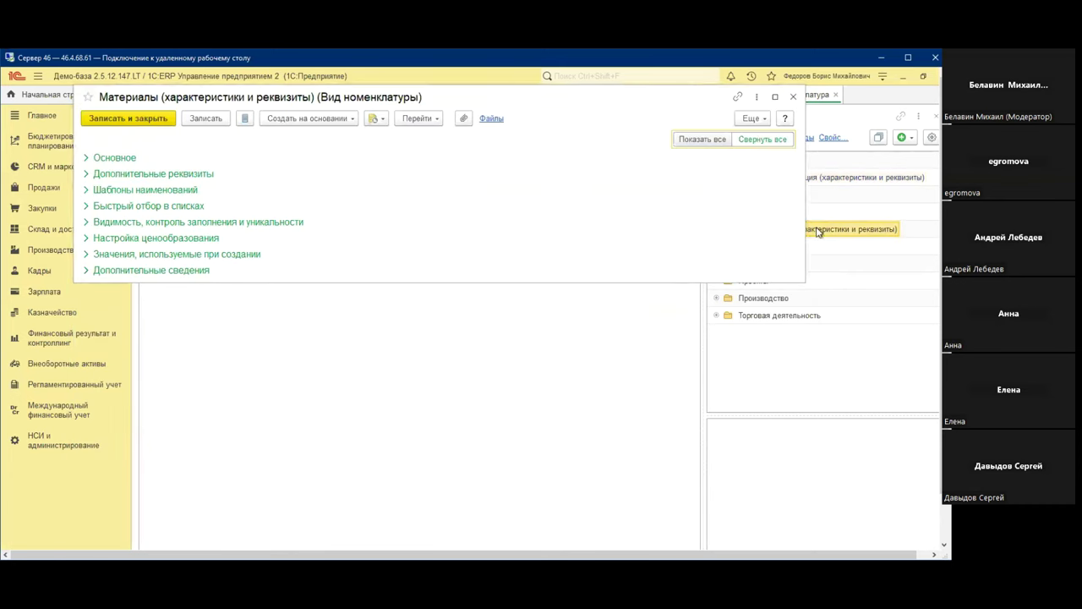
click(161, 174)
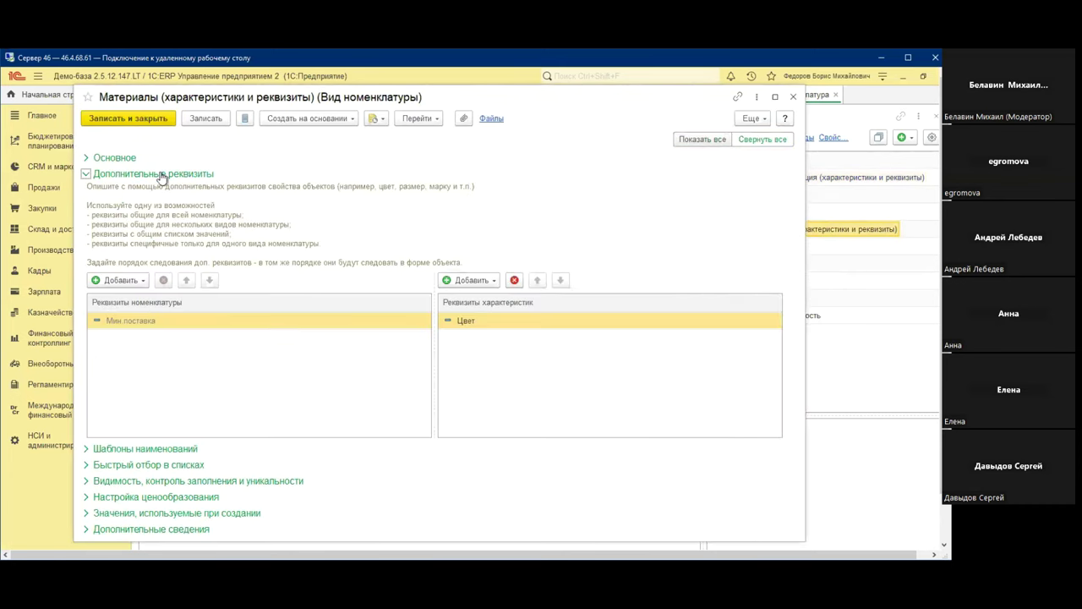
click(464, 330)
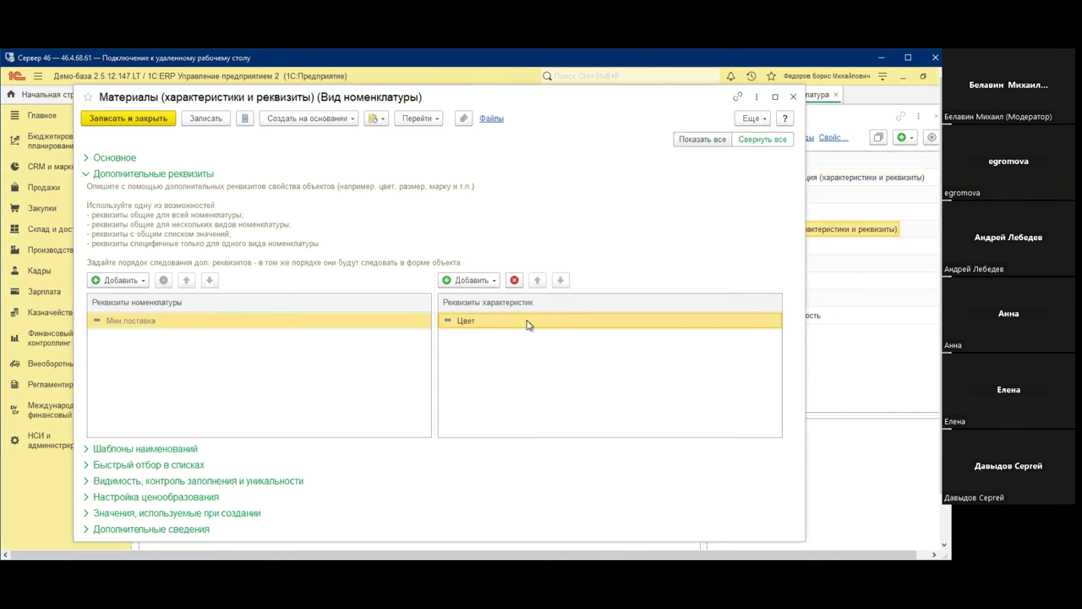
double_click(480, 320)
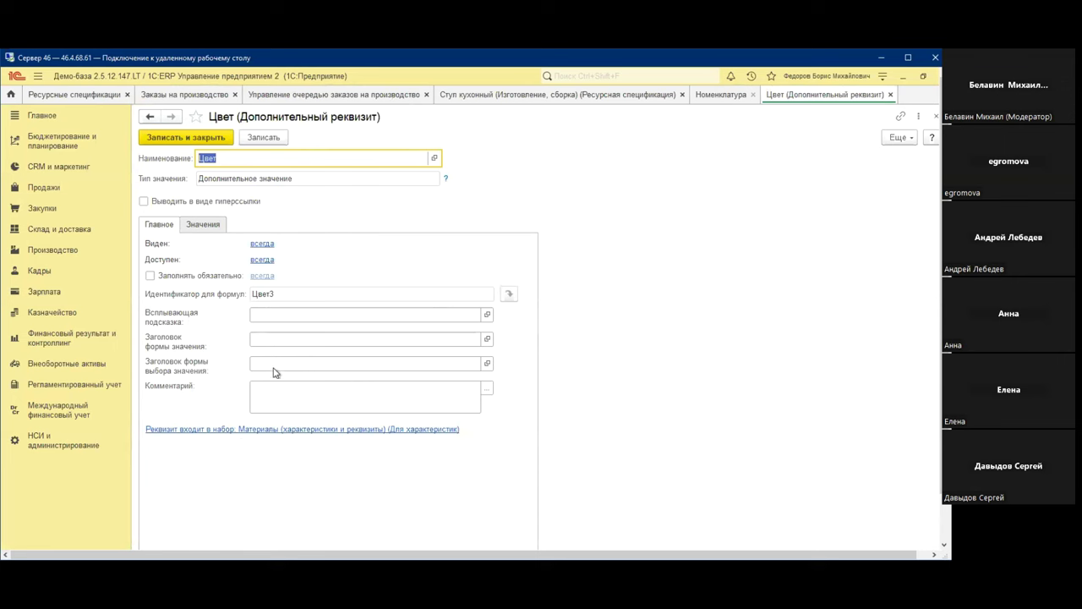
click(891, 94)
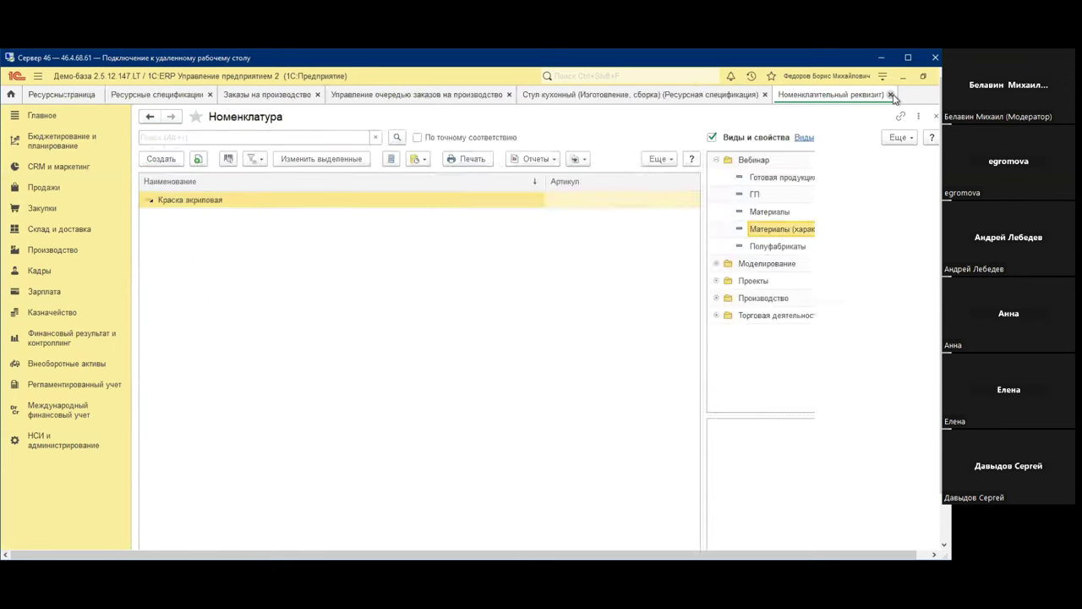
click(793, 96)
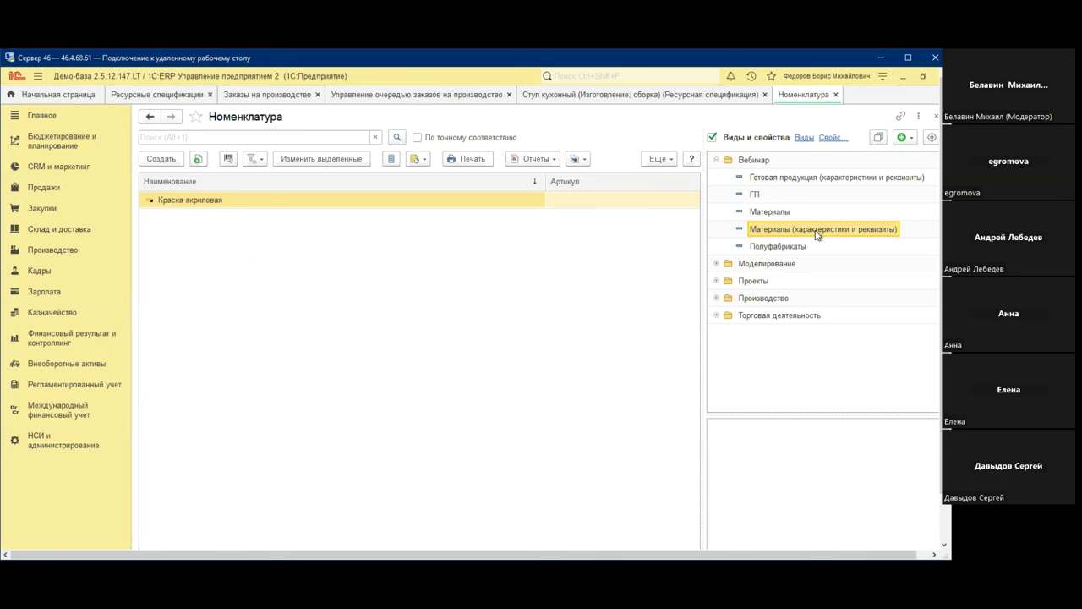
Start adding a characteristic attribute from another set in the item kind "Готовая продукция (характеристики и реквизиты)"
double_click(816, 180)
click(174, 176)
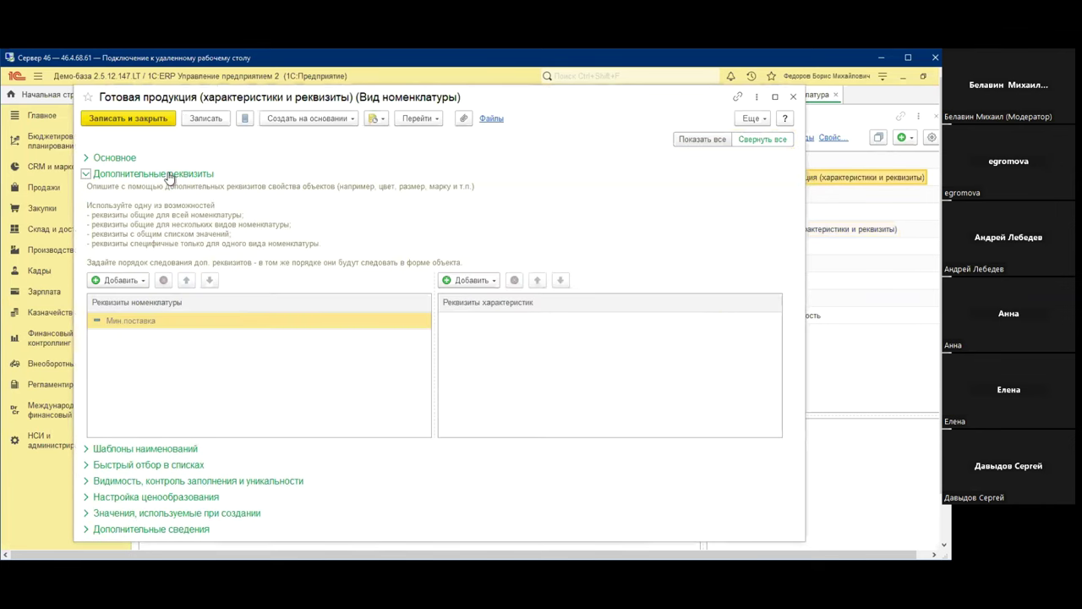
click(481, 280)
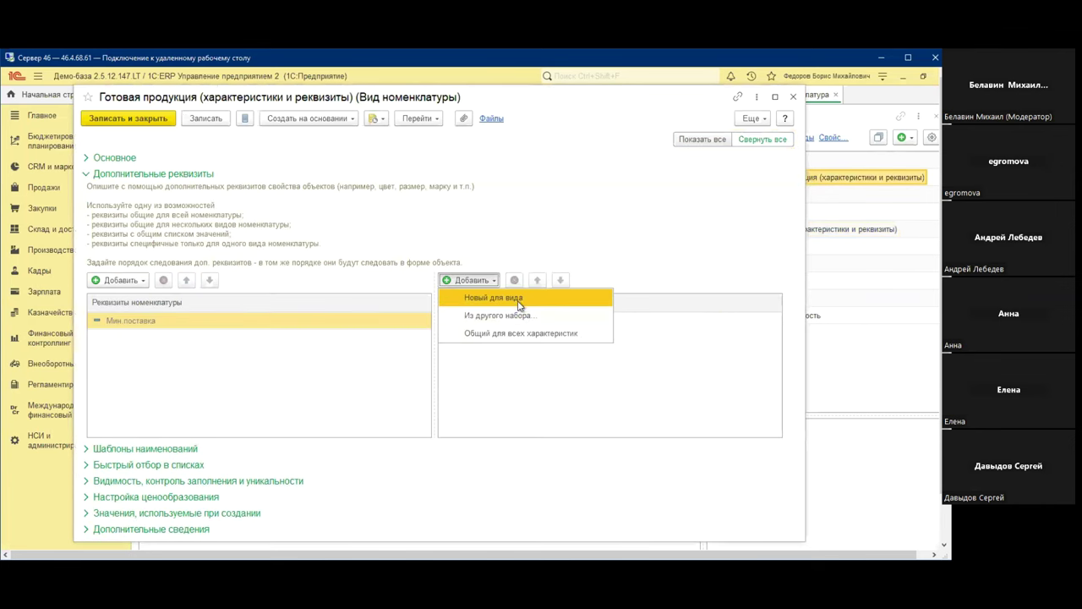
click(525, 316)
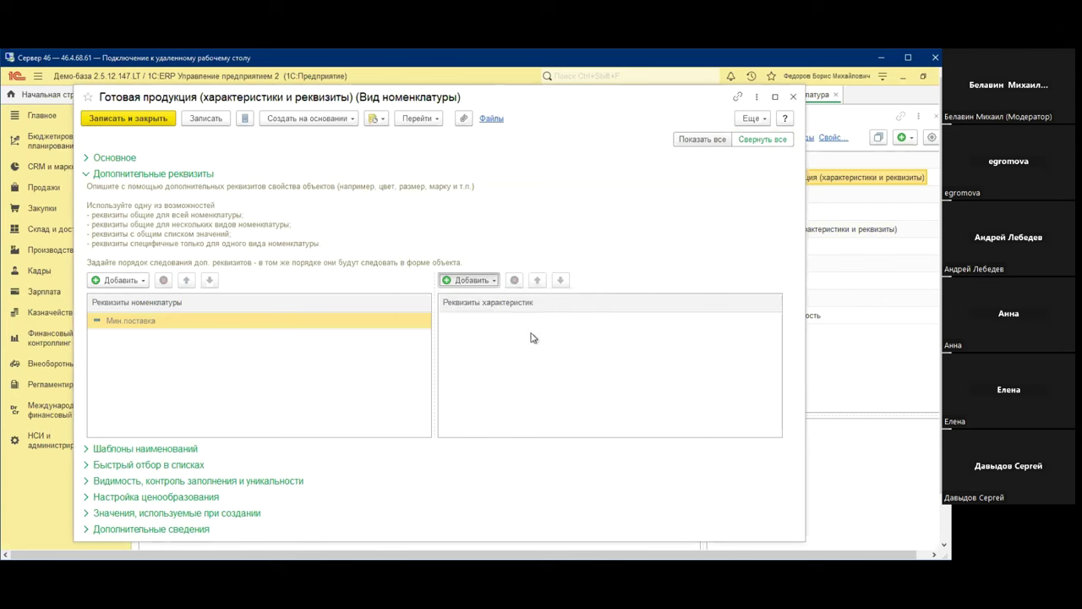
Look through the full list of attribute sets for one that holds the Цвет attribute
scroll(368, 318, down, 20)
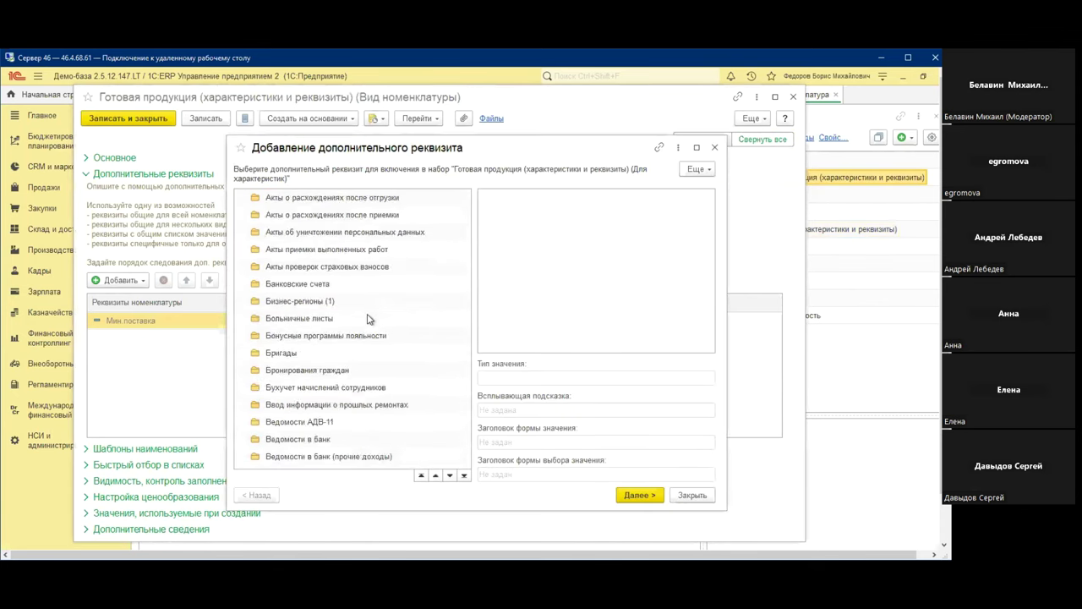
scroll(368, 330, down, 20)
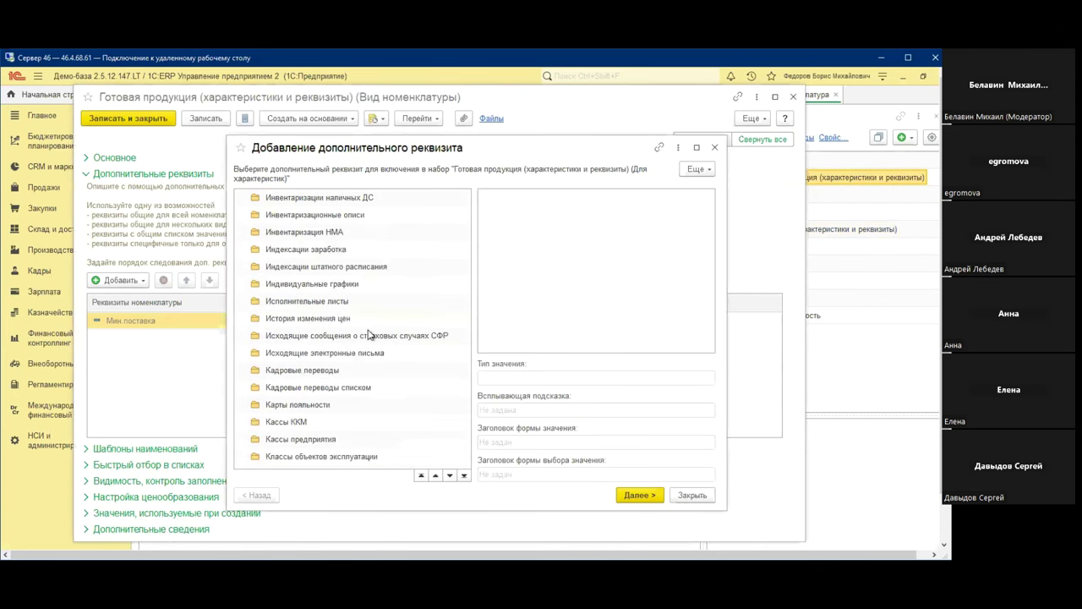
scroll(369, 336, down, 20)
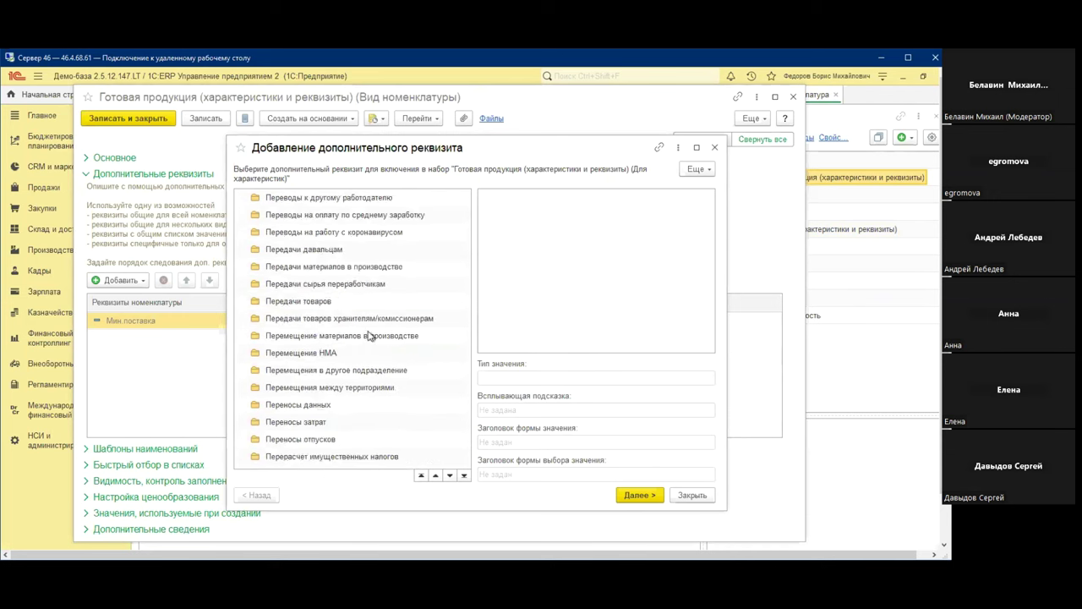
scroll(368, 346, down, 15)
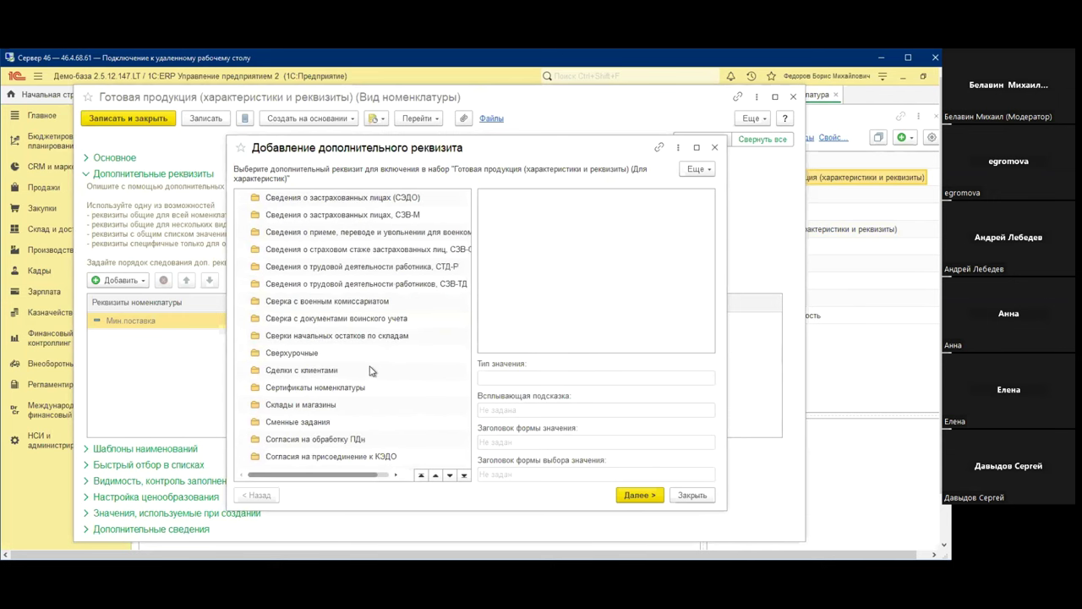
scroll(377, 394, down, 4)
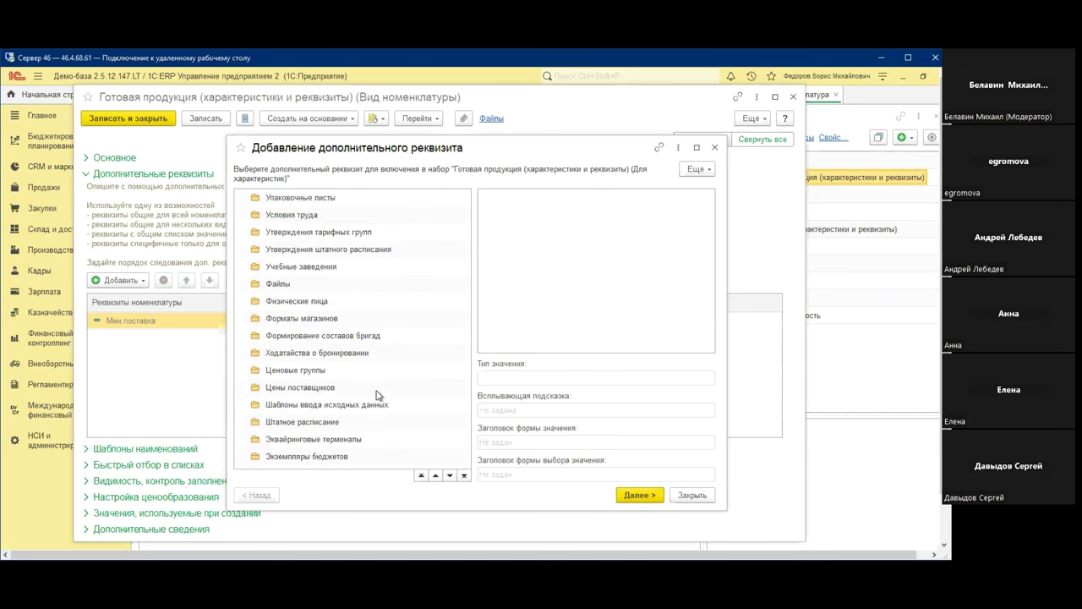
scroll(376, 389, up, 9)
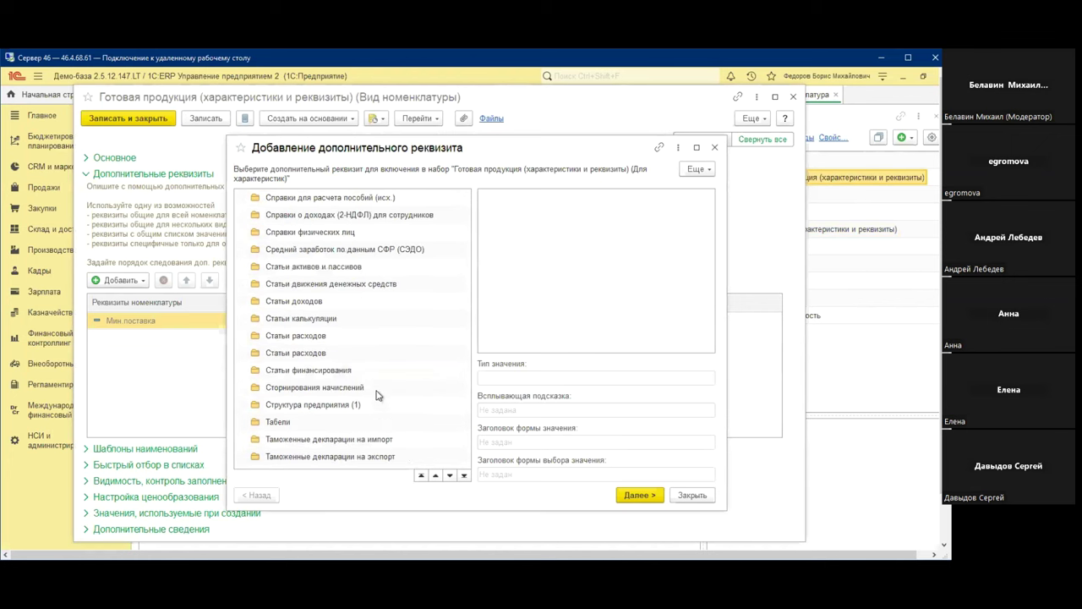
scroll(377, 394, up, 4)
scroll(407, 392, up, 12)
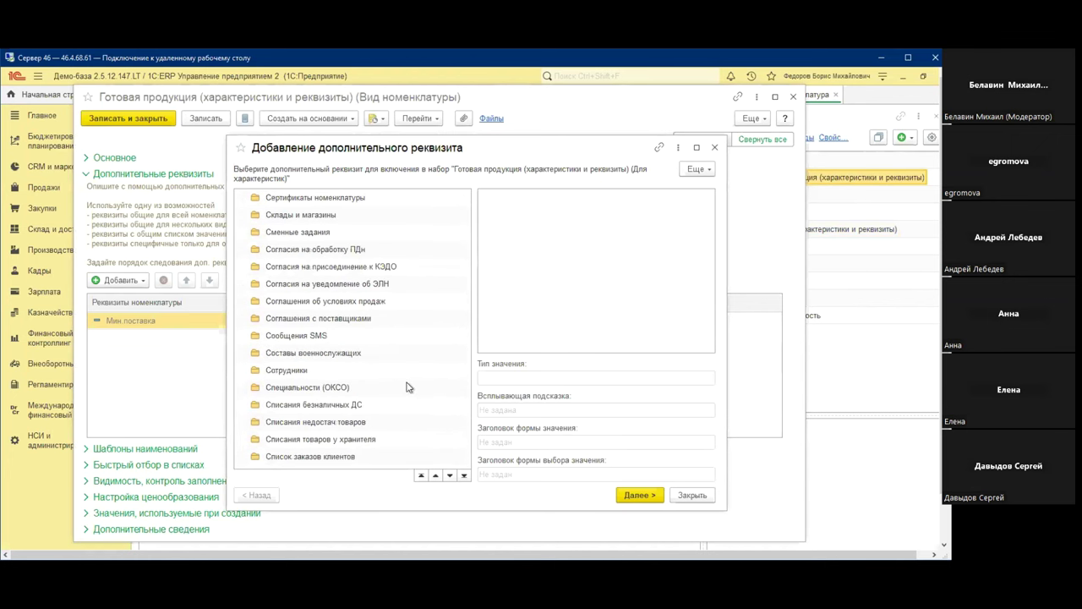
scroll(406, 387, up, 5)
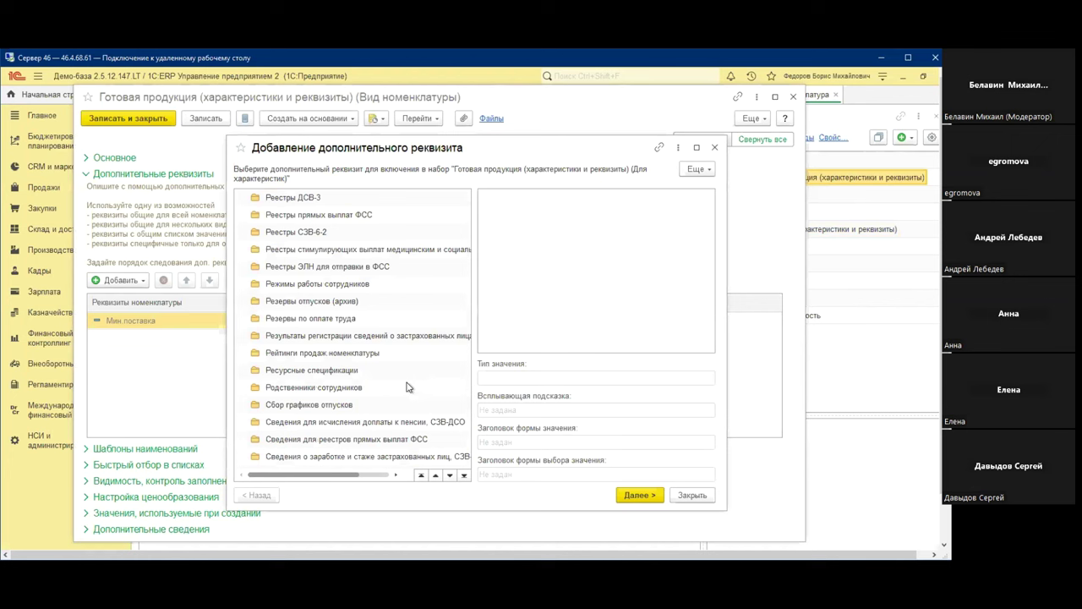
scroll(407, 387, up, 2)
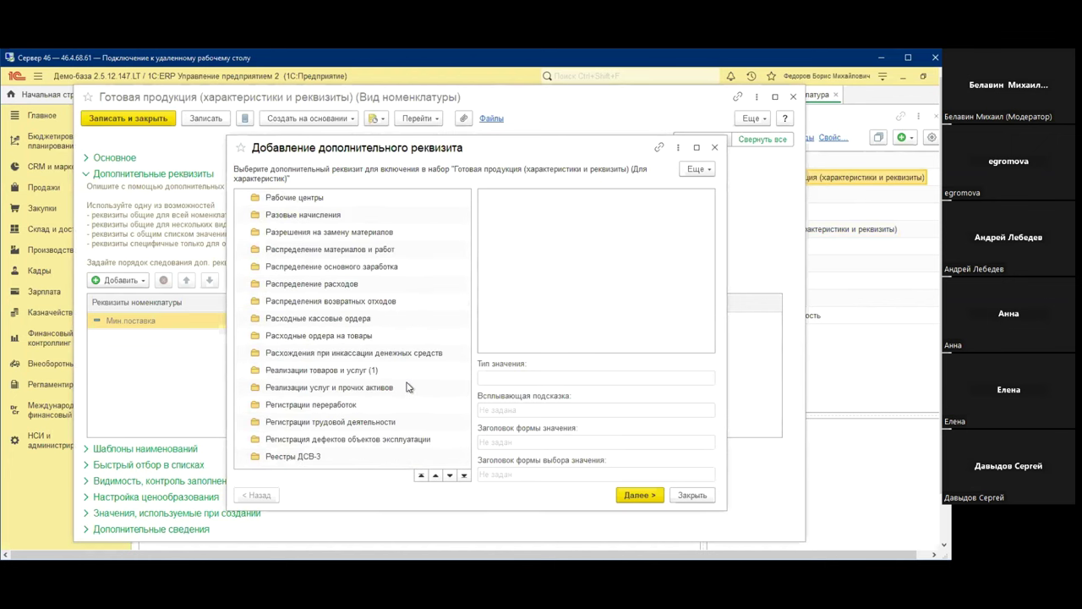
scroll(406, 387, up, 2)
scroll(407, 388, up, 10)
scroll(407, 388, up, 15)
scroll(407, 387, up, 2)
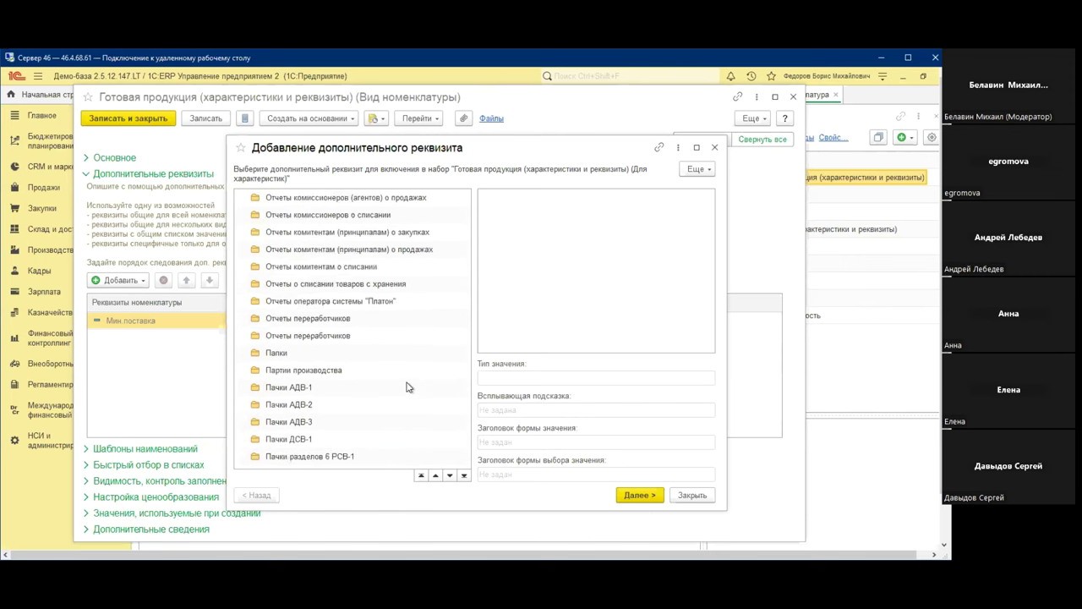
scroll(407, 387, up, 8)
scroll(407, 387, up, 5)
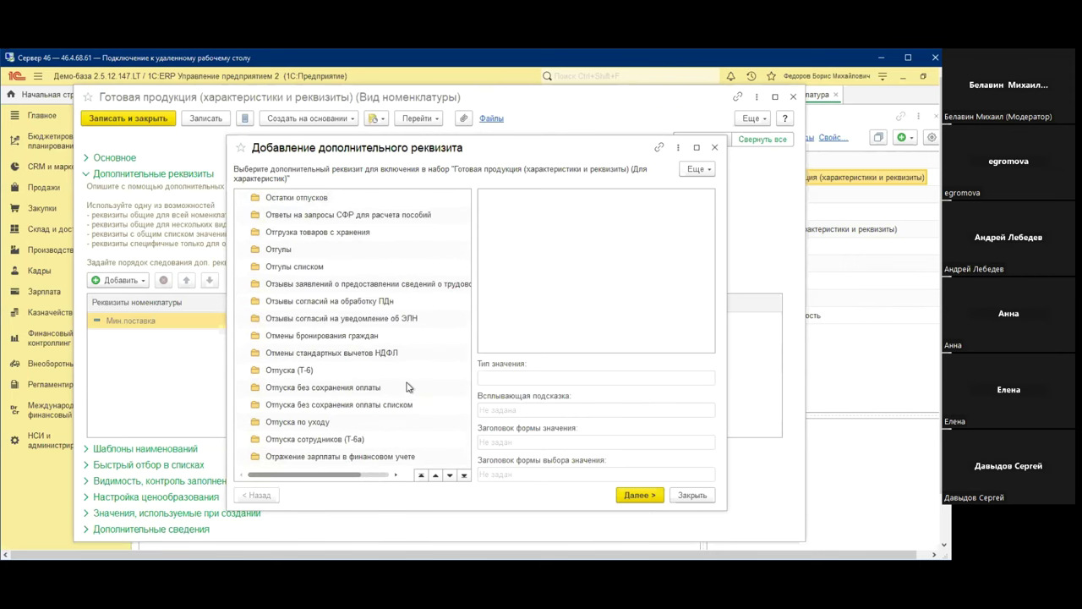
scroll(407, 387, up, 12)
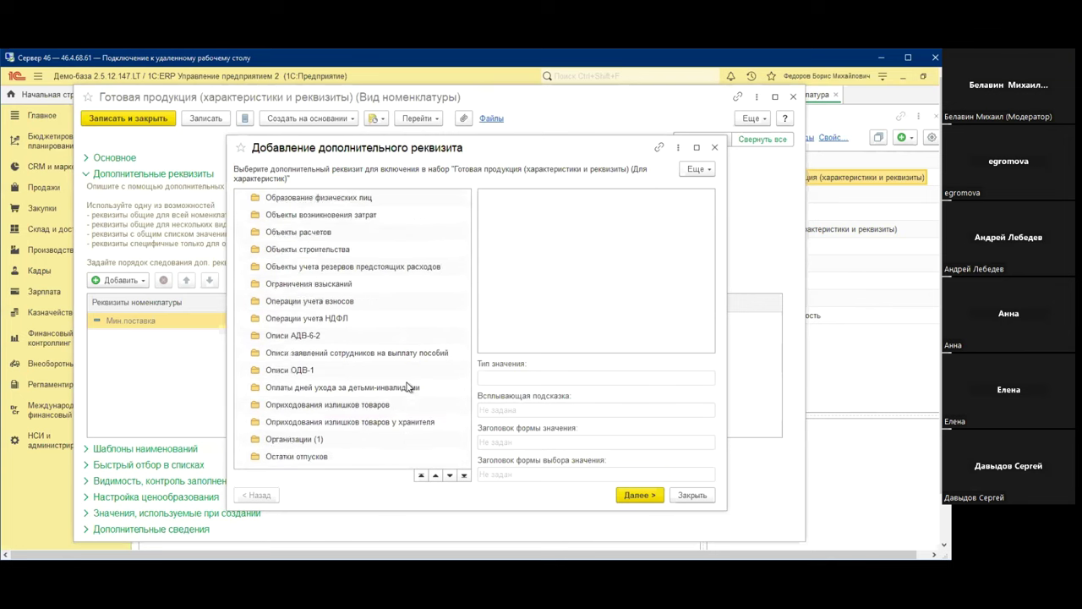
scroll(406, 387, up, 3)
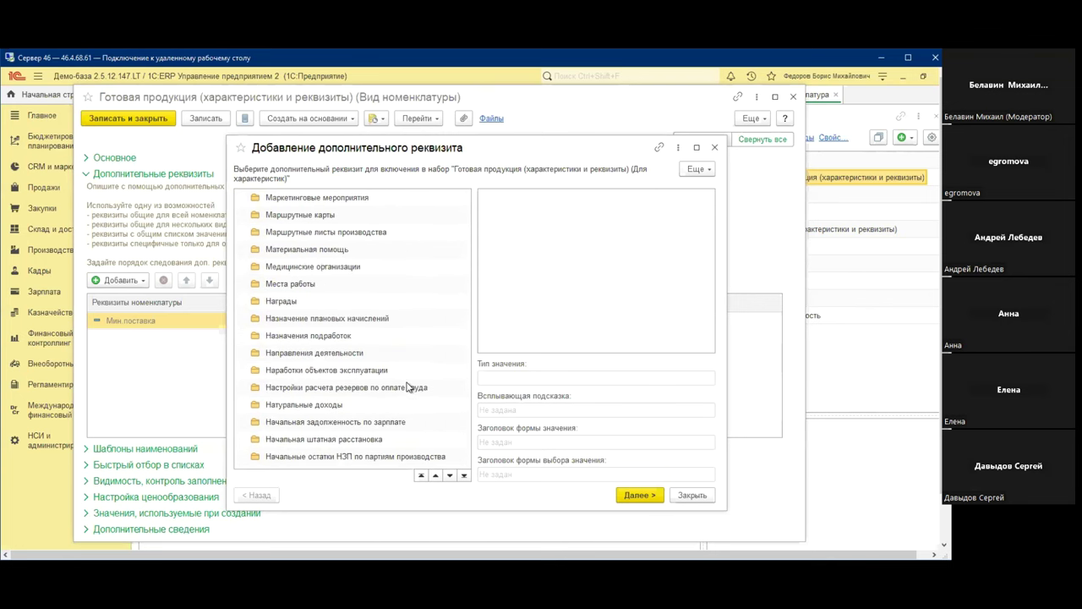
scroll(407, 387, down, 5)
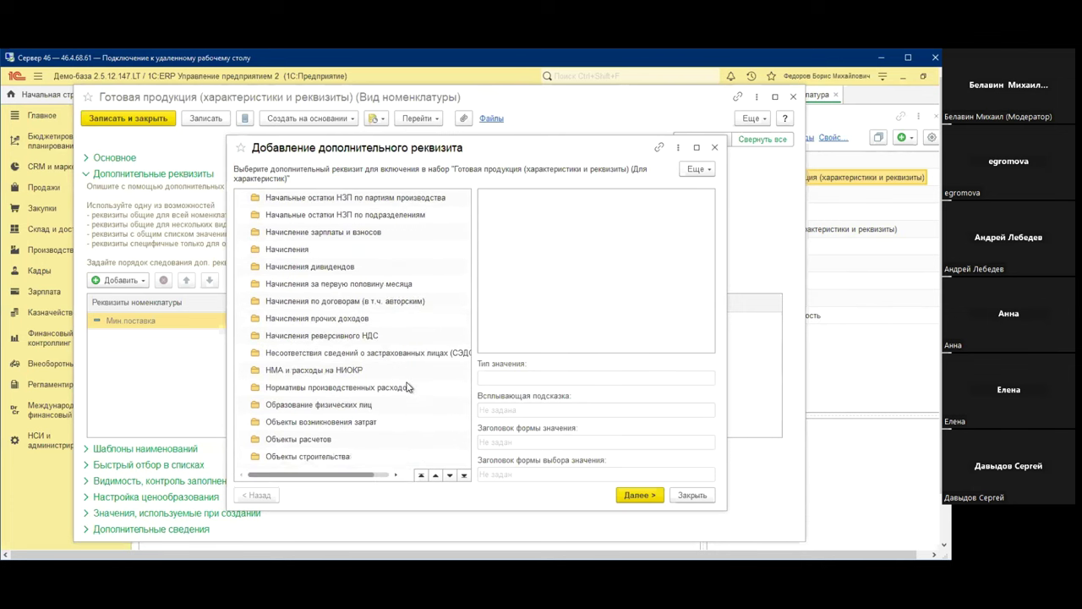
scroll(407, 388, up, 1)
scroll(407, 387, up, 15)
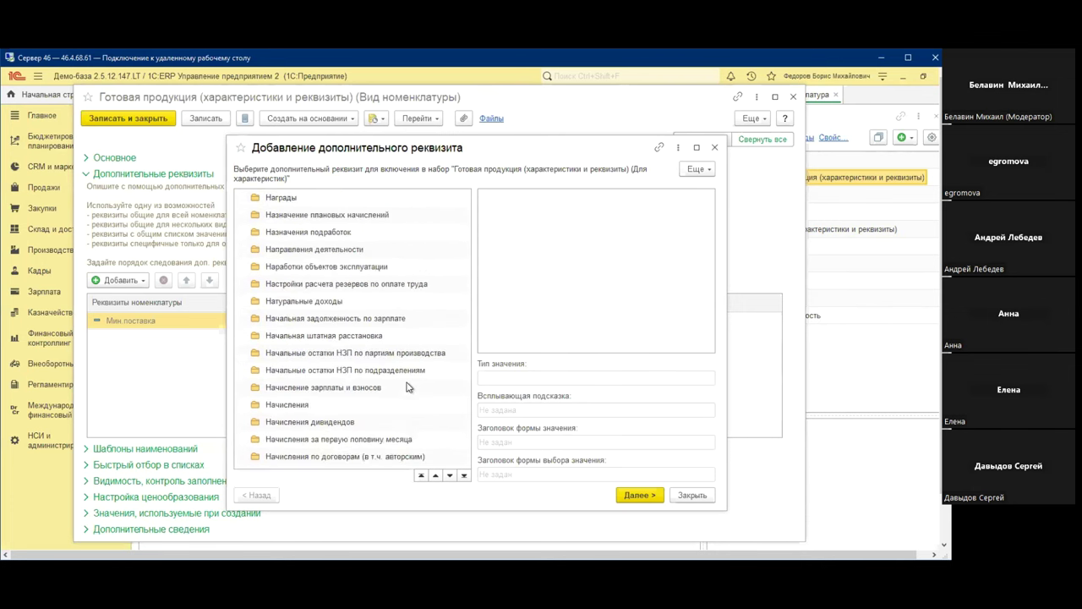
scroll(407, 387, up, 15)
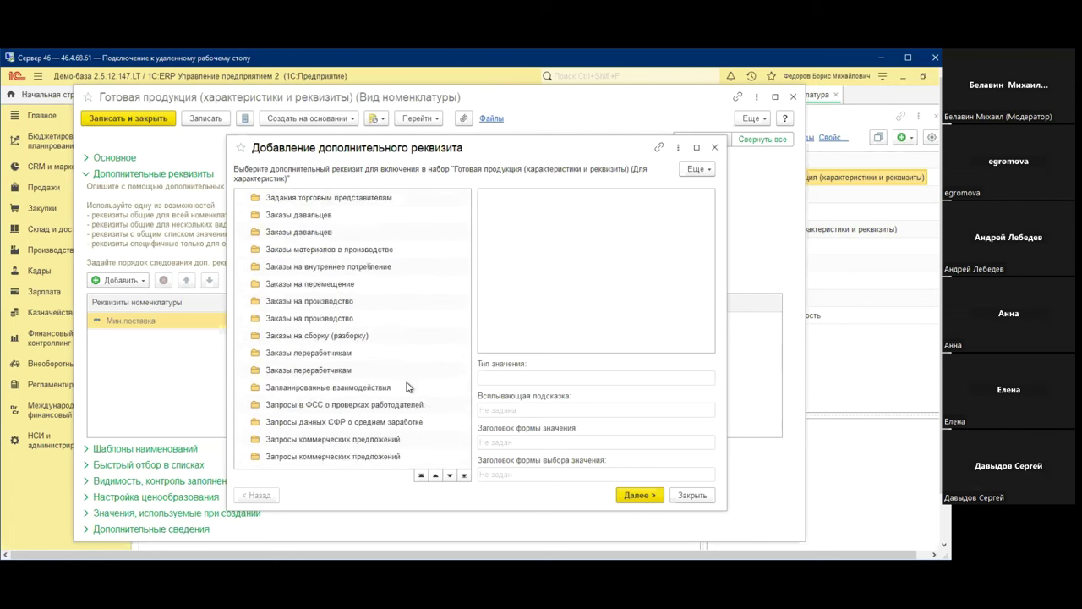
scroll(407, 388, up, 5)
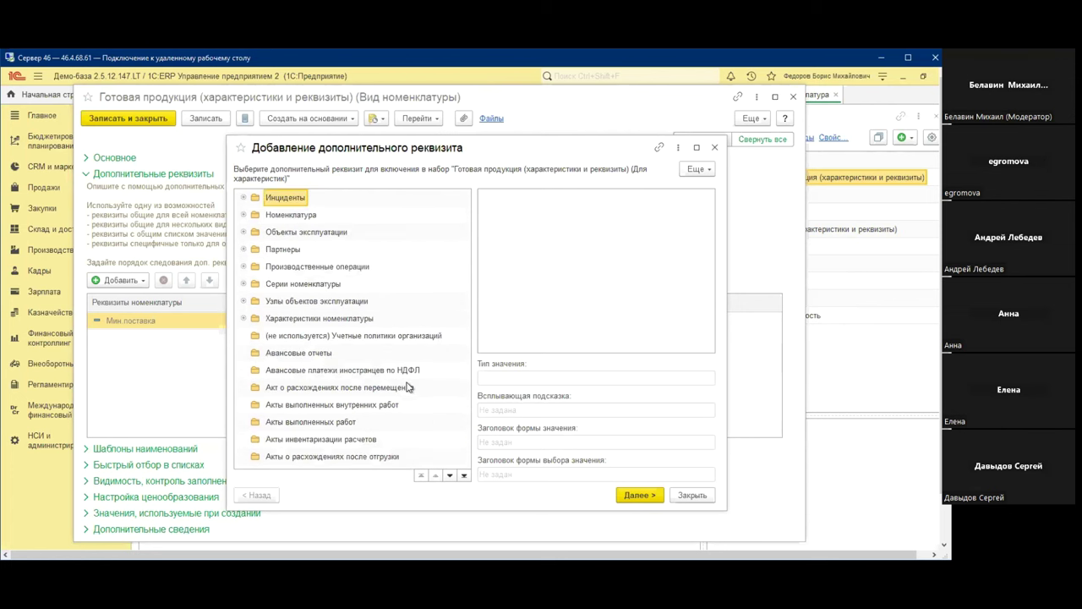
Check the Номенклатура sets, including Общие, Обувь and "Материалы (характеристики и реквизиты)", for the attribute, and close the item kind
click(243, 215)
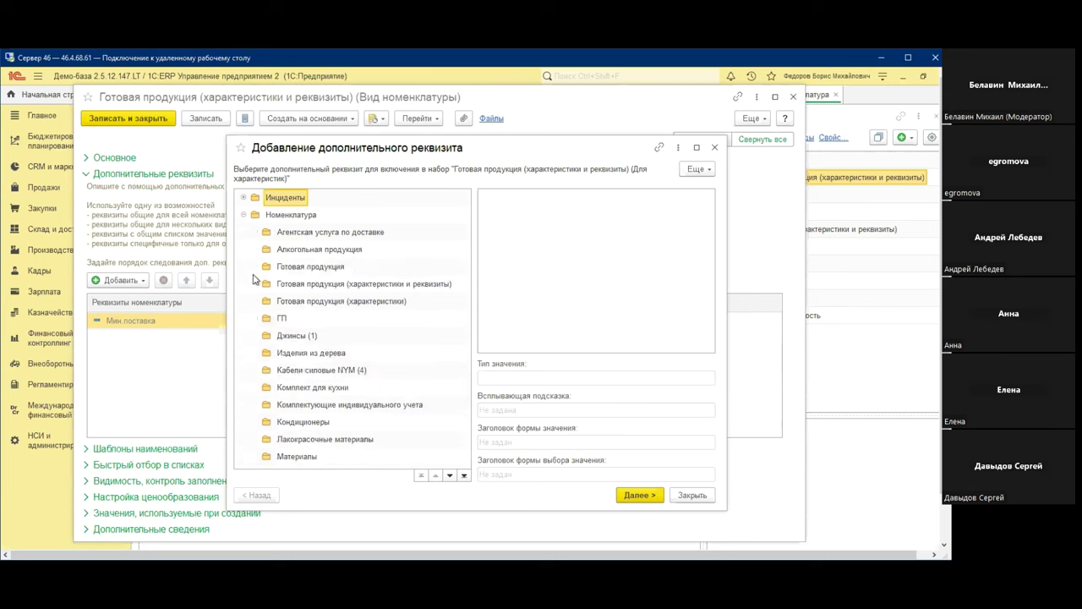
scroll(253, 280, down, 5)
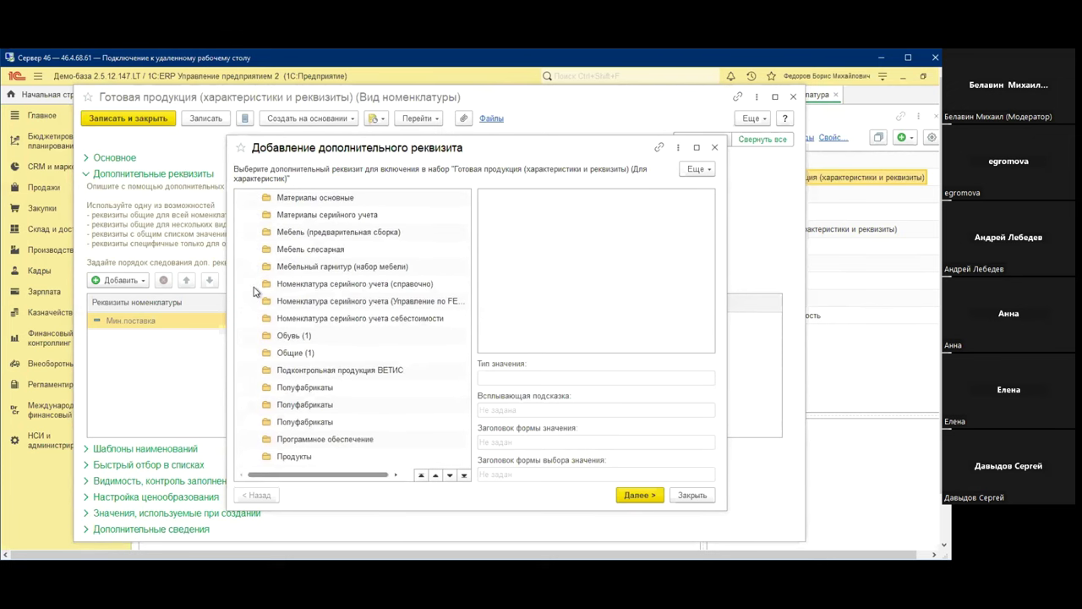
scroll(254, 291, down, 10)
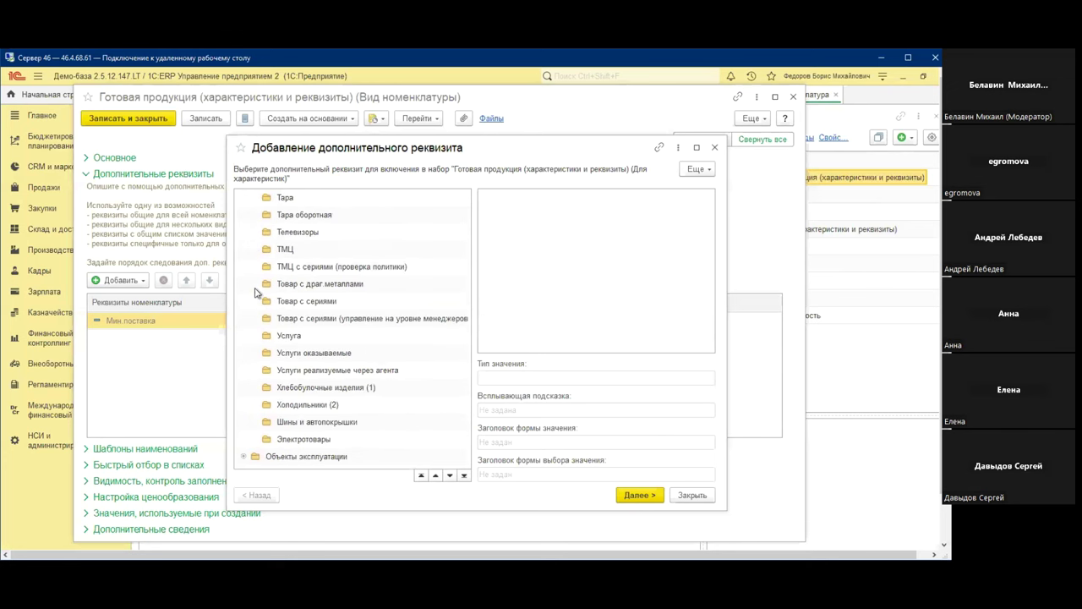
scroll(254, 291, down, 1)
scroll(254, 290, up, 5)
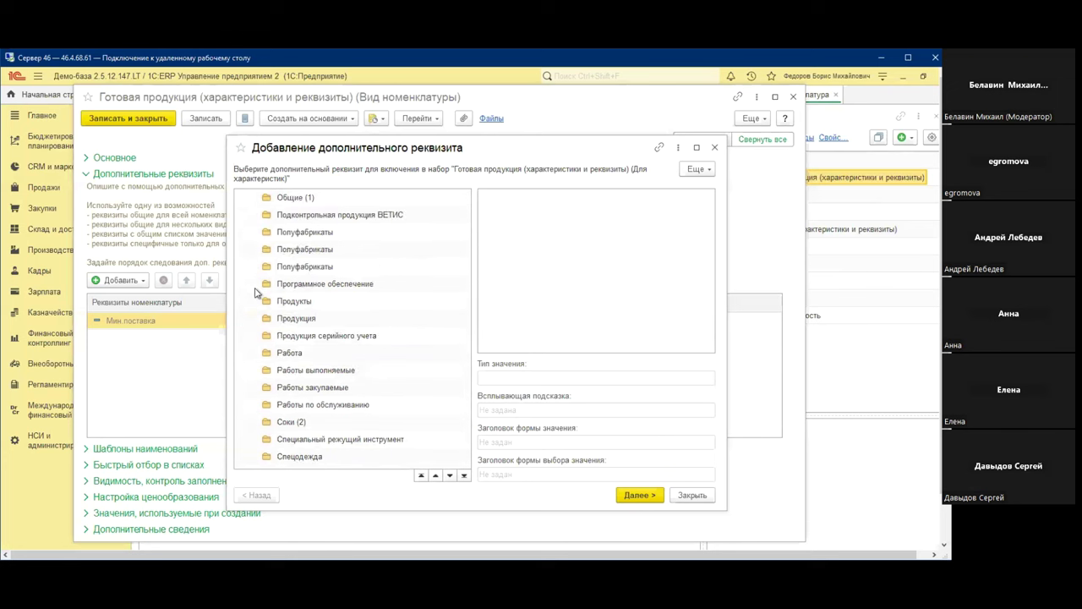
scroll(254, 291, up, 4)
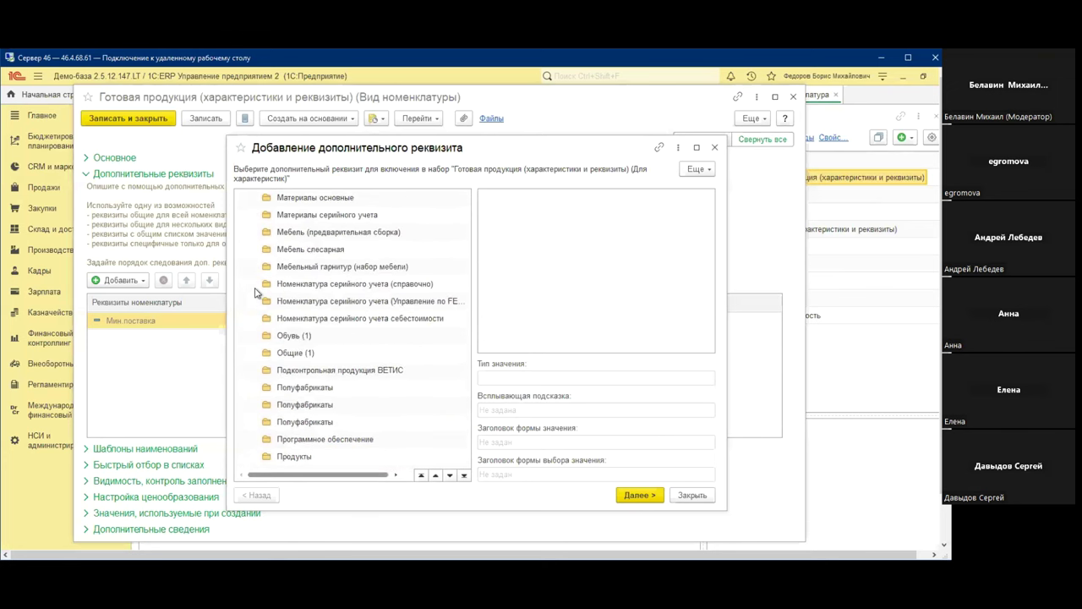
click(294, 352)
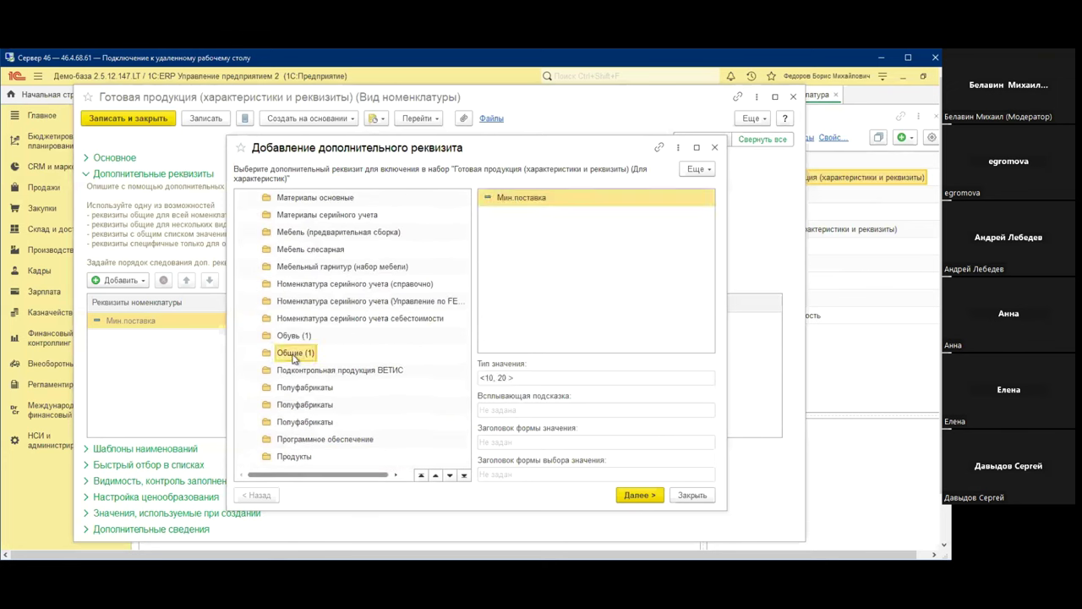
click(293, 336)
scroll(293, 341, up, 3)
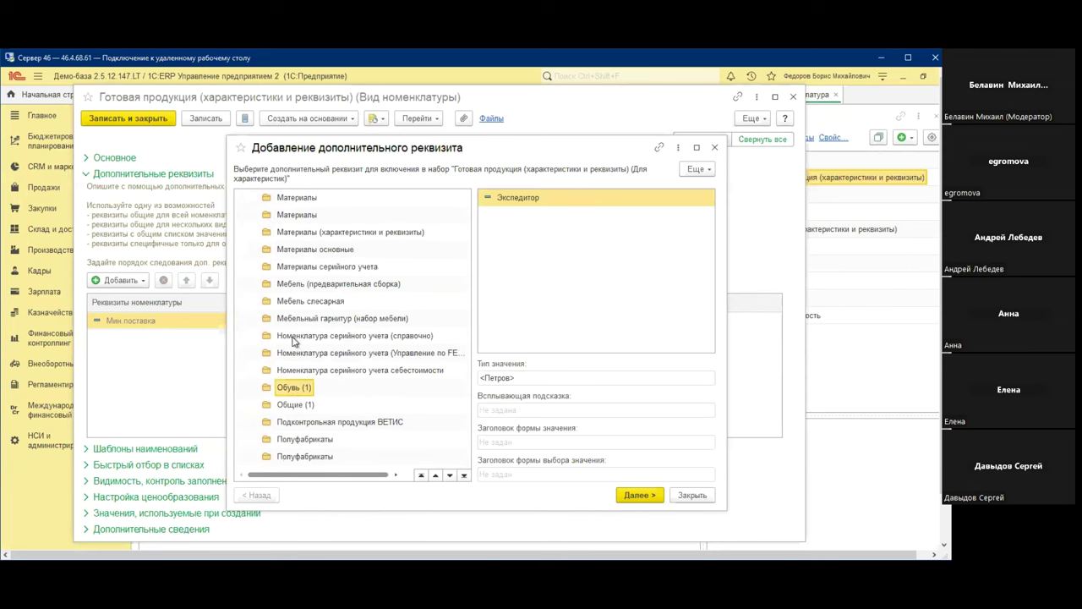
click(294, 337)
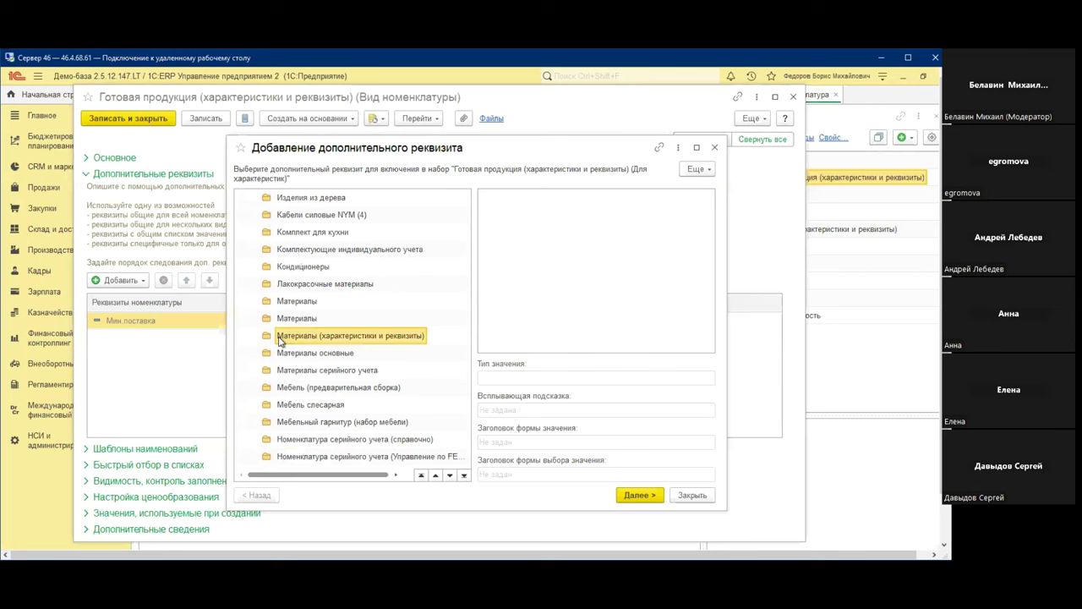
scroll(281, 323, up, 2)
scroll(282, 323, up, 1)
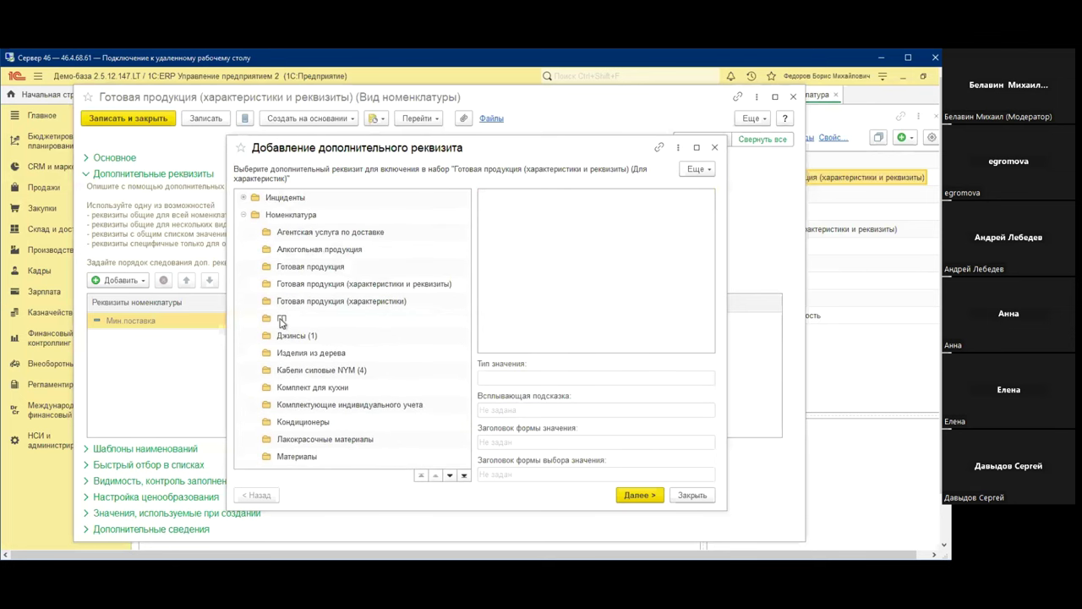
click(714, 147)
click(794, 97)
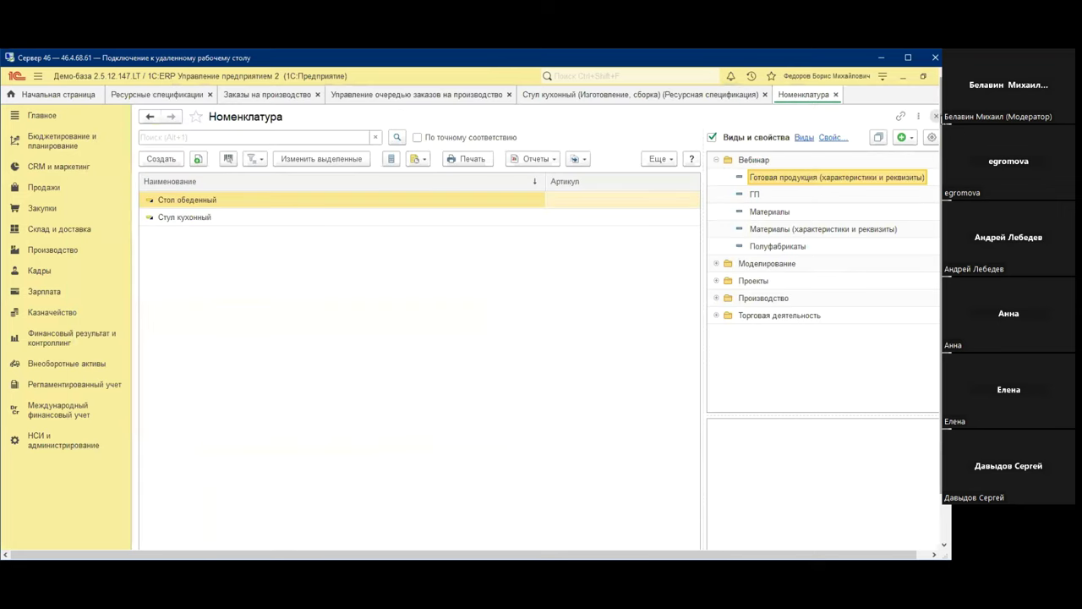
Close the item list, the kitchen chair specification, the production queue, the production orders and the resource specifications
click(933, 118)
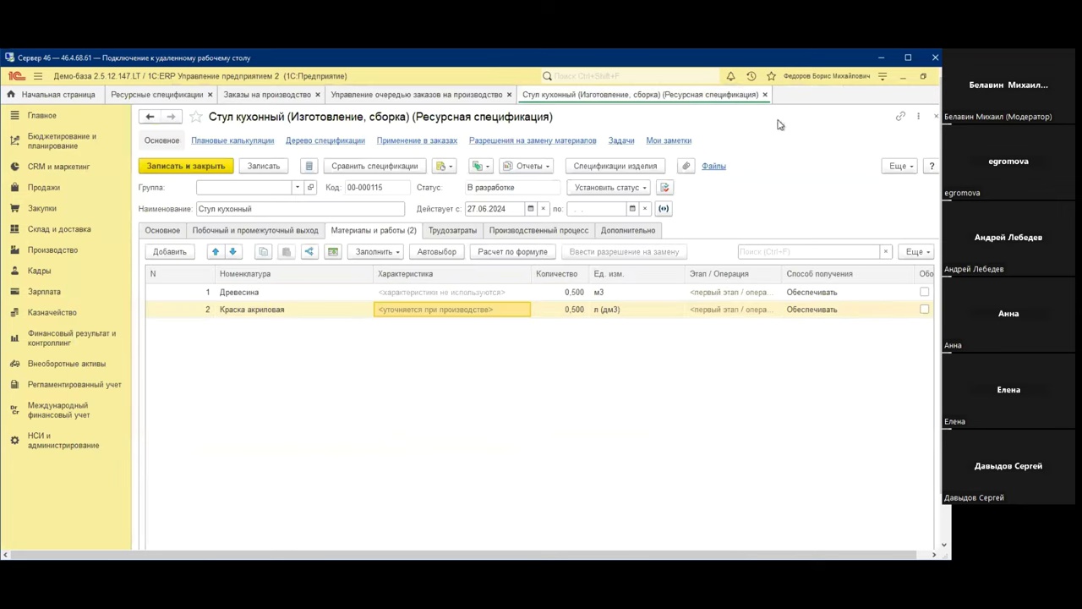
click(765, 94)
click(508, 95)
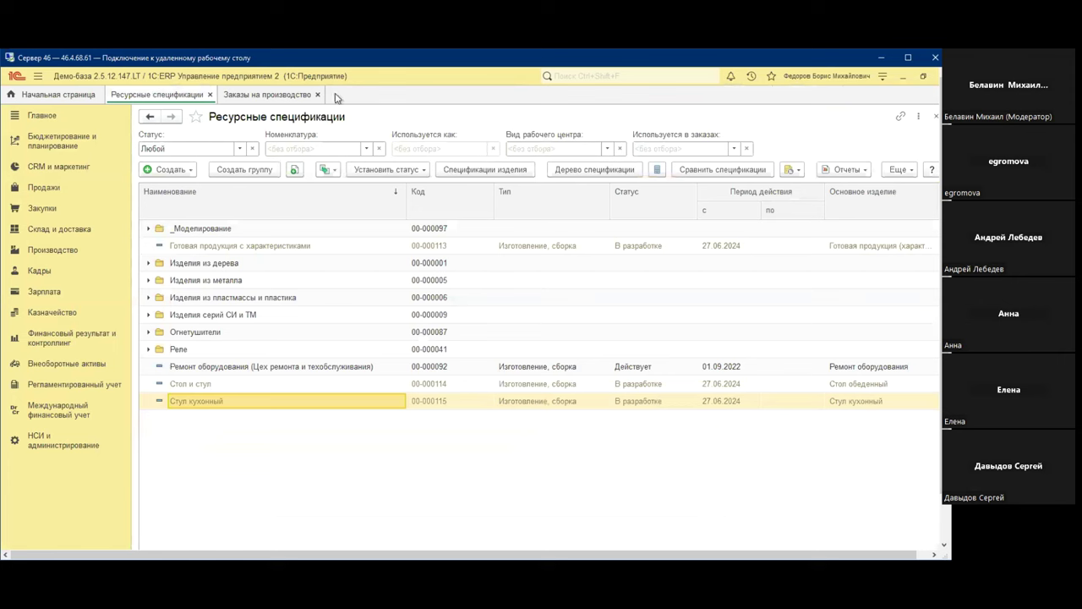
click(317, 95)
click(210, 94)
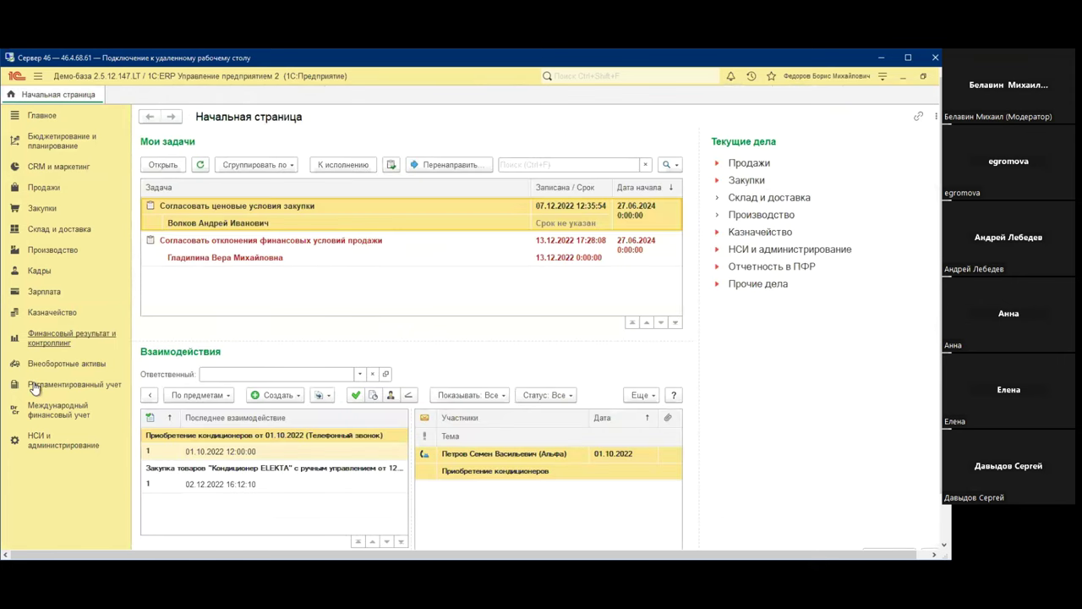
Reopen the Номенклатура list from the master data section and open the item kind "Готовая продукция (характеристики и реквизиты)"
click(37, 442)
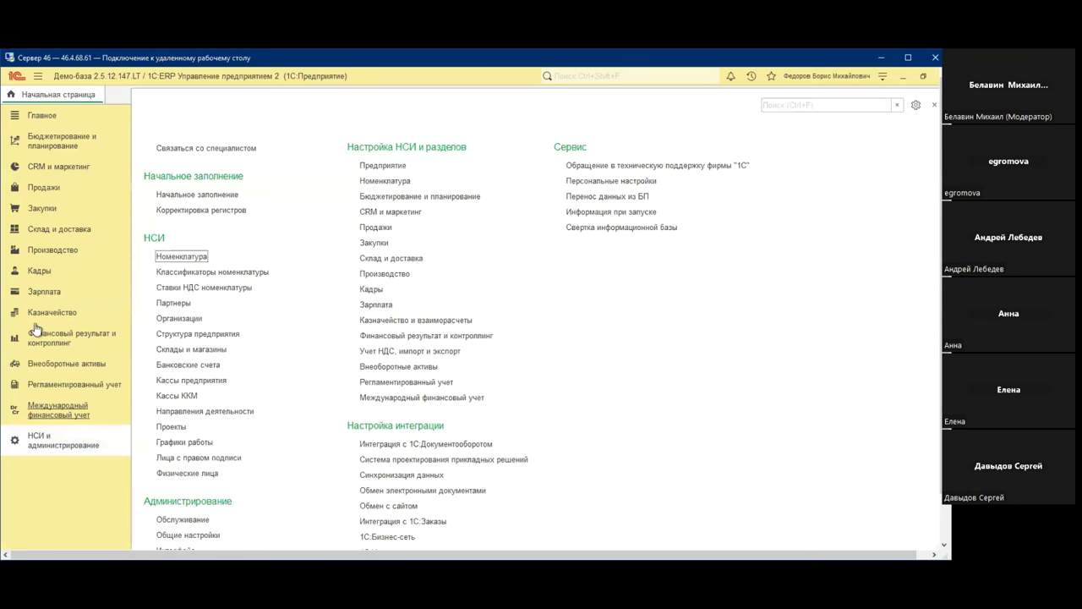
click(195, 257)
click(816, 180)
double_click(792, 184)
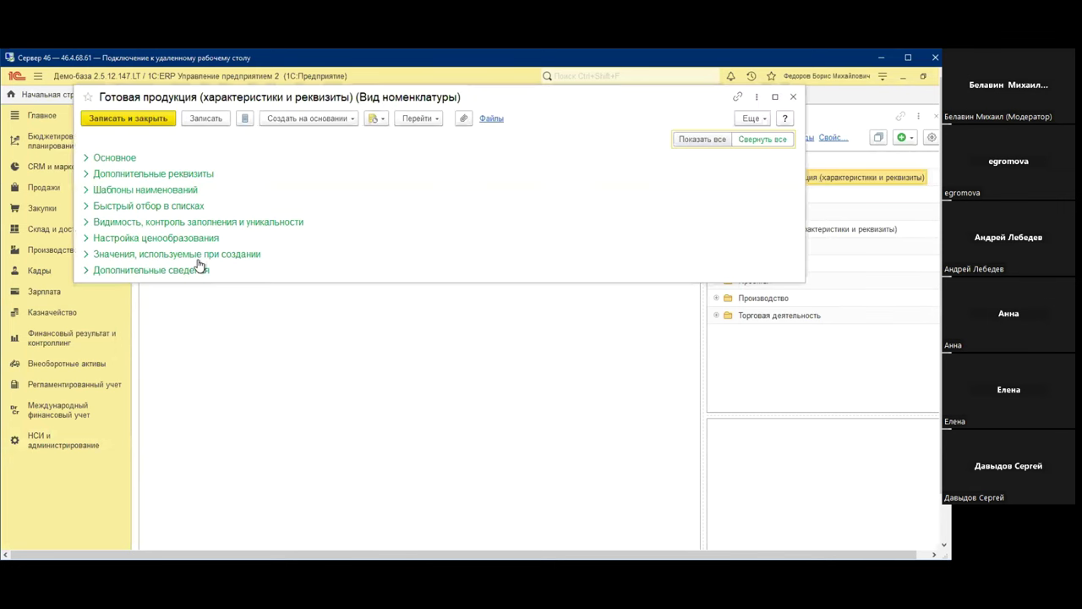
Add the Цвет attribute from the set "Материалы (характеристики и реквизиты) (Для характеристик)" to the characteristic attributes, keeping the attribute as is
click(179, 174)
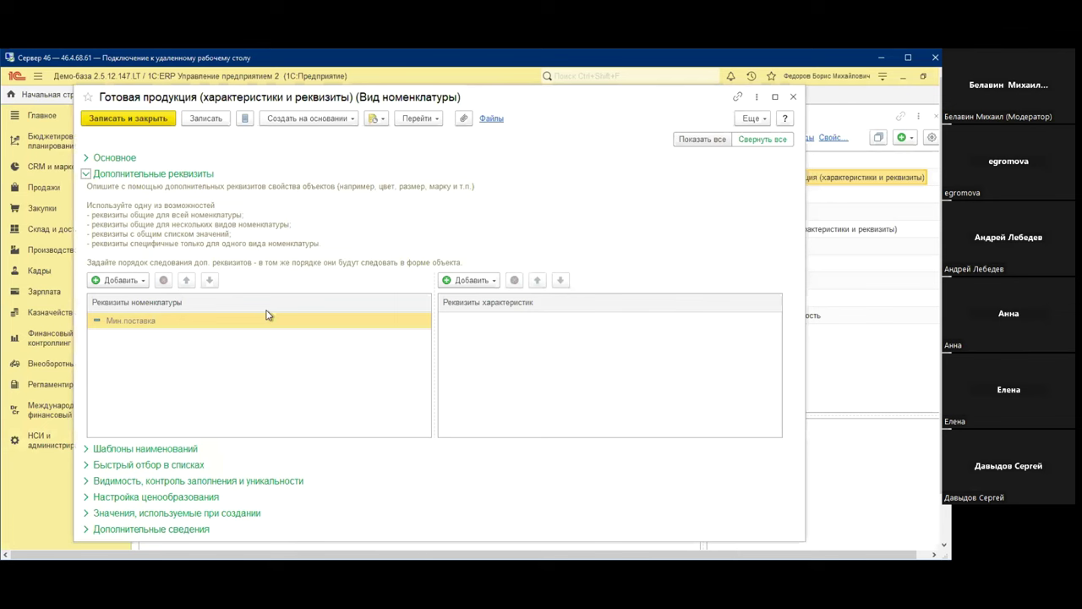
click(489, 281)
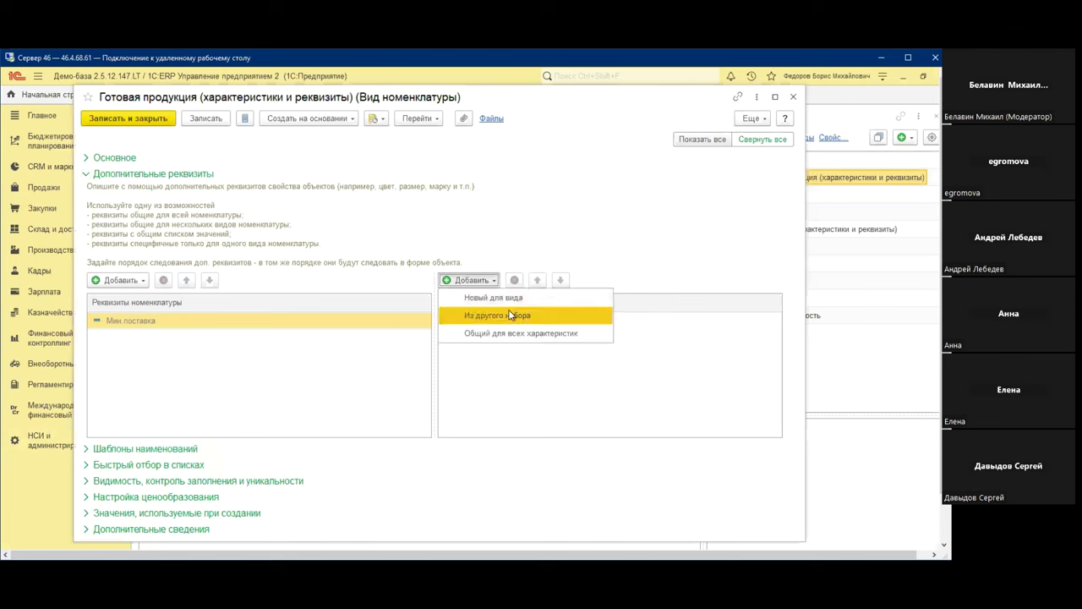
click(511, 316)
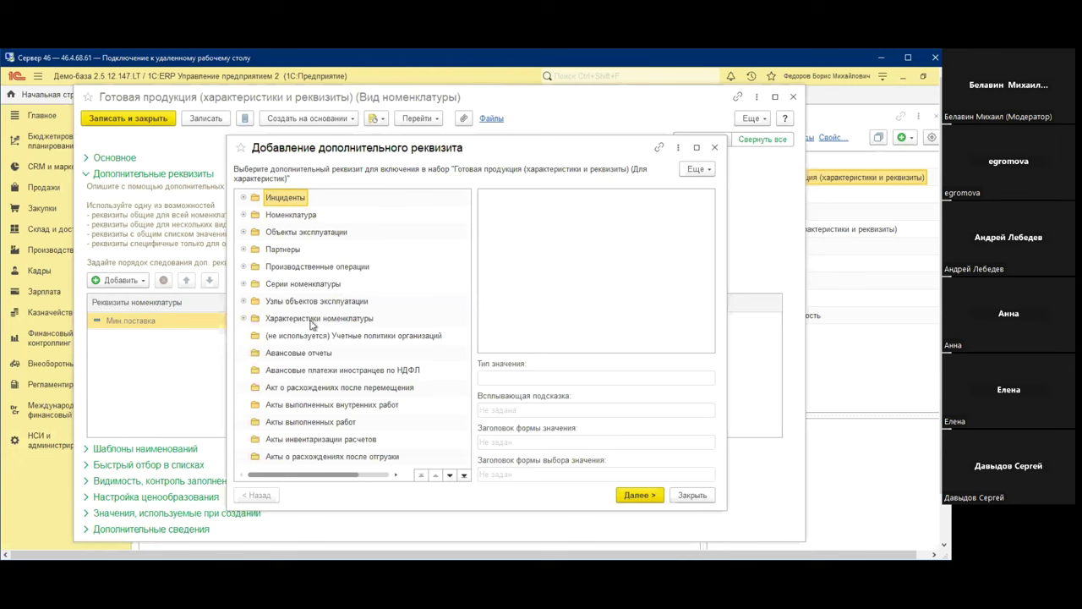
click(314, 321)
click(243, 319)
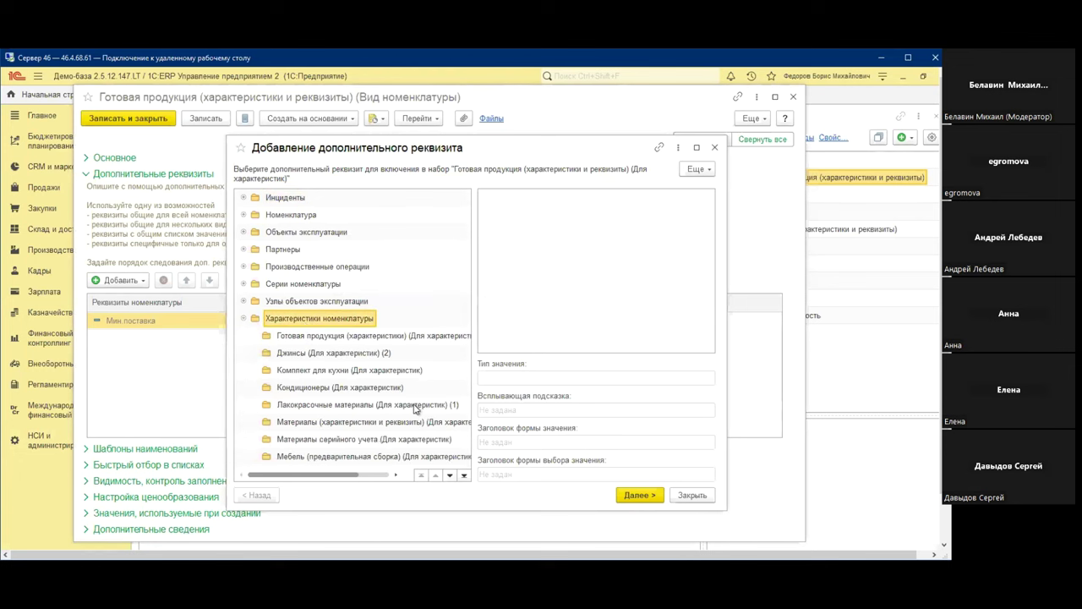
scroll(415, 409, down, 1)
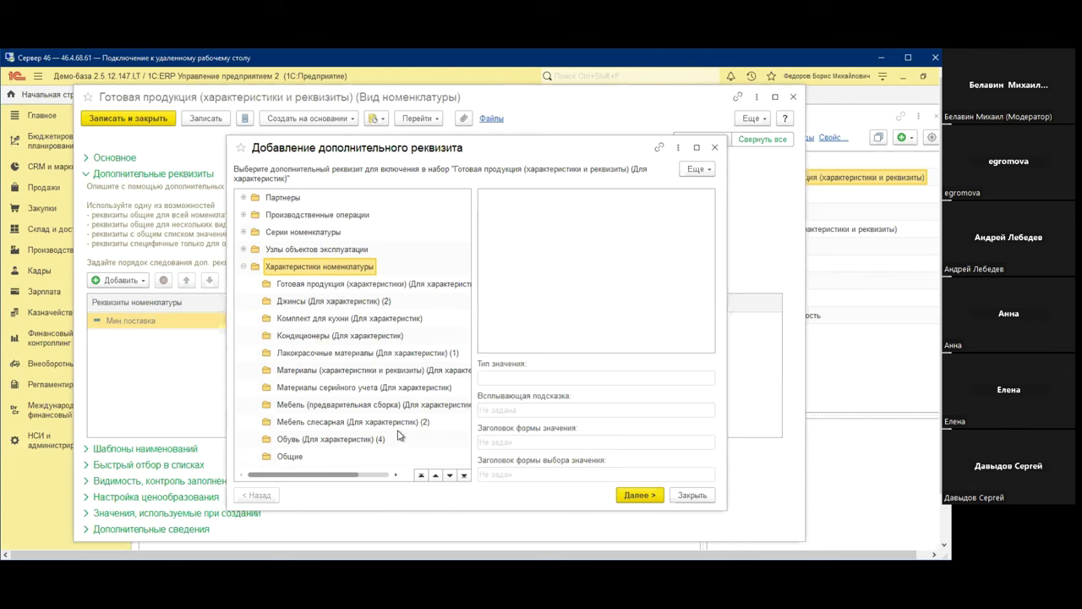
click(406, 373)
double_click(517, 200)
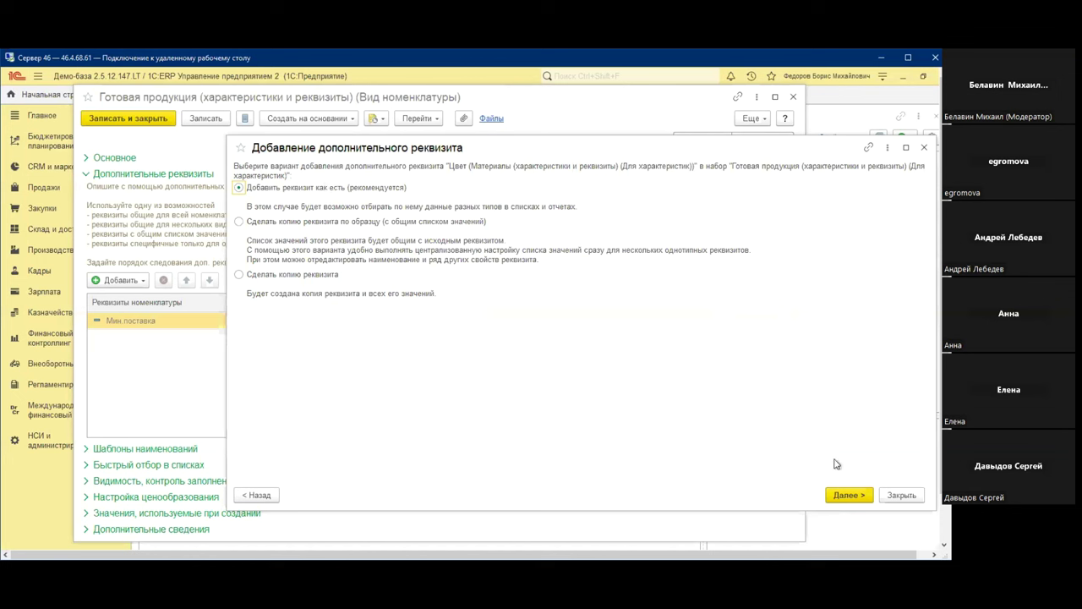
click(850, 494)
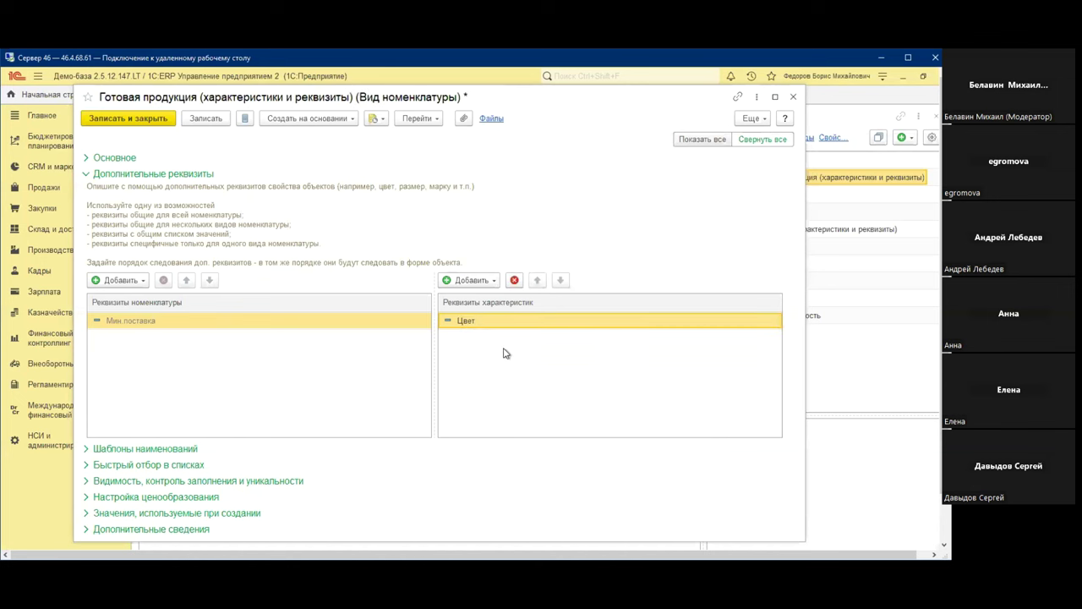
Review the added Цвет attribute's values and main settings, close it, and save and close the finished-goods item kind
double_click(499, 324)
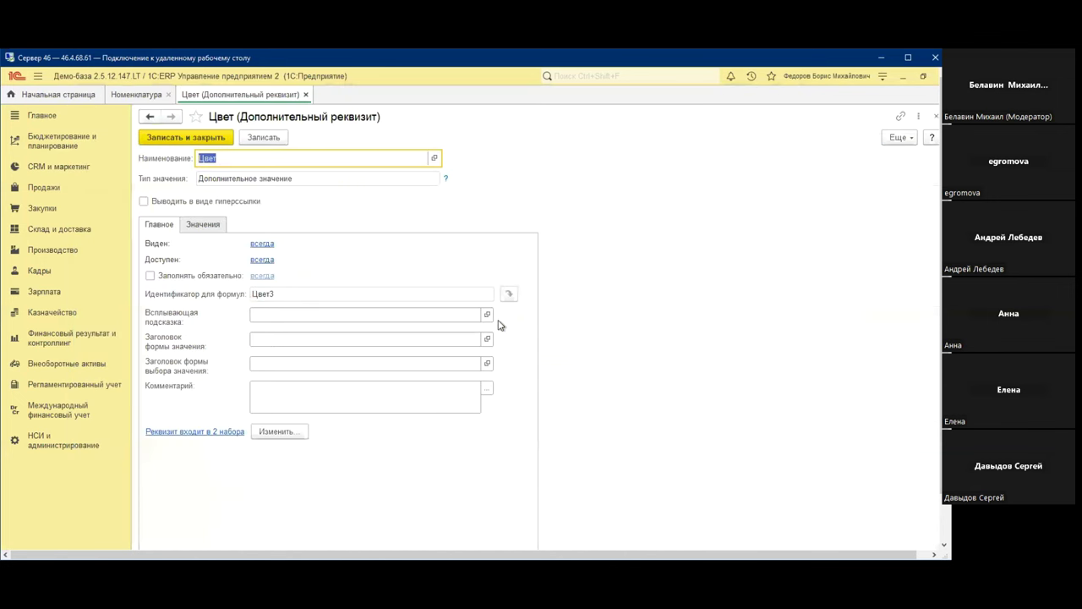
click(206, 225)
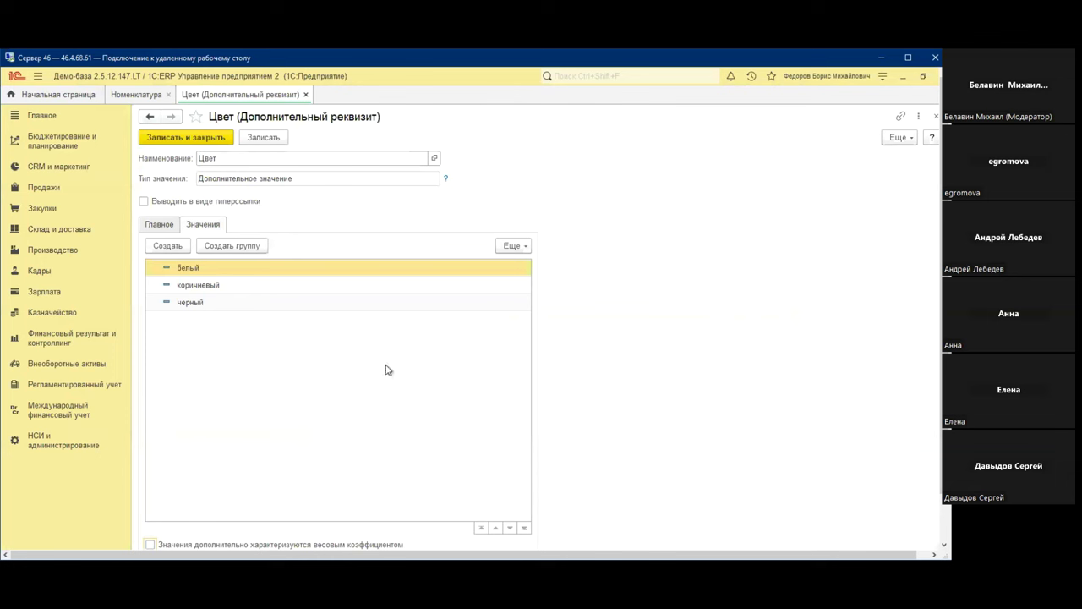
click(160, 225)
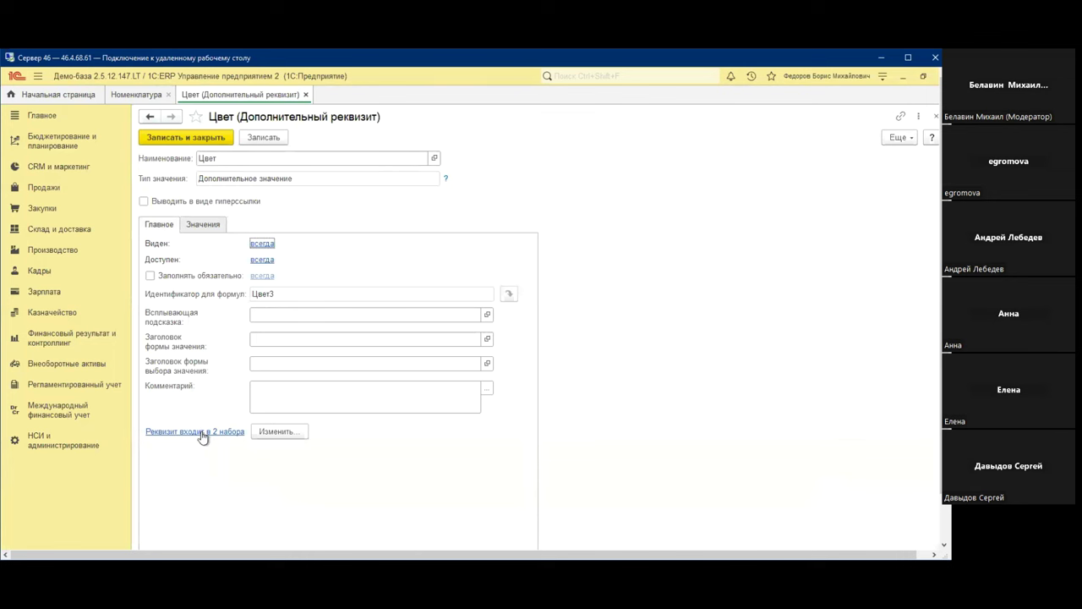
click(935, 116)
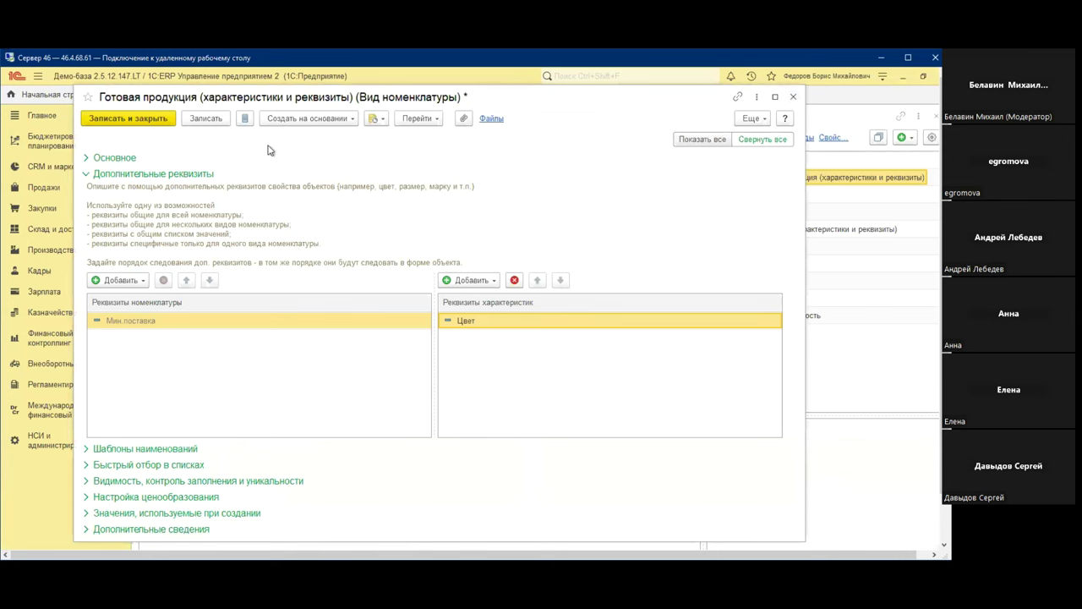
click(152, 122)
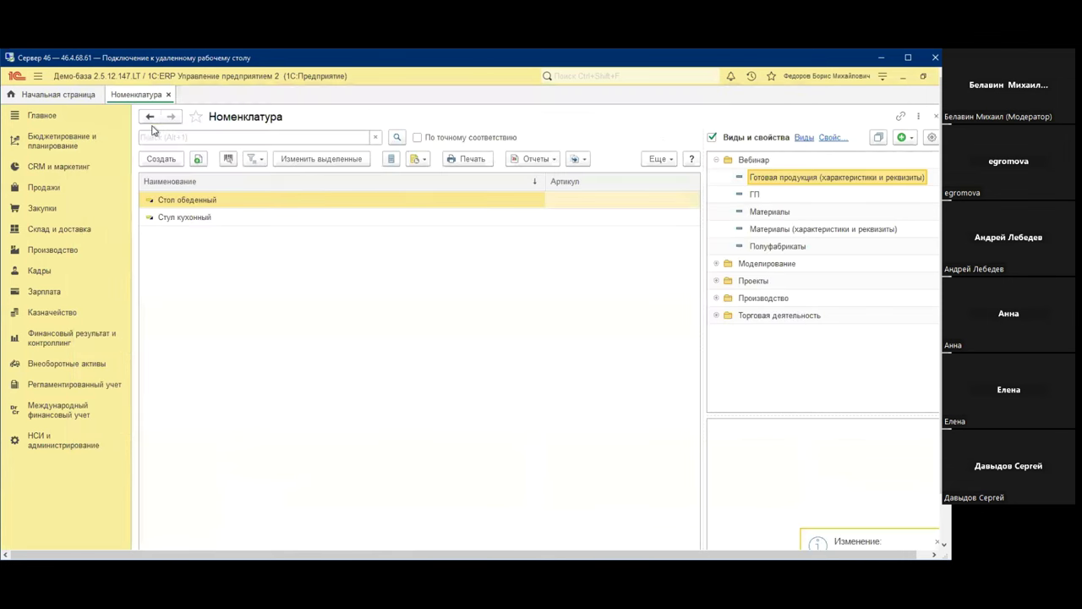
Reopen the item kind "Готовая продукция (характеристики и реквизиты)" and start a new kind-specific characteristic attribute named Лакированый
double_click(879, 180)
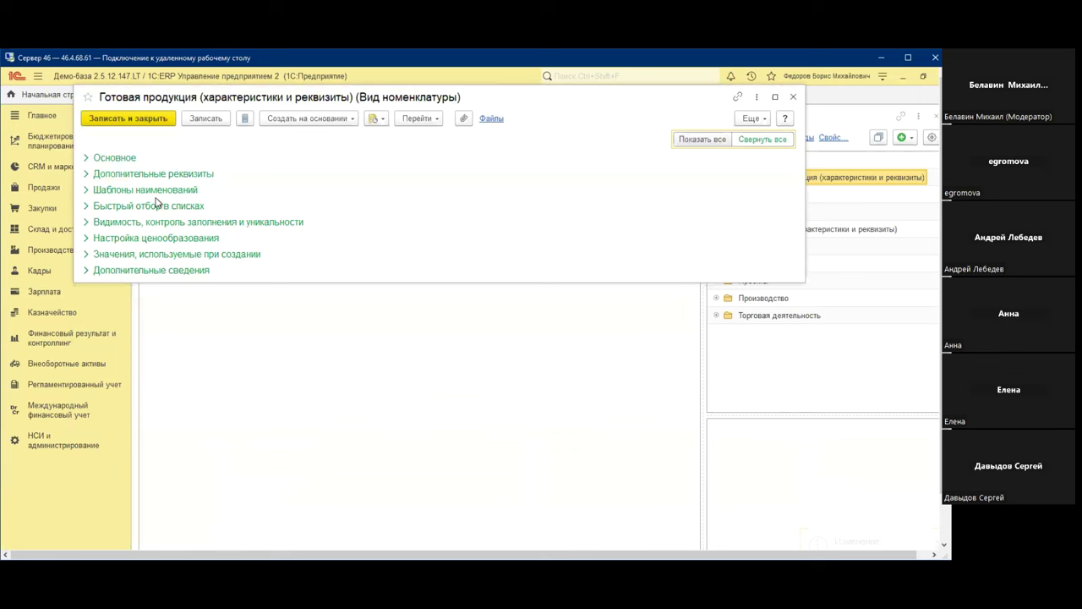
click(168, 175)
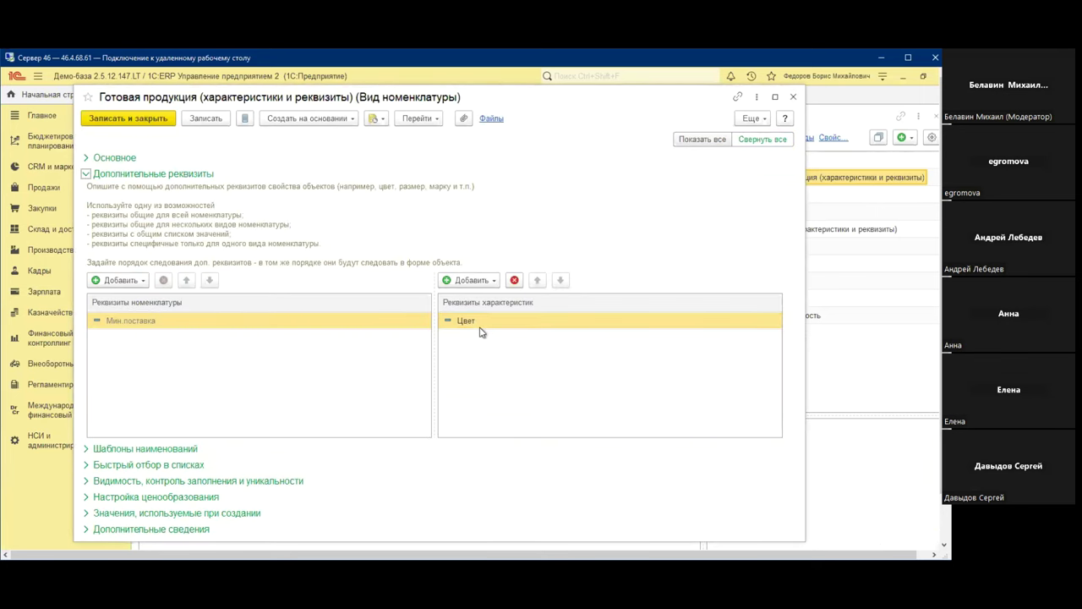
click(478, 280)
click(512, 297)
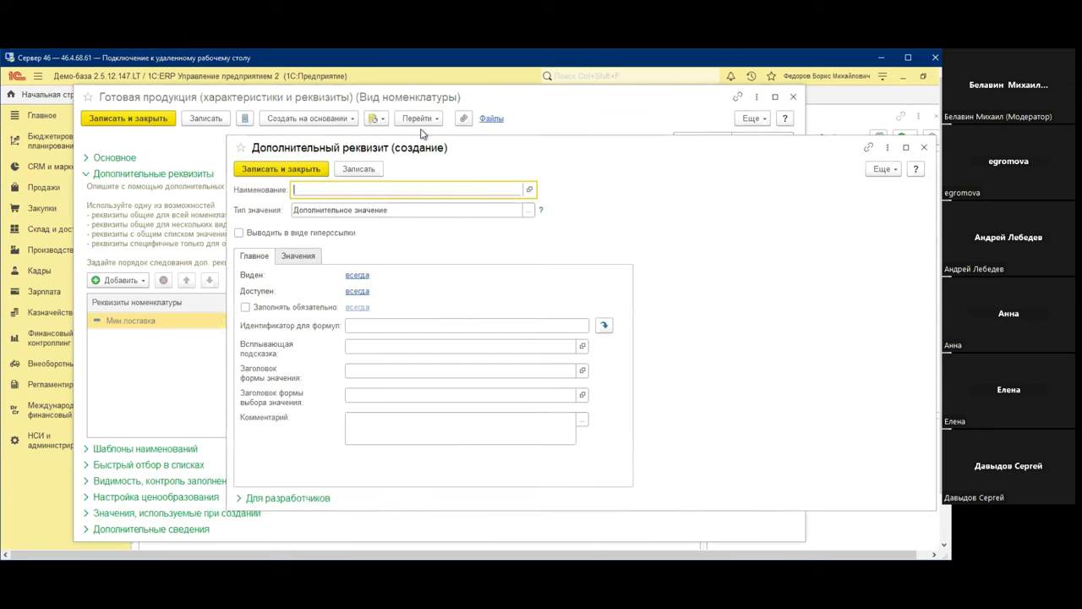
click(298, 255)
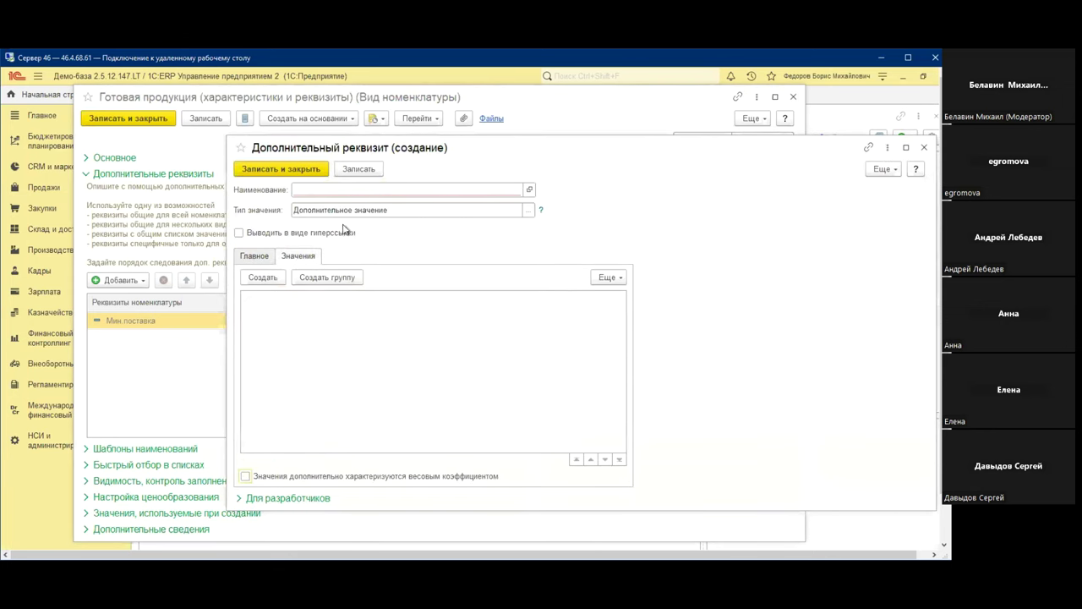
click(346, 193)
text(Лакированый)
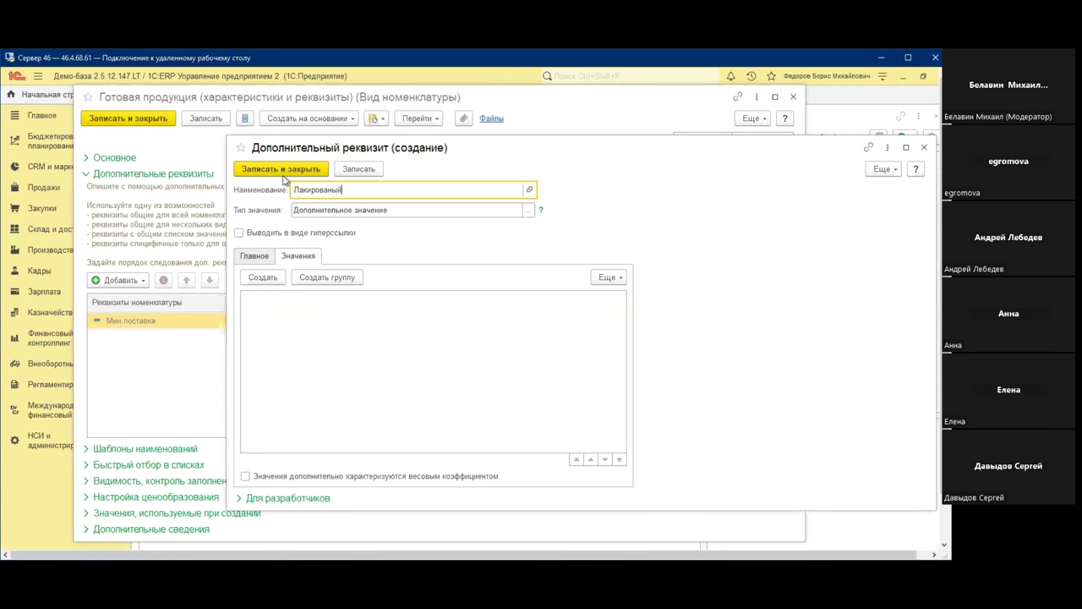
key(Tab)
Set the new attribute's value type to Булево, save the attribute, and close the item kind with its changes saved
click(530, 210)
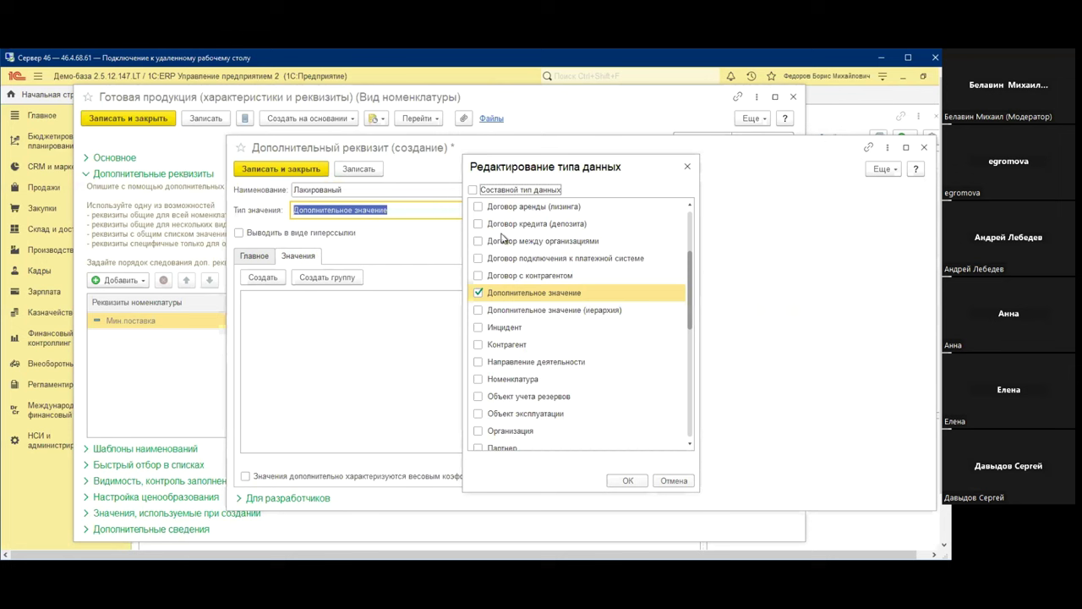
scroll(541, 395, down, 2)
scroll(543, 395, down, 3)
scroll(542, 395, up, 7)
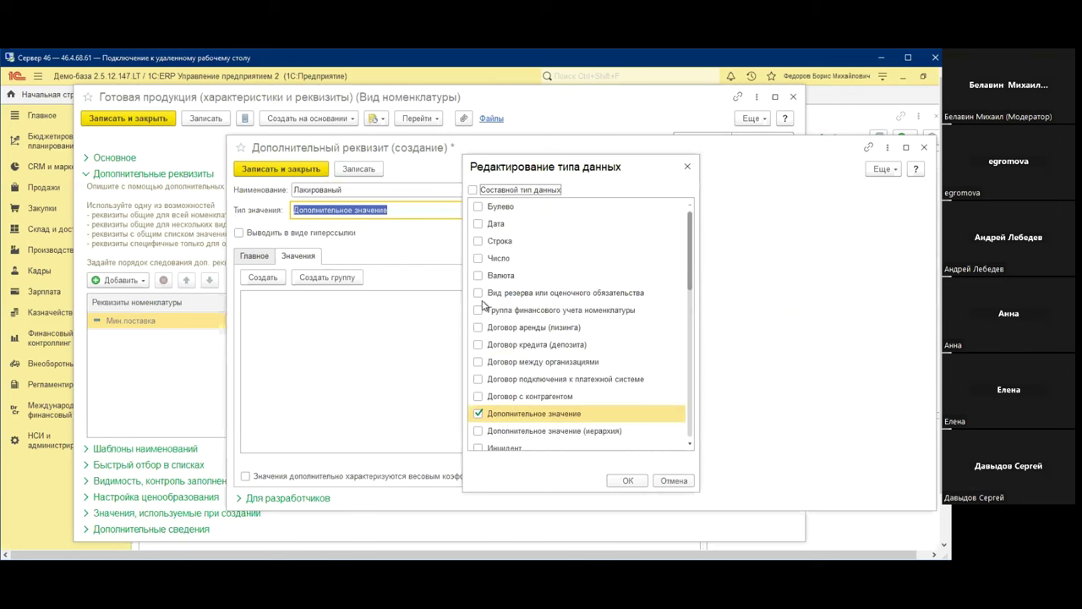
click(478, 207)
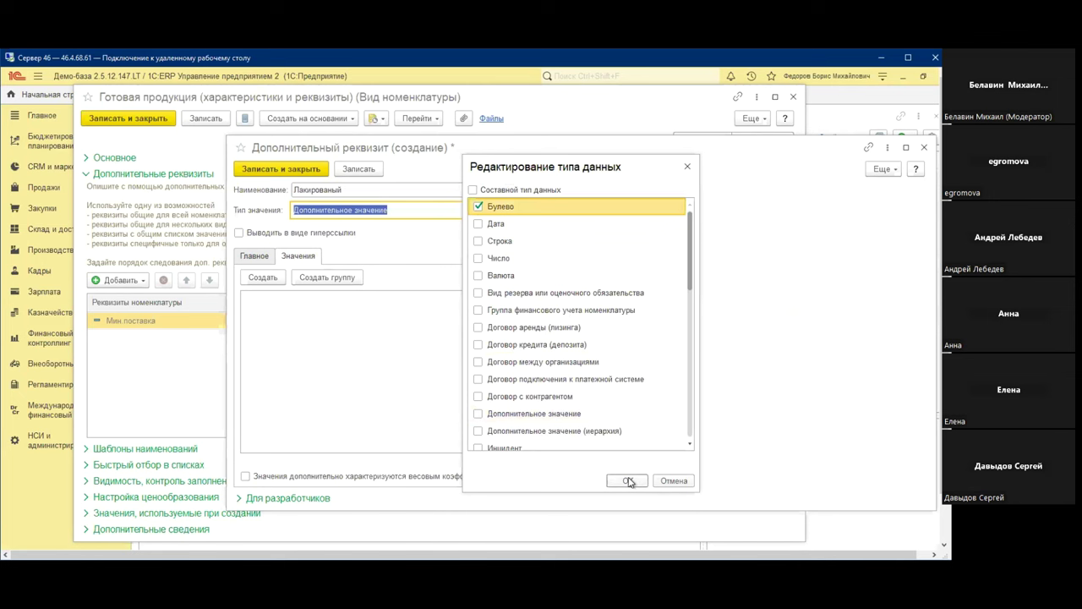
click(628, 480)
click(295, 166)
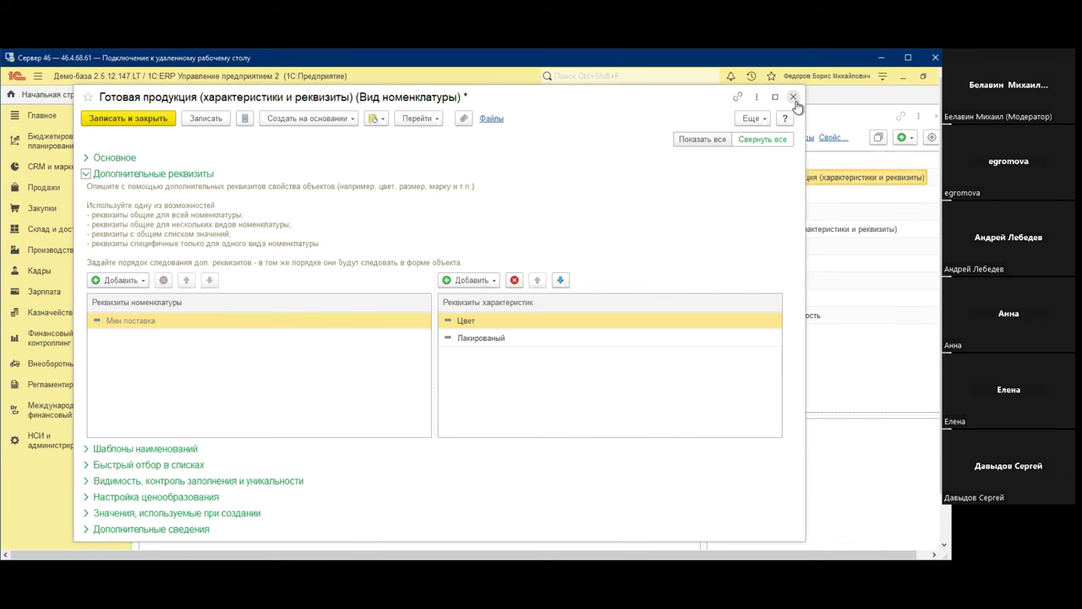
click(794, 98)
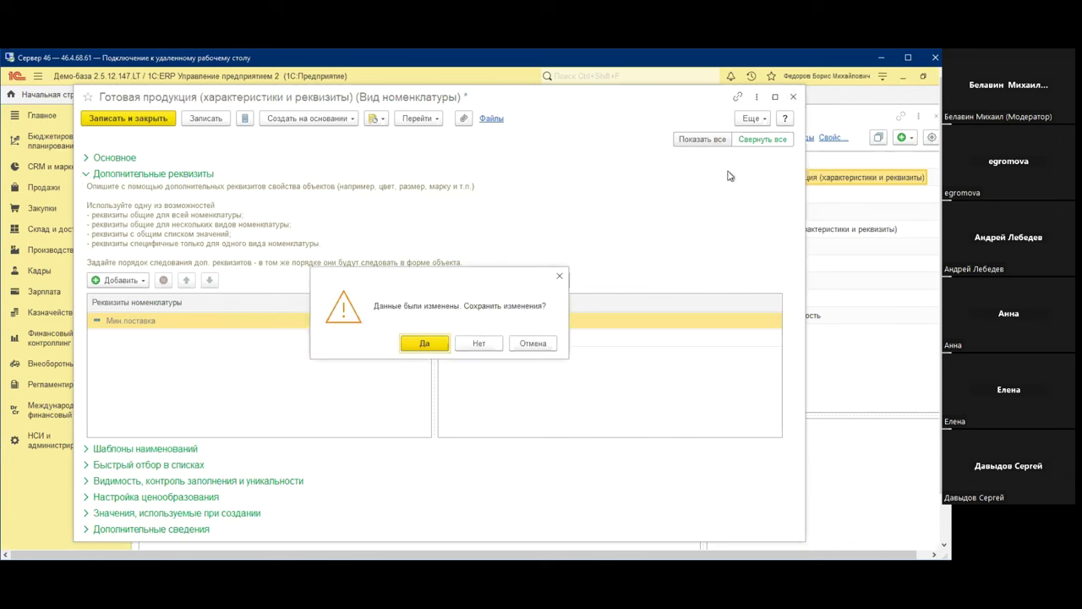
click(427, 350)
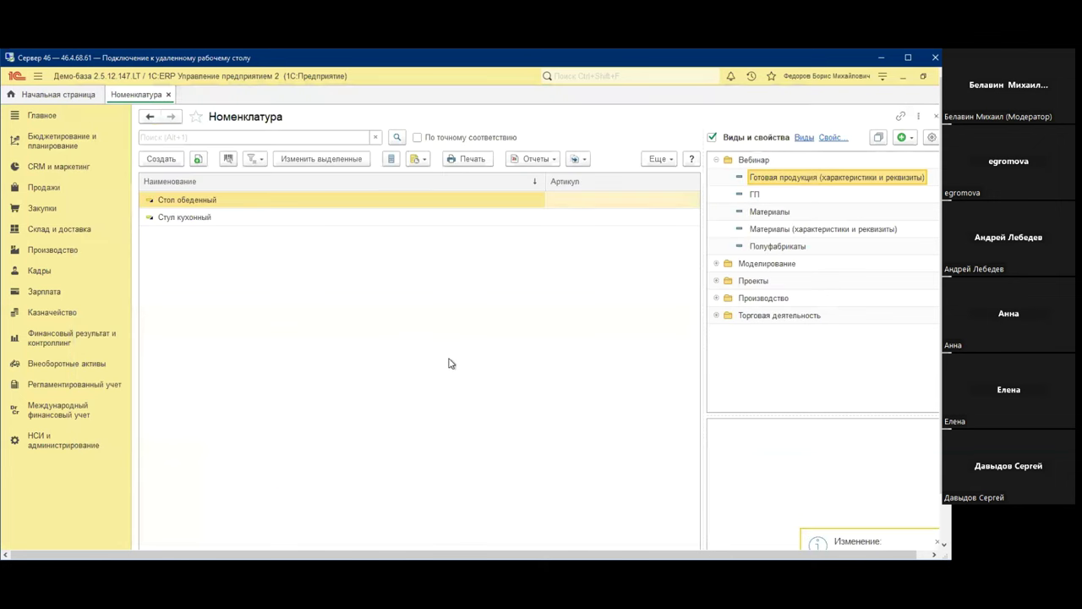
Open the item Стул кухонный, go to its list of characteristics and open the белый characteristic
click(190, 217)
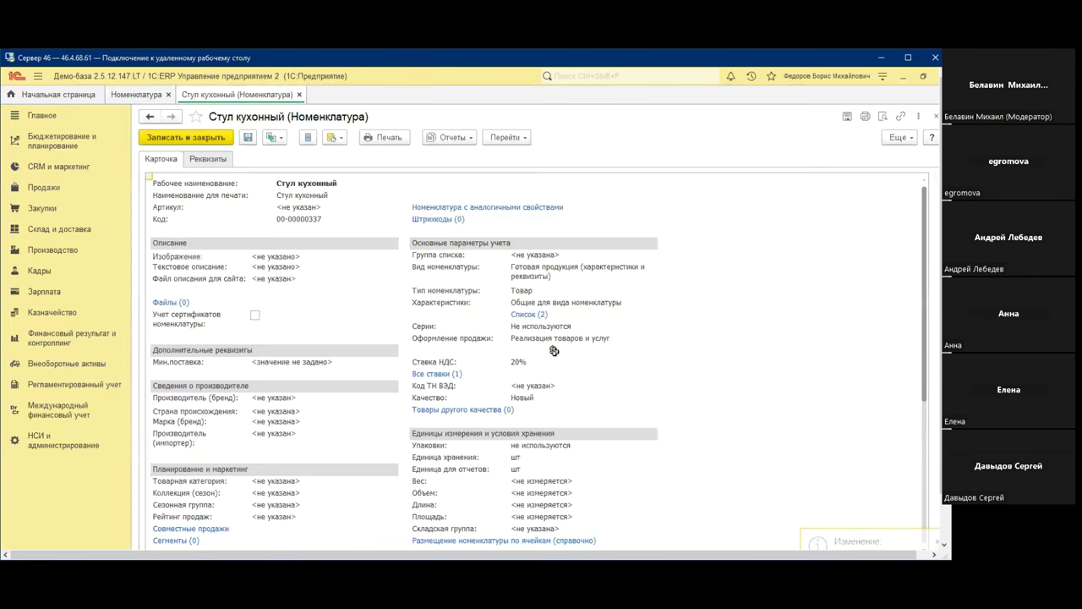
click(528, 314)
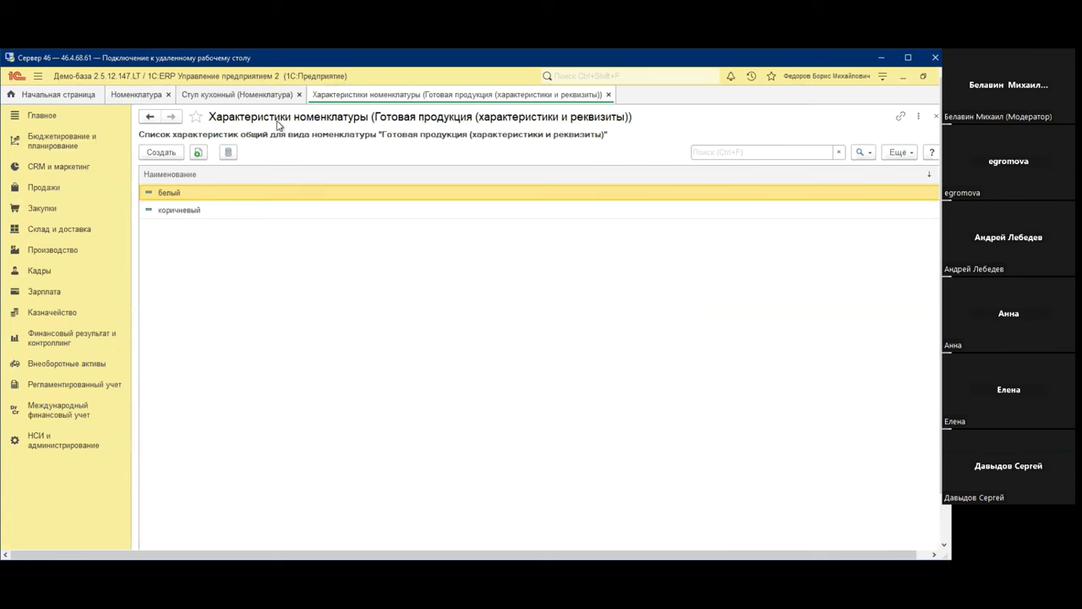
double_click(213, 199)
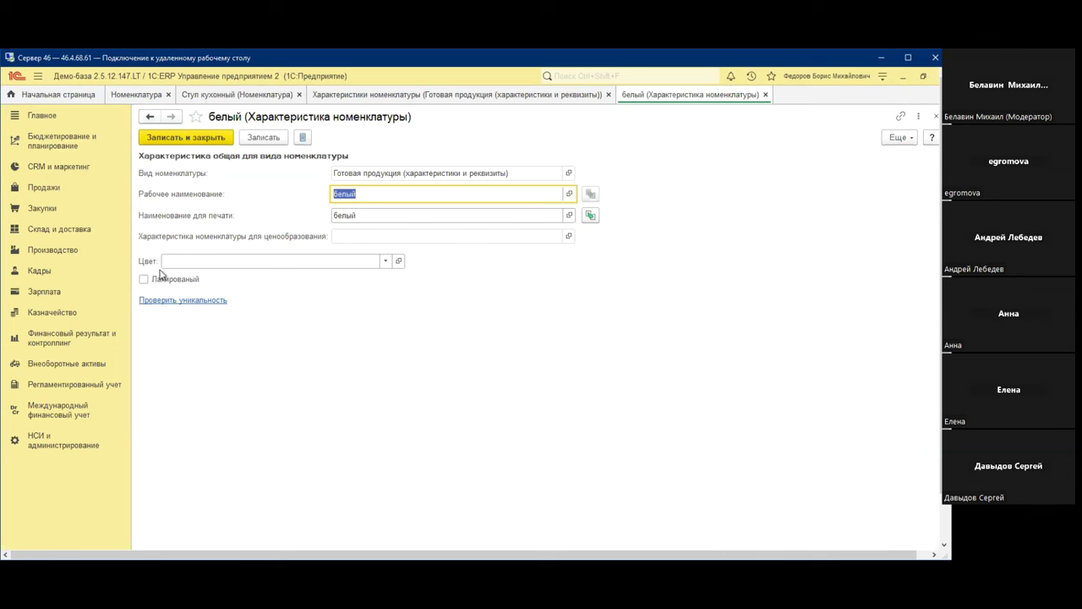
Set Цвет to белый in the белый characteristic, then save and close it
click(386, 262)
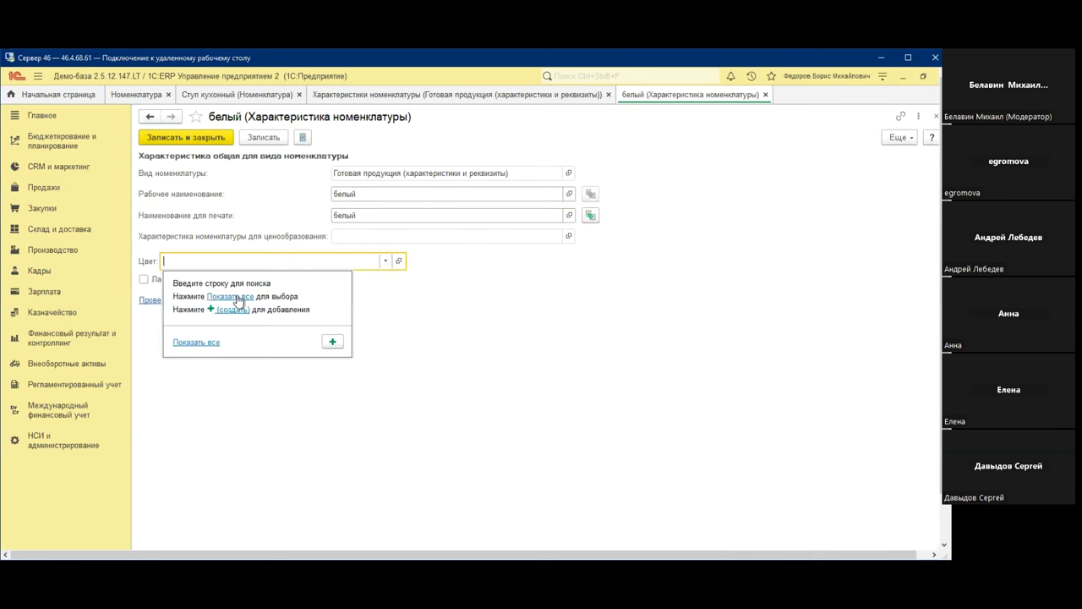
double_click(335, 210)
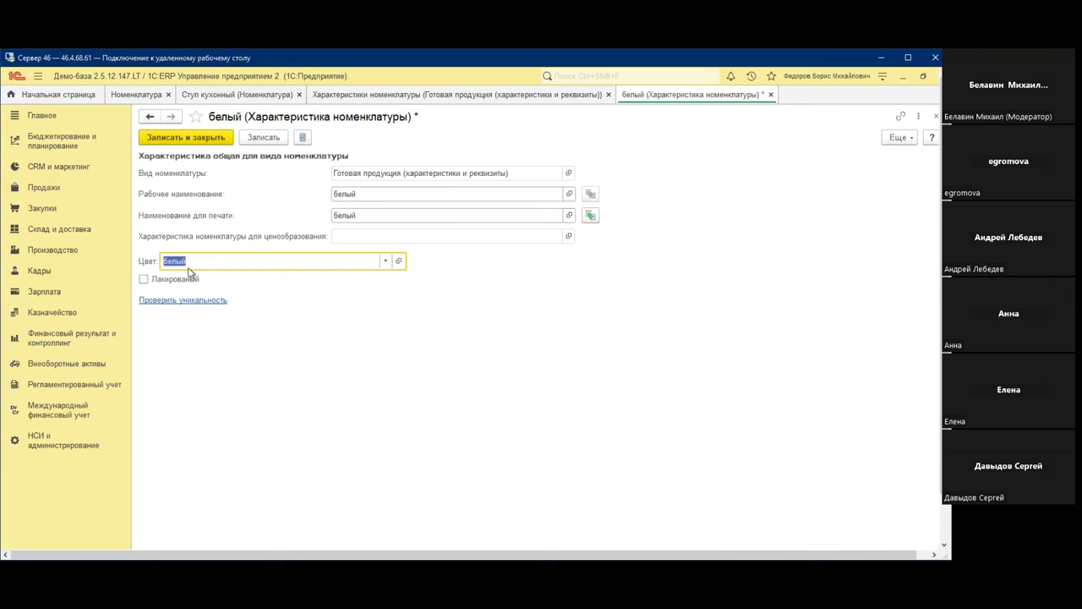
click(222, 258)
double_click(341, 192)
double_click(193, 257)
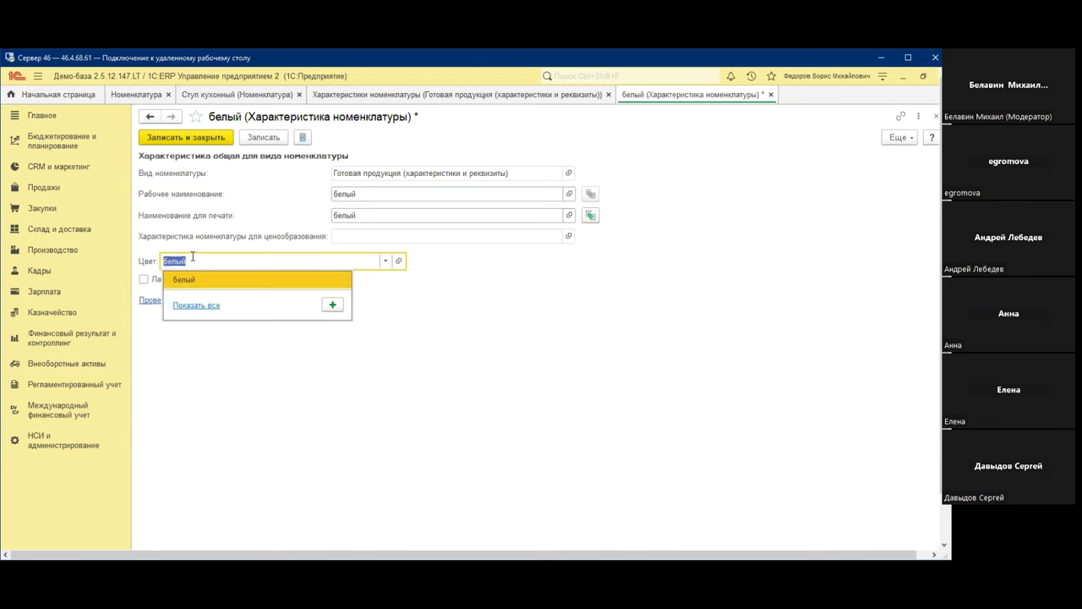
key(Escape)
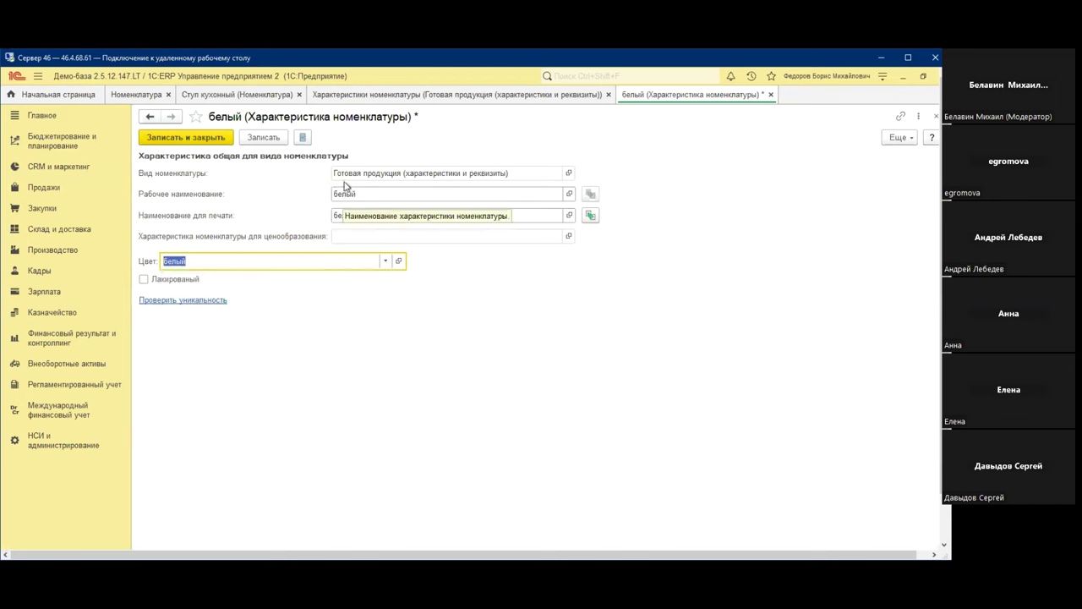
click(222, 138)
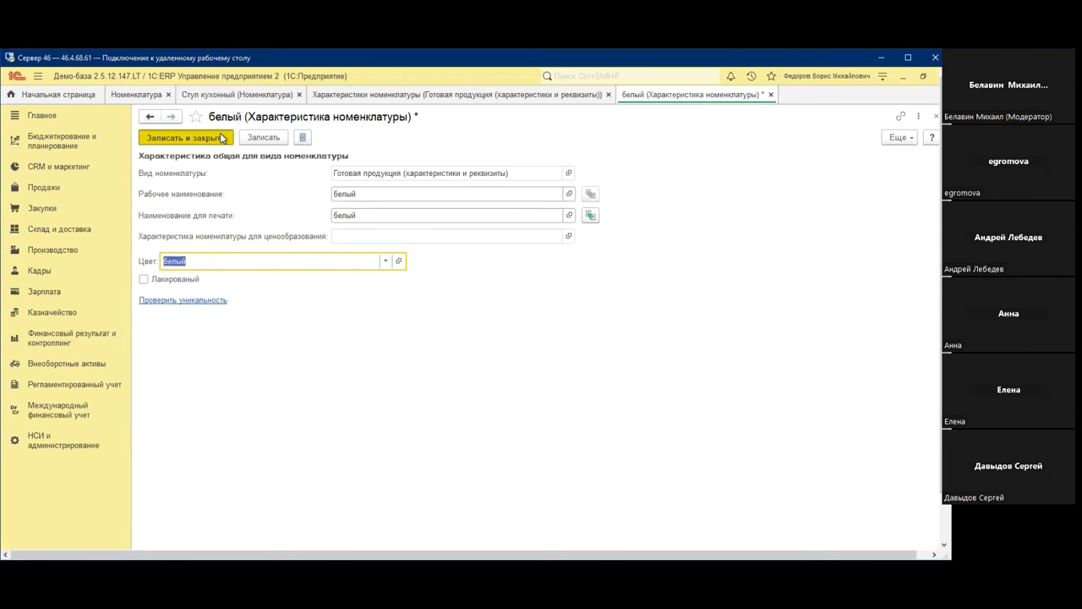
Open the коричневый characteristic, set its Цвет to коричневый, and save and close it
click(177, 213)
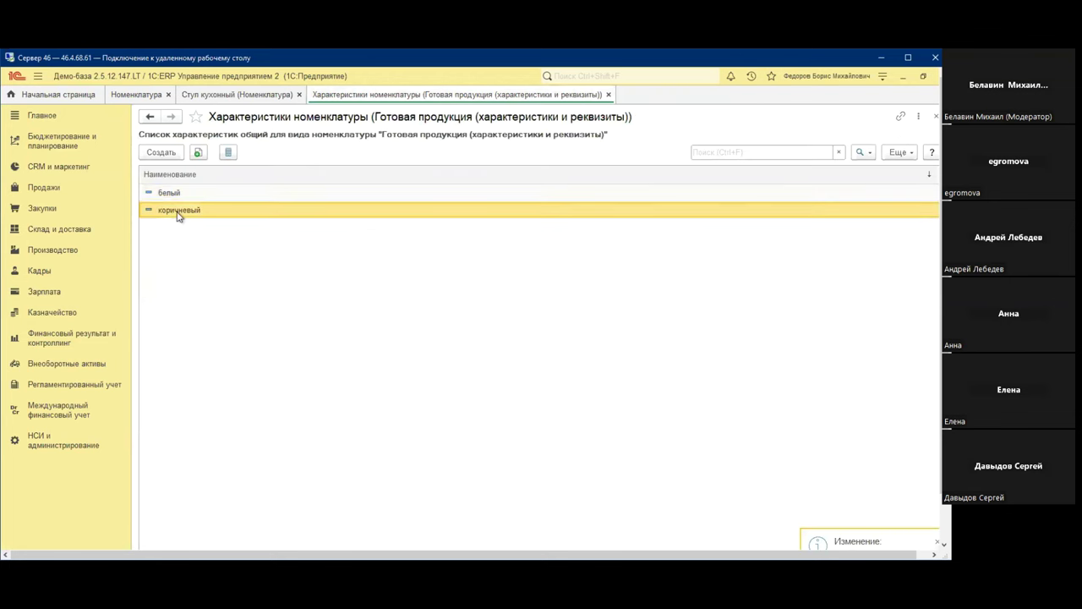
double_click(178, 212)
click(250, 261)
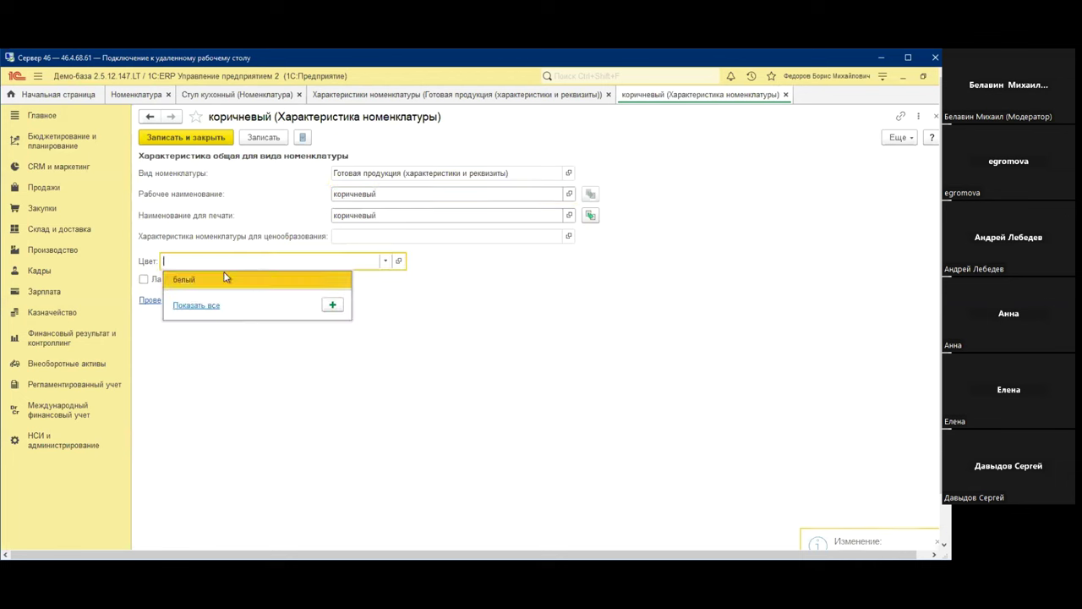
click(204, 305)
double_click(325, 221)
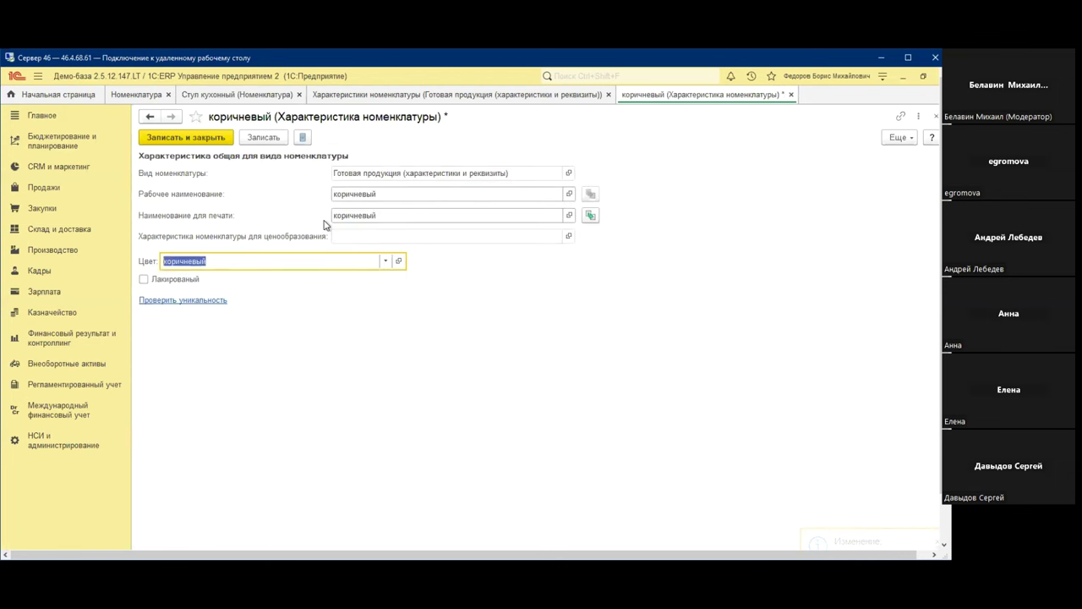
click(186, 137)
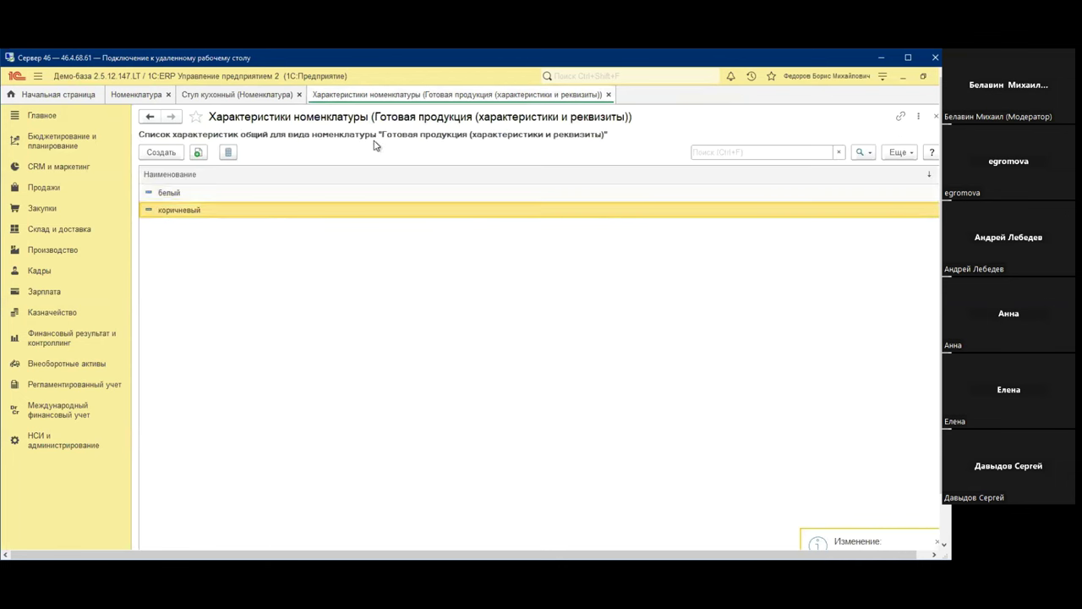
Close Стул кухонный, select the item kind Материалы (характеристики и реквизиты), and open the list of characteristics of Краска акриловая
click(608, 95)
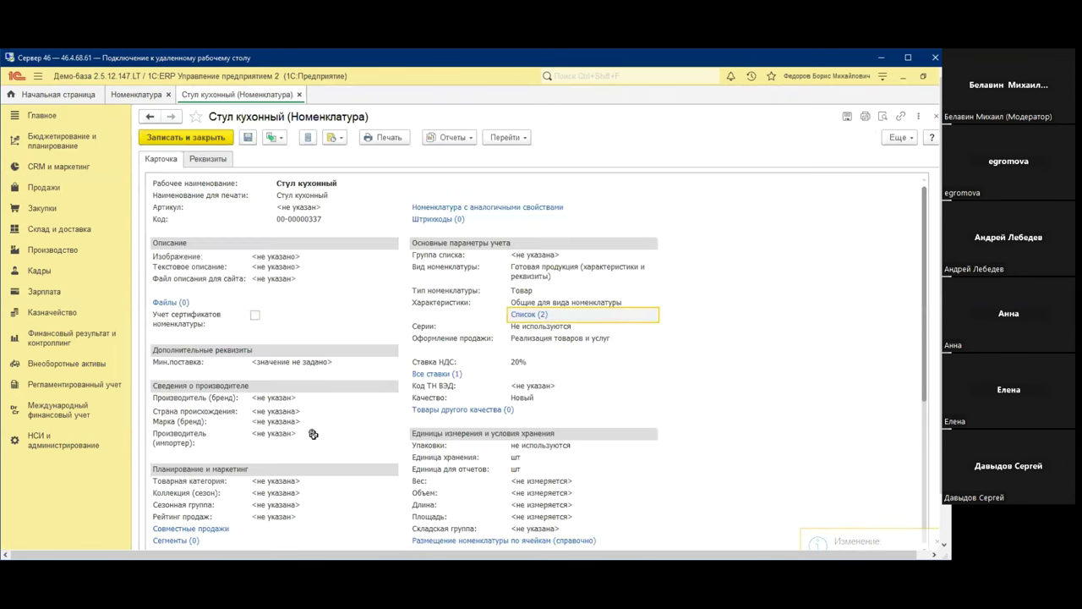
click(298, 94)
click(786, 229)
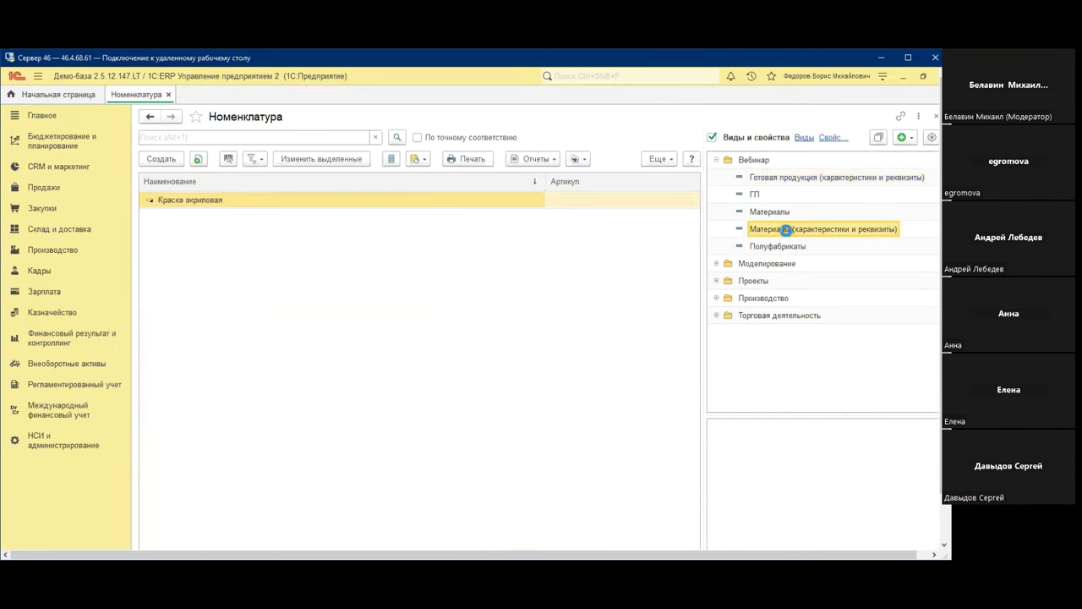
double_click(786, 230)
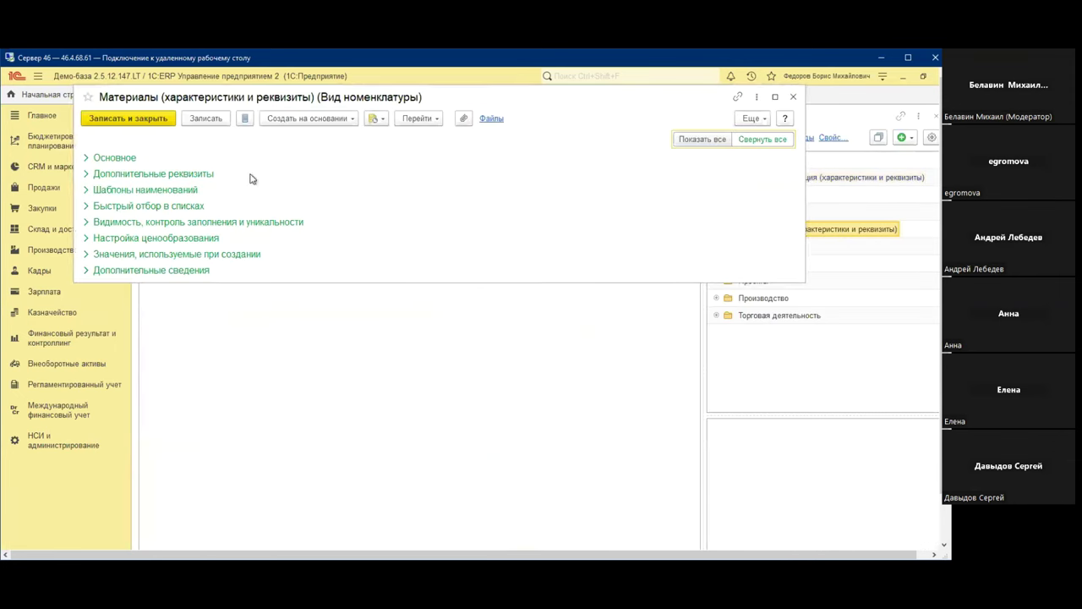
click(792, 98)
double_click(205, 202)
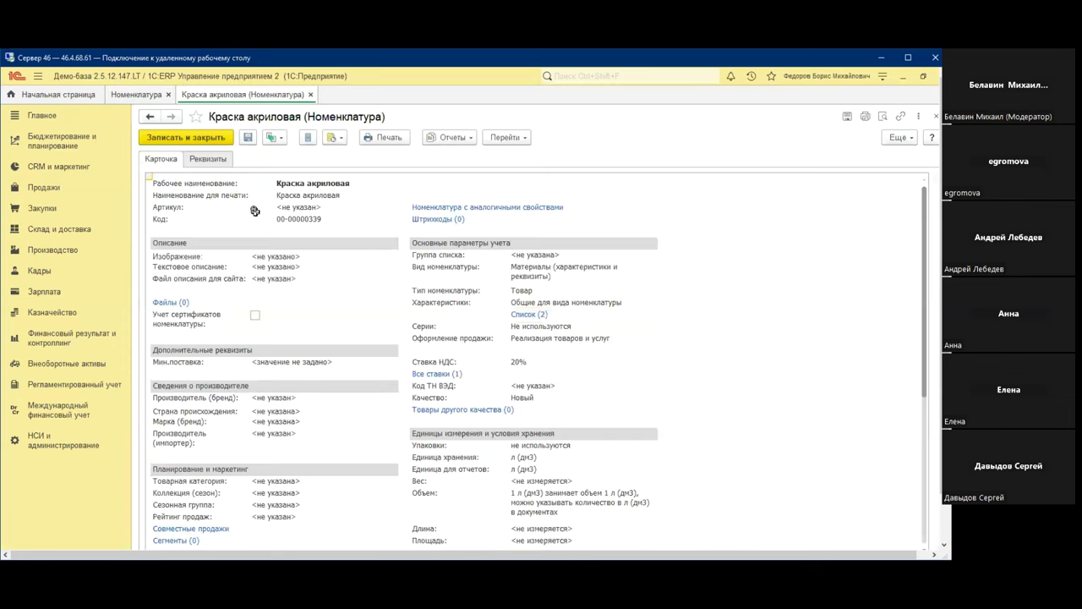
click(534, 315)
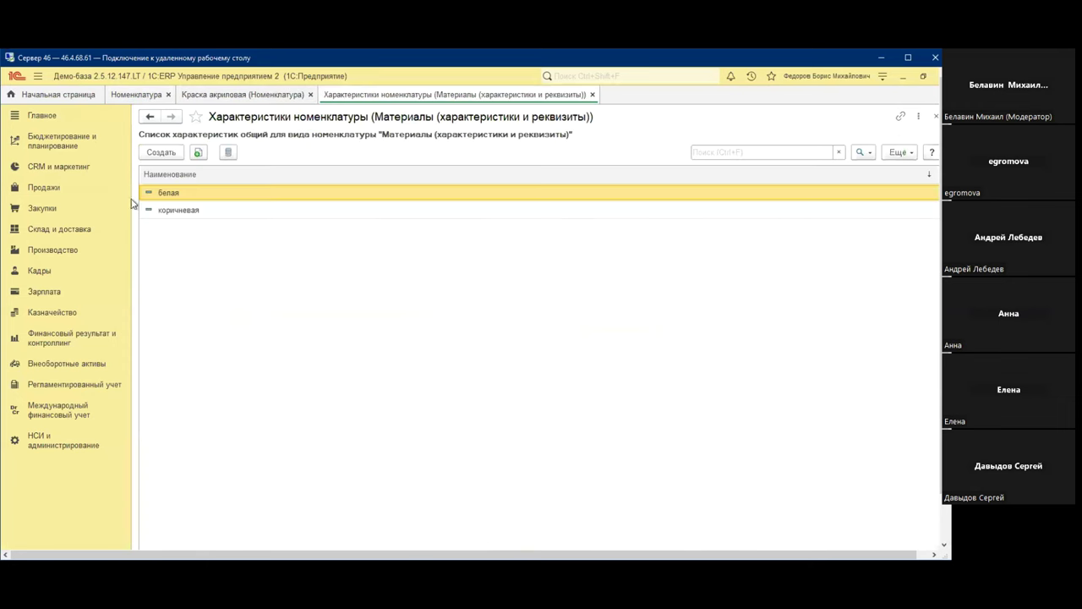
Set Цвет to коричневый in the белая characteristic of Краска акриловая, and save and close it
double_click(165, 192)
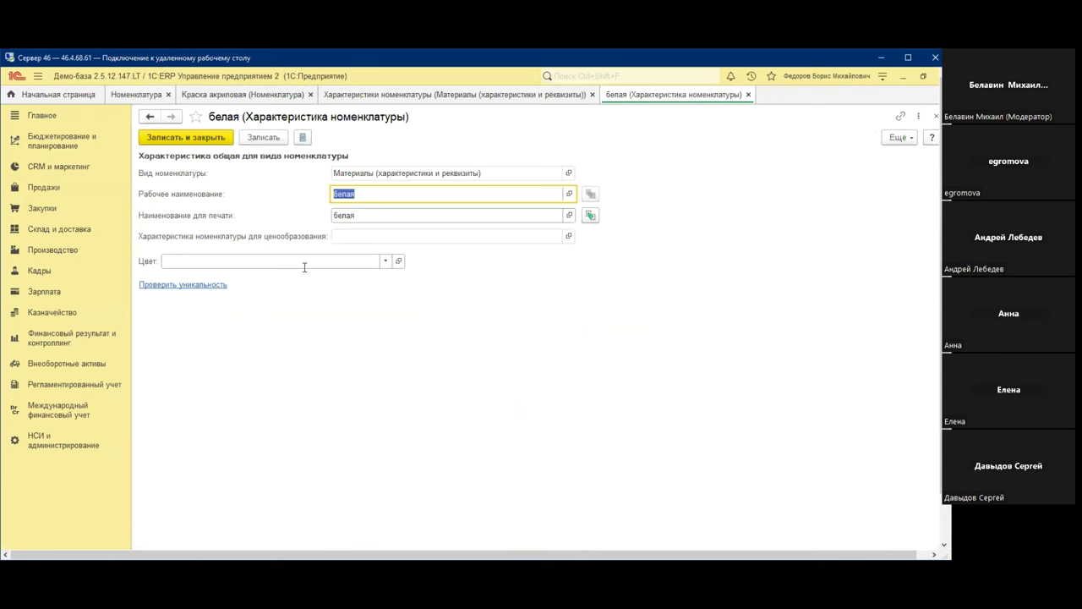
click(356, 261)
click(294, 282)
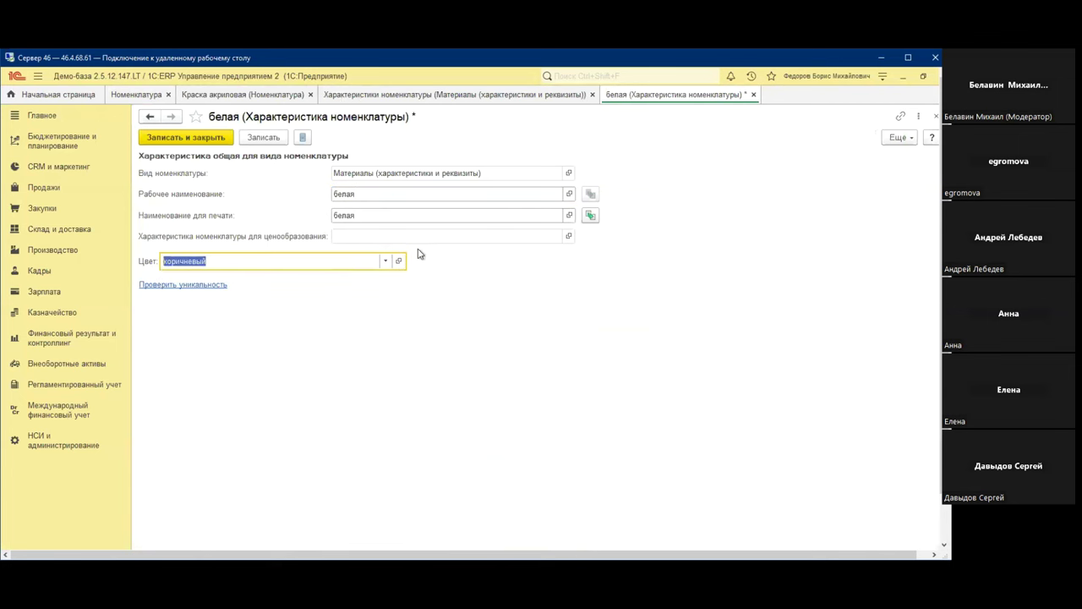
click(174, 137)
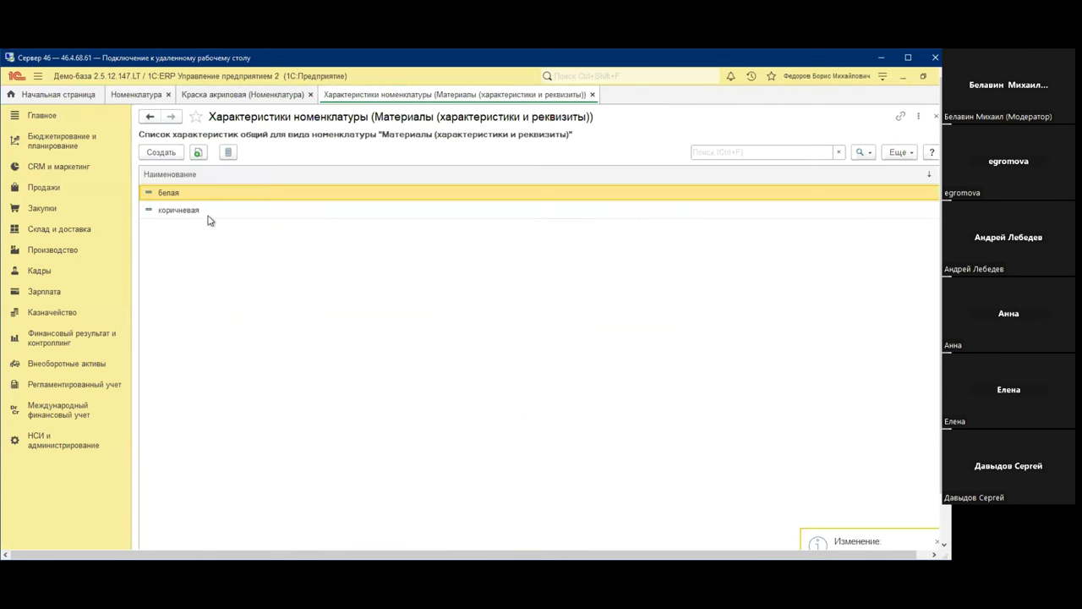
Open the коричневая characteristic, set its Цвет to коричневый, and save and close it
click(199, 210)
double_click(198, 210)
click(384, 261)
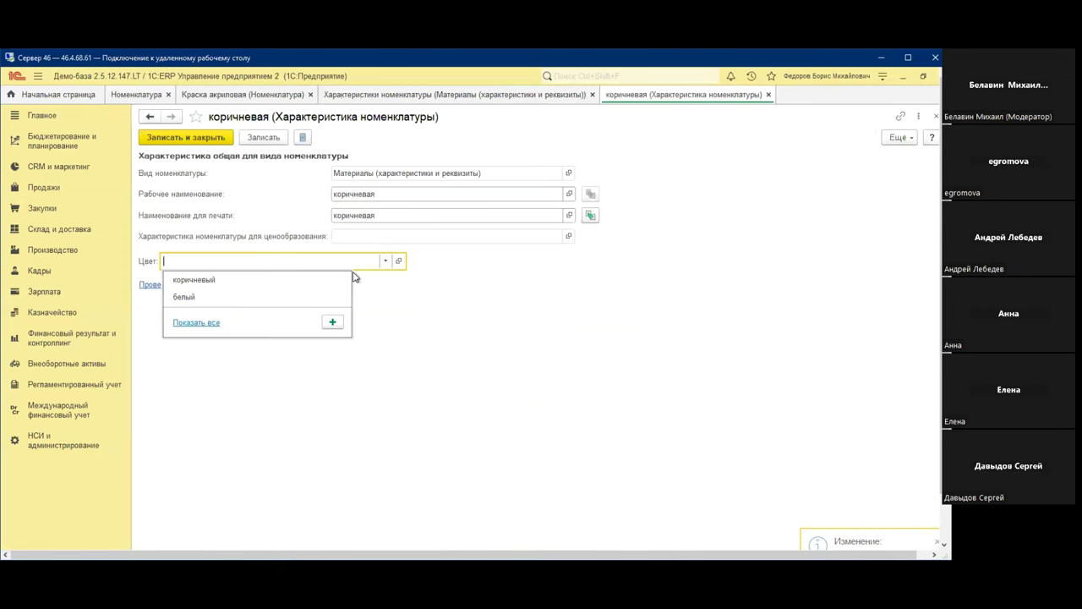
click(254, 284)
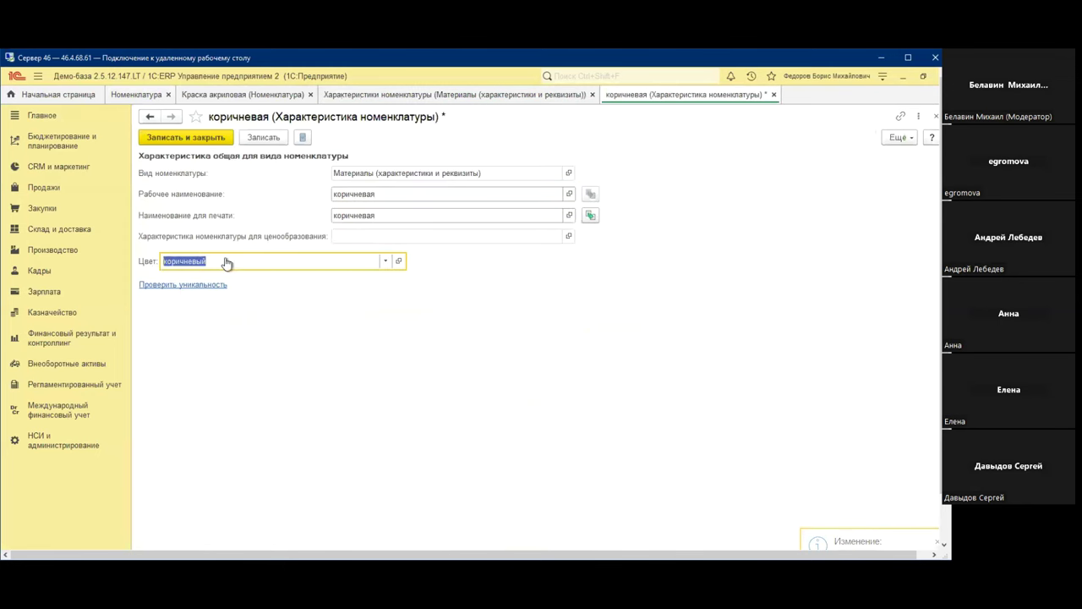
click(205, 138)
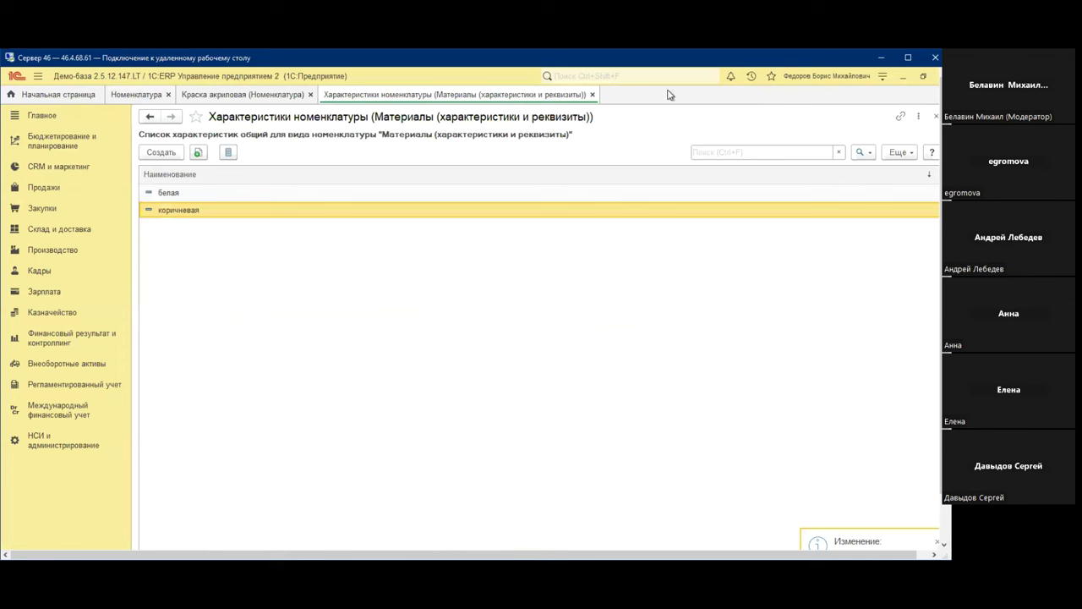
Close the list of characteristics and the Краска акриловая item to return to the Номенклатура list
click(591, 95)
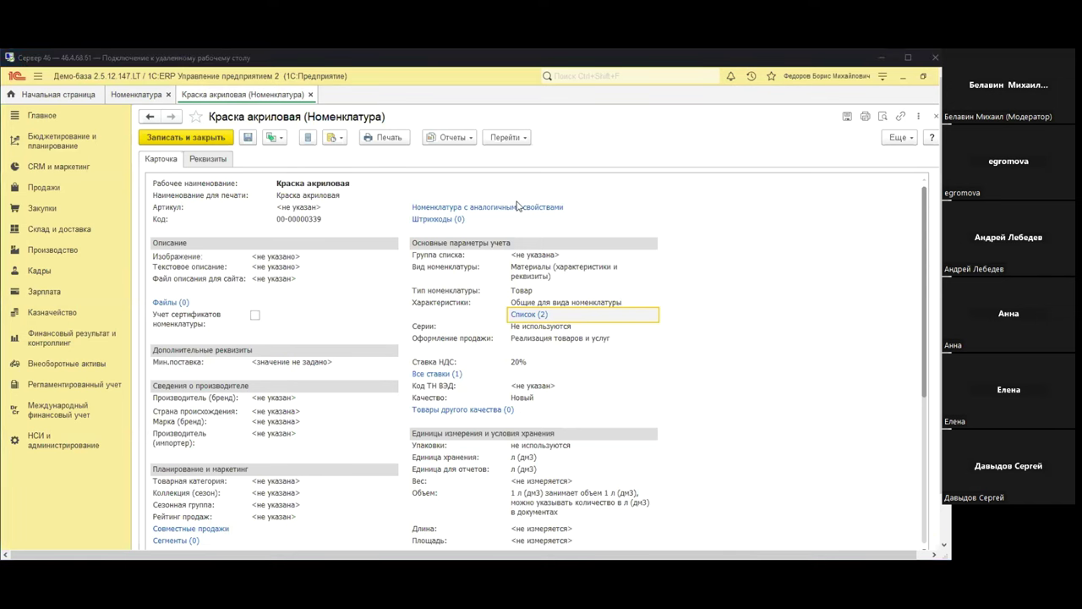
click(807, 334)
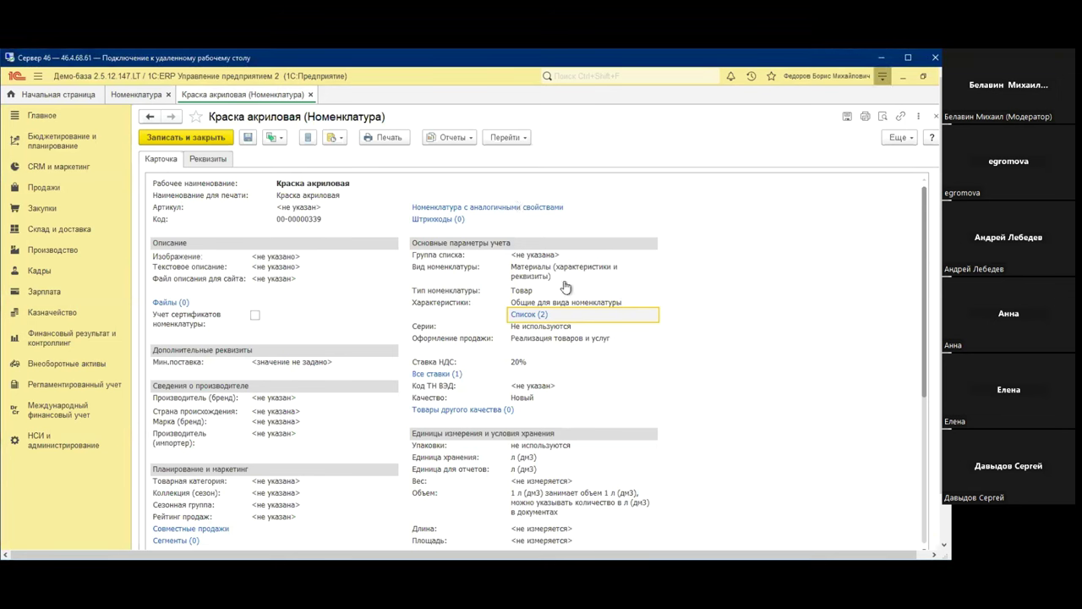
click(935, 116)
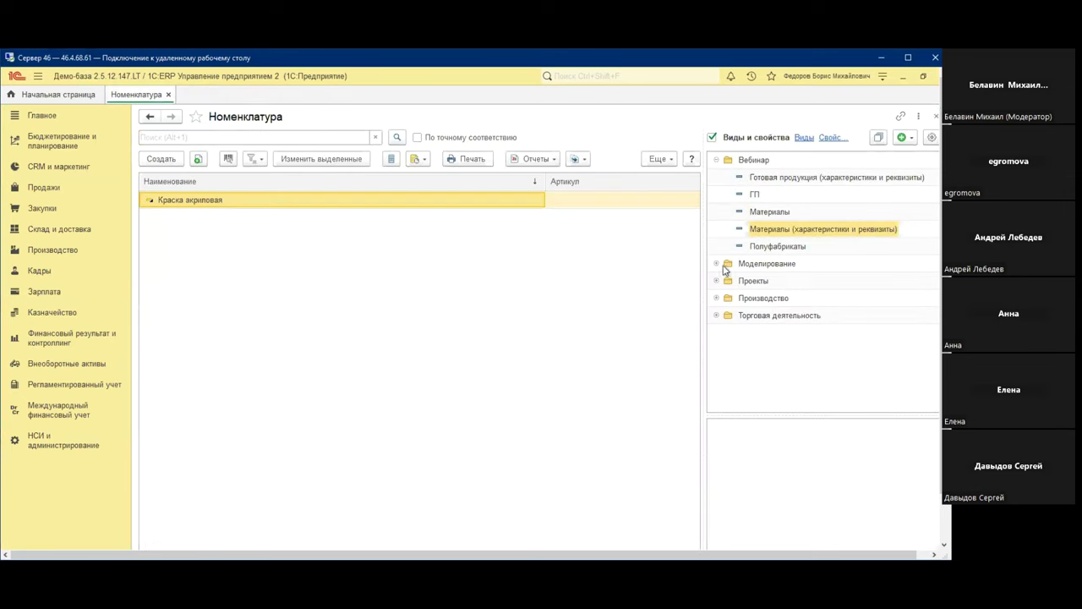
click(807, 177)
double_click(807, 177)
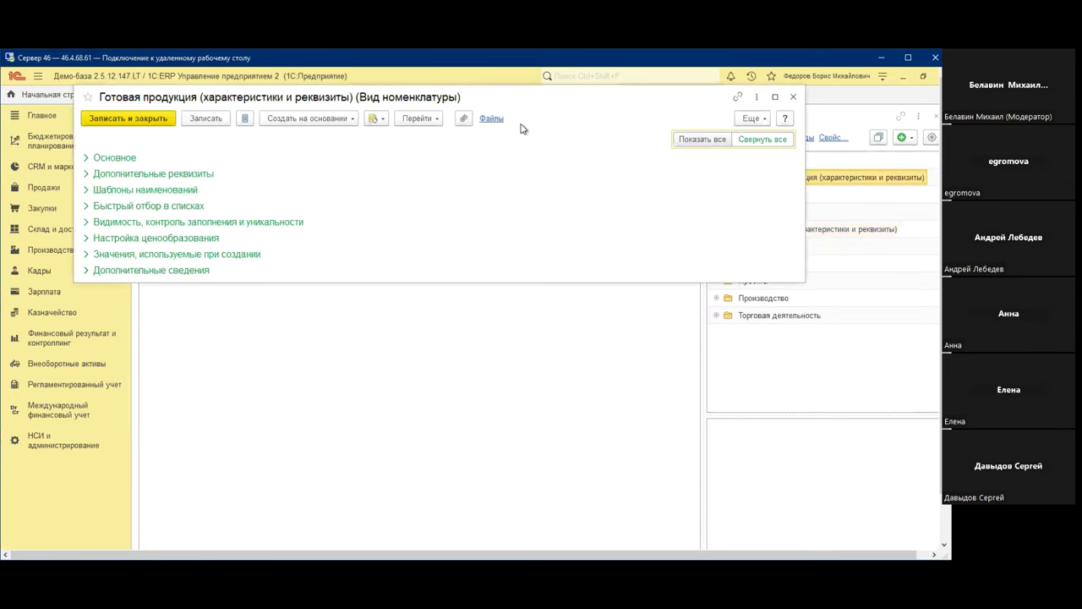
drag(282, 284, 279, 354)
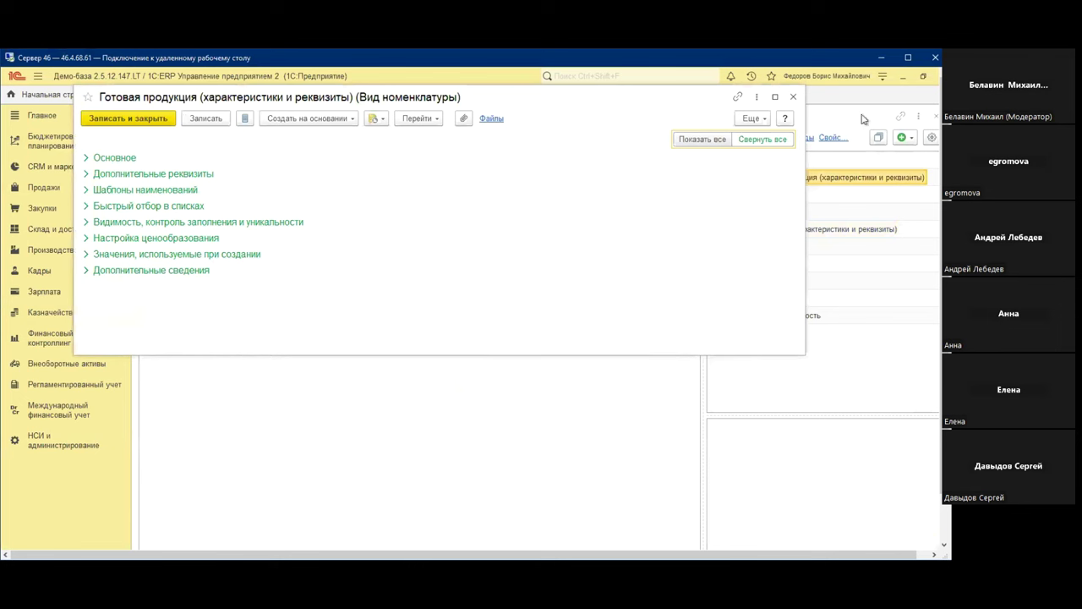
click(793, 97)
Open the item kind Материалы (характеристики и реквизиты) and start editing the working name template for its characteristics
click(806, 229)
double_click(806, 229)
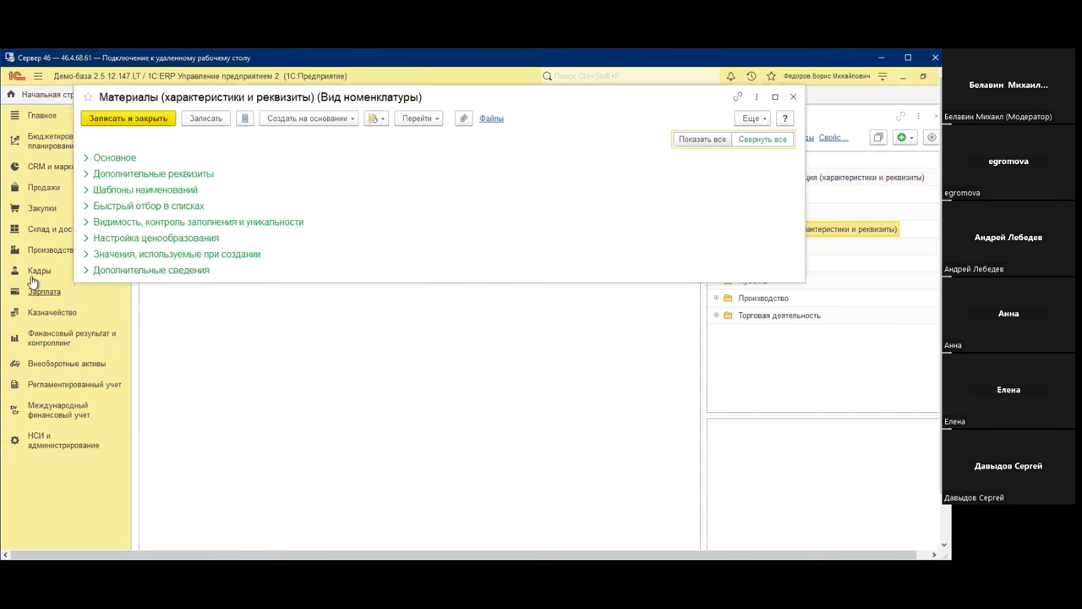
click(127, 193)
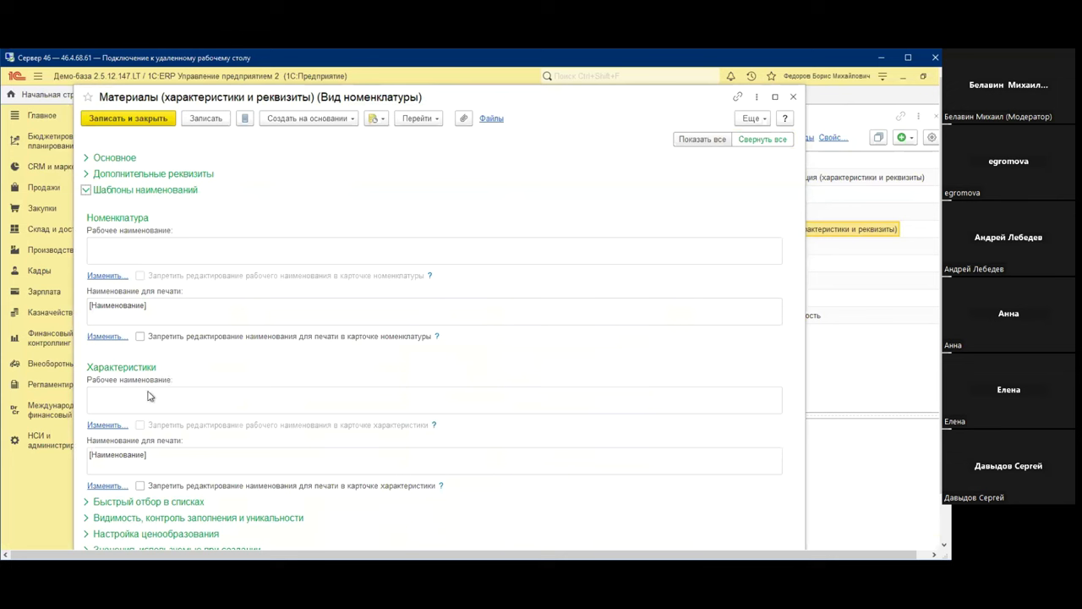
click(109, 426)
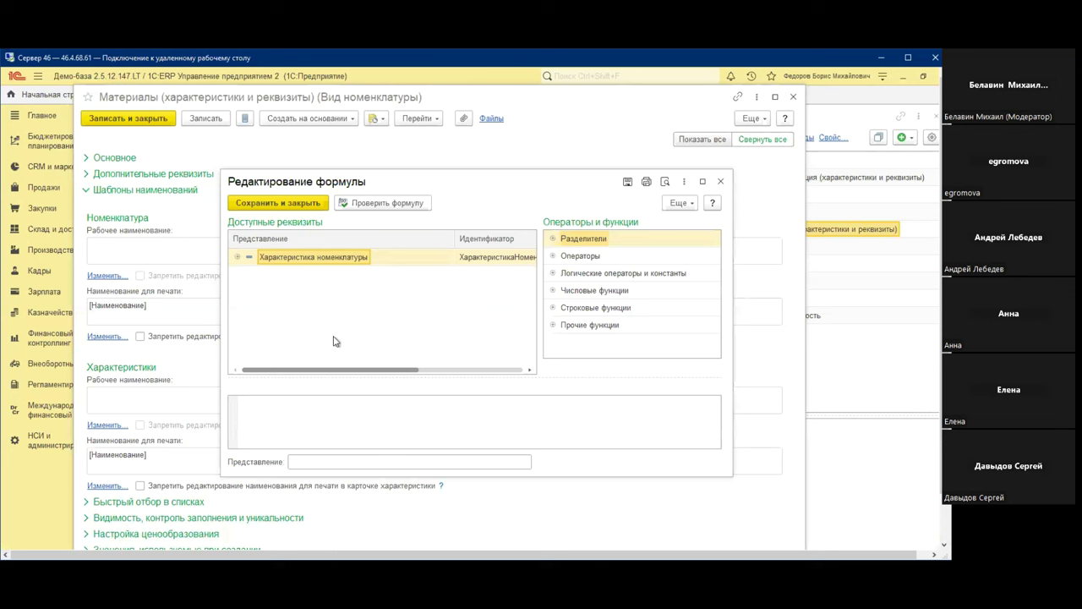
Insert the characteristics' Цвет attribute into the working name formula, save the formula, and save and close the item kind
click(238, 256)
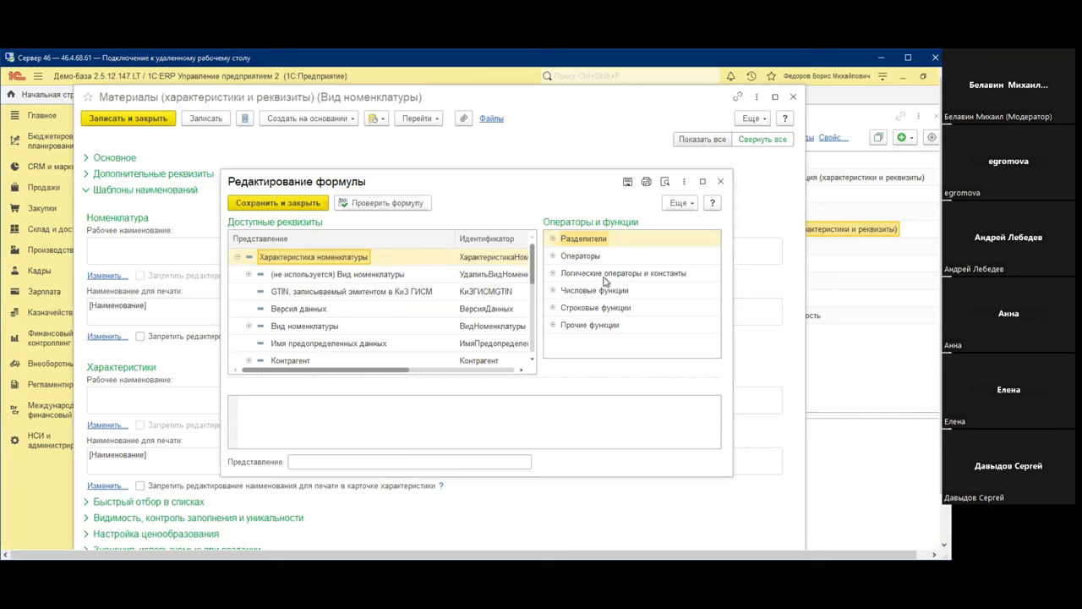
click(319, 413)
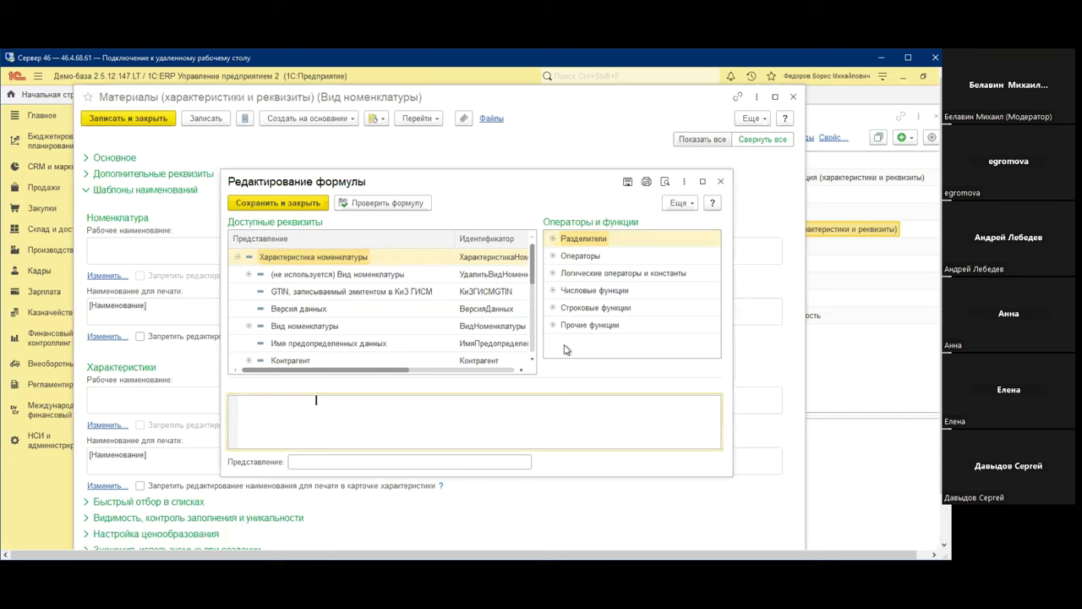
scroll(433, 342, down, 5)
scroll(433, 341, down, 1)
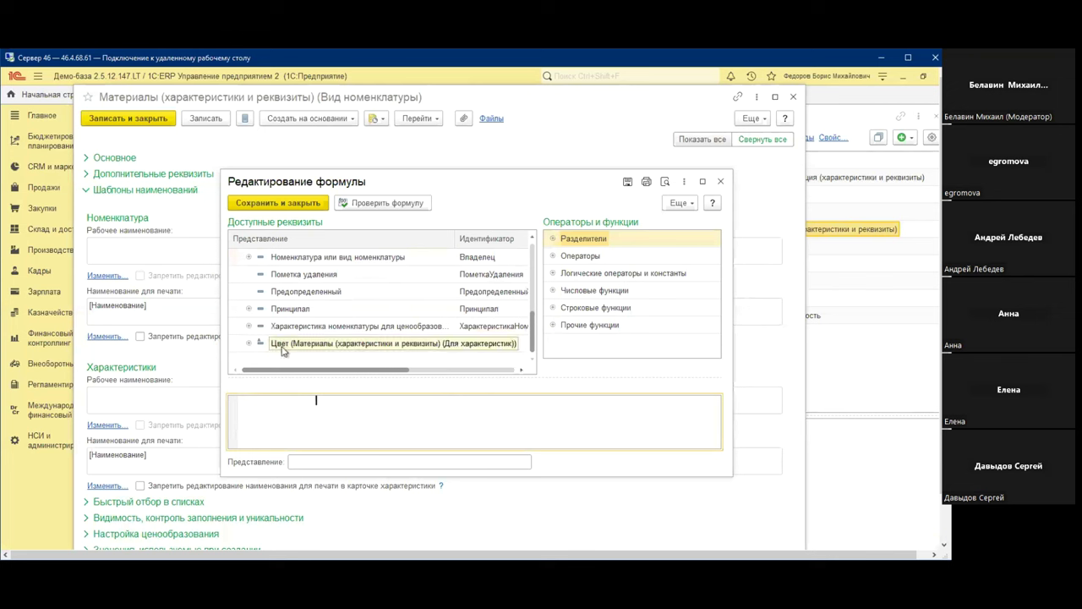
click(238, 413)
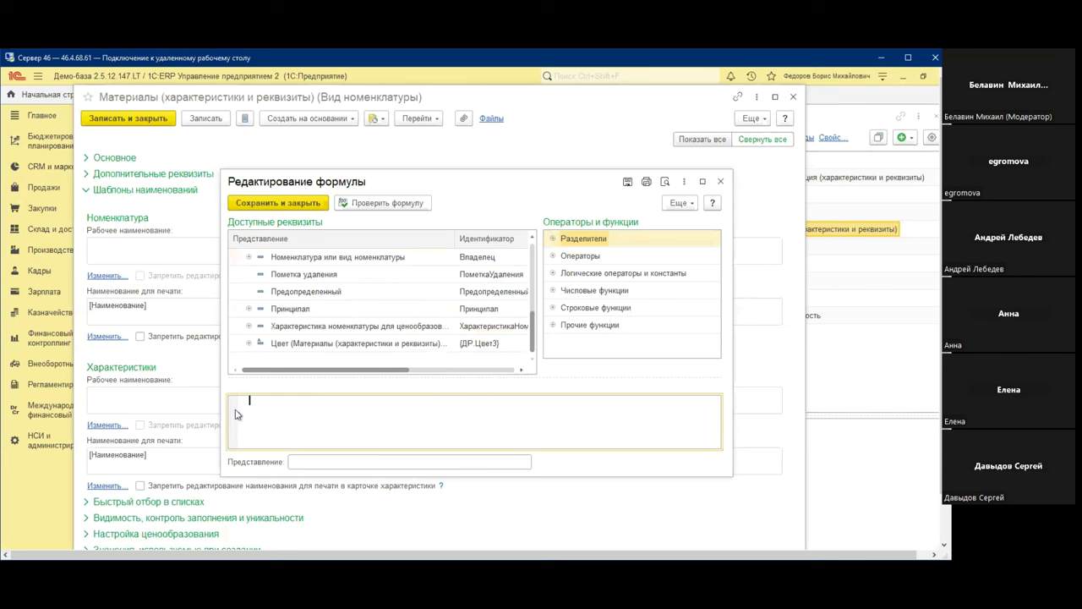
double_click(314, 345)
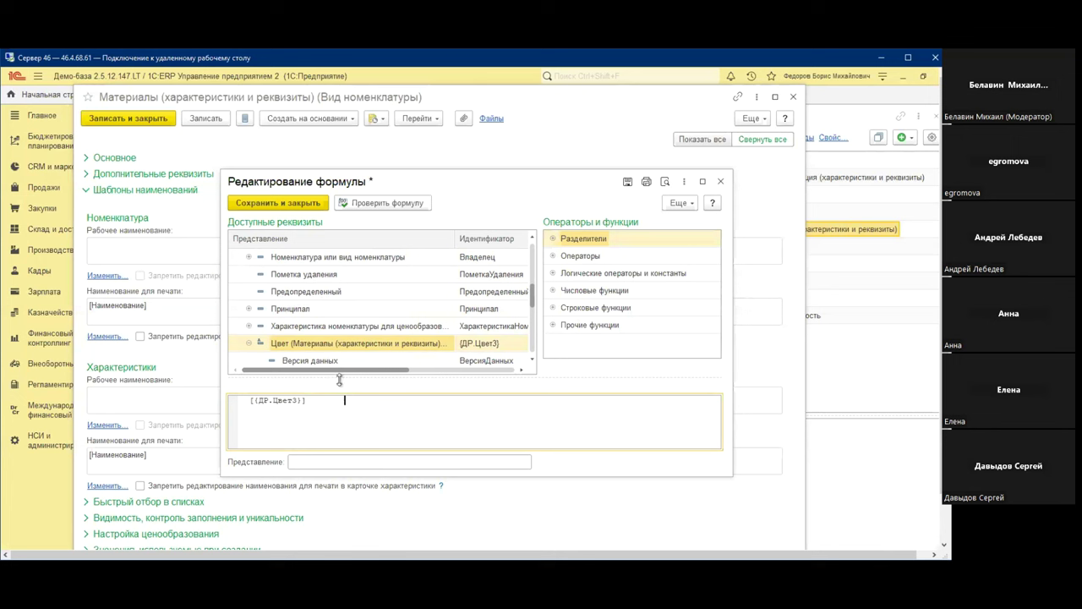
click(318, 402)
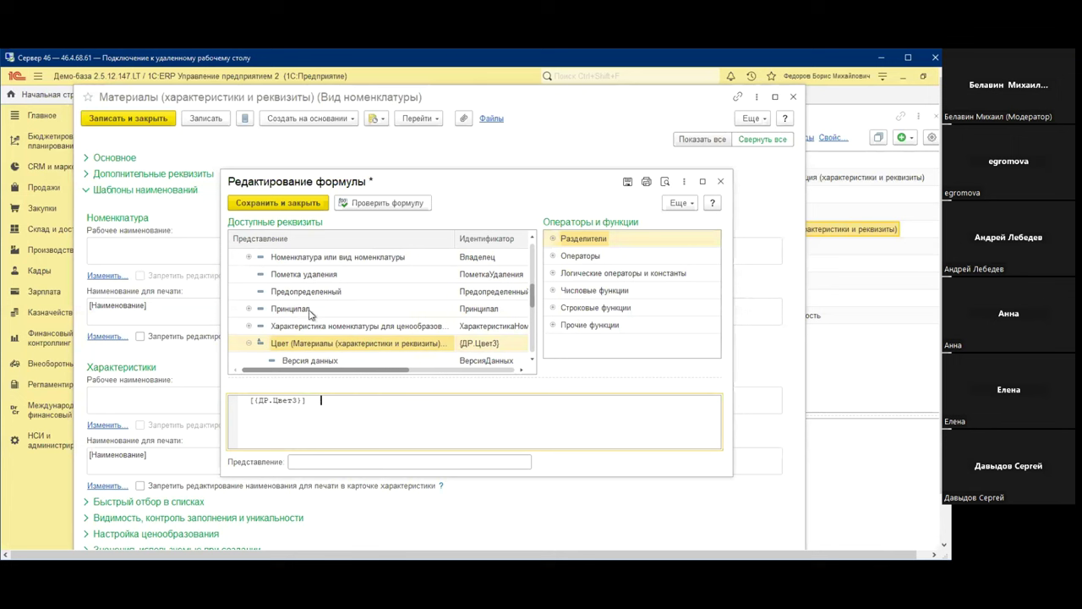
click(302, 206)
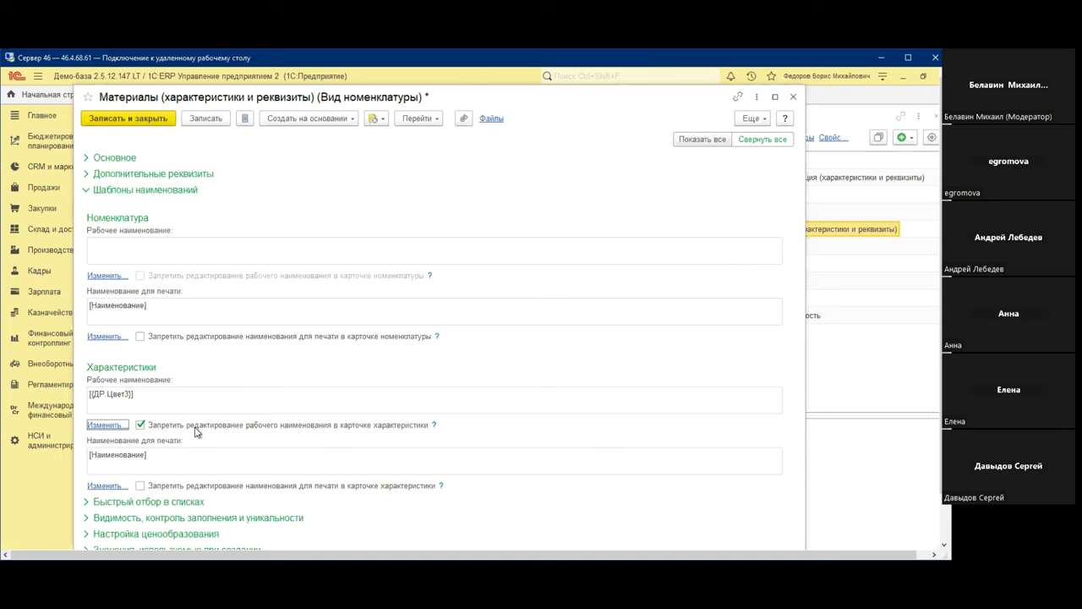
click(147, 117)
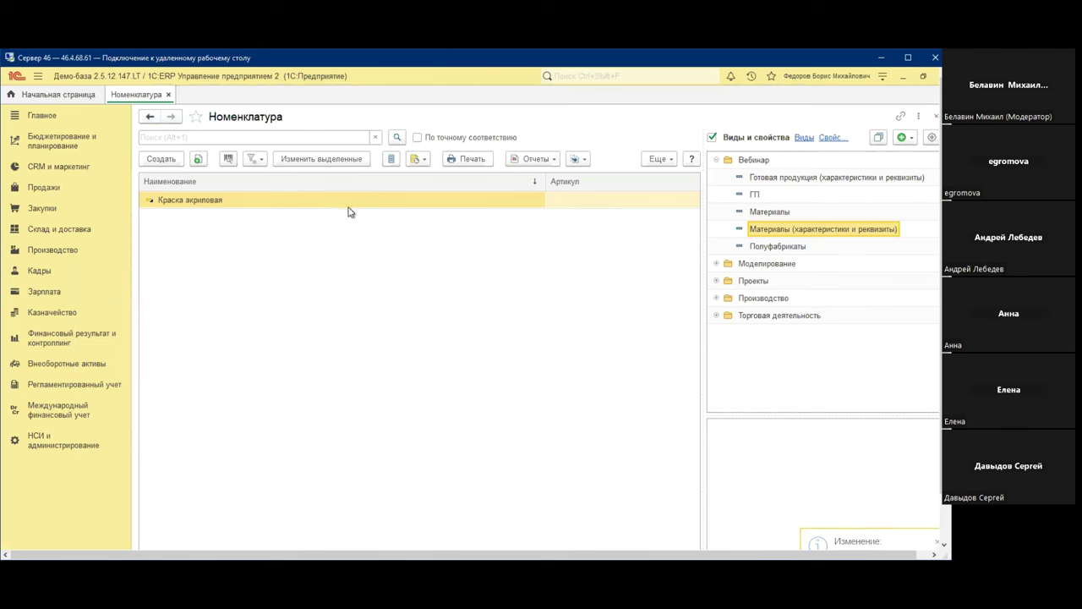
Open the item Краска акриловая, go to its list of characteristics and open the белая characteristic
drag(350, 212, 417, 290)
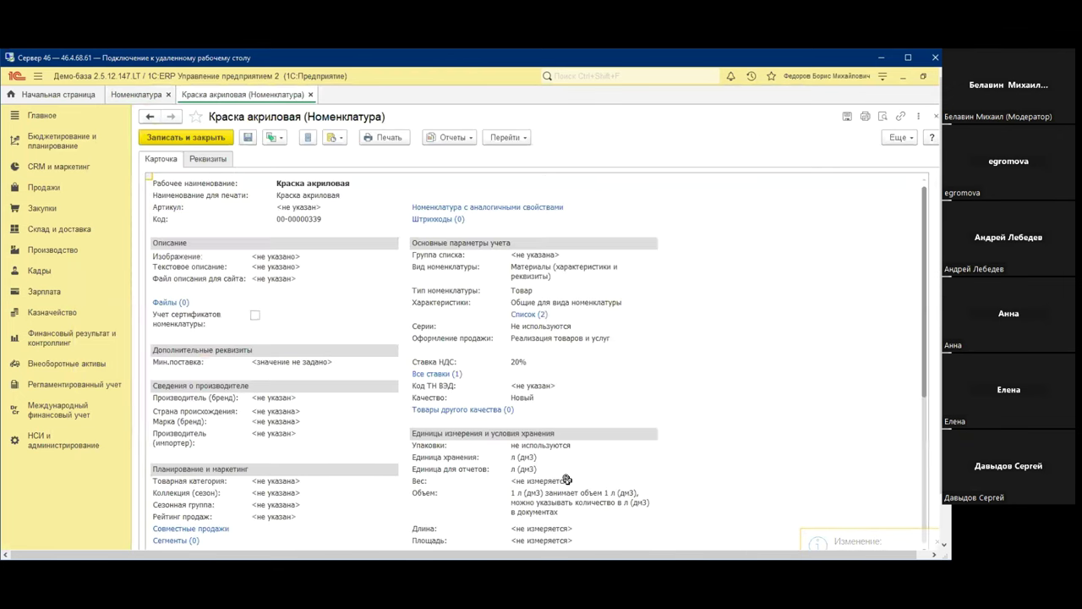
click(530, 314)
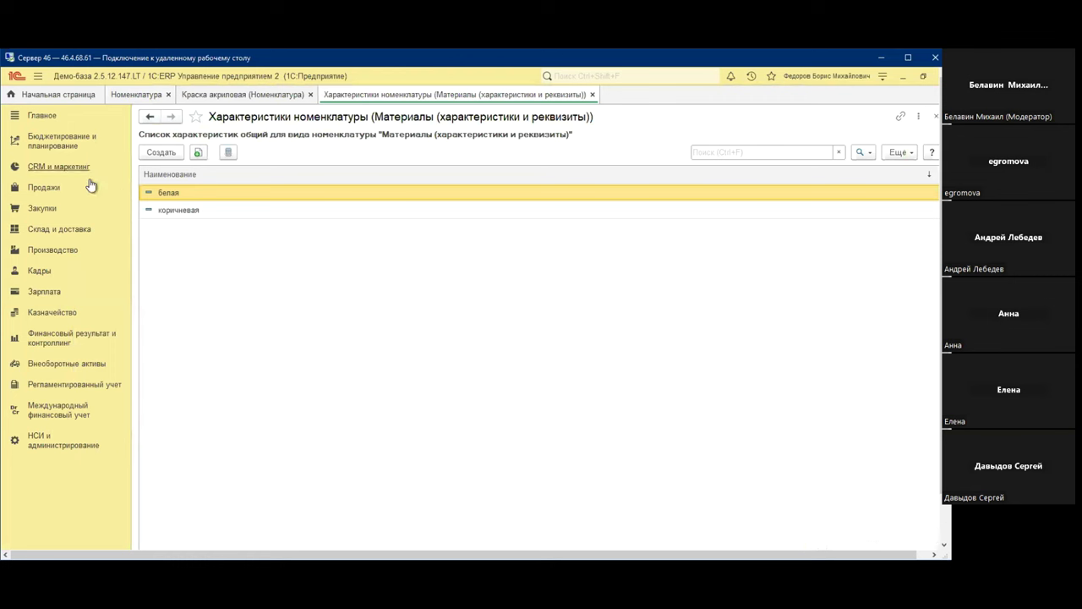
double_click(167, 193)
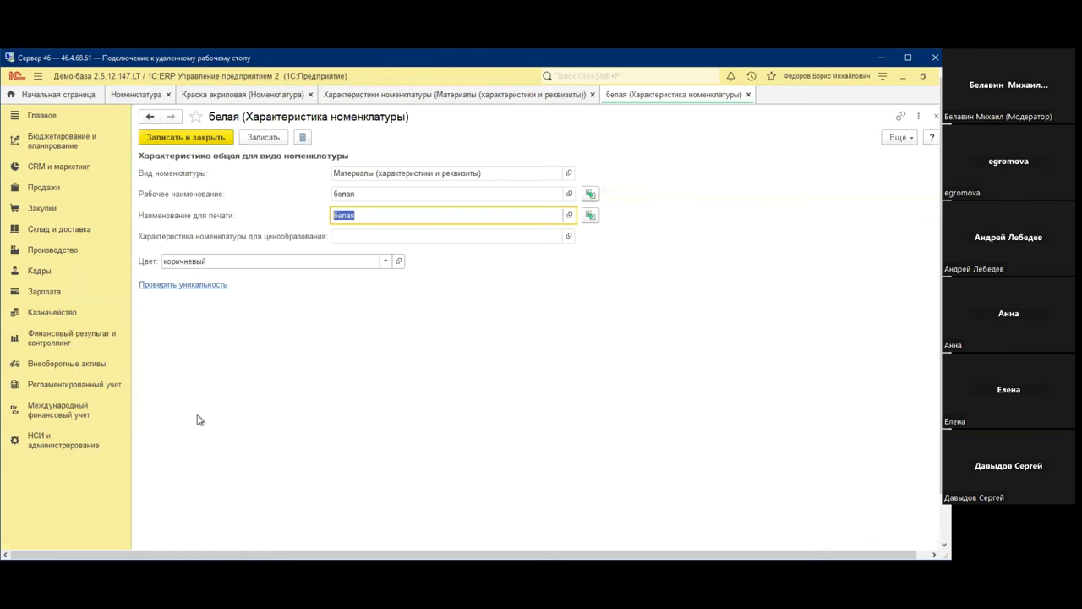
Check whether Рабочее наименование and Цвет can be edited in the белая characteristic, and close it without changes
double_click(356, 195)
click(355, 194)
double_click(356, 194)
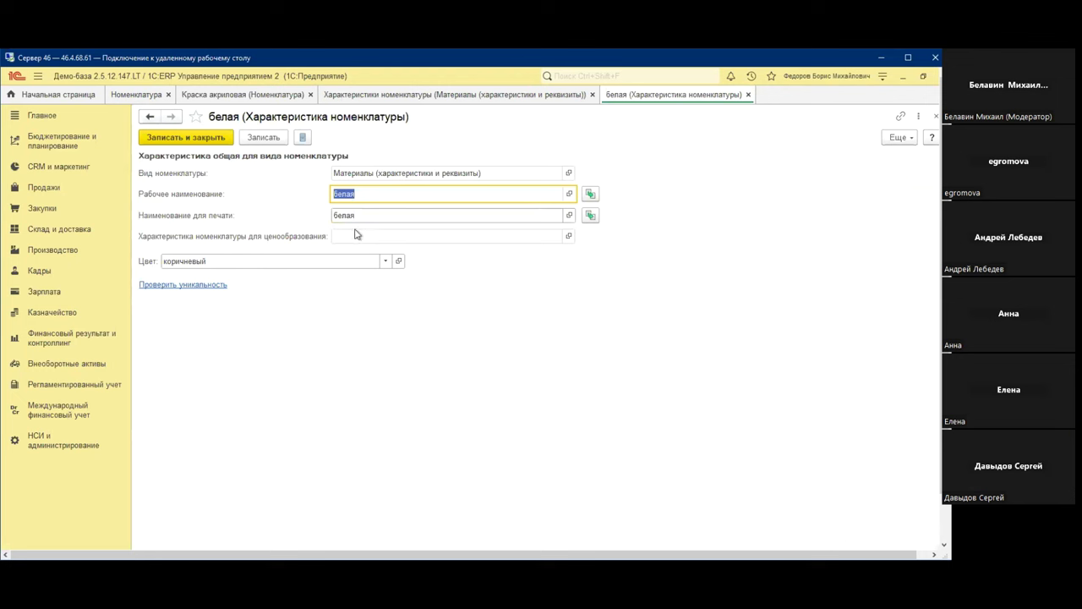
double_click(305, 263)
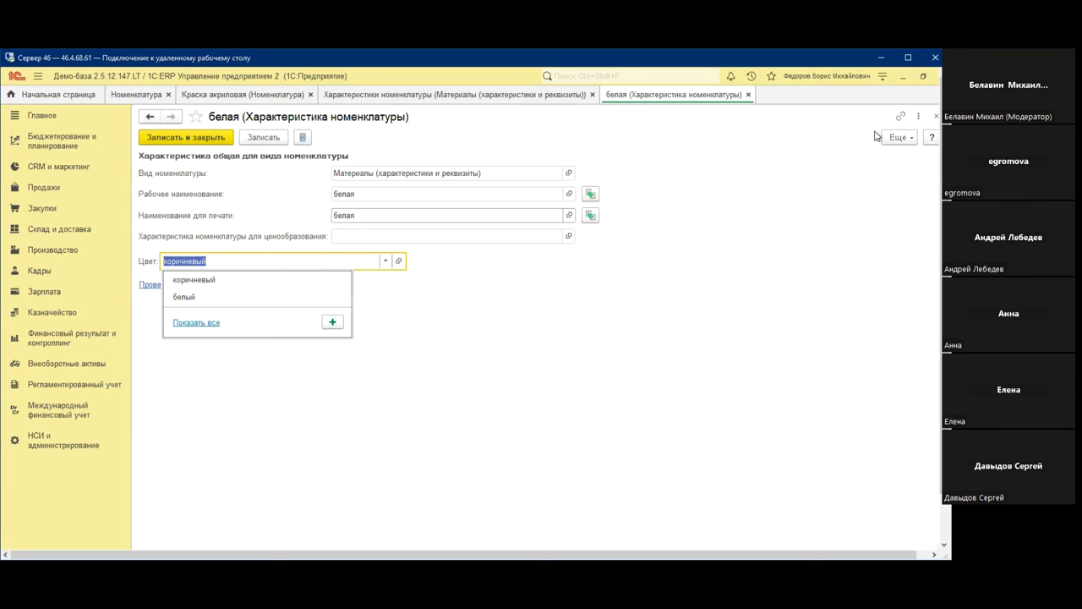
click(935, 121)
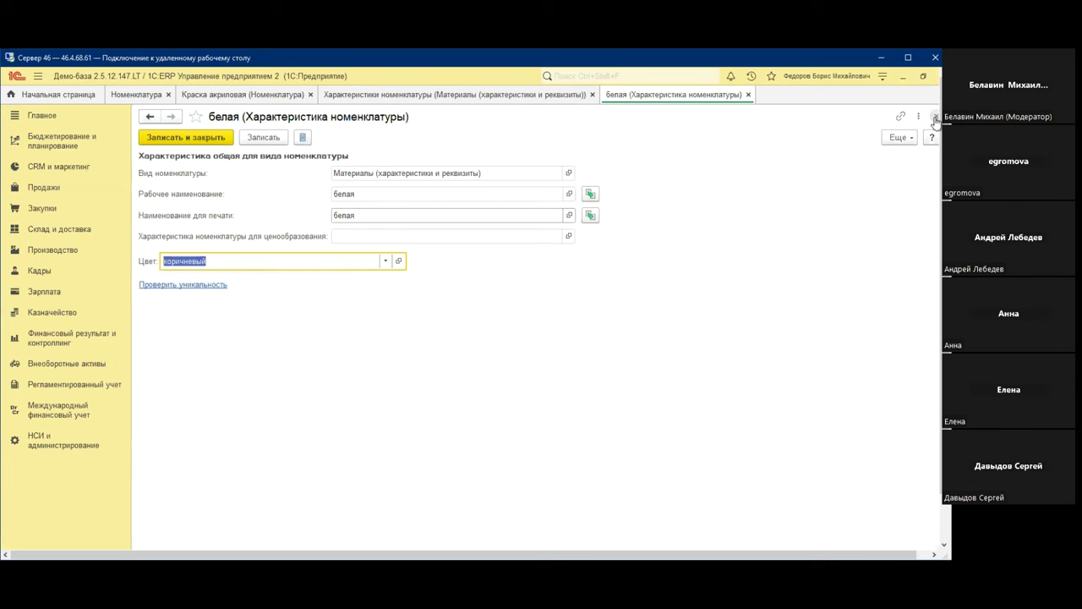
click(748, 95)
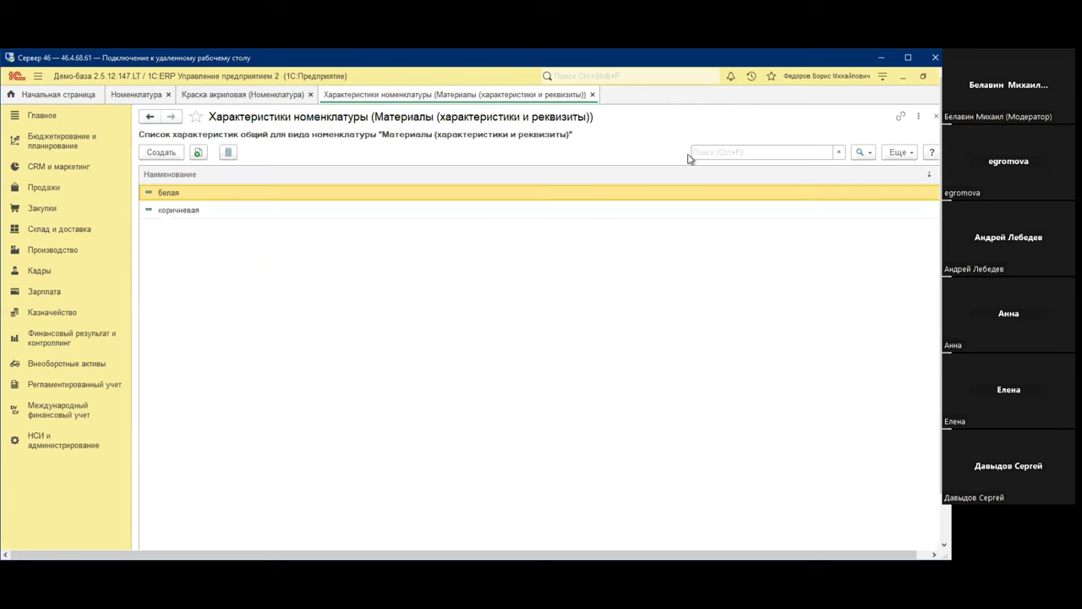
Set Цвет of the белая characteristic to белый and save it, and re-save the коричневая characteristic
double_click(211, 194)
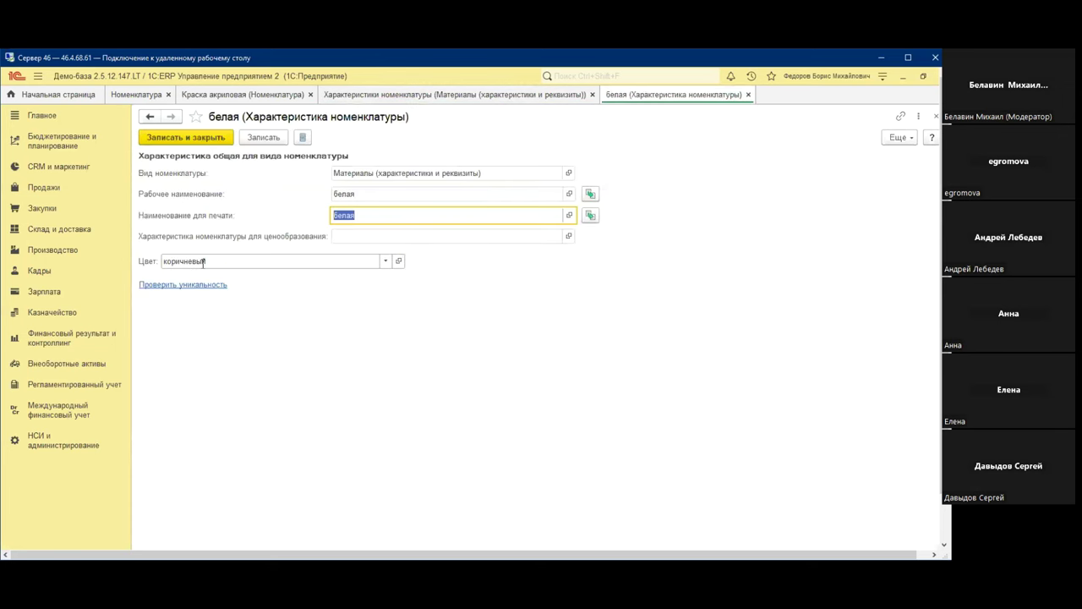
click(385, 262)
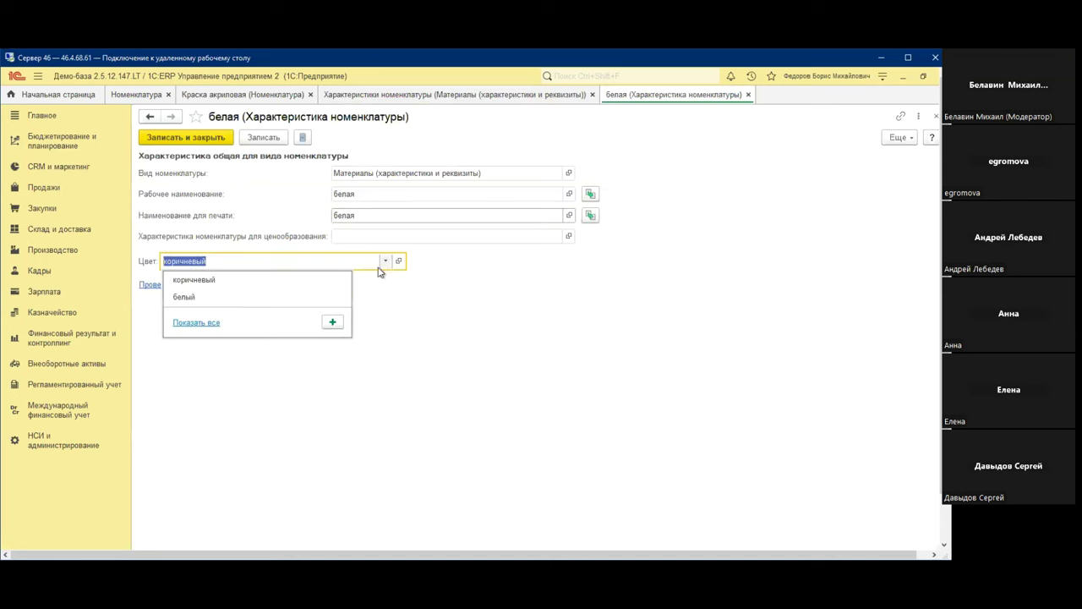
click(239, 299)
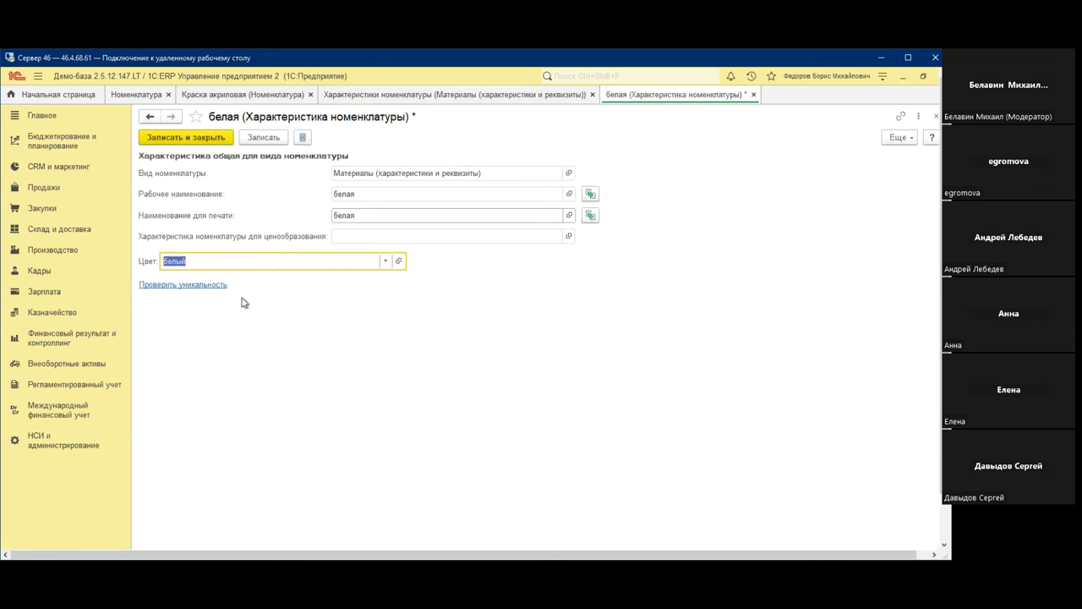
click(188, 138)
double_click(164, 215)
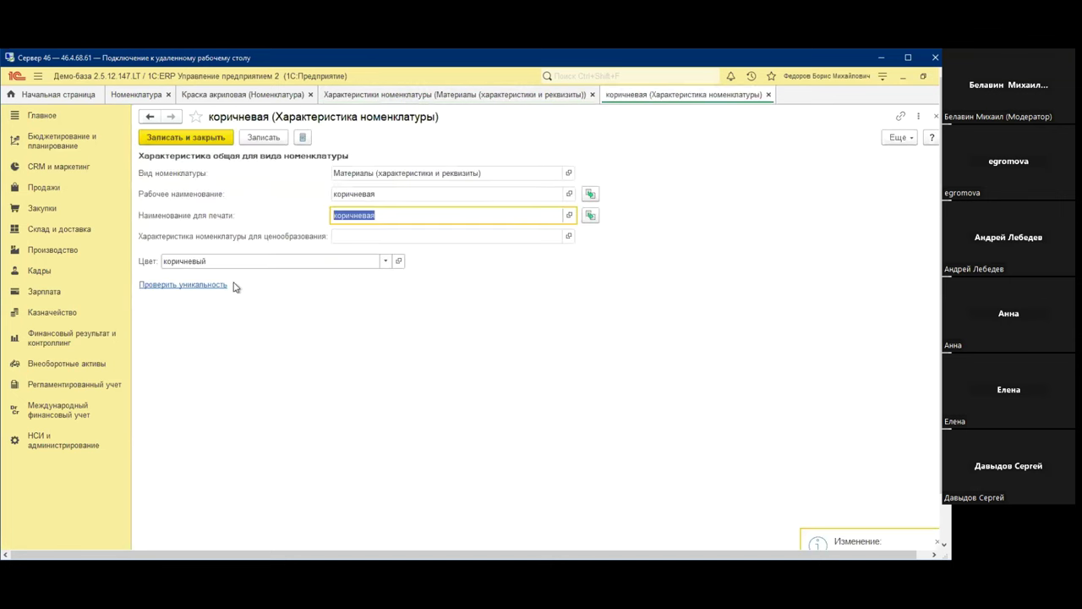
click(182, 138)
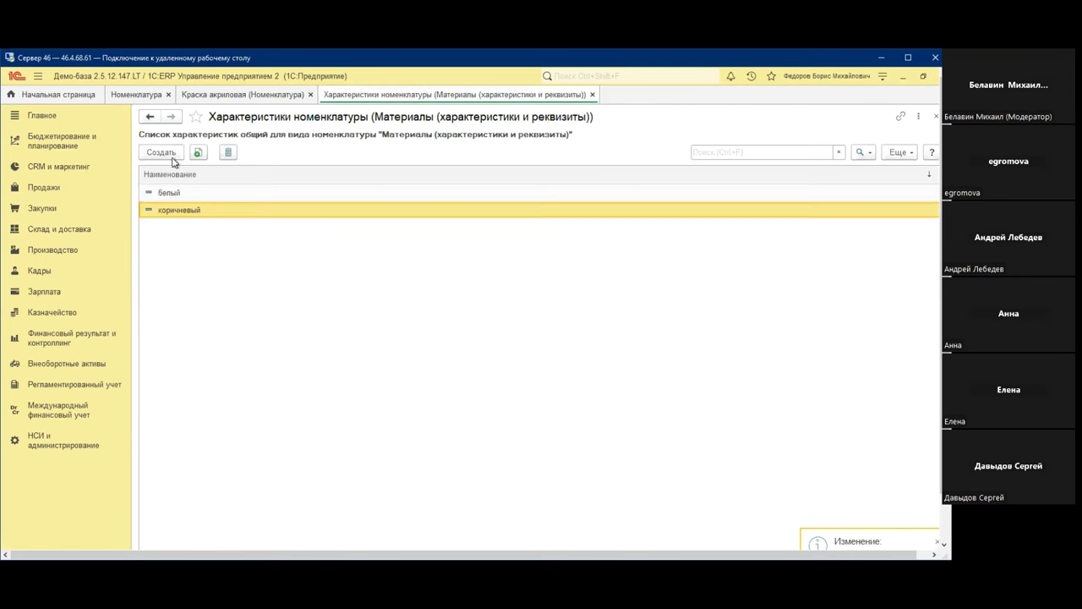
Create a new characteristic with Цвет черный, generate its working name from the template, and save and close it
click(162, 153)
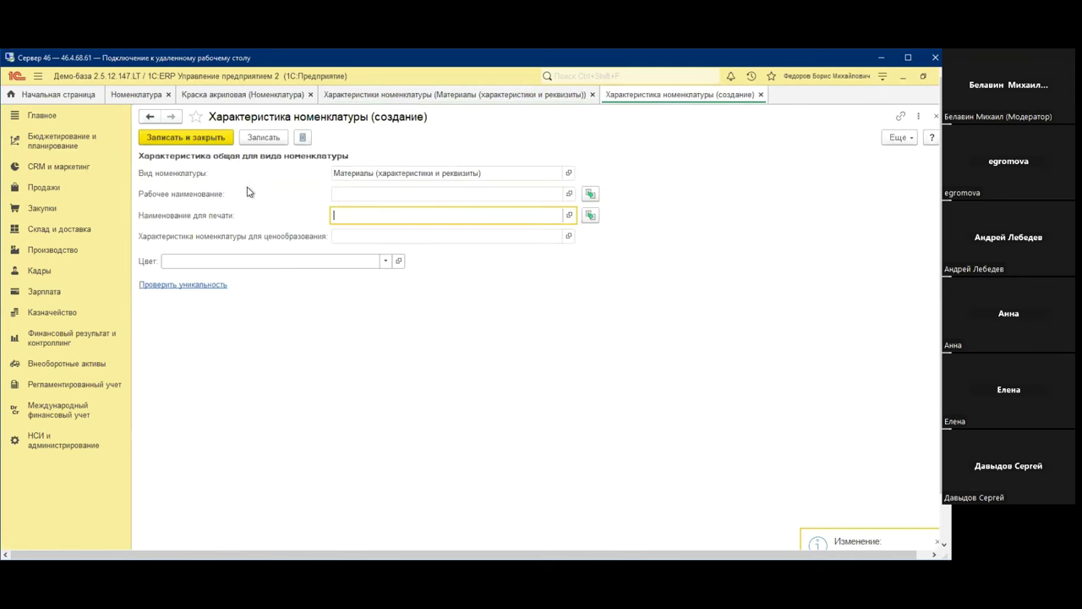
click(213, 263)
click(179, 319)
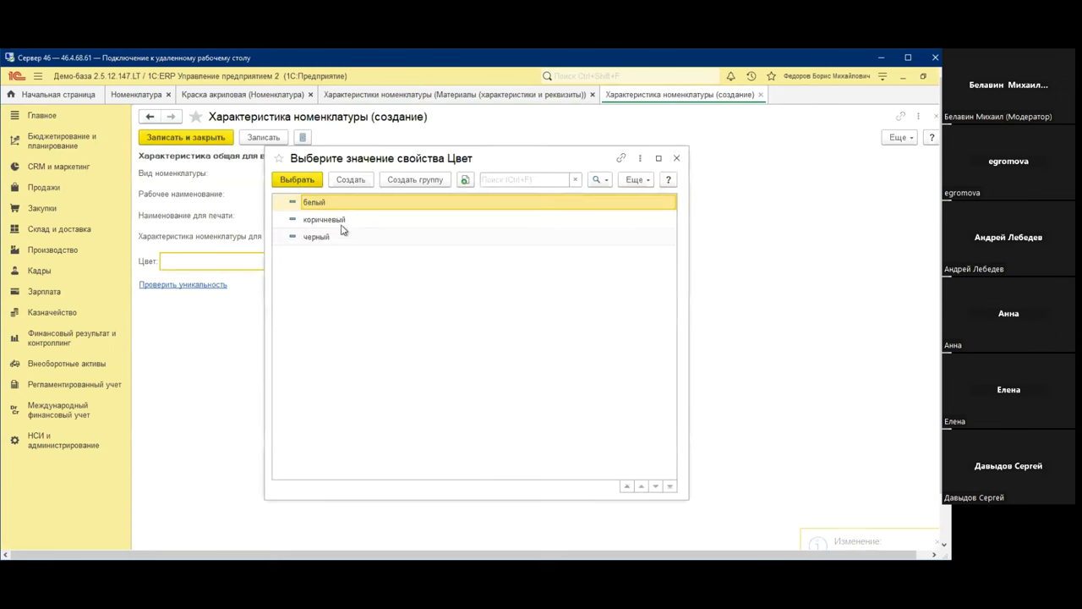
double_click(326, 237)
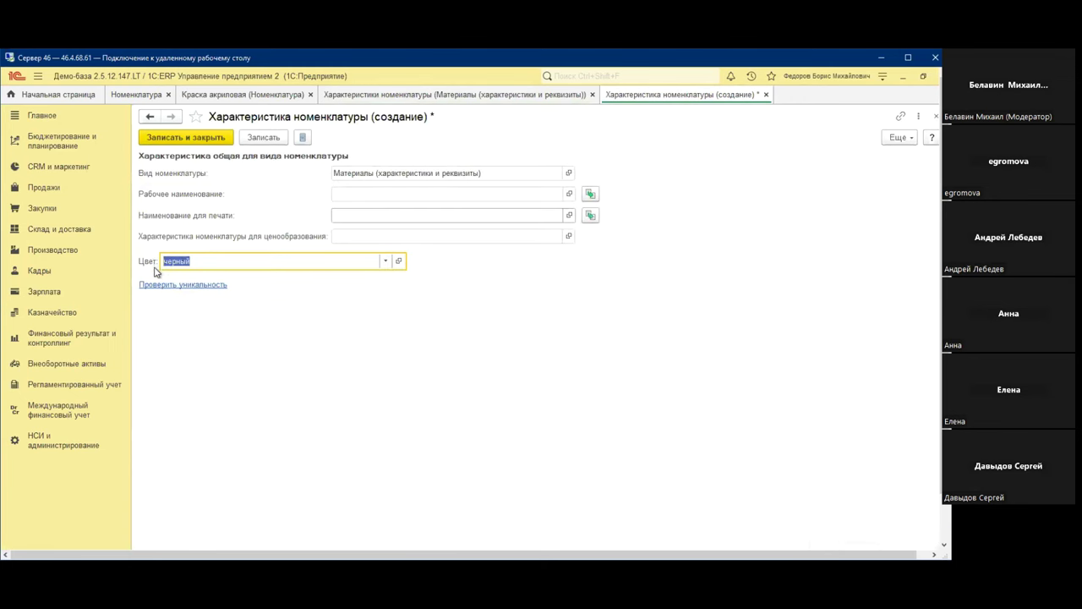
click(590, 195)
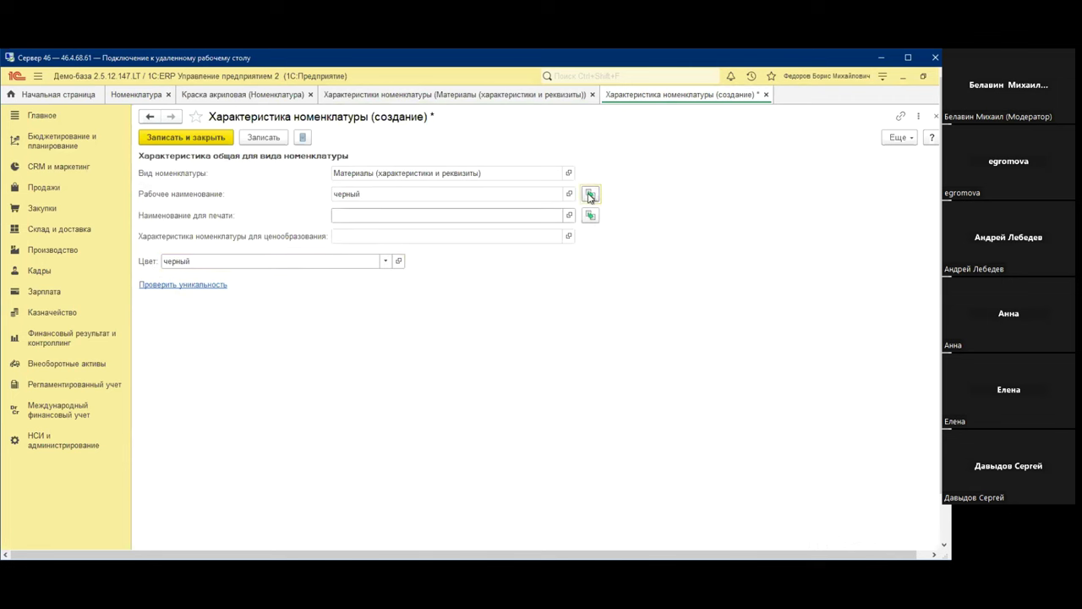
double_click(361, 196)
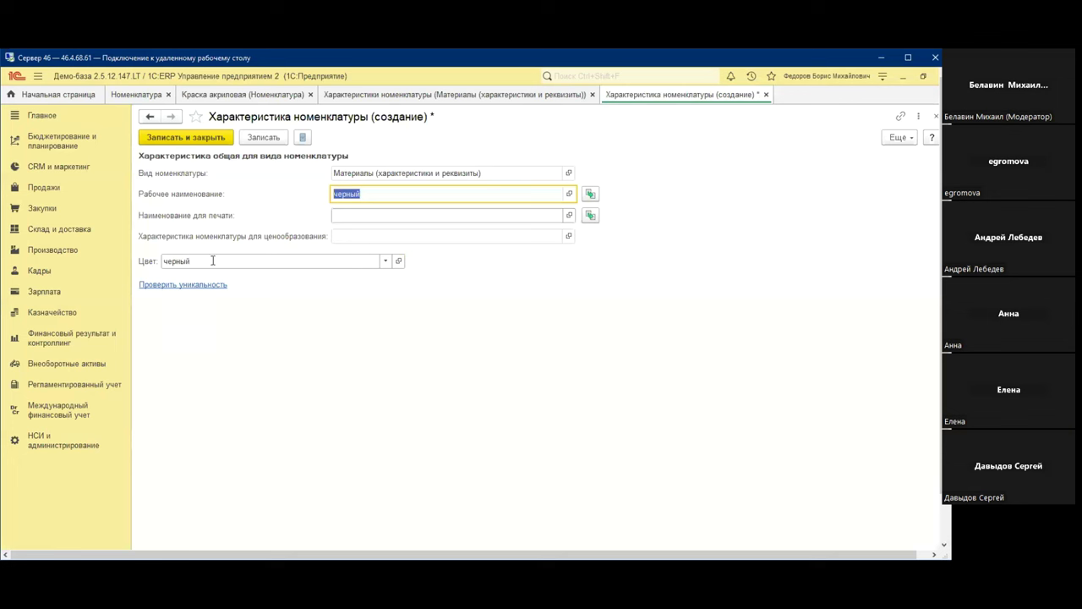
click(191, 138)
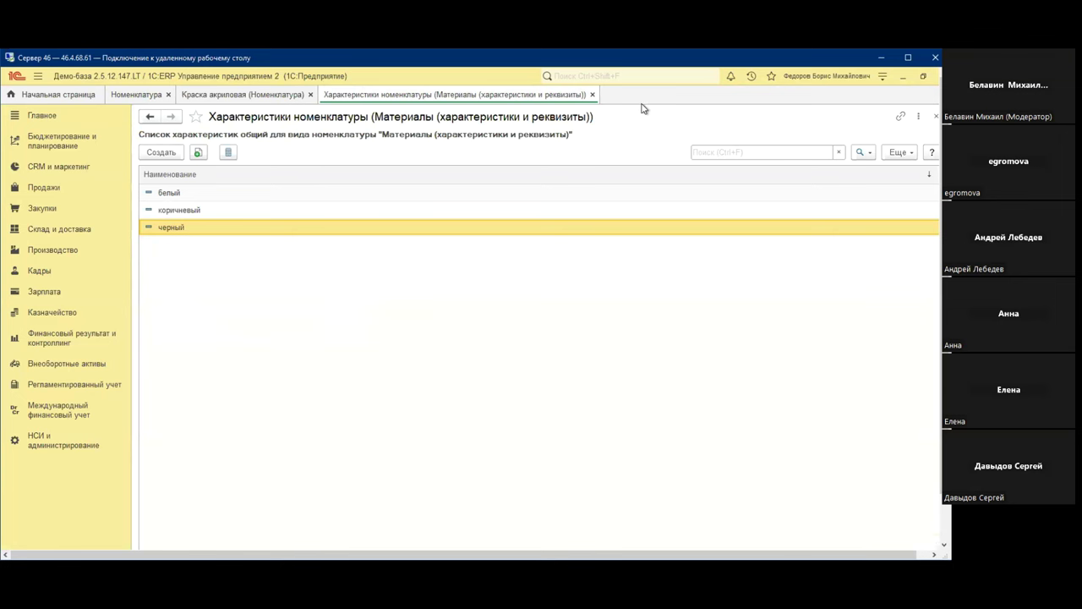
Close the item windows, open the Стул кухонный resource specification and show its materials and works
click(592, 94)
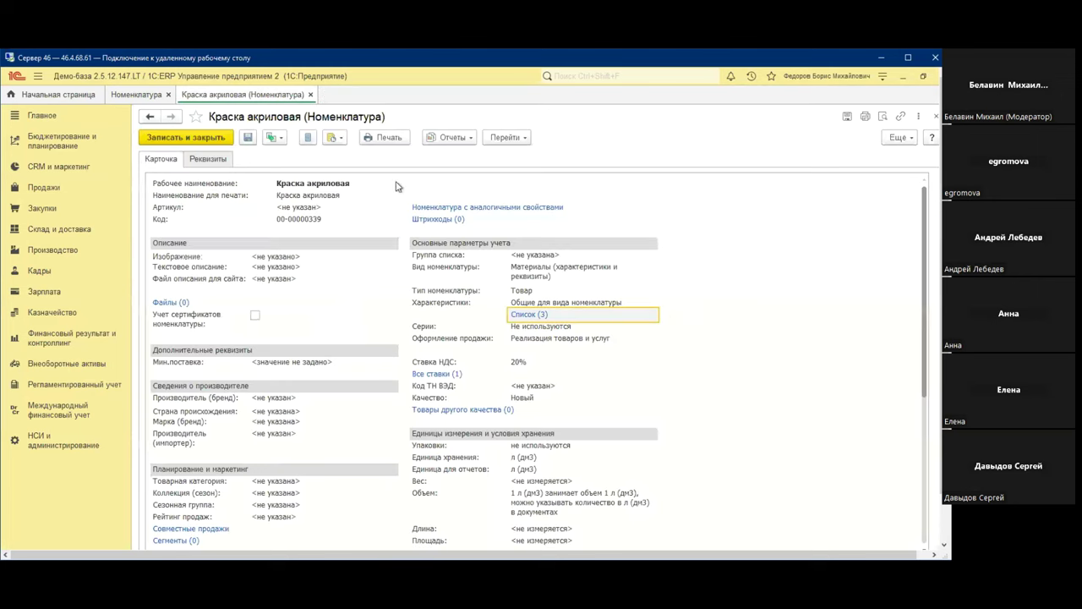
click(310, 95)
click(168, 95)
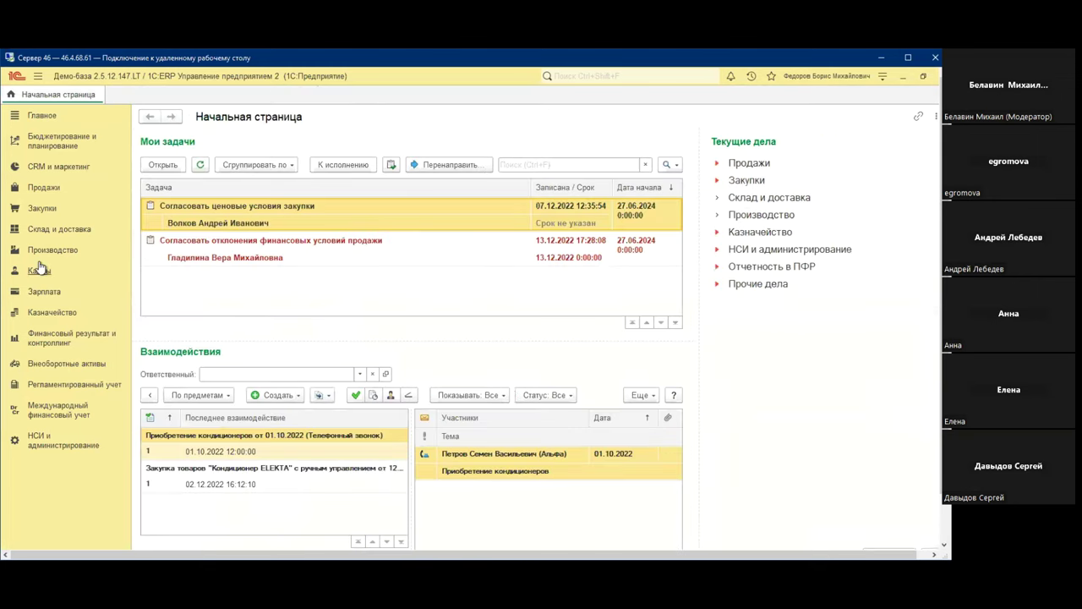
click(53, 249)
click(252, 227)
double_click(183, 404)
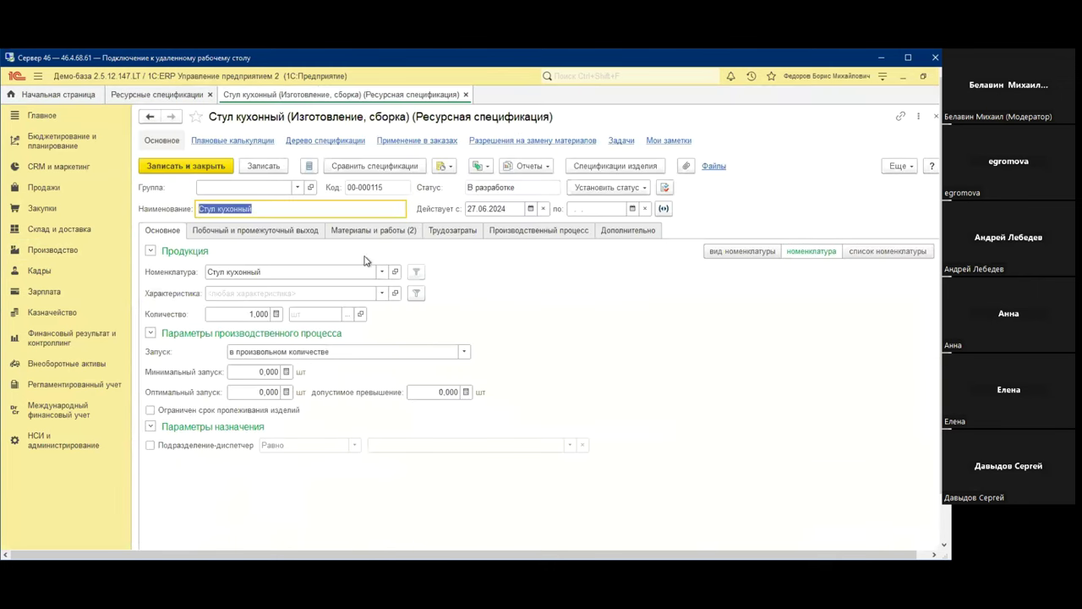
click(397, 235)
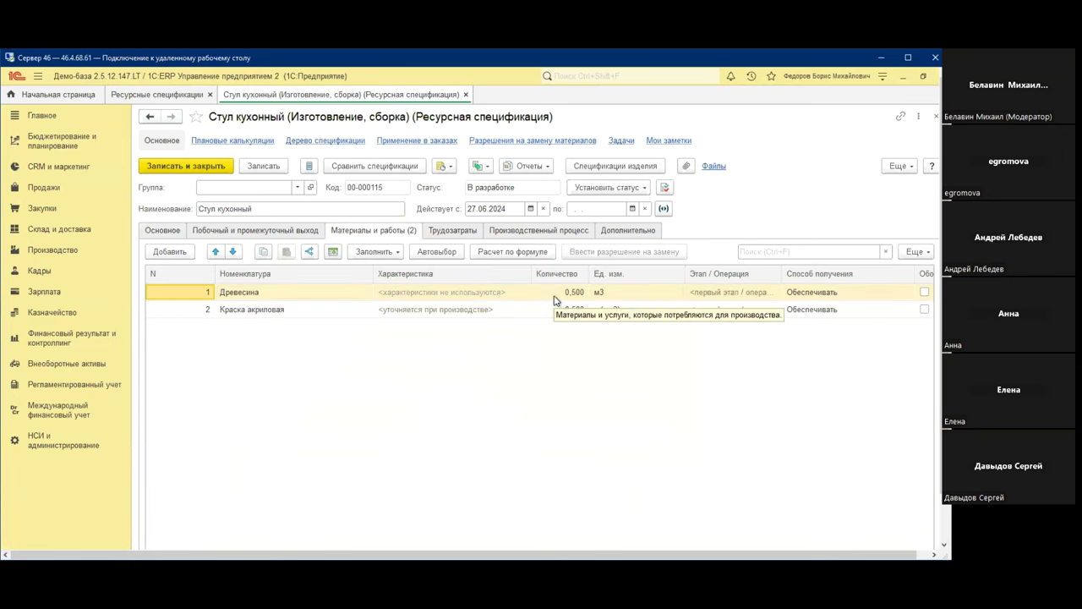
For Краска акриловая, set autoselection of the characteristic to Определяется по свойствам основного изделия and match its Цвет по свойству to Цвет
click(448, 310)
click(435, 251)
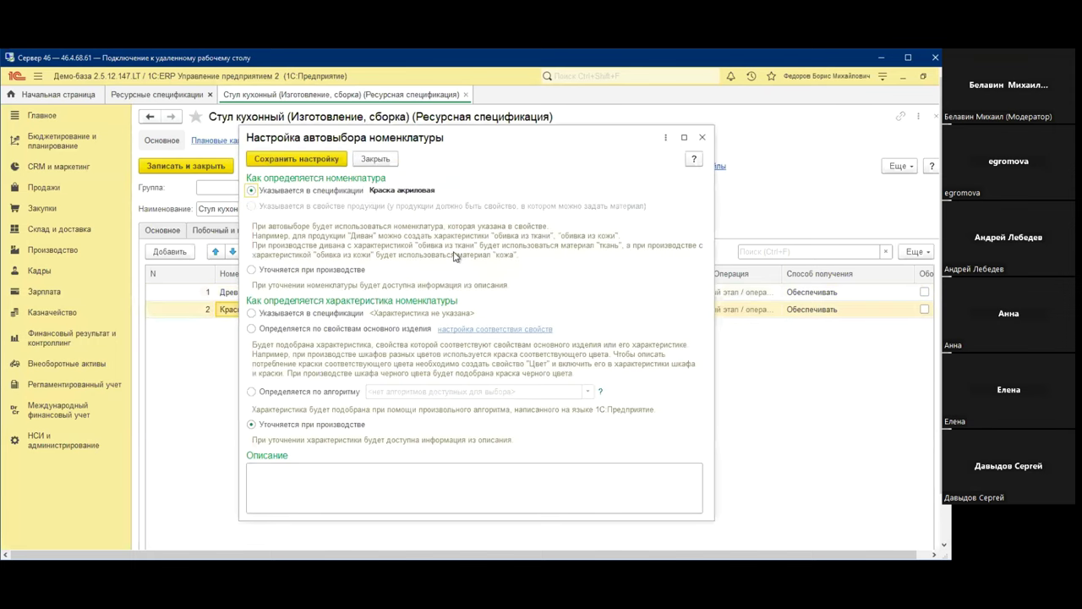
click(251, 329)
click(474, 330)
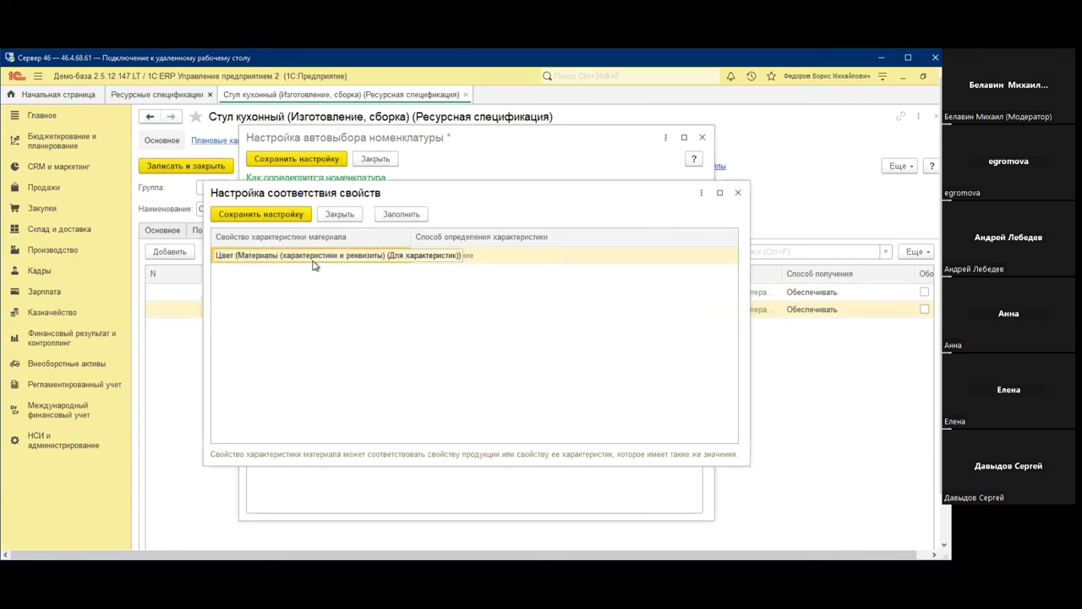
click(477, 253)
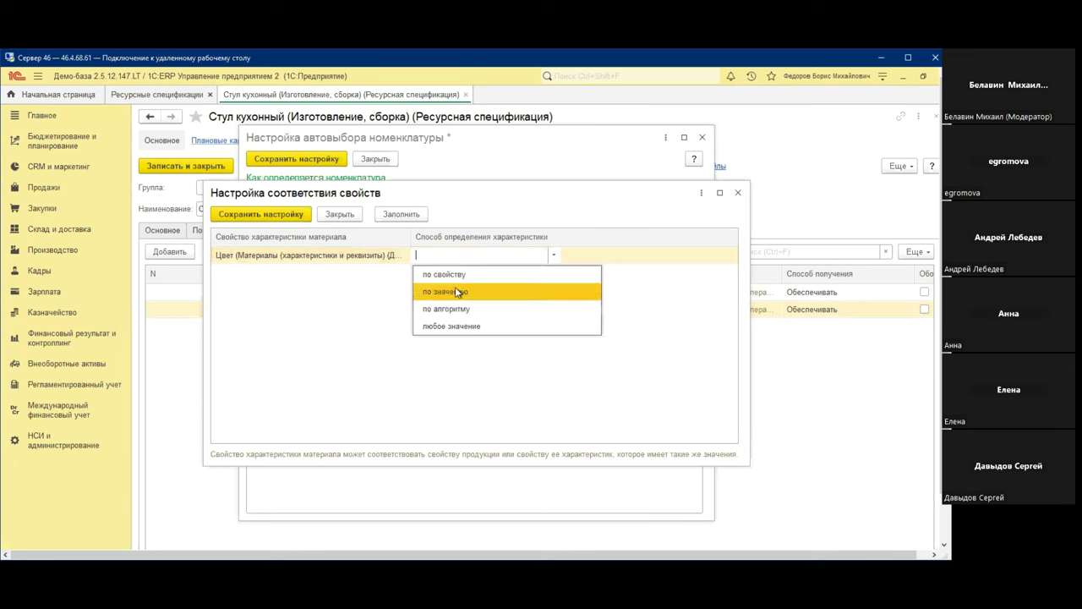
click(473, 274)
click(668, 253)
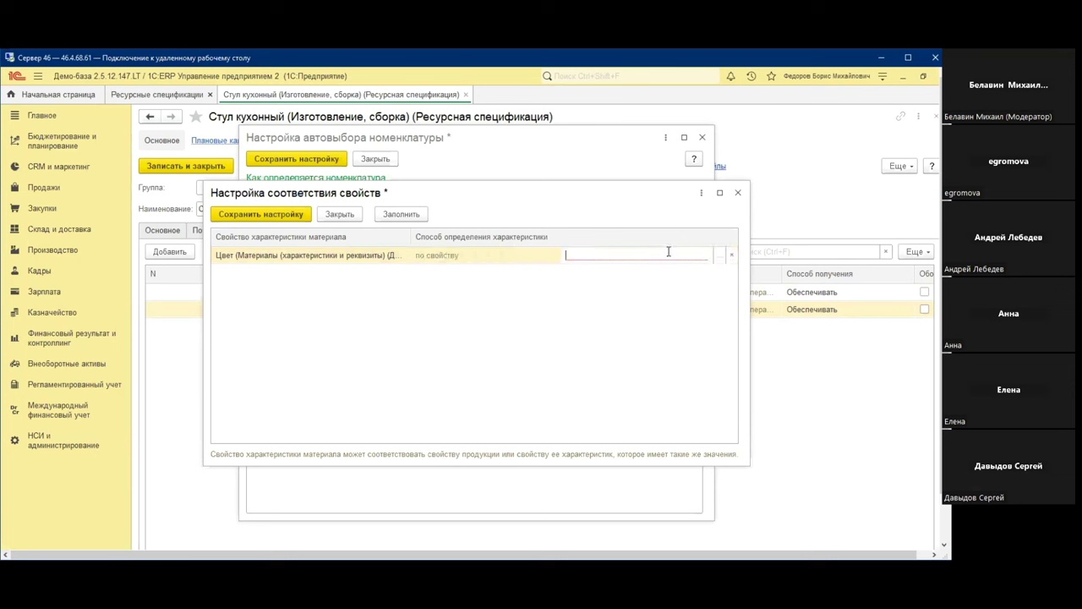
click(720, 254)
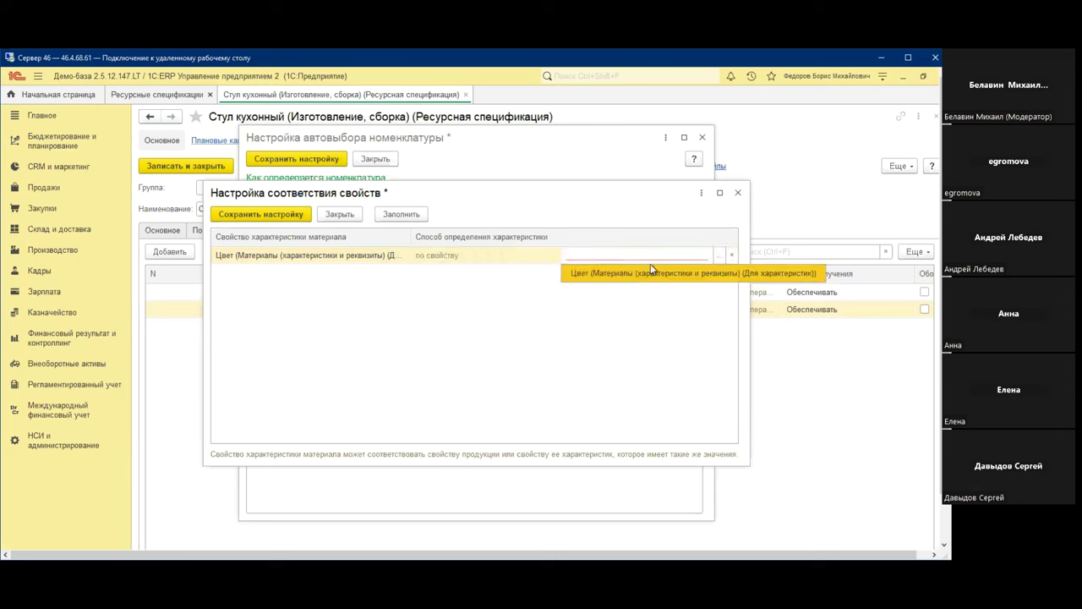
click(605, 277)
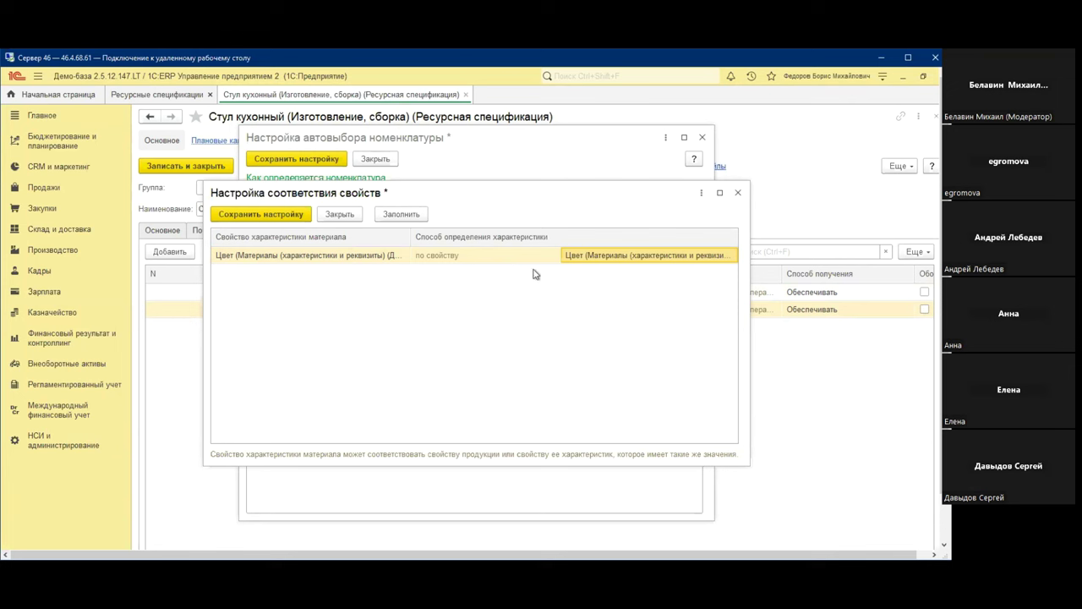
Try determining Цвет по значению and view the available colour values without choosing one
double_click(543, 257)
click(488, 294)
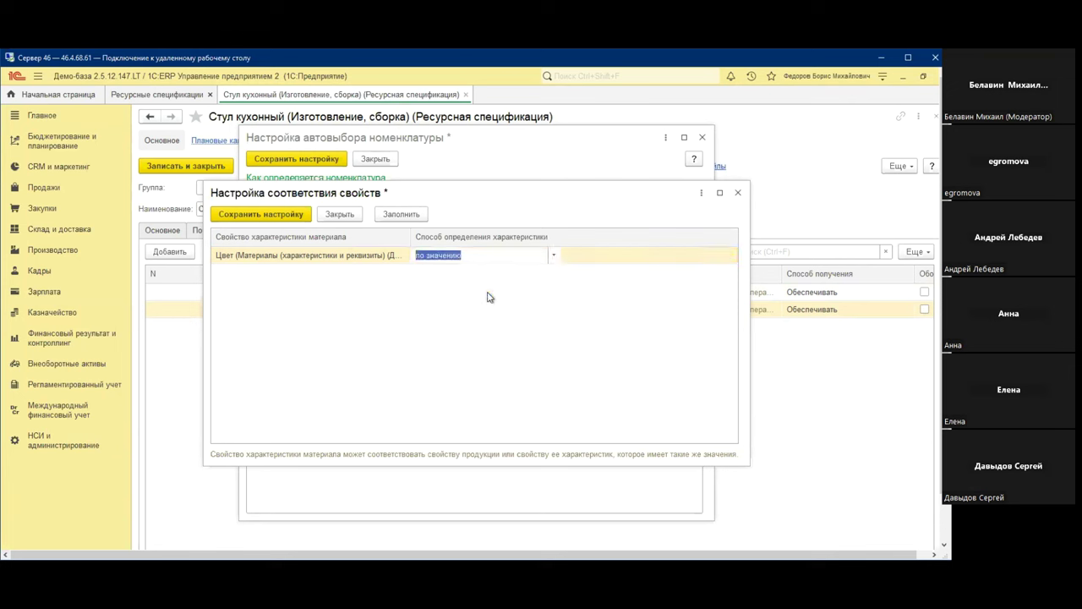
click(640, 255)
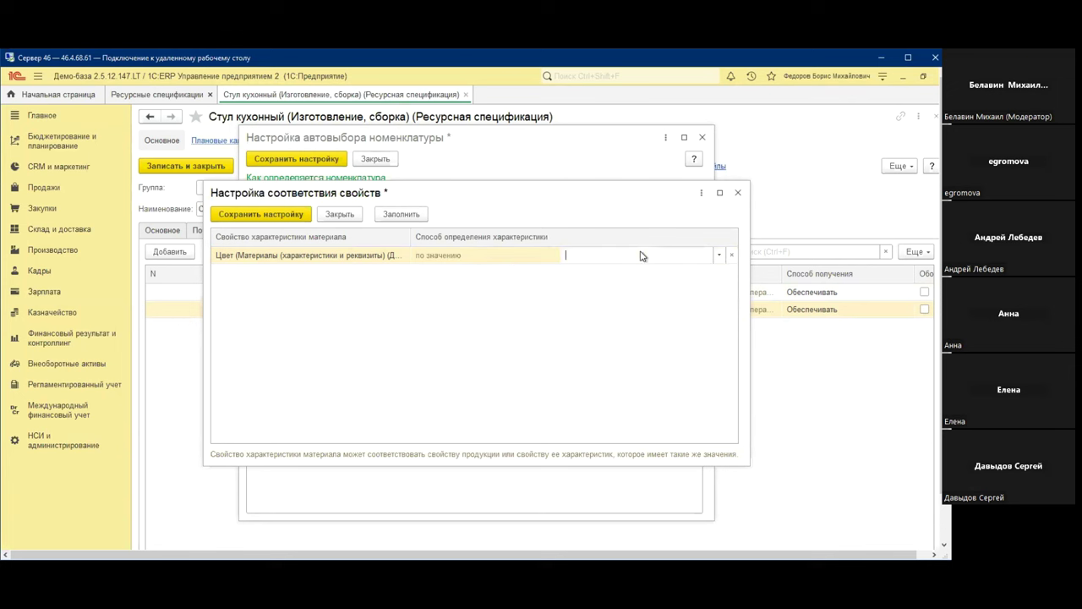
click(718, 254)
click(628, 294)
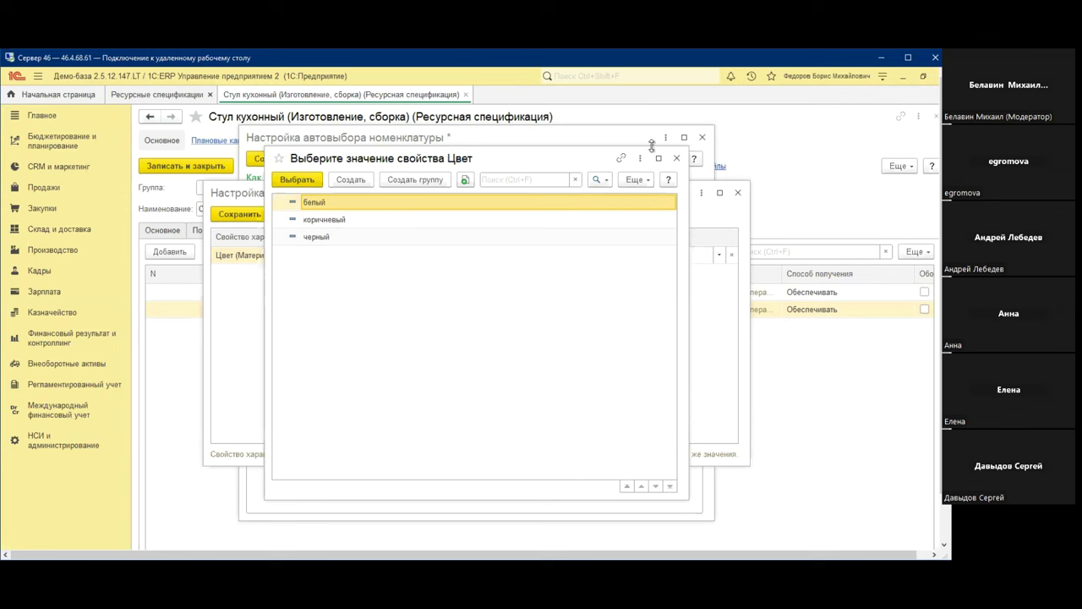
click(676, 158)
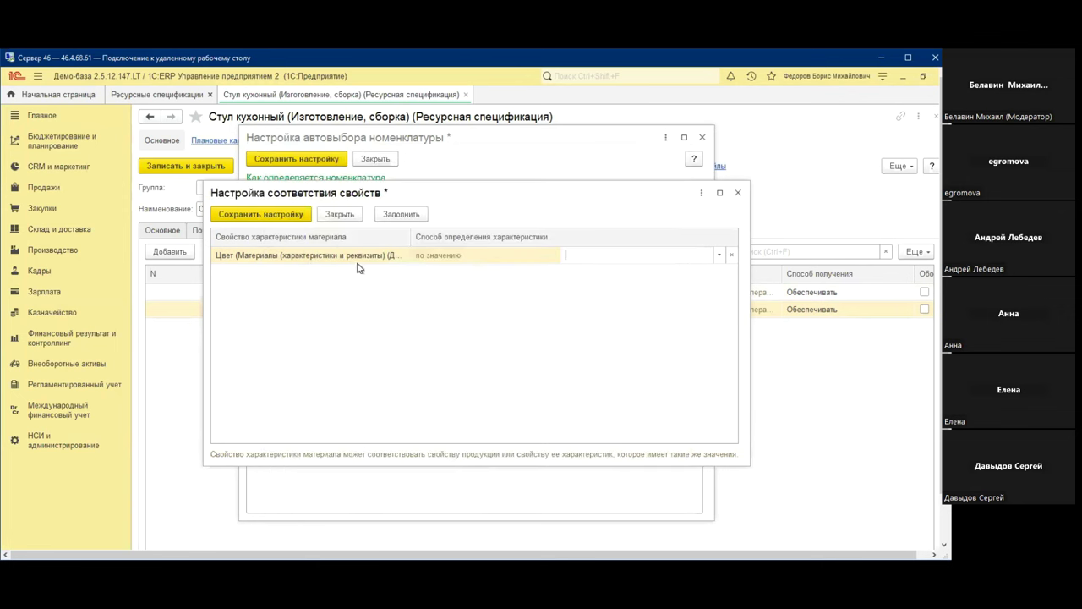
Try the methods по алгоритму and любое значение for determining Цвет
click(511, 254)
click(553, 254)
click(474, 309)
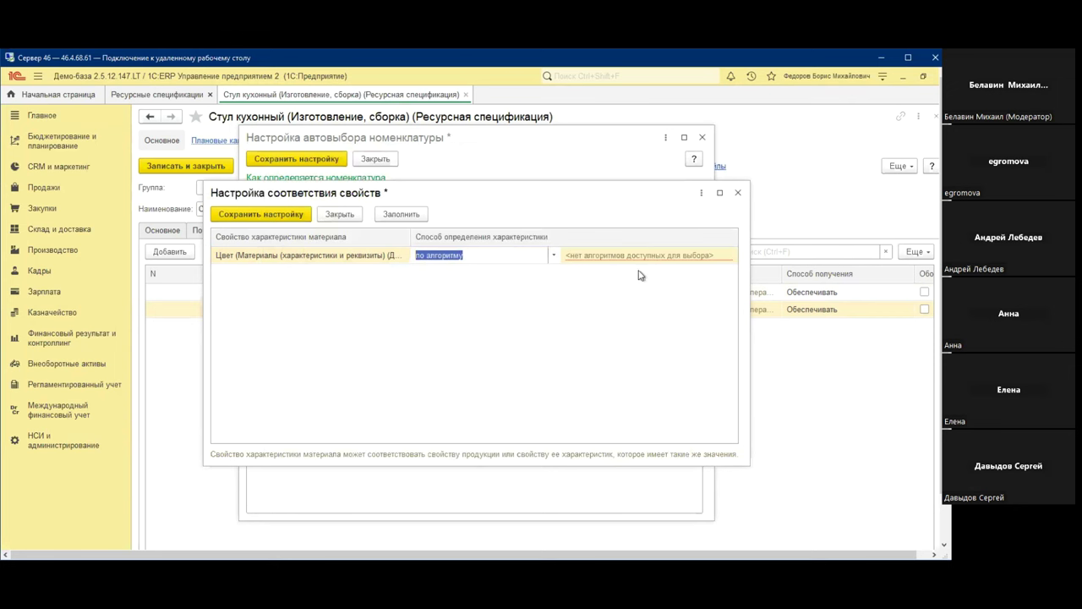
click(554, 257)
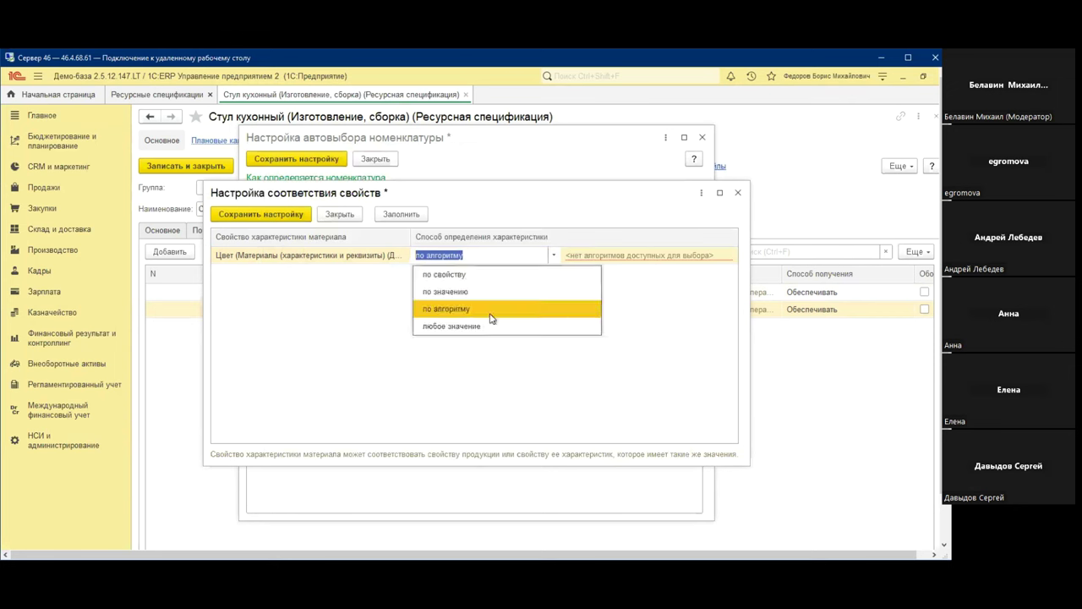
click(483, 326)
click(605, 257)
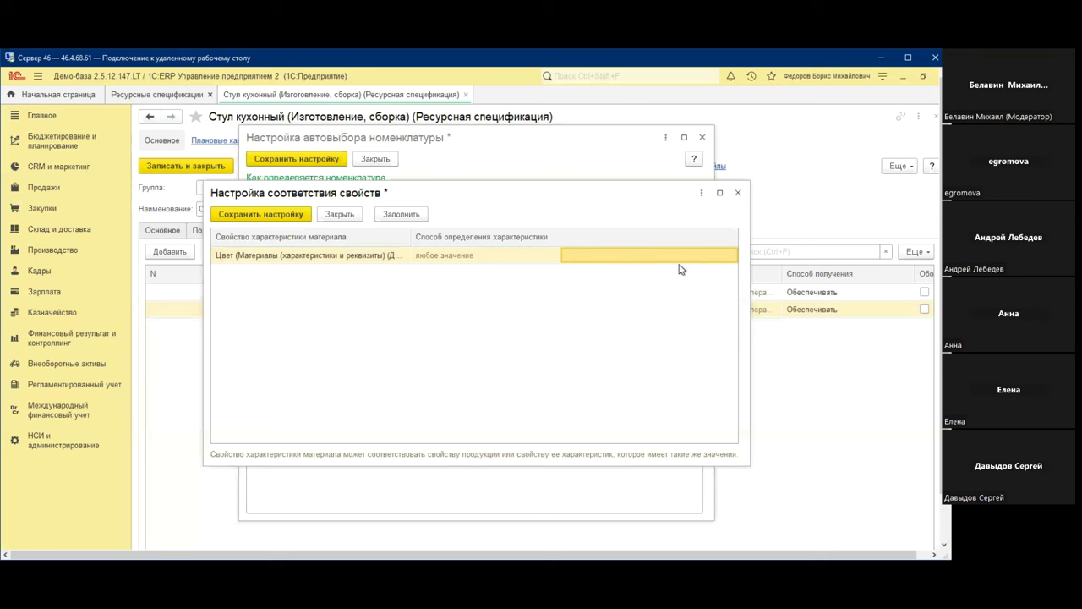
Match Цвет по свойству to the characteristics' Цвет property again, and save the property matching and the autoselection settings
click(522, 256)
click(503, 274)
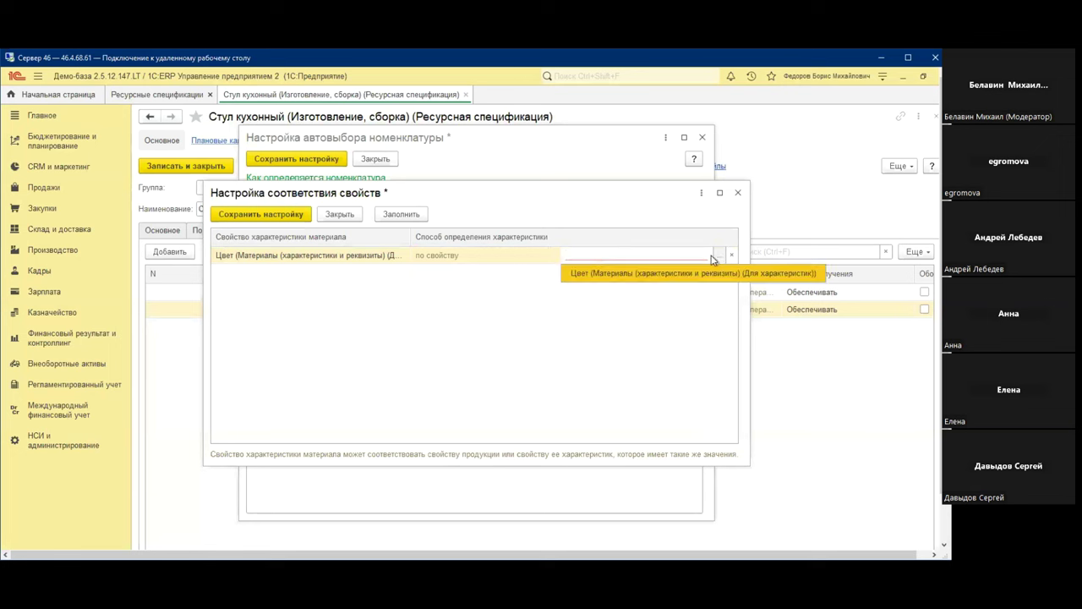
click(627, 275)
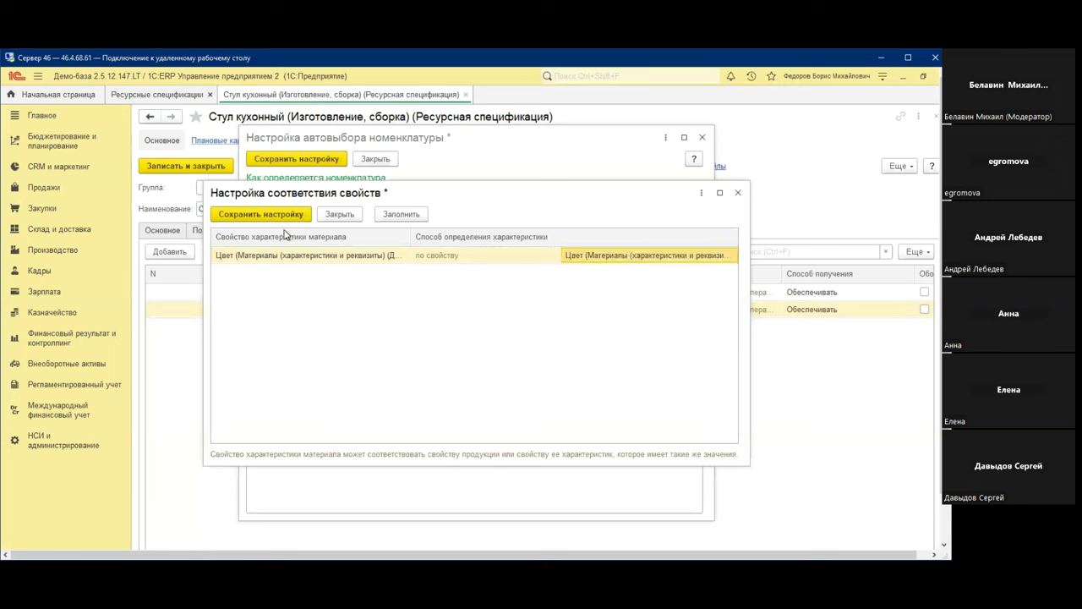
click(259, 215)
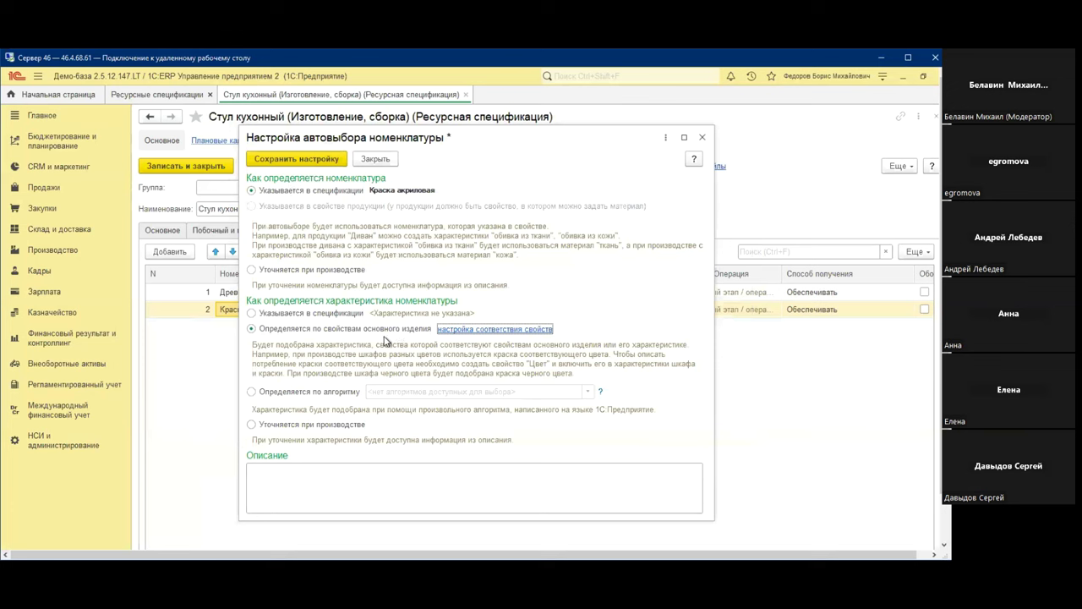
click(296, 158)
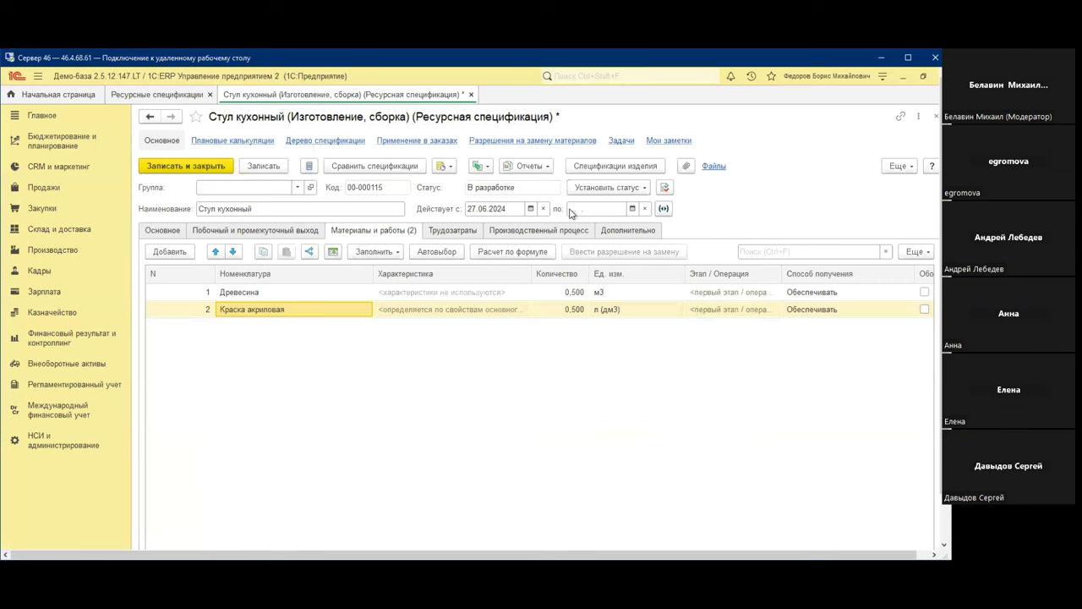
Set the status of the Стул кухонный specification to Действует, and save and close it
click(607, 187)
click(614, 222)
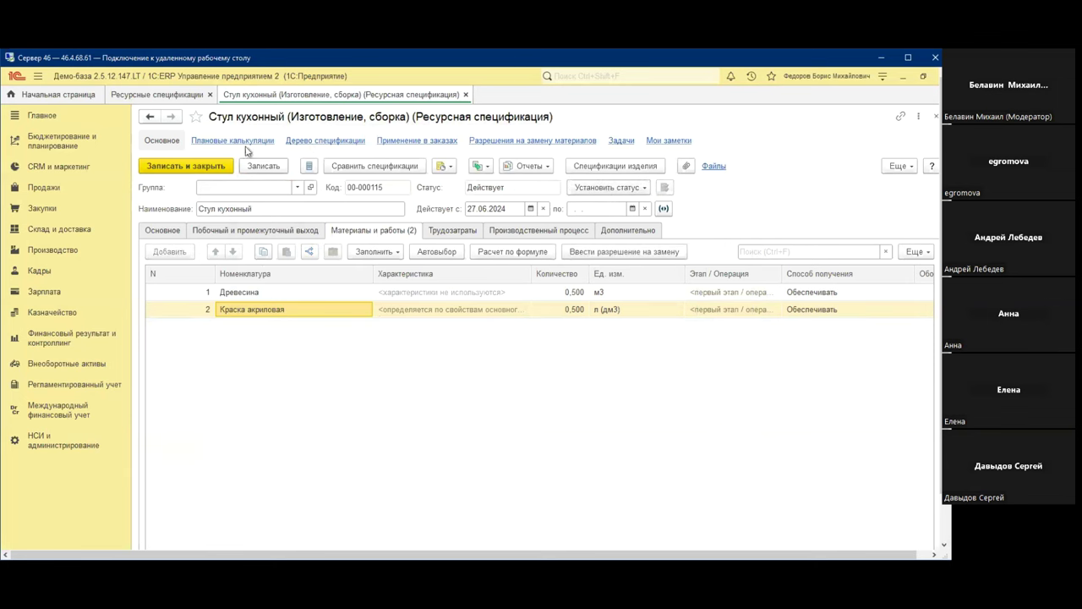
click(160, 170)
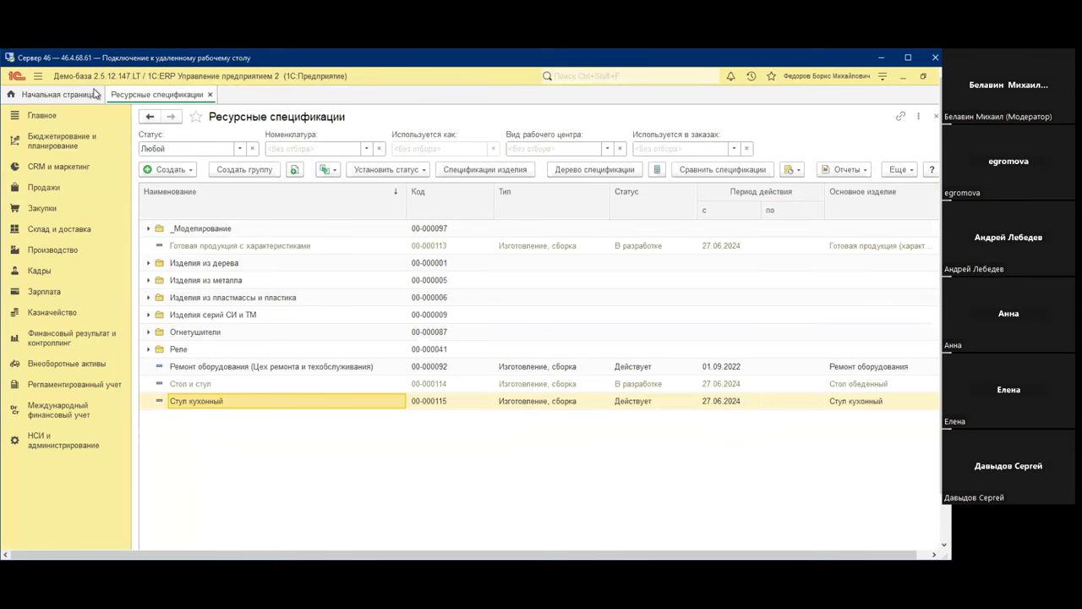
Open the latest production order for Стул кухонный, view its product lines and close it
click(61, 249)
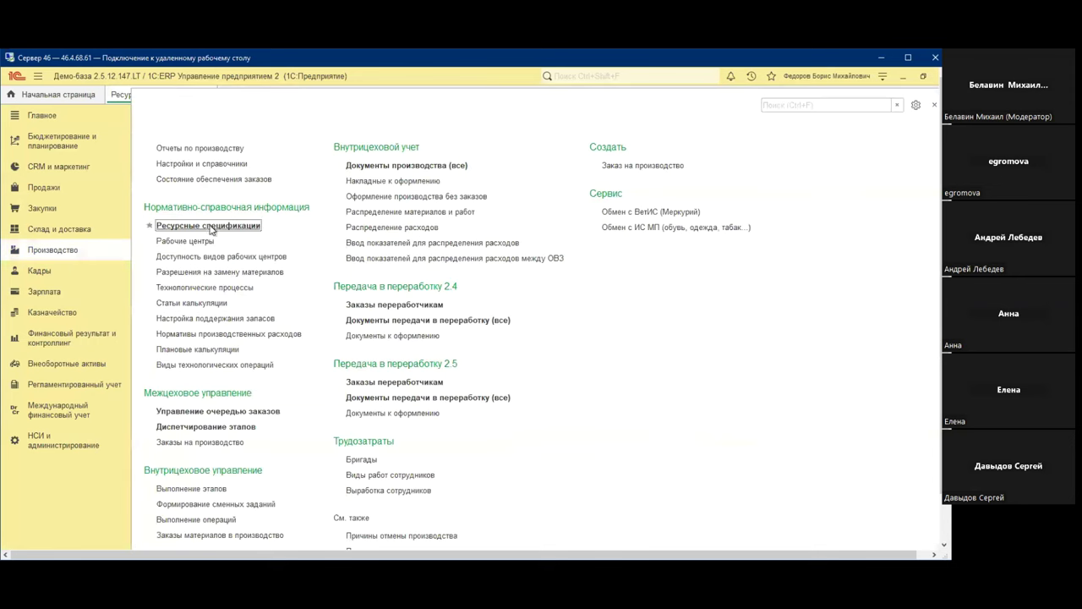
click(207, 441)
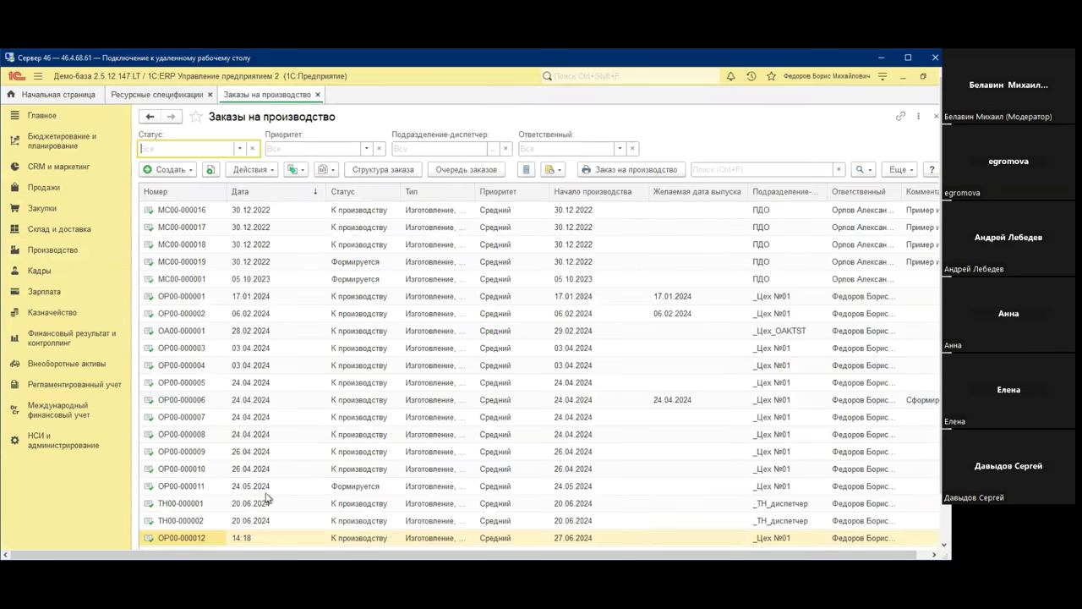
double_click(204, 539)
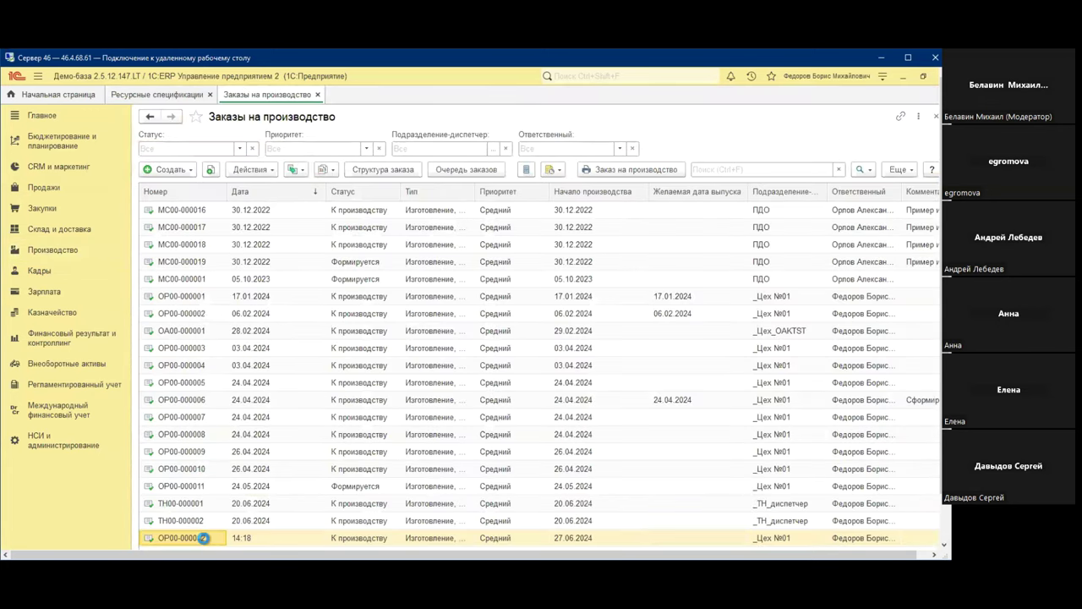
click(218, 208)
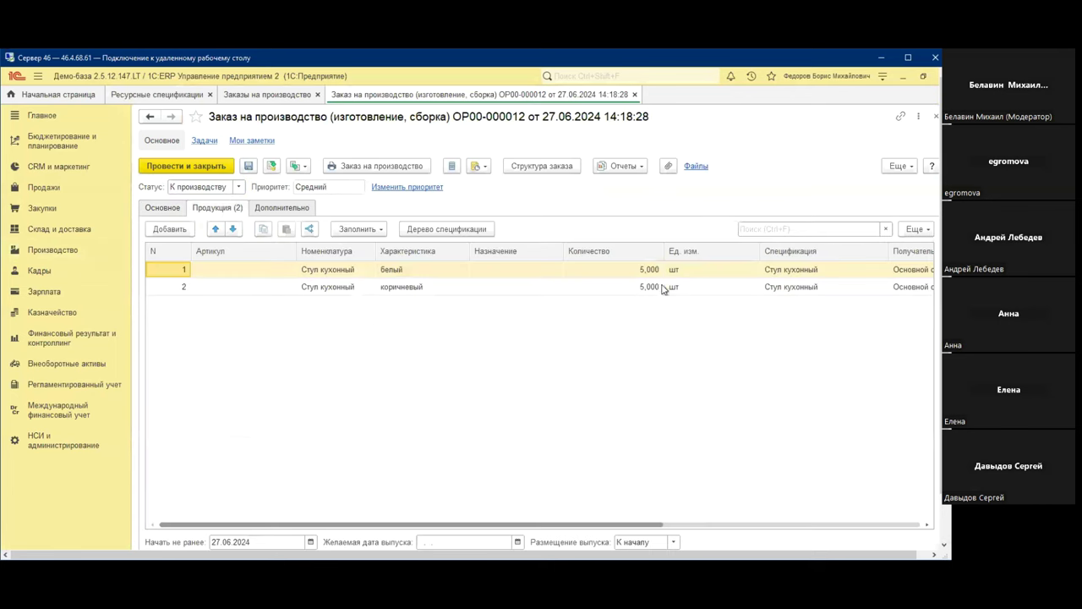
click(635, 95)
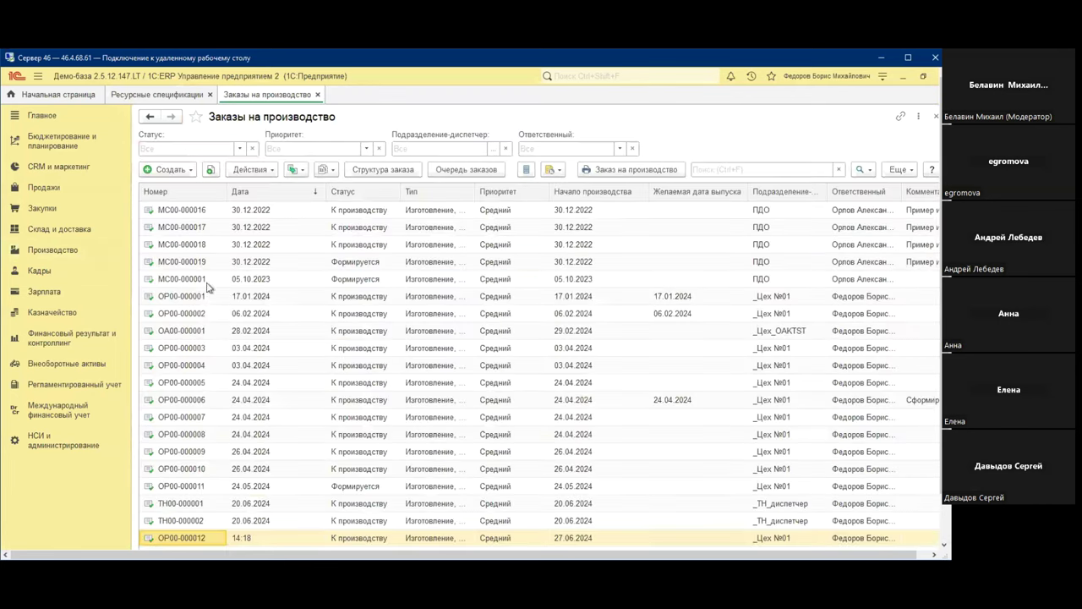
Generate the production stages for the latest Стул кухонный order in the production order queue
click(52, 250)
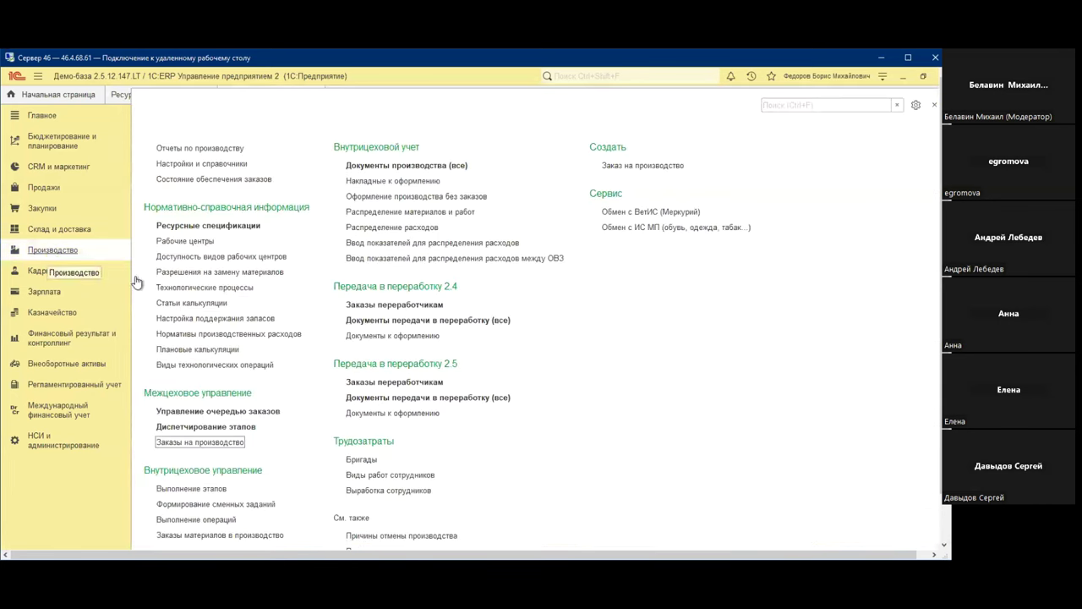
click(222, 412)
right_click(258, 385)
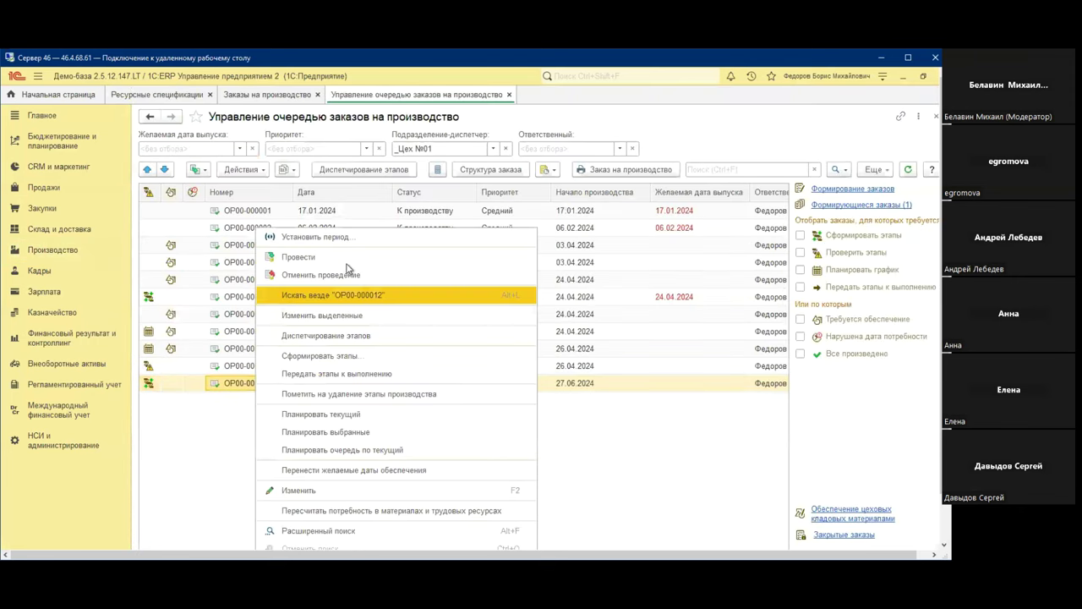
click(367, 359)
click(450, 262)
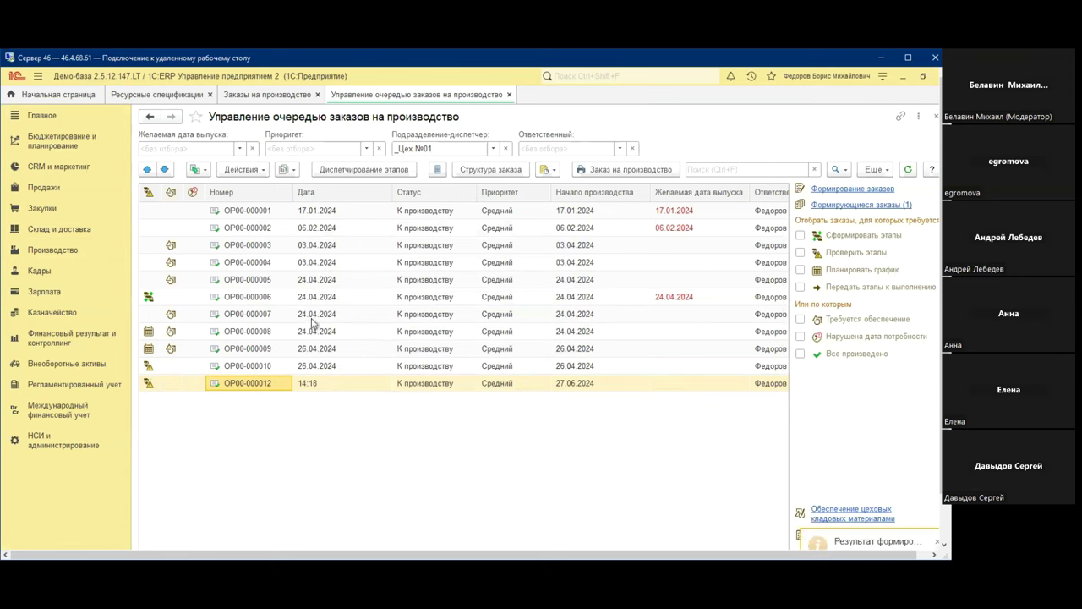
Open stage dispatching for the order and examine the first stage's main details and its materials in Обеспечение
click(372, 170)
click(325, 212)
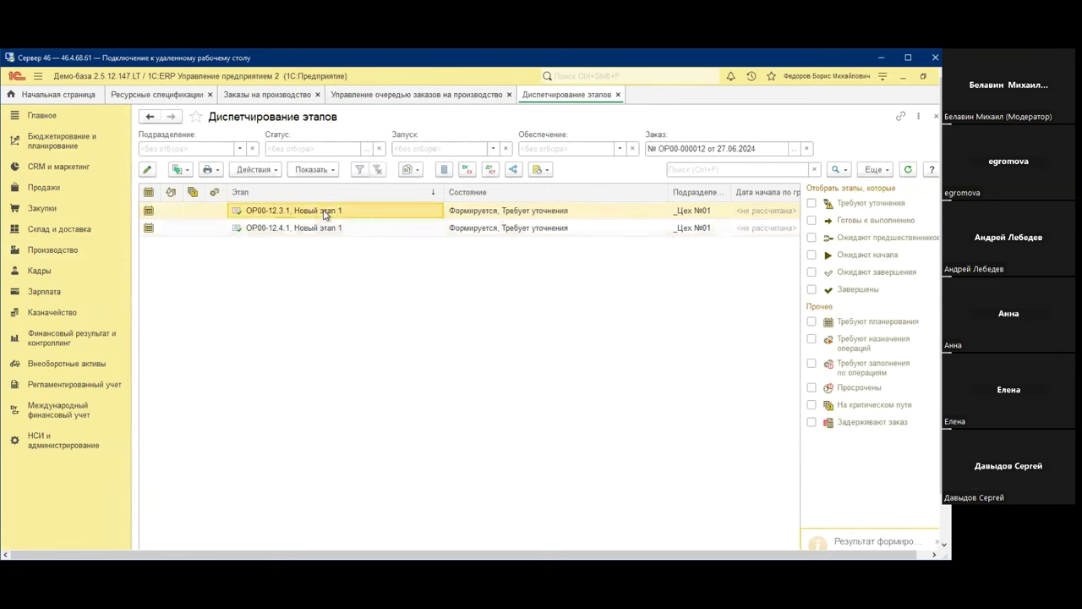
double_click(285, 210)
click(230, 208)
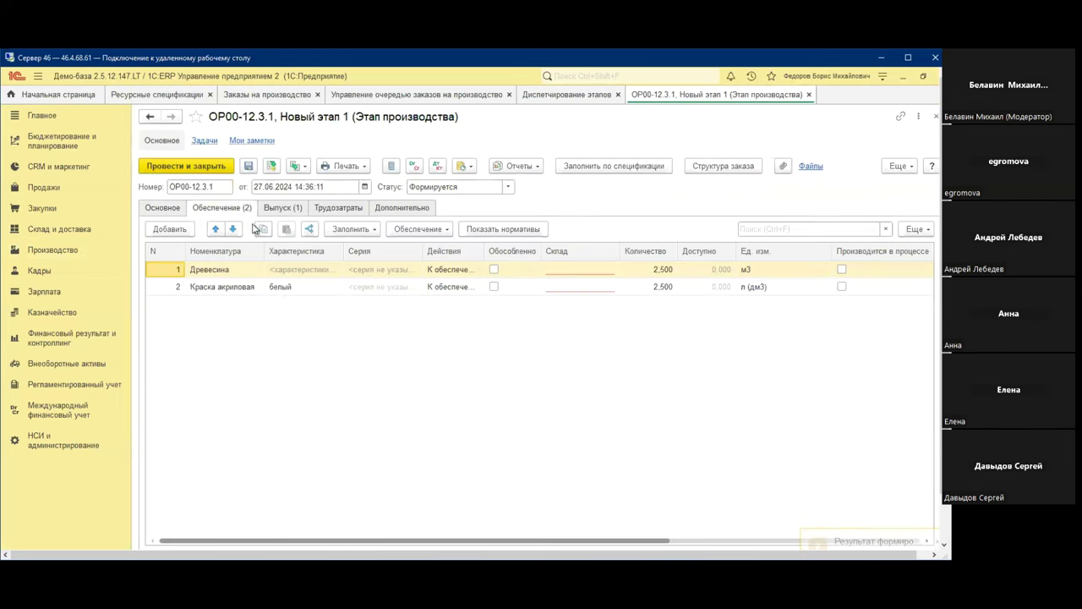
click(163, 208)
click(220, 207)
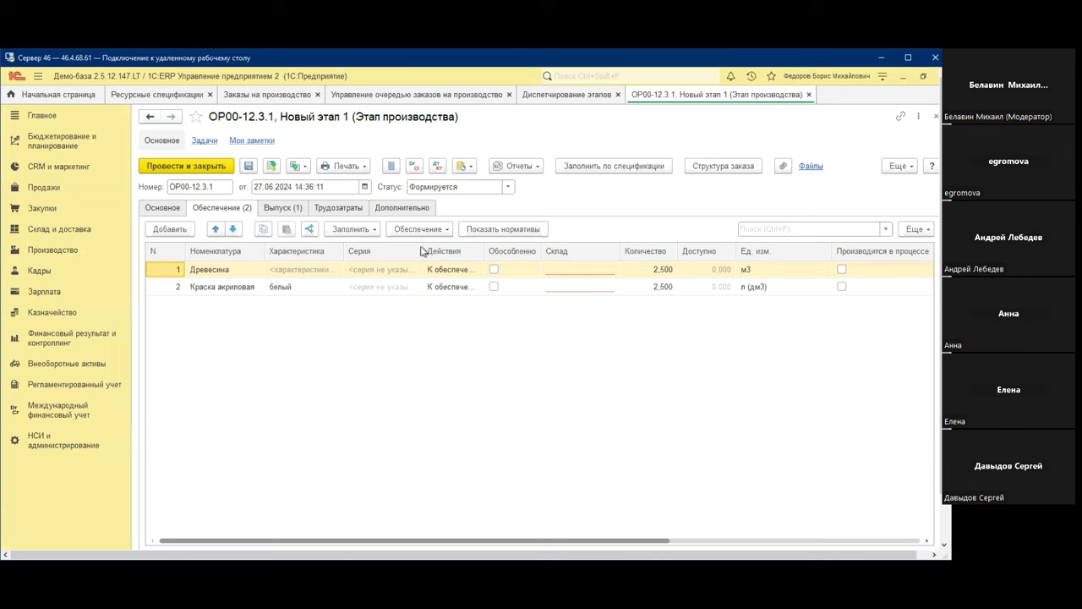
click(809, 95)
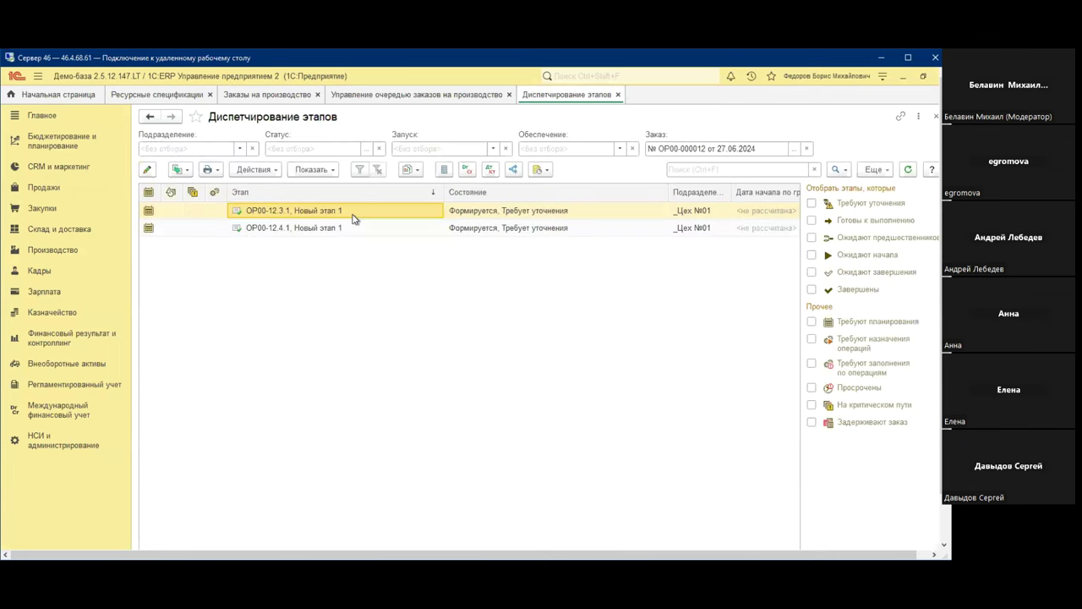
Check the product and the Обеспечение materials of the order's second stage, and close the dispatching and order queue windows
click(280, 233)
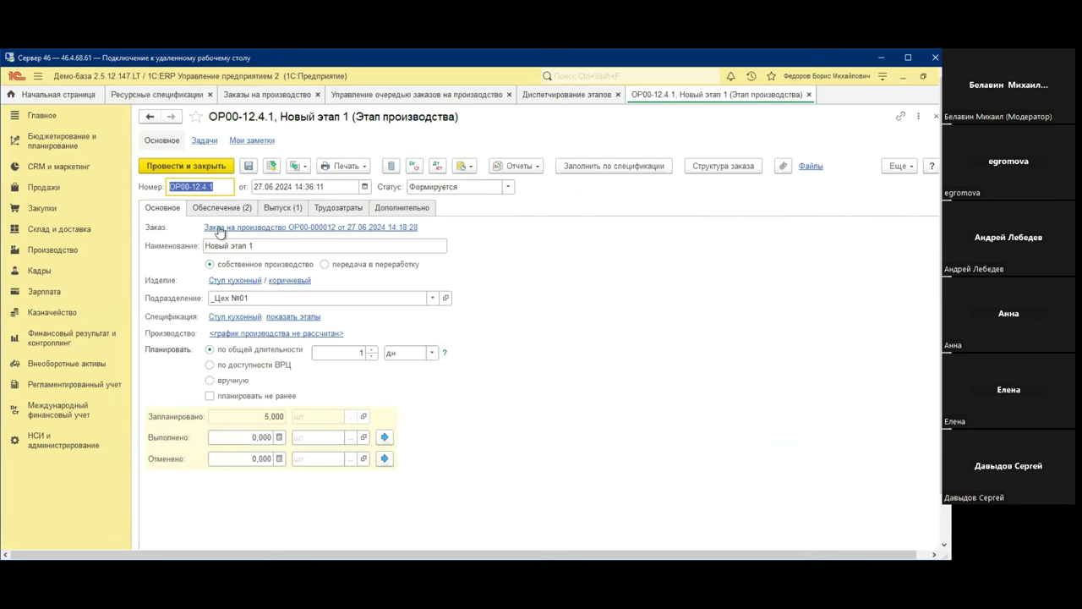
click(203, 209)
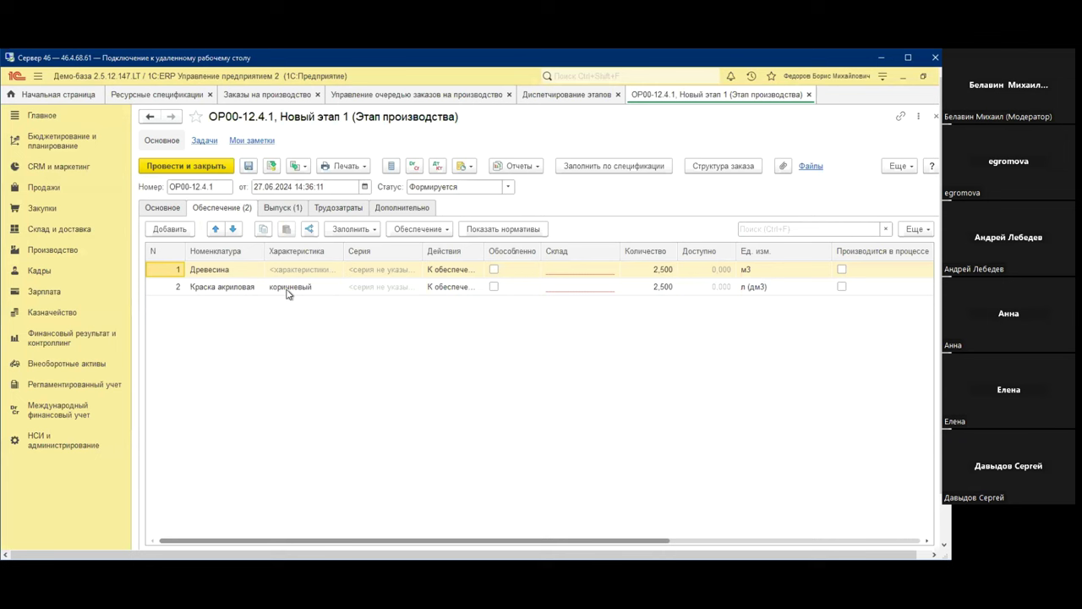
click(808, 94)
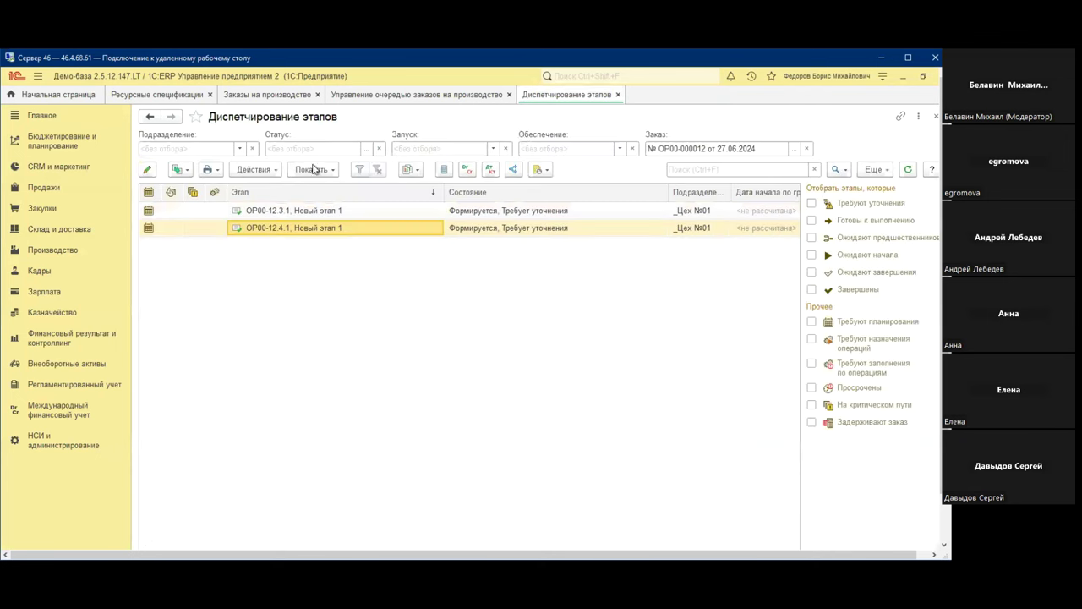
click(618, 95)
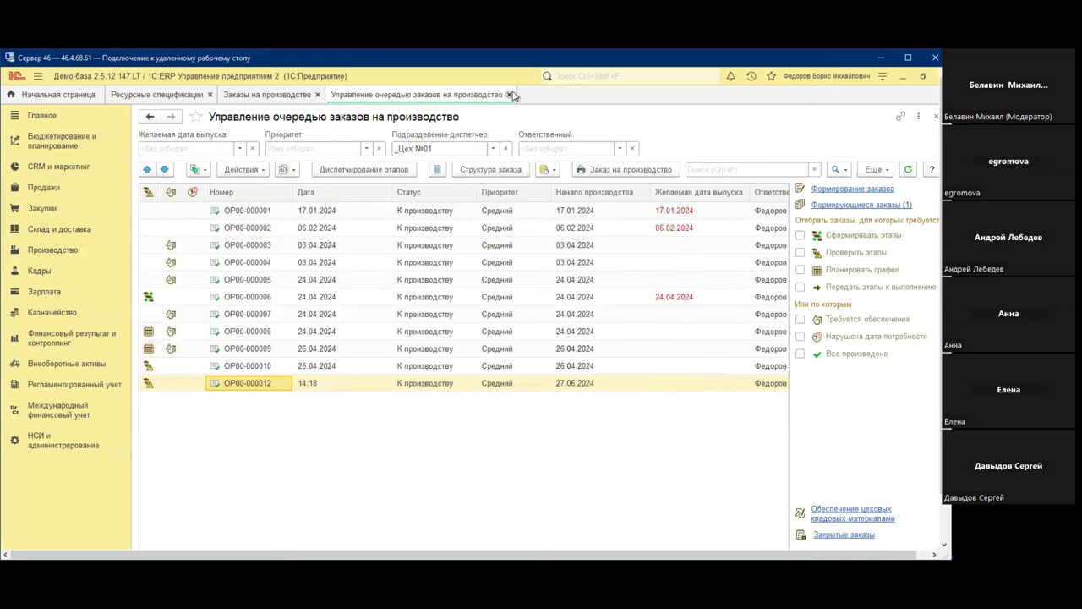
click(510, 95)
Reopen the Стул кухонный resource specification and view the quantity formula settings of the Древесина material
click(173, 94)
click(287, 400)
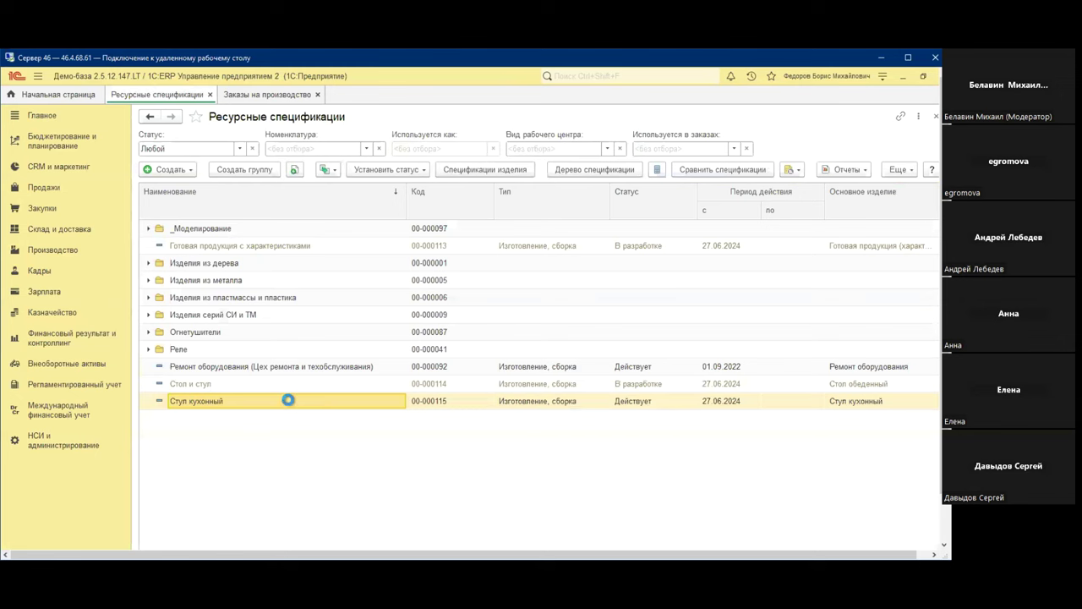
double_click(287, 400)
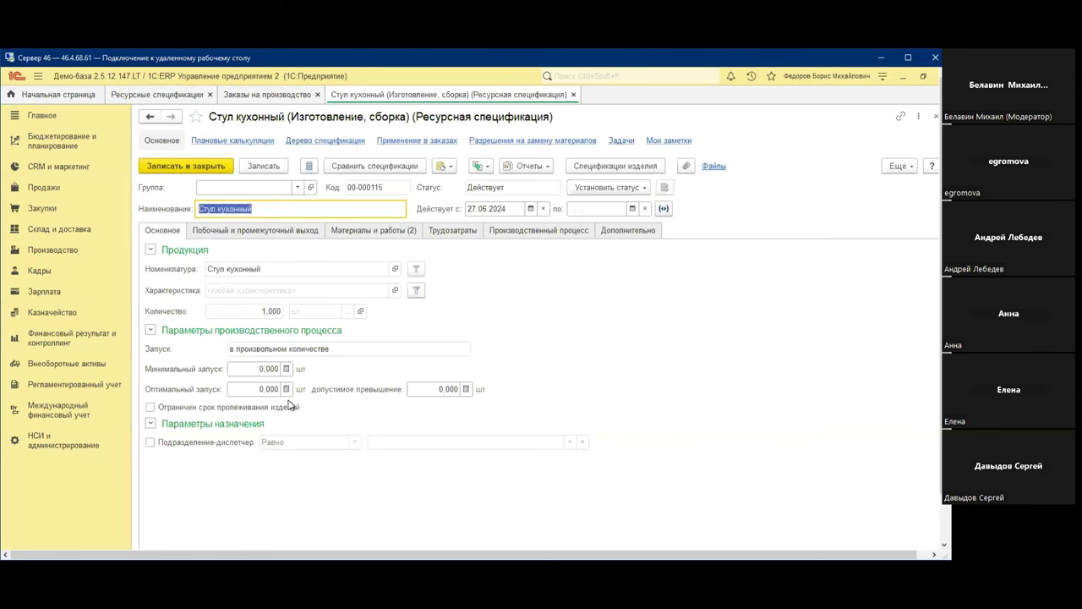
click(362, 231)
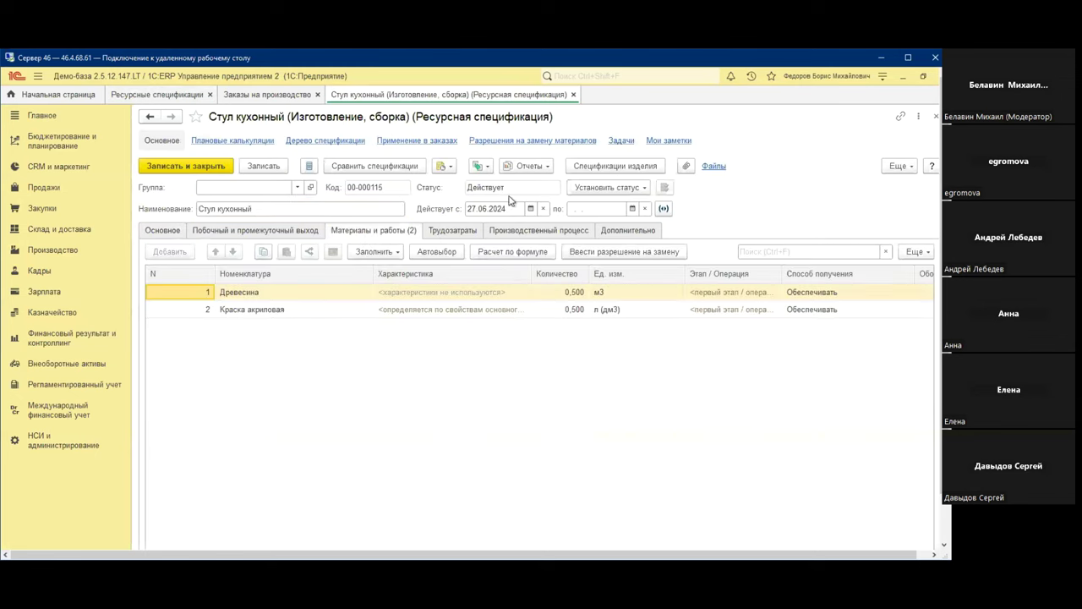
click(452, 231)
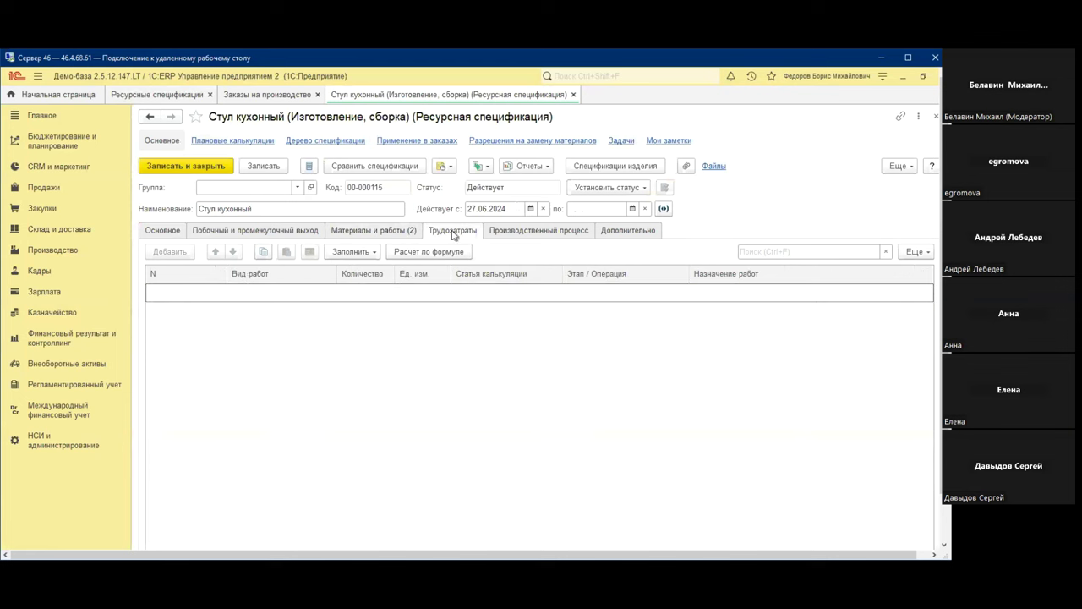
click(376, 254)
click(378, 233)
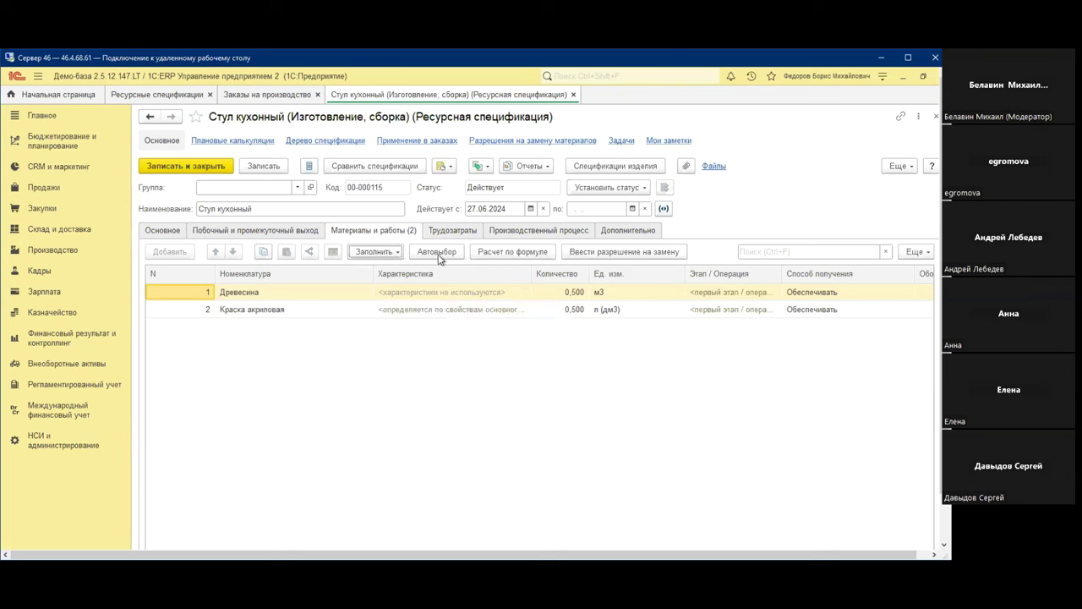
click(505, 255)
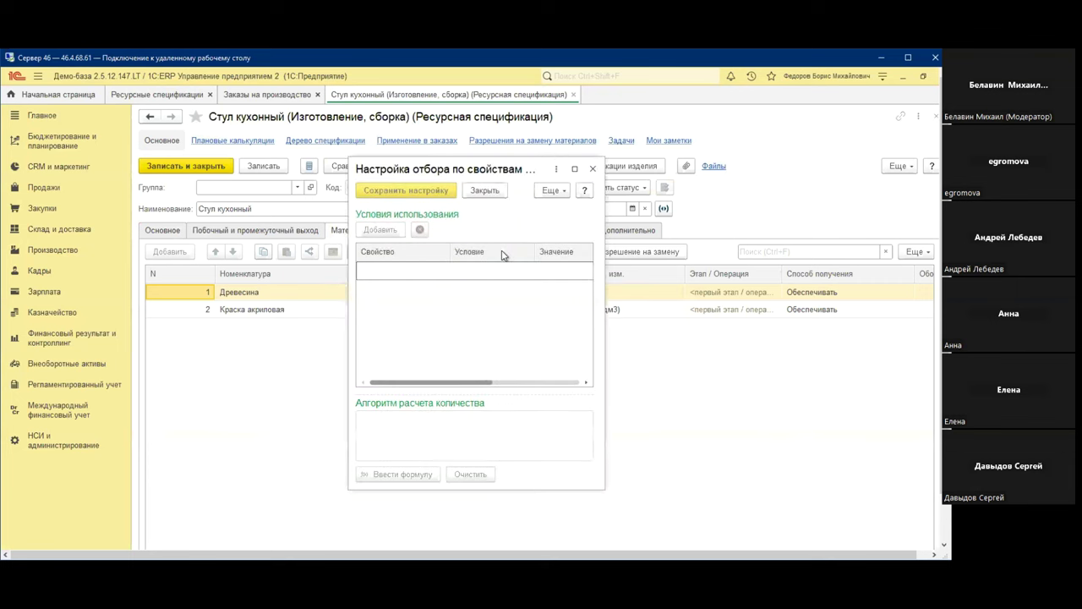
click(592, 168)
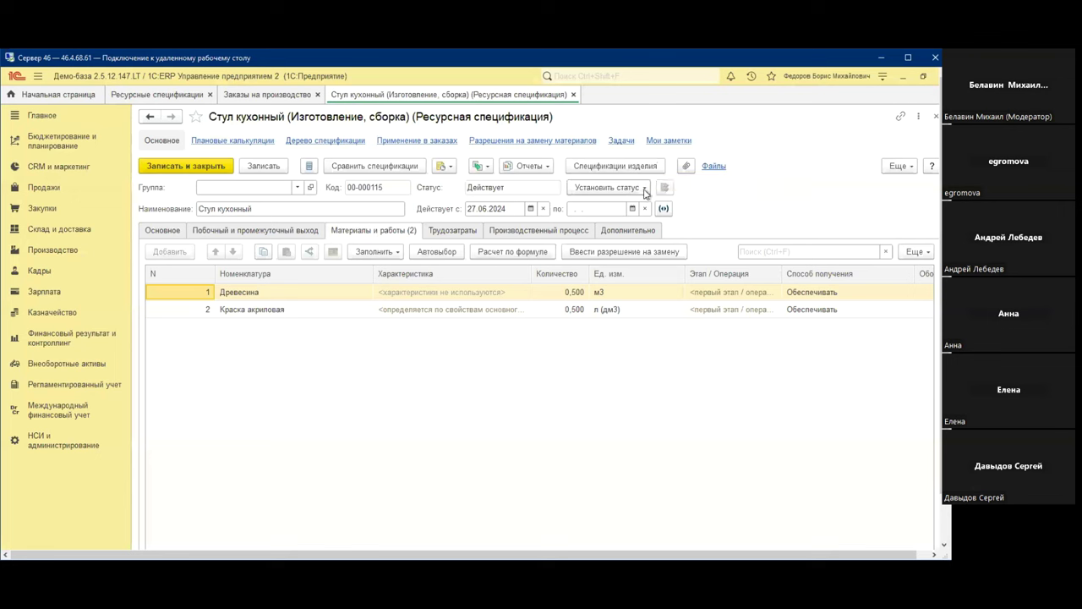
Set the status of the Стул кухонный specification to В разработке
click(643, 187)
click(616, 208)
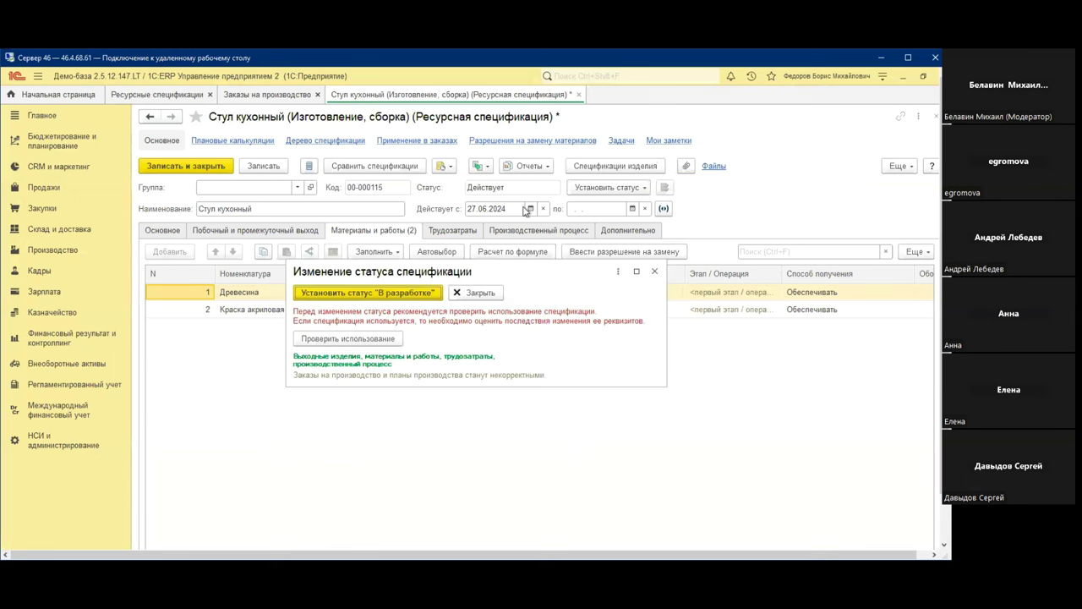
click(382, 294)
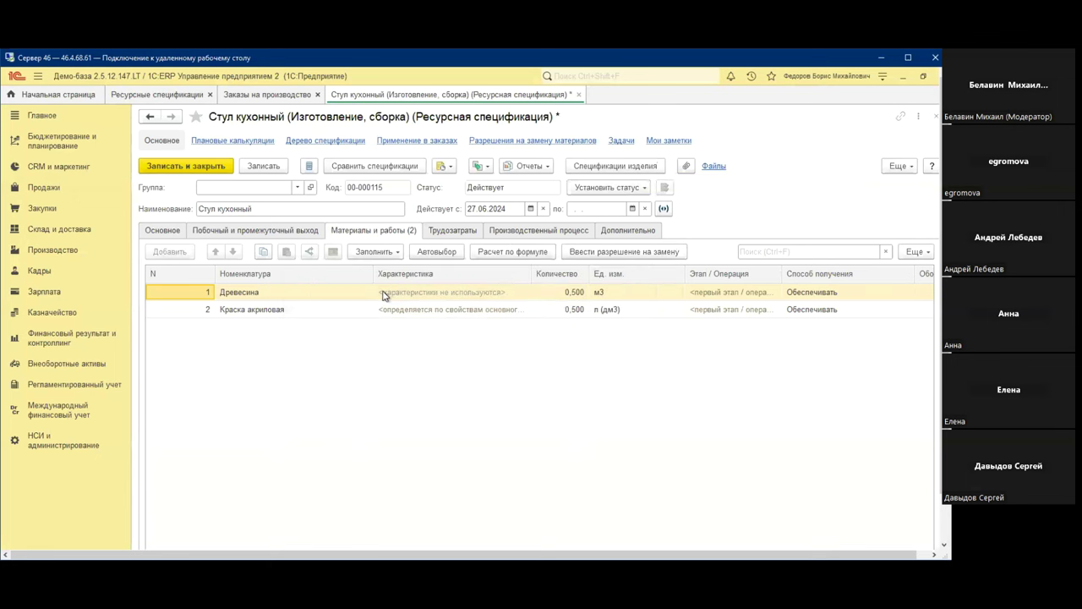
View the usage conditions and quantity calculation algorithm for Краска акриловая and close the settings without changes
click(576, 313)
click(526, 252)
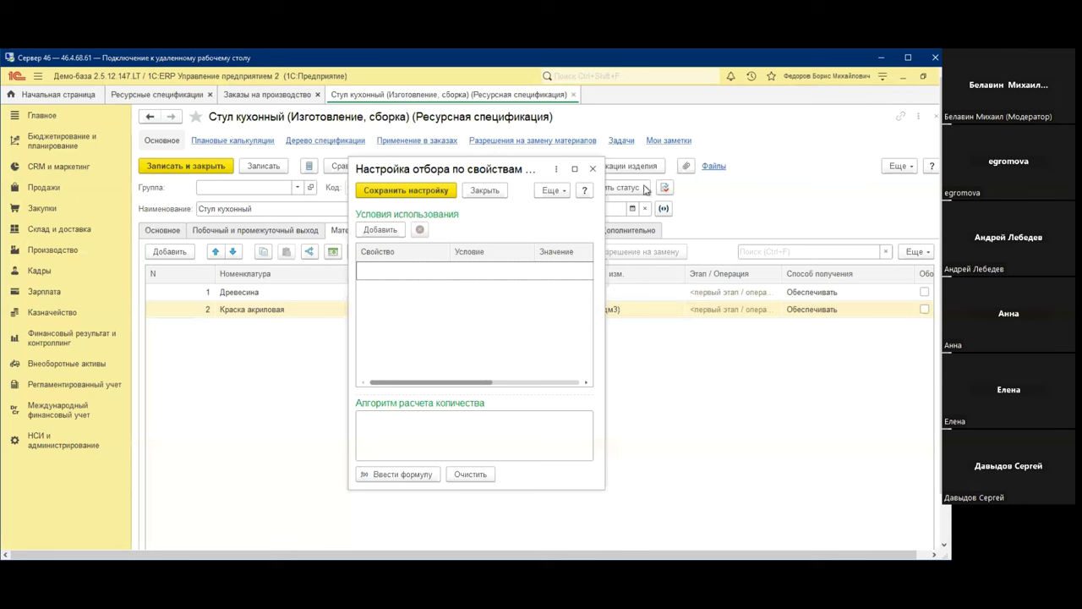
click(593, 168)
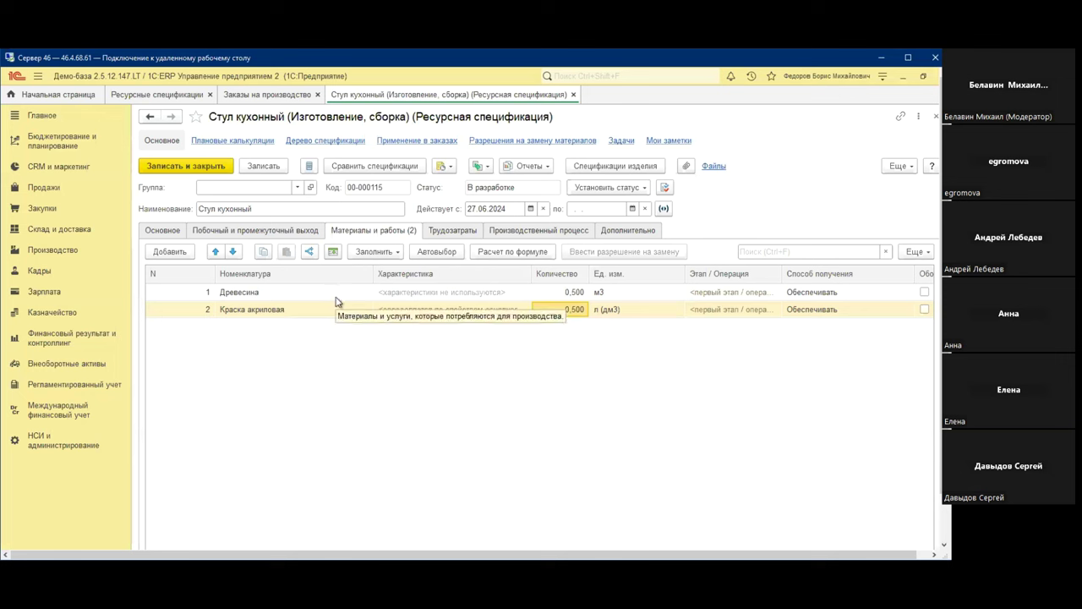
Create a new Номенклатура item of the kind Материалы with the working name Лак
click(59, 440)
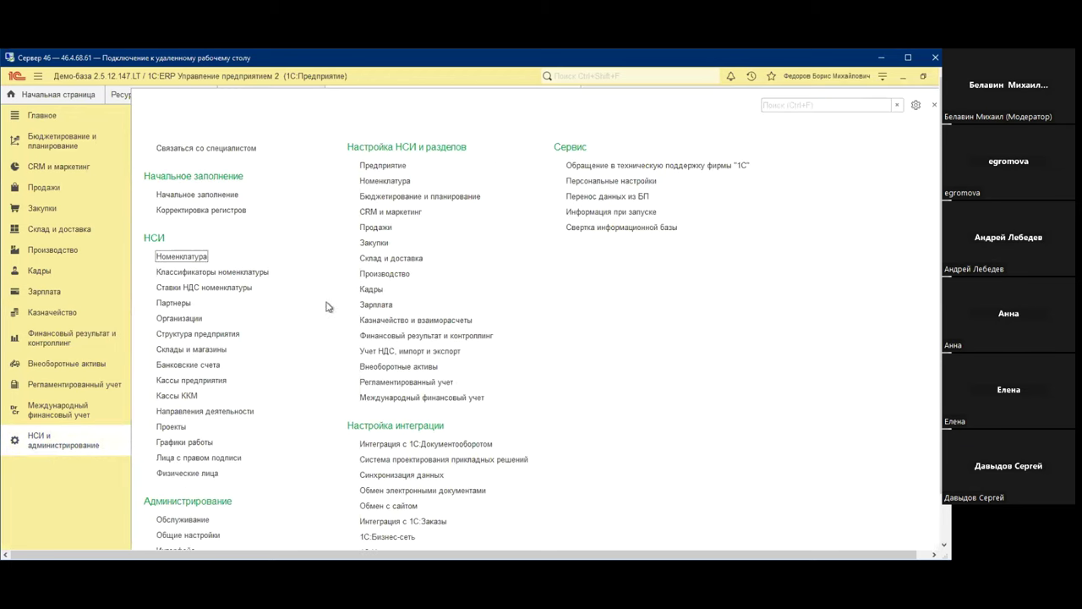
click(194, 258)
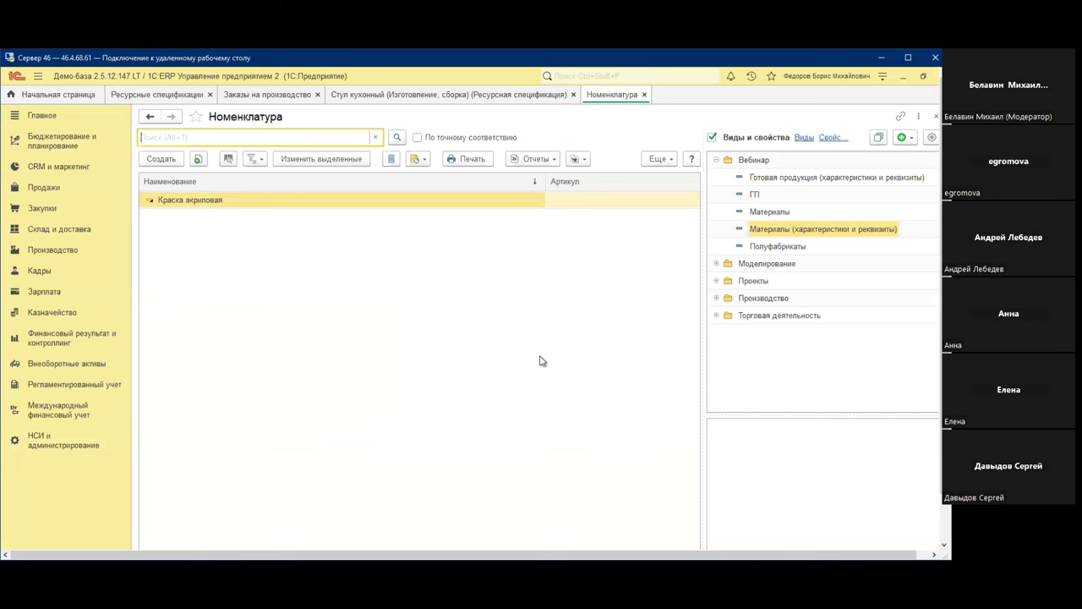
click(779, 211)
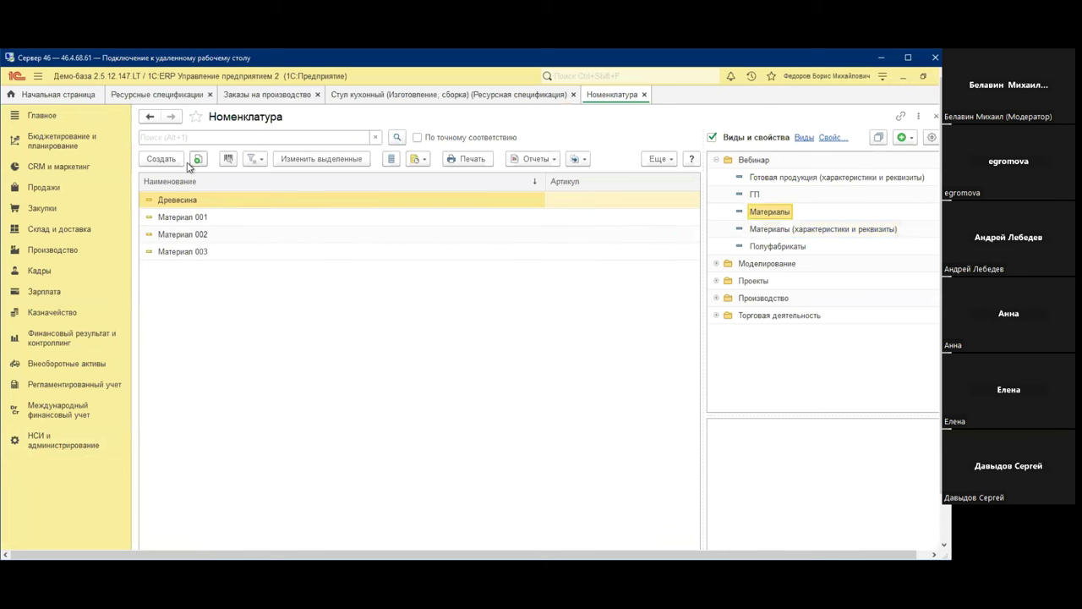
click(160, 160)
click(350, 219)
text(Л)
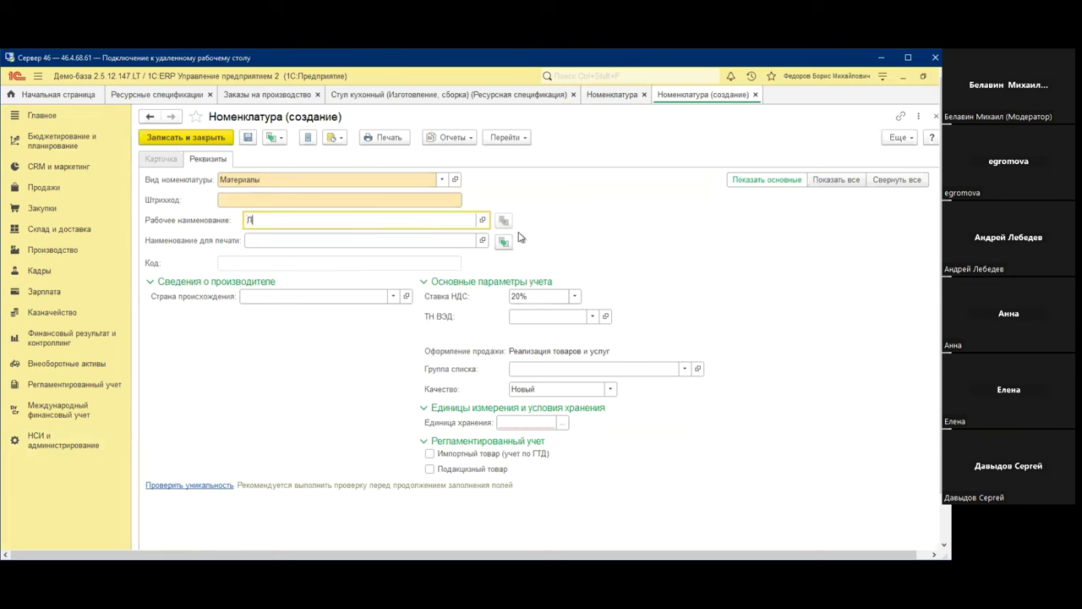
text(ак)
Set the storage unit of the Лак item to кг and save the item
click(563, 422)
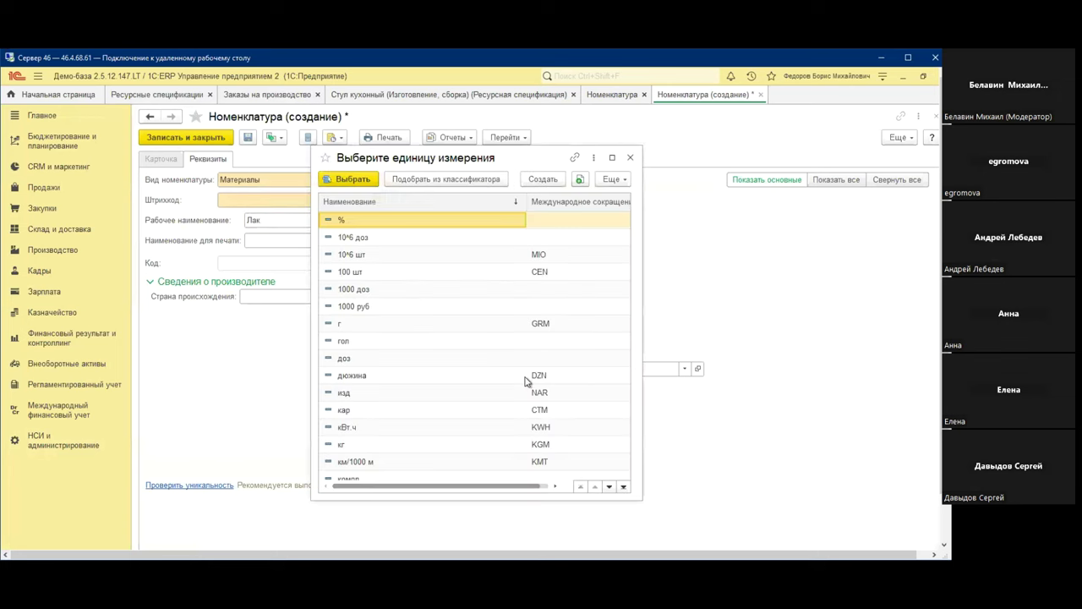
scroll(381, 446, down, 3)
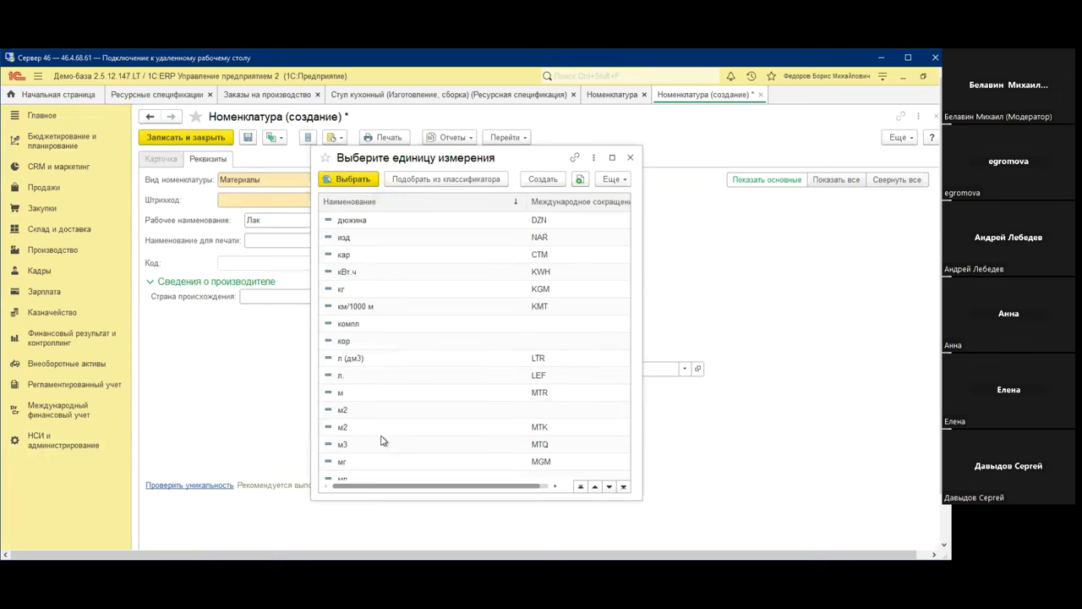
scroll(380, 440, up, 3)
double_click(357, 395)
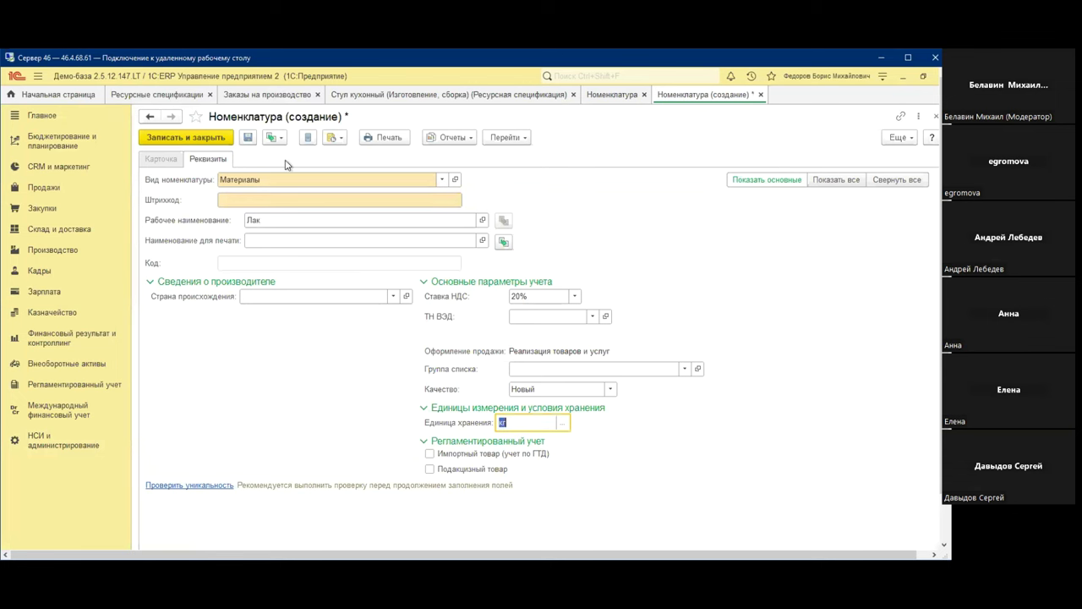
click(248, 137)
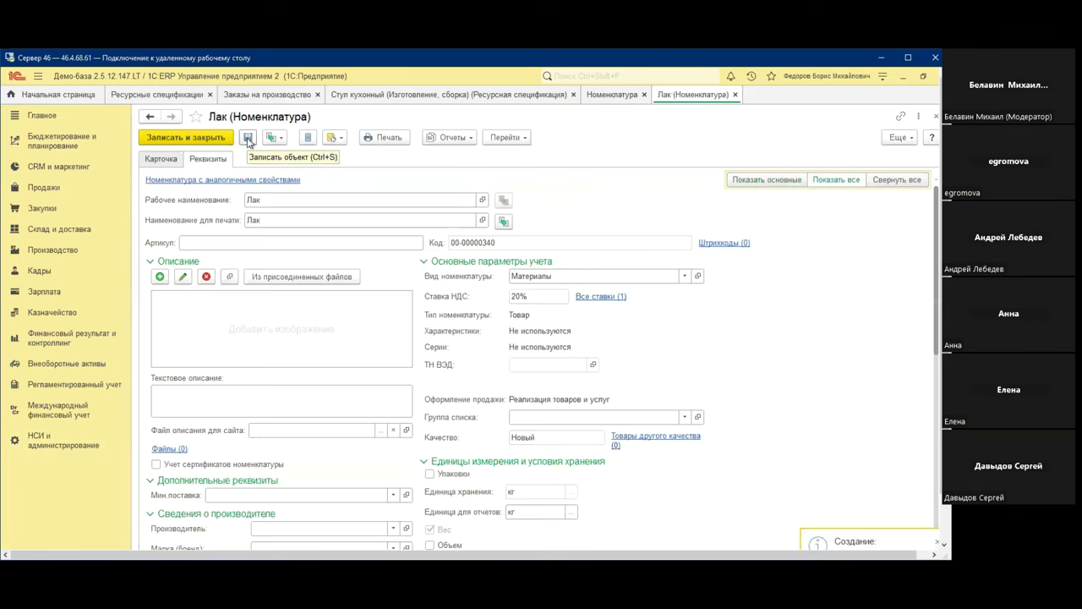
Change the working name to Лак мебельный, copy it to the print name, and save and close the item
click(272, 222)
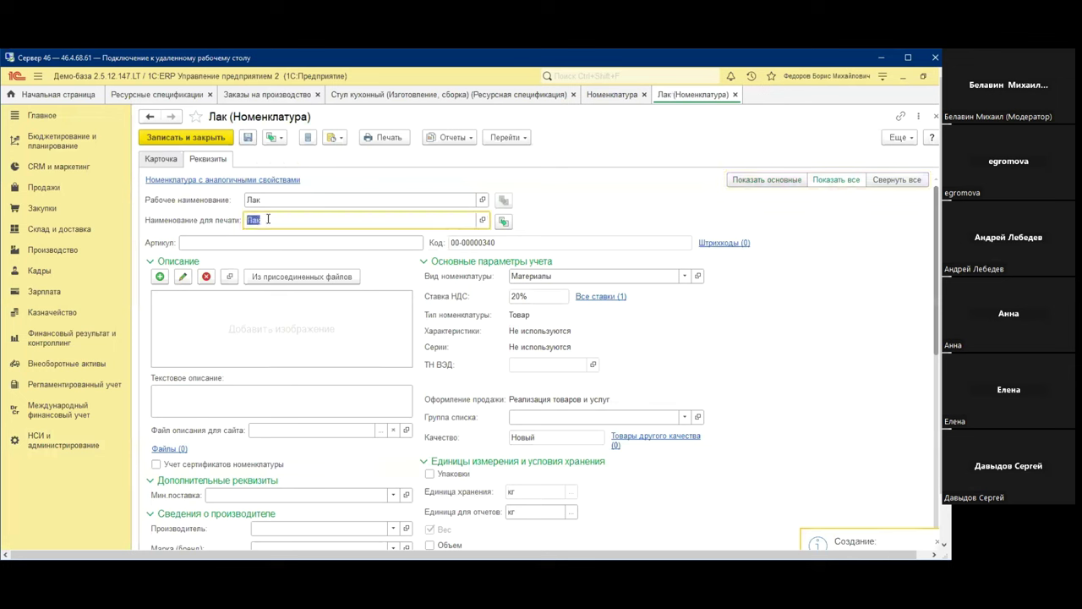
click(270, 201)
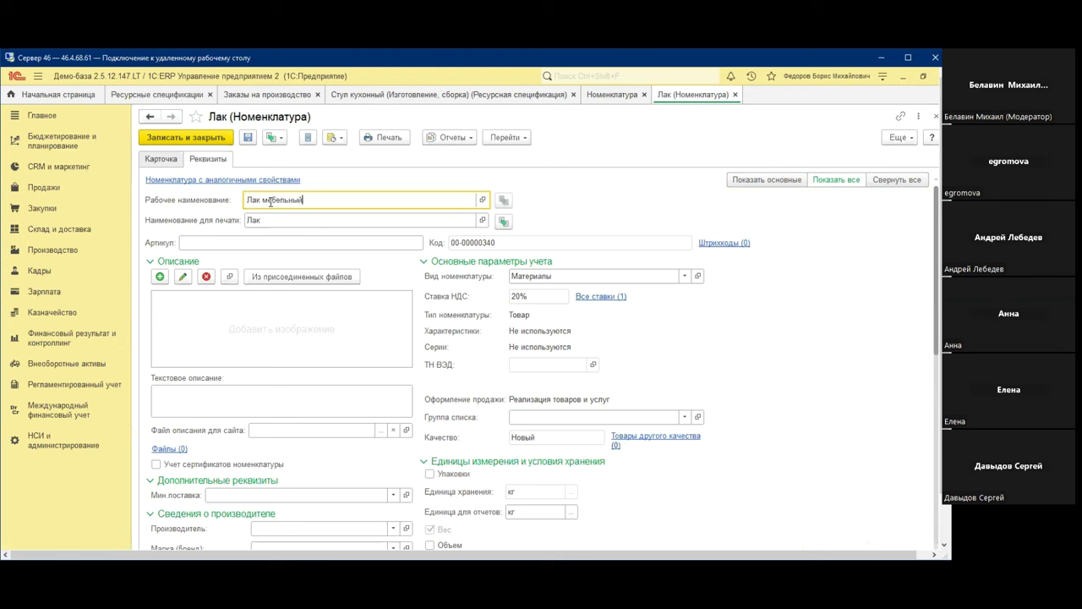
text(мебельный)
click(503, 221)
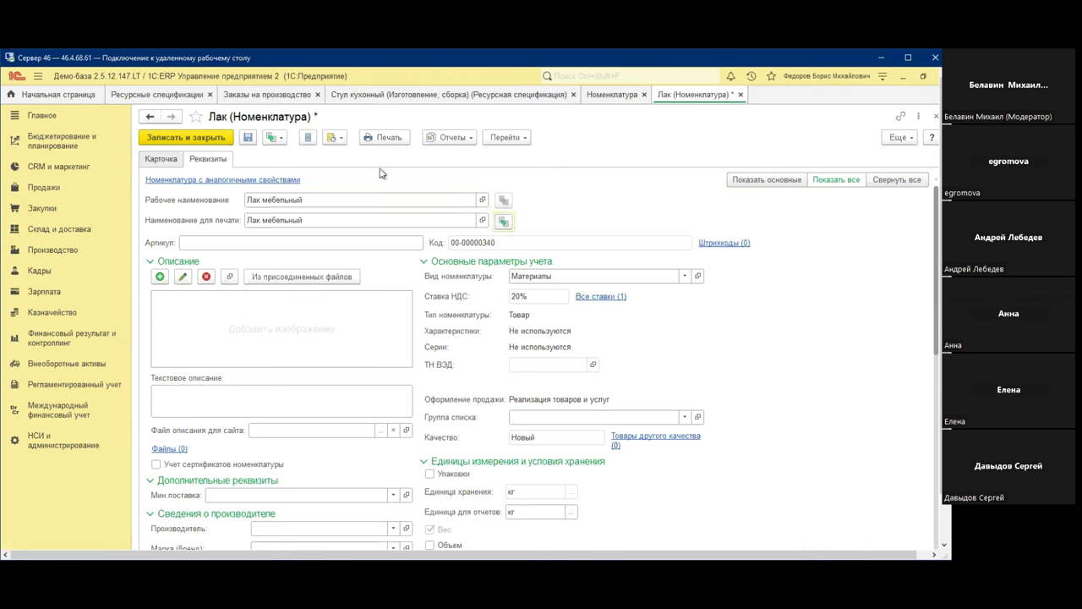
click(214, 138)
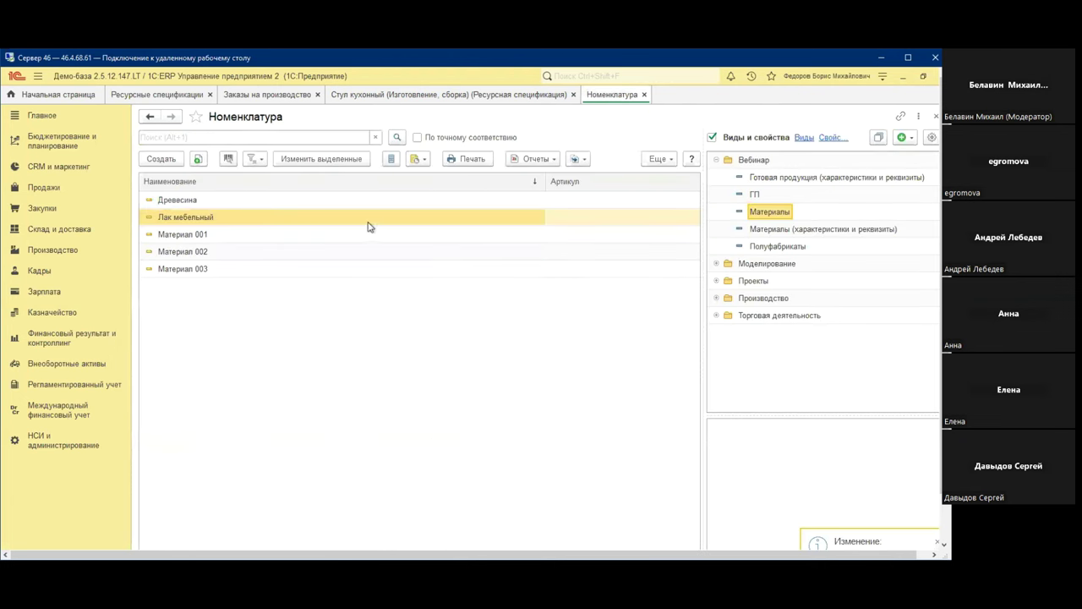
Add the material Лак мебельный to the Стул кухонный specification with quantity 0,1 and unit кг
click(453, 95)
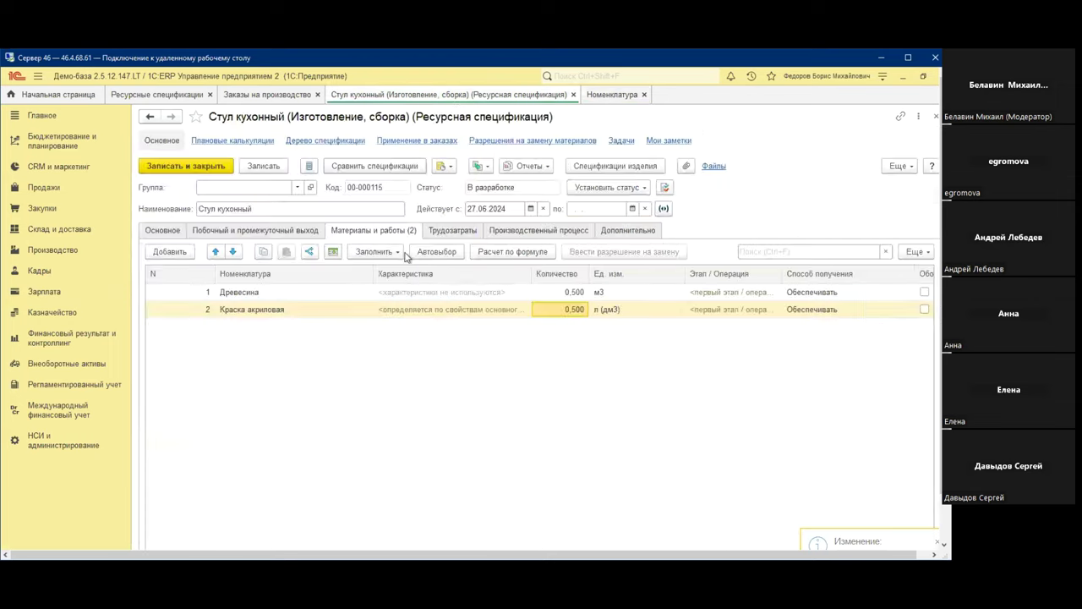
click(191, 255)
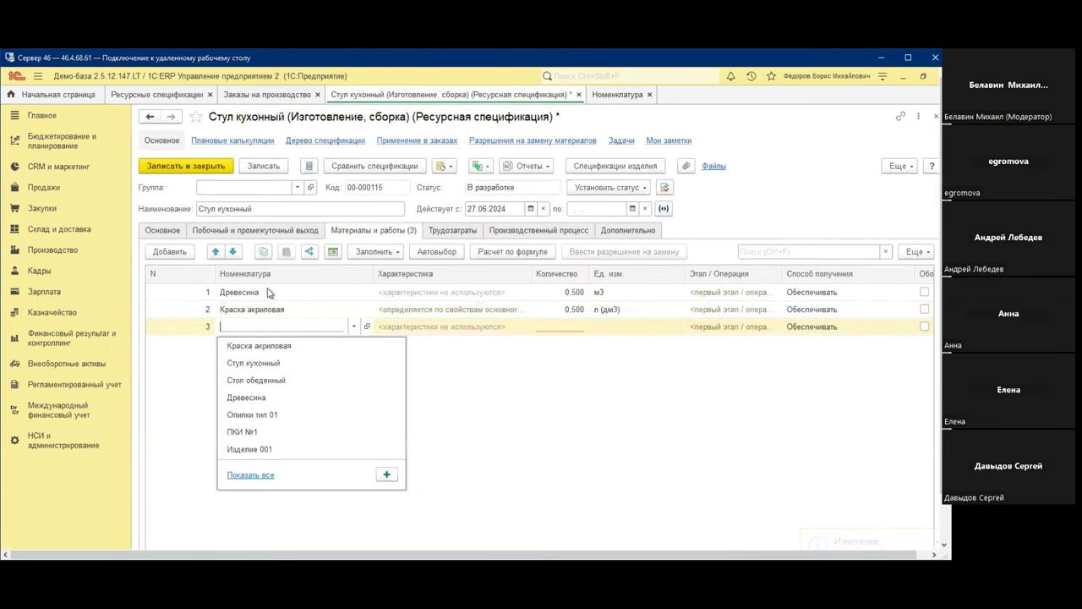
click(273, 325)
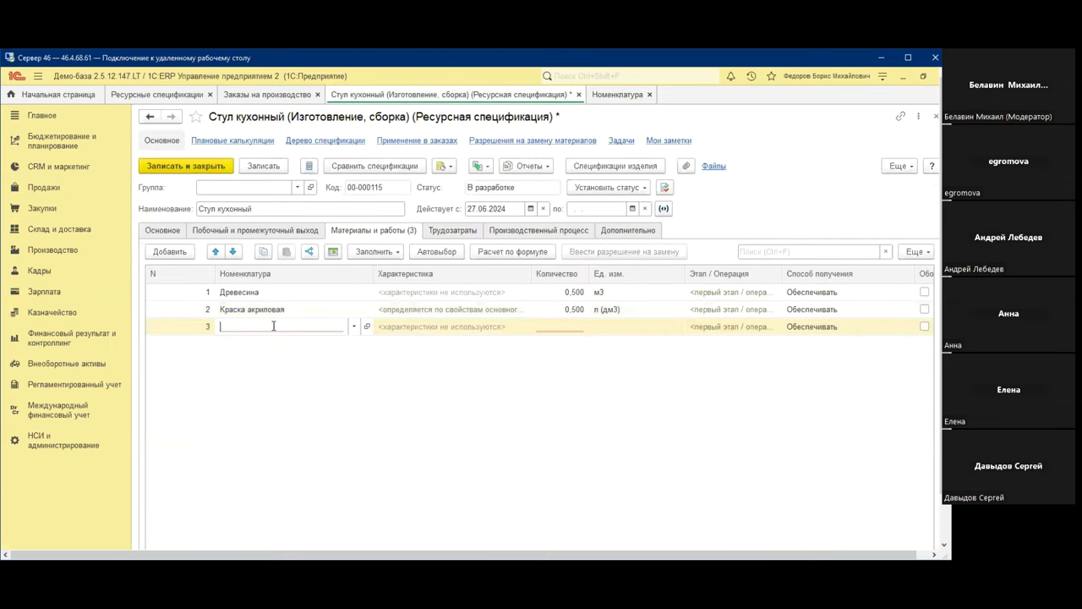
text(лак)
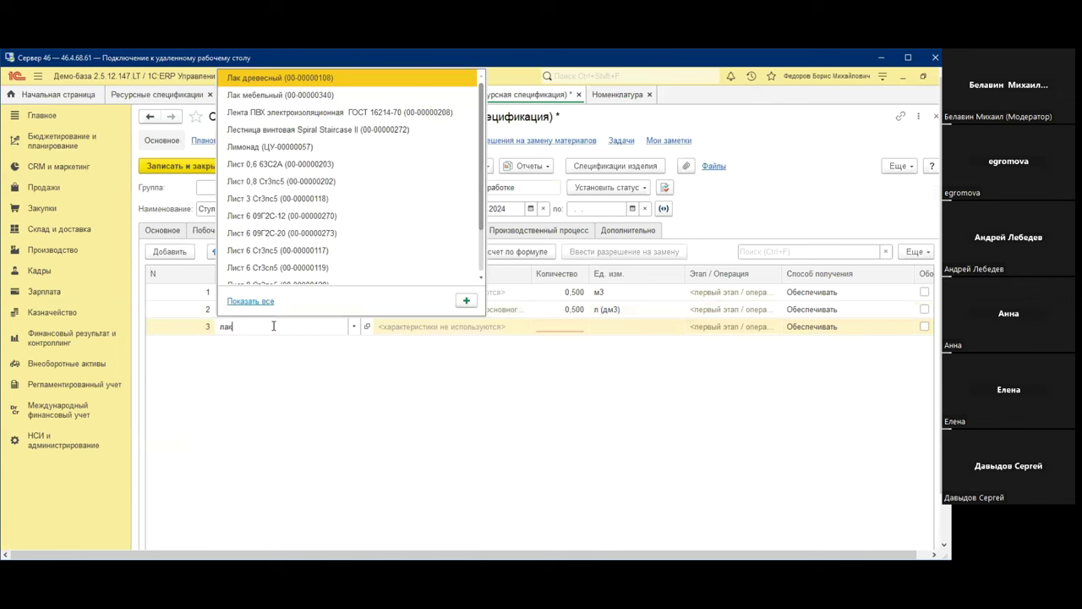
key(Down)
key(Return)
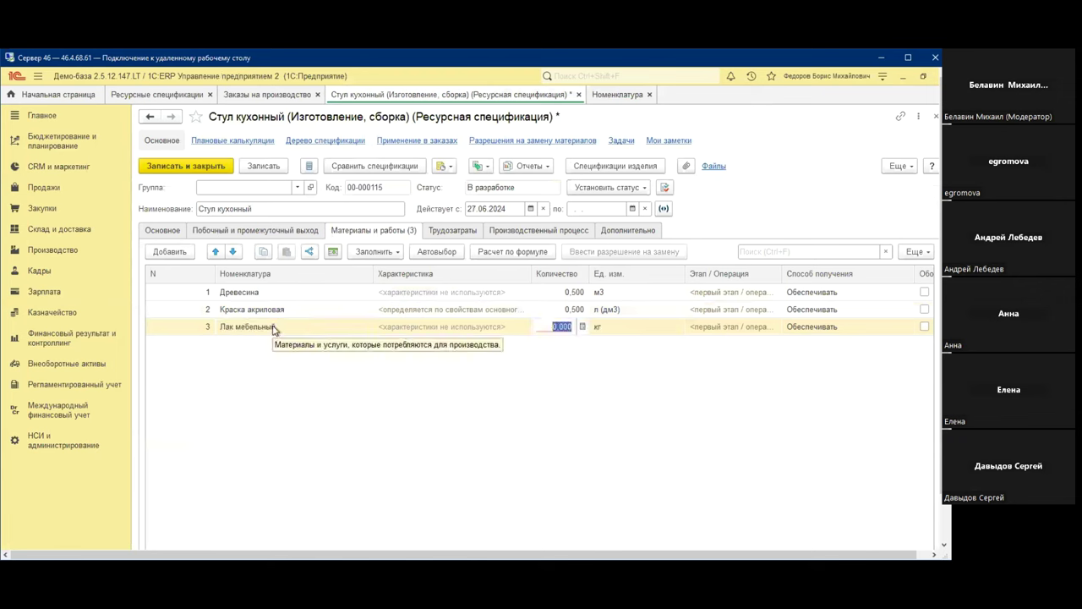
text(0)
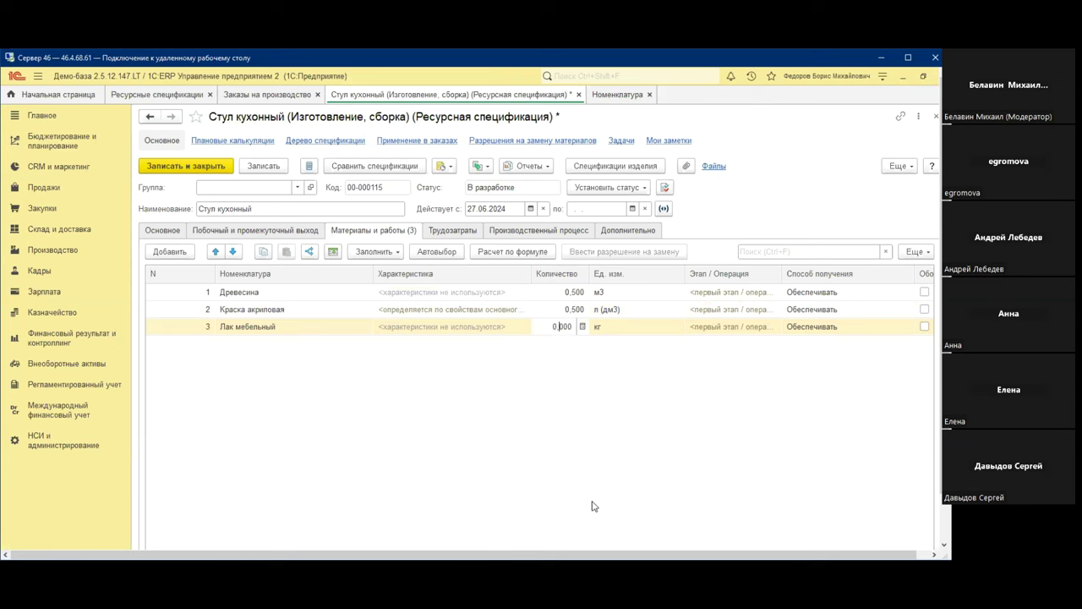
text(,1)
key(Return)
key(BackSpace)
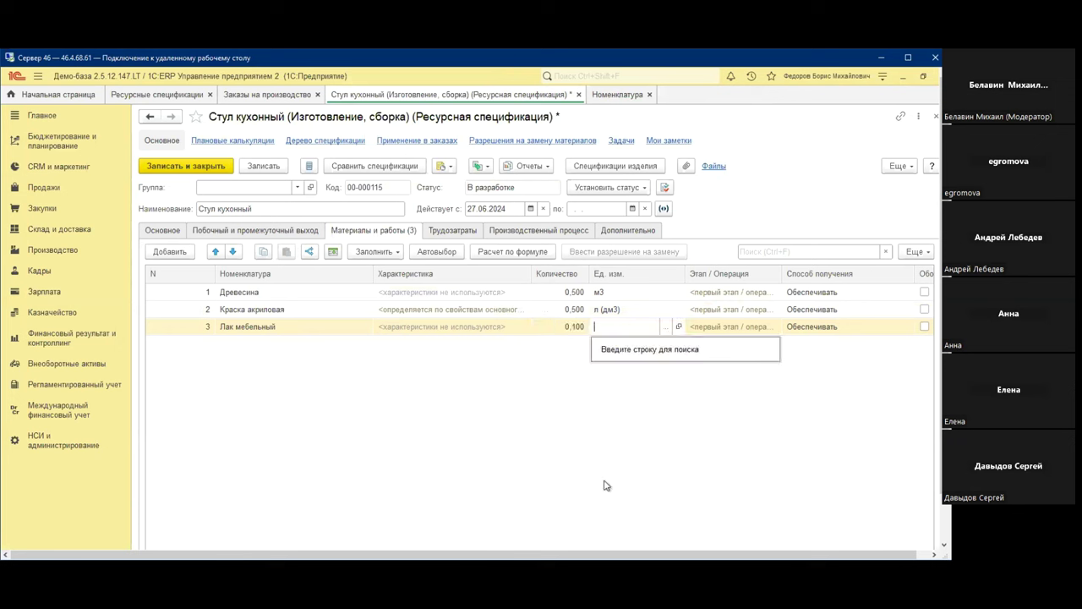
text(кг)
key(Return)
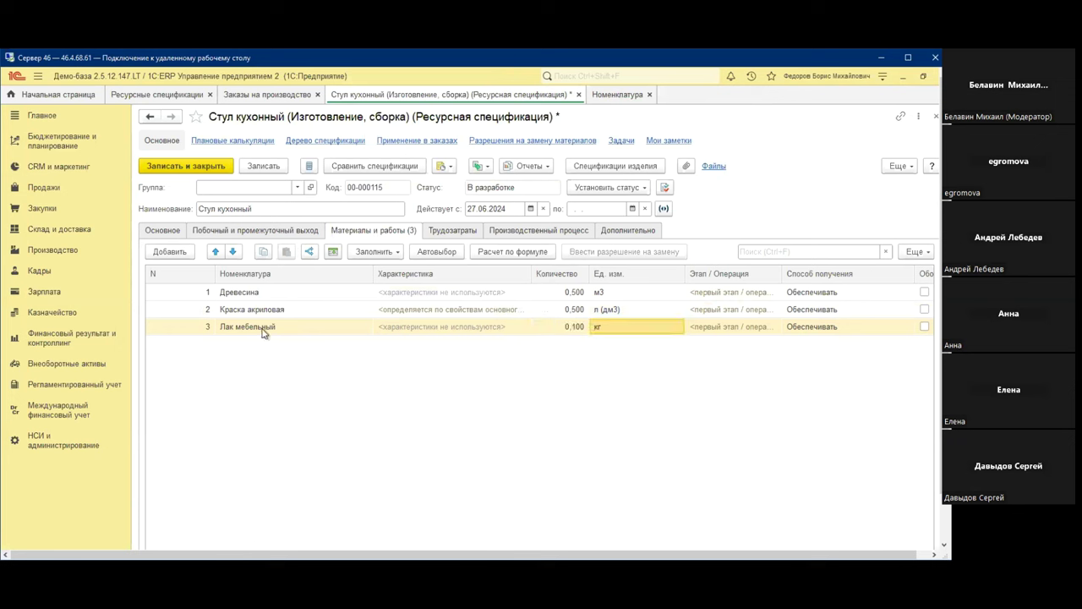
View the autoselection settings for Лак мебельный and close them without changes
click(386, 325)
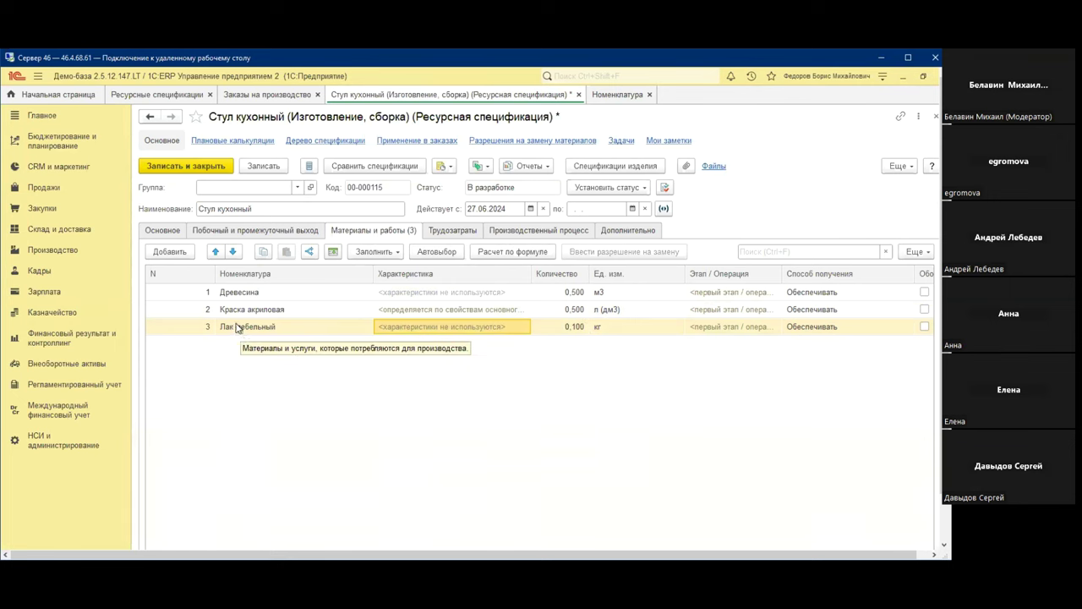
click(436, 251)
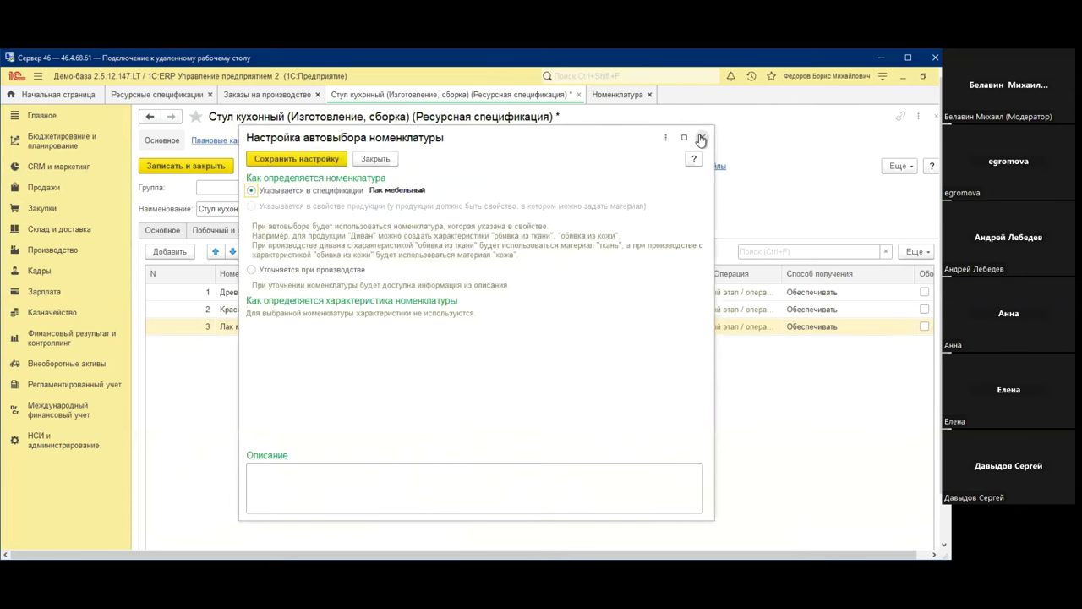
click(701, 137)
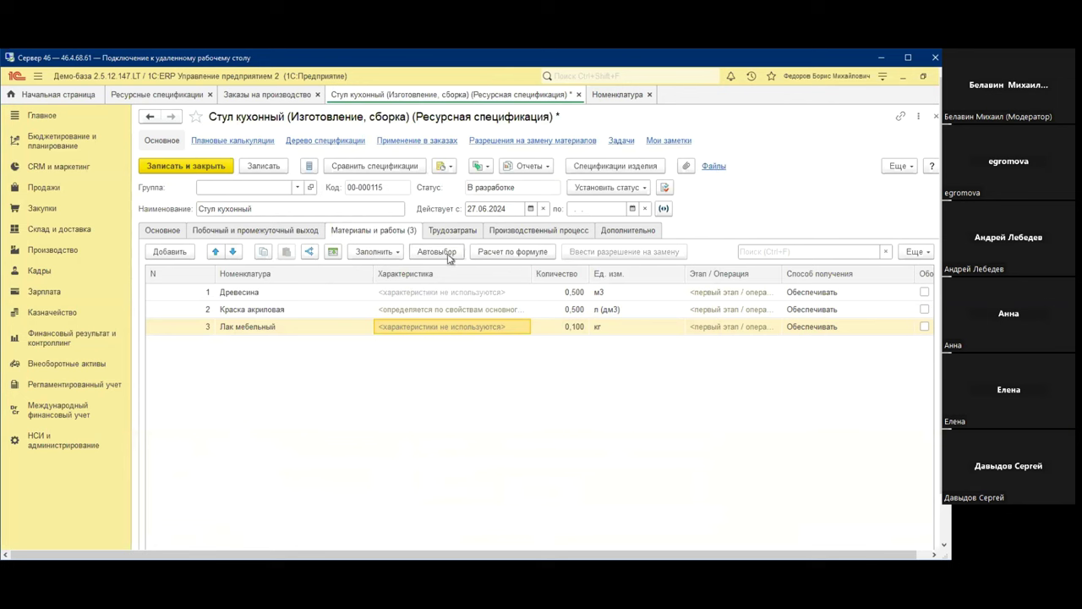
Save a usage condition for Лак мебельный requiring the property Цвет to be Равно белый, and review the saved condition
click(486, 251)
click(388, 231)
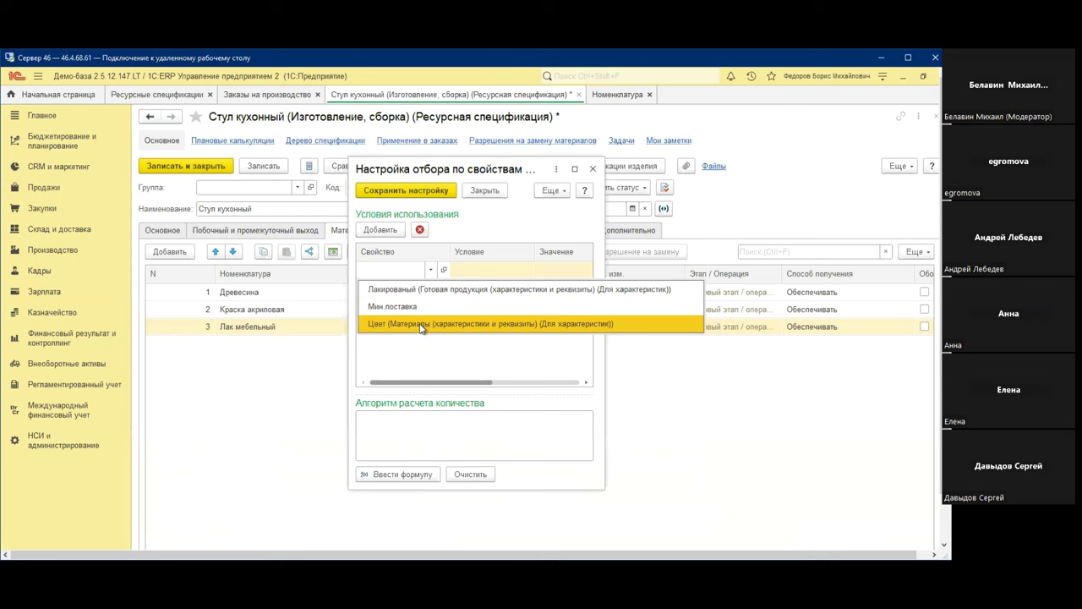
click(421, 328)
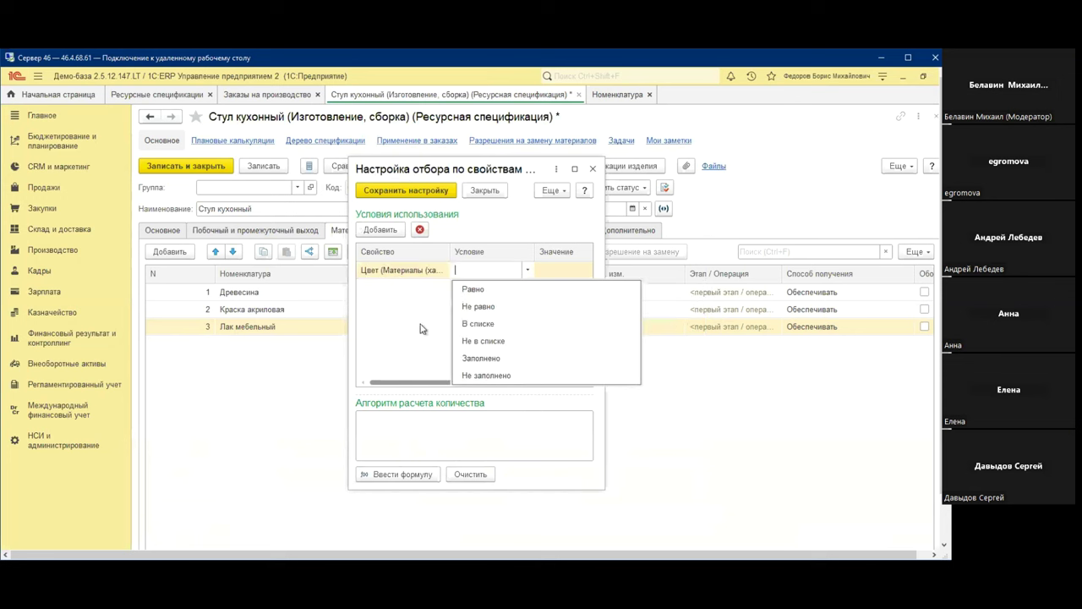
click(499, 292)
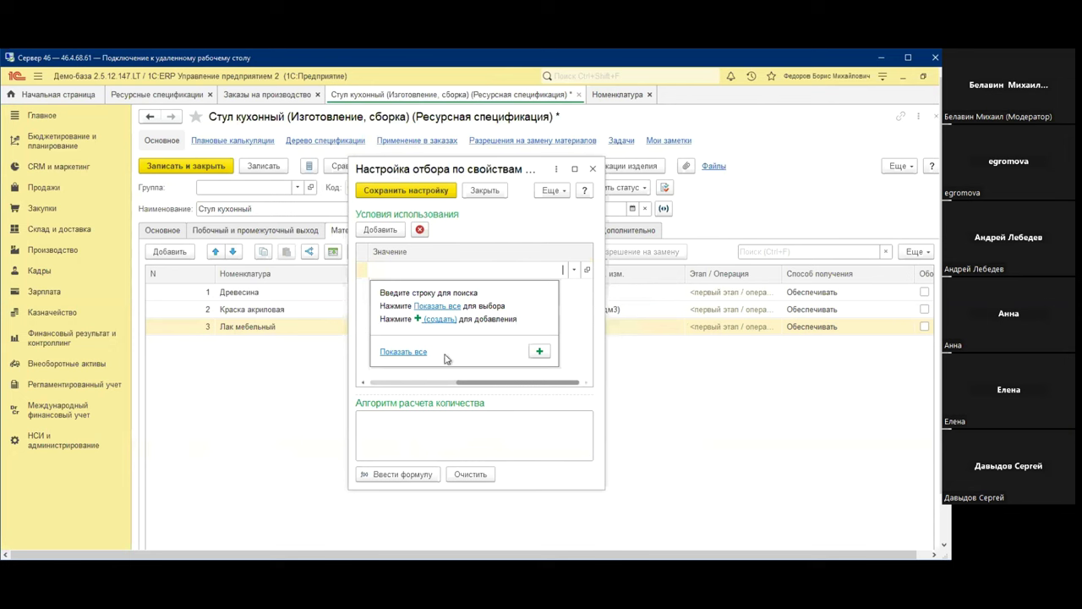
click(439, 306)
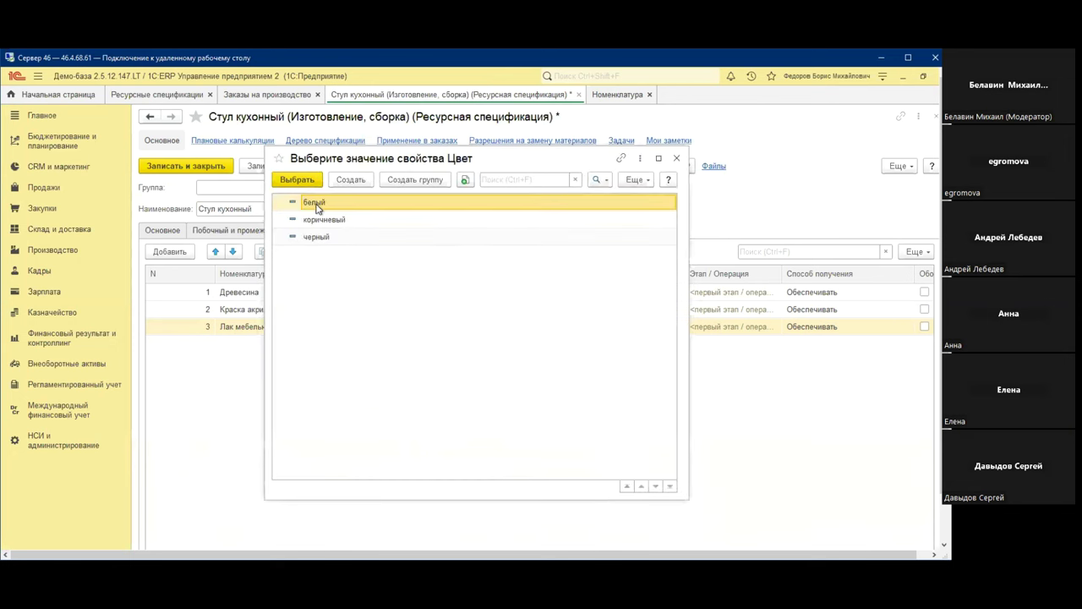
double_click(317, 205)
click(441, 383)
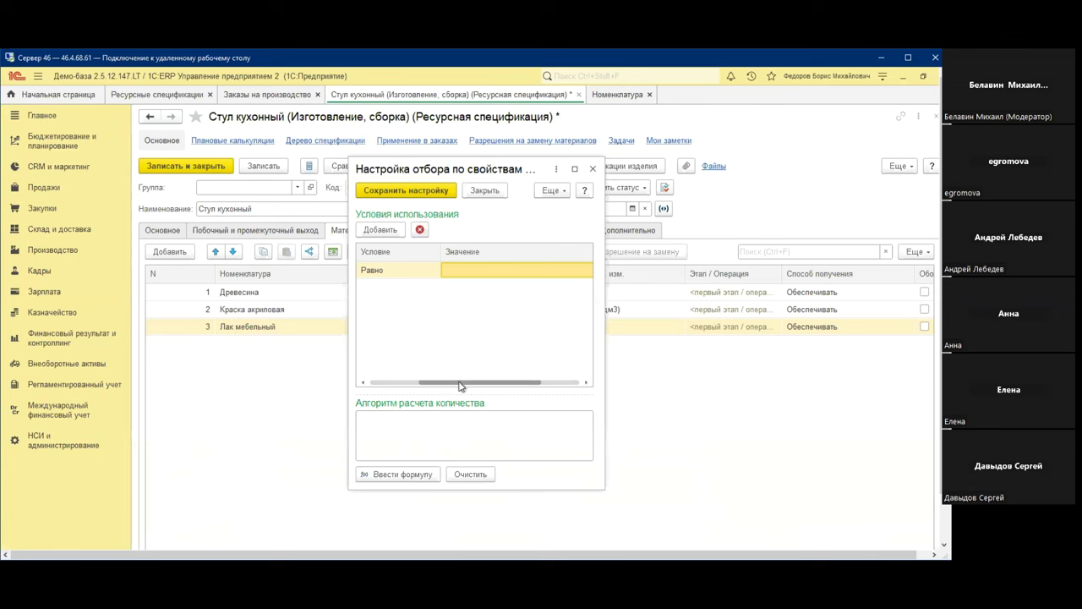
click(414, 382)
drag(414, 383, 501, 383)
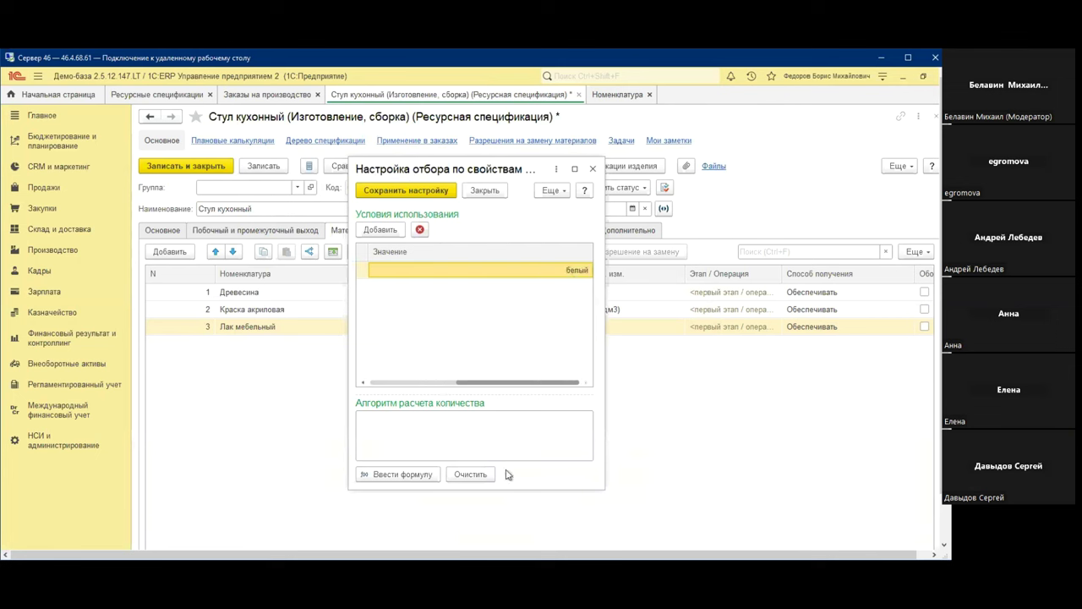
click(446, 195)
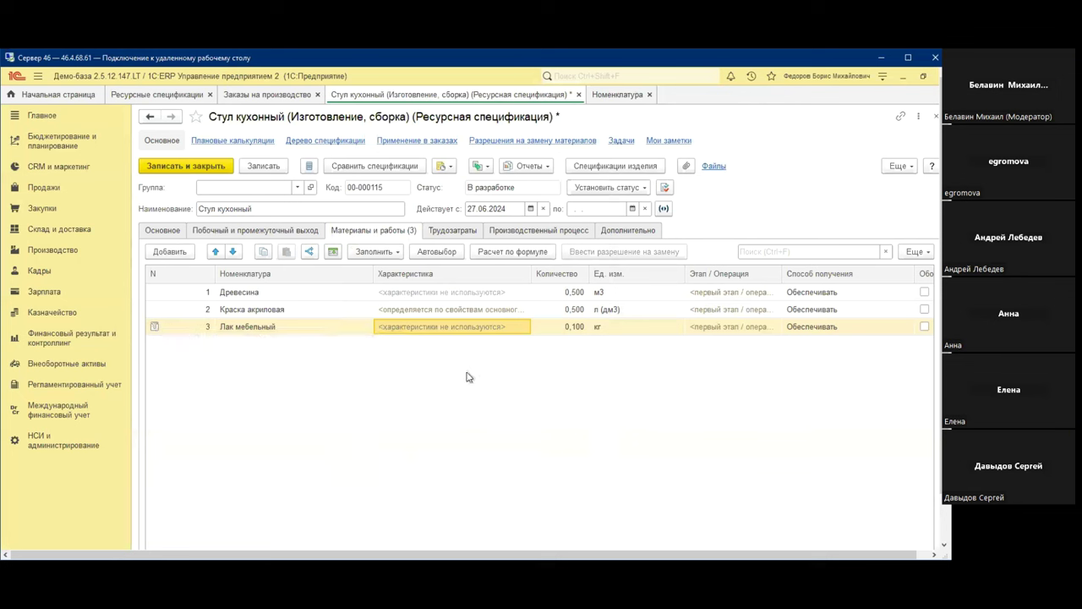
click(510, 256)
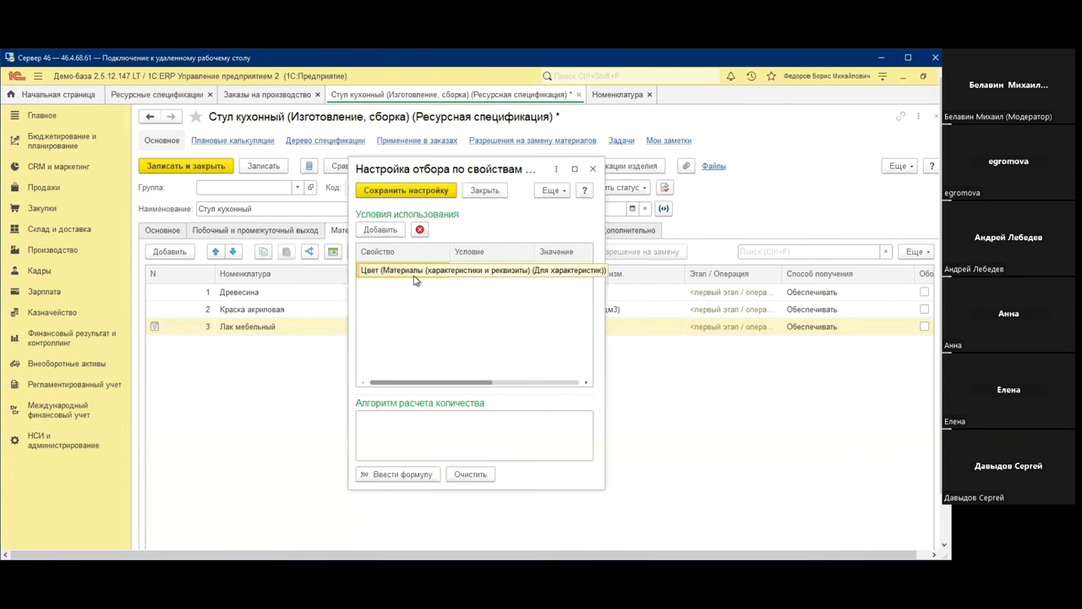
click(593, 168)
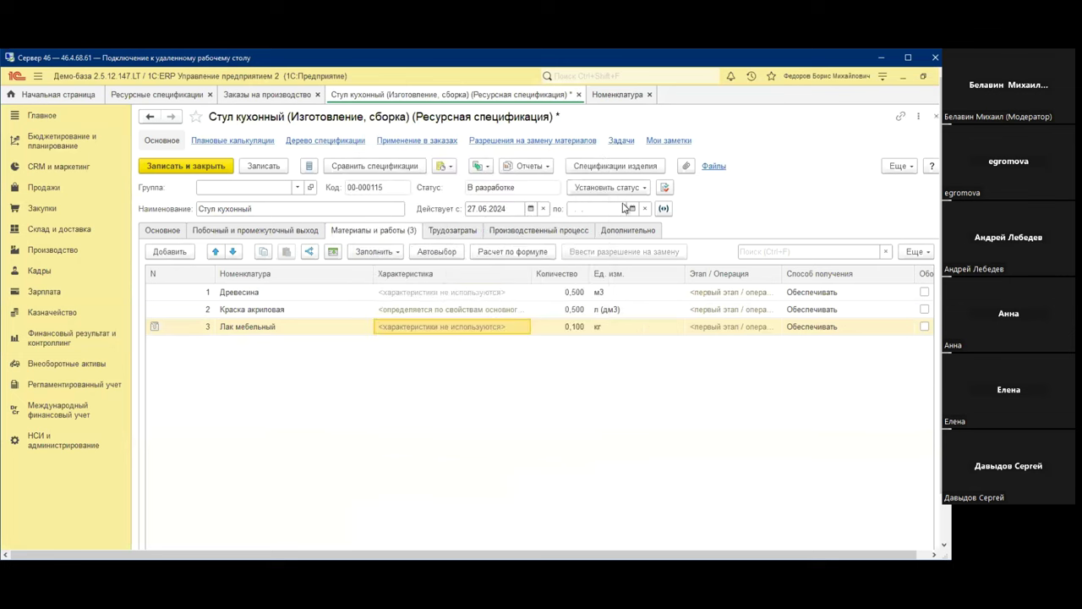
Set the Статья калькуляции of the Лак мебельный row to Материалы основные
click(866, 331)
key(Tab)
key(Tab)
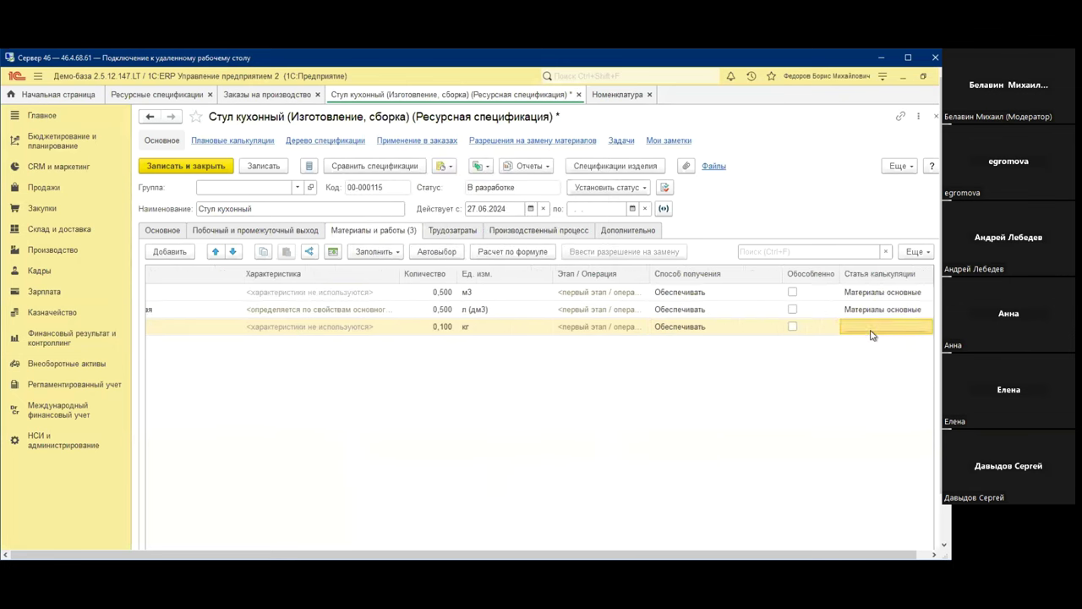
click(820, 326)
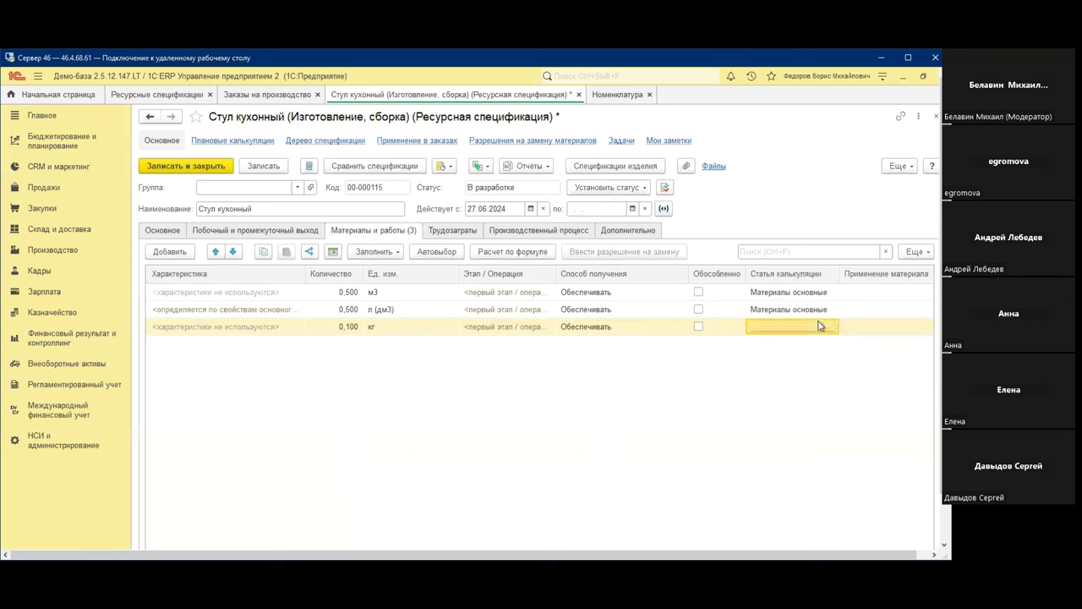
click(820, 326)
click(819, 345)
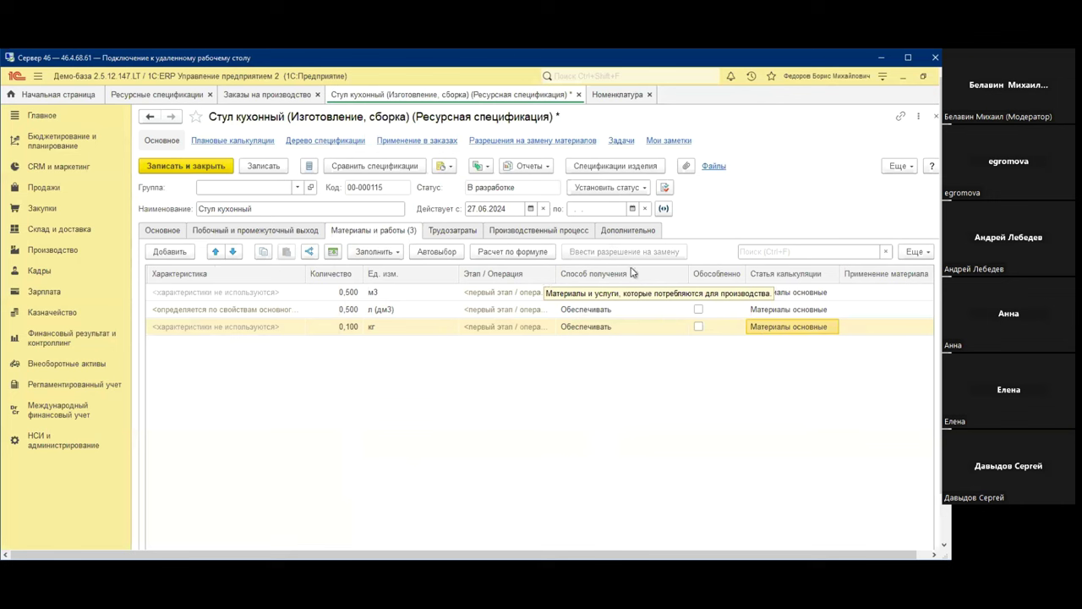
Save and close the specification with status Действует, and close the Номенклатура and Заказы на производство lists
click(646, 187)
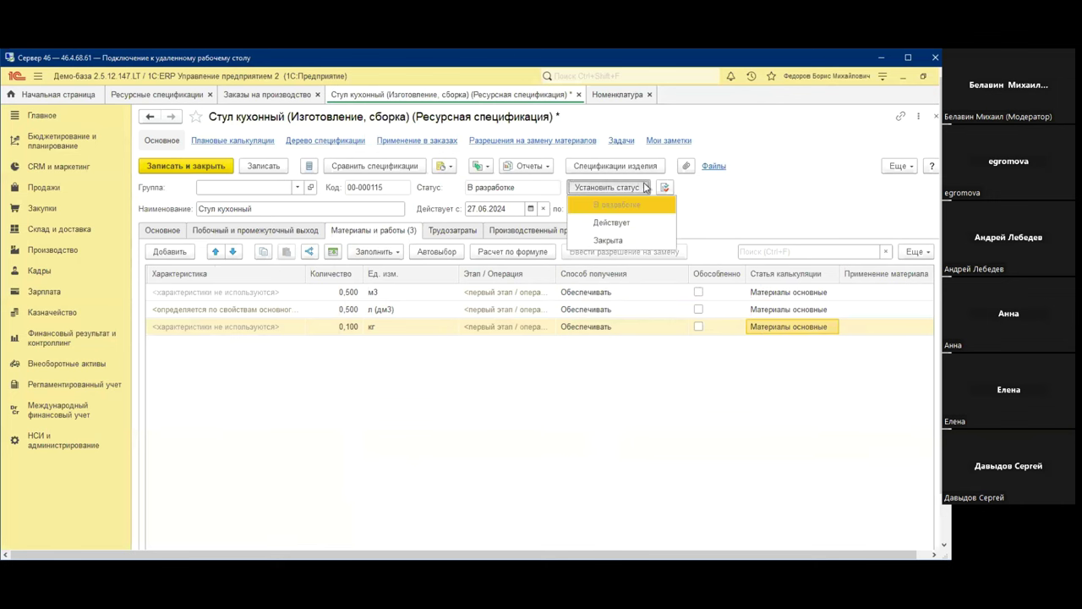
click(625, 224)
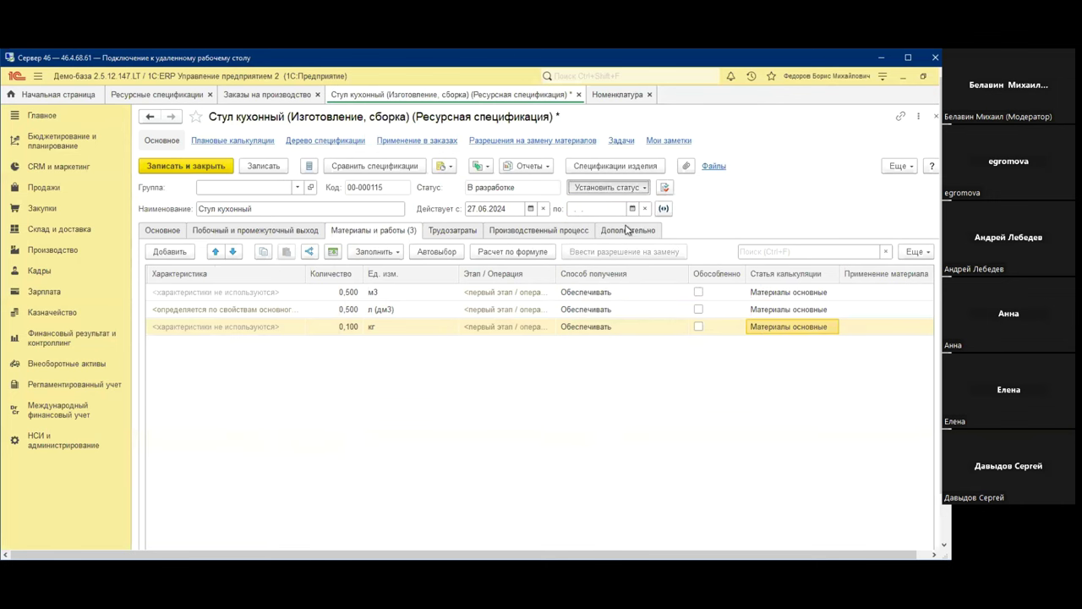
click(212, 168)
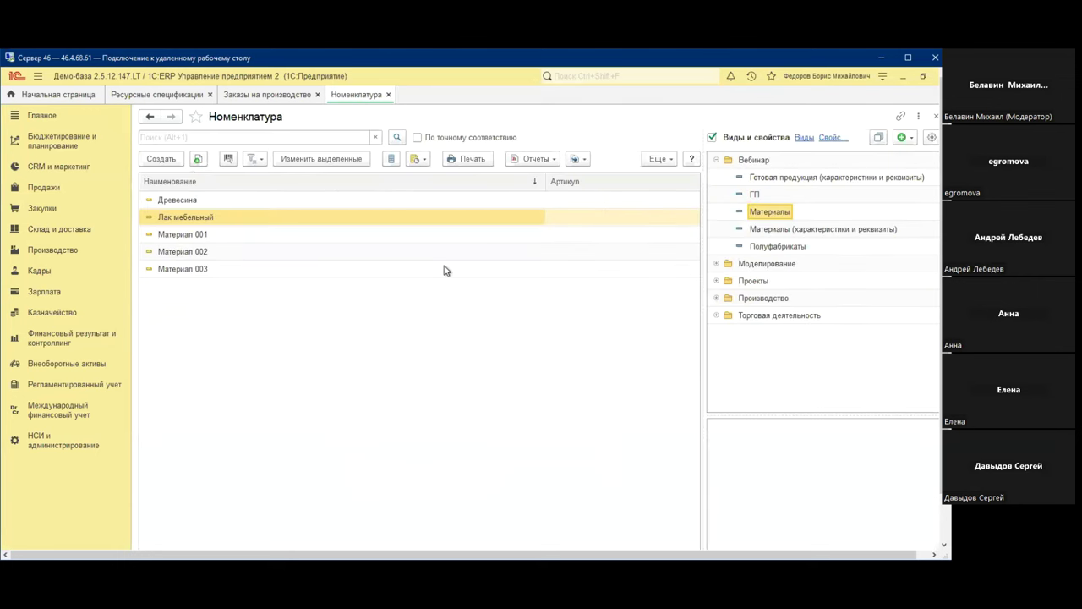
click(388, 95)
click(318, 94)
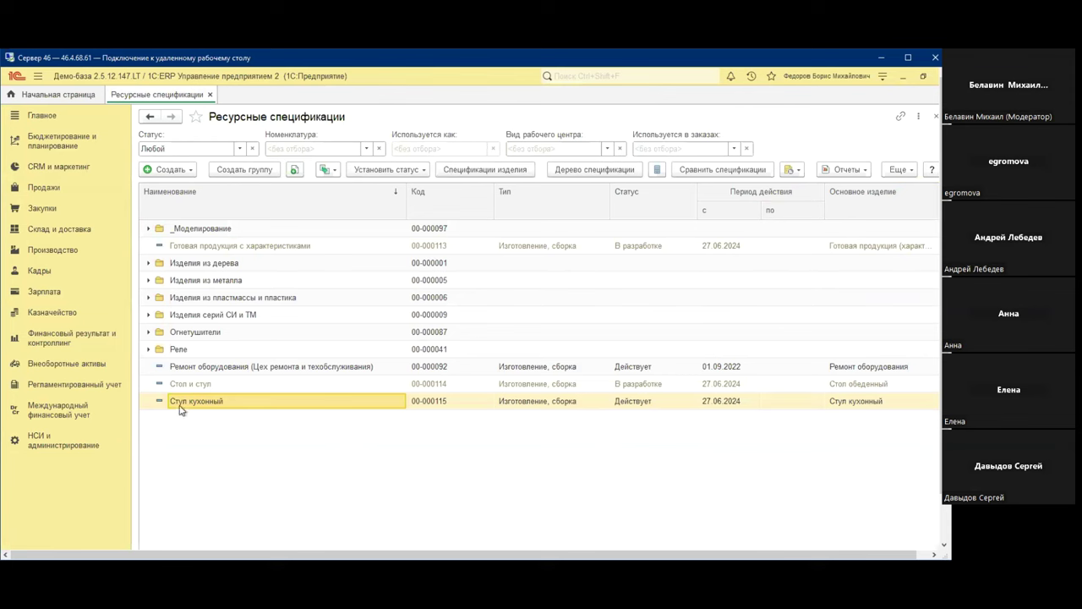
Mark the production stages of the last order, starting 27.06.2024, for deletion in Управление очередью заказов на производство
click(66, 257)
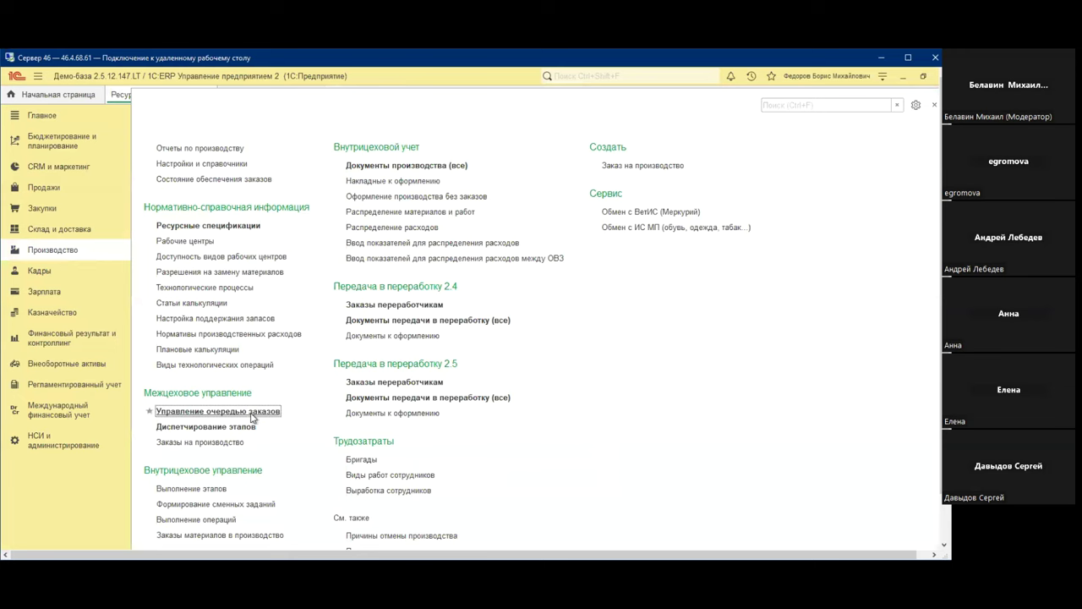
click(252, 411)
right_click(253, 383)
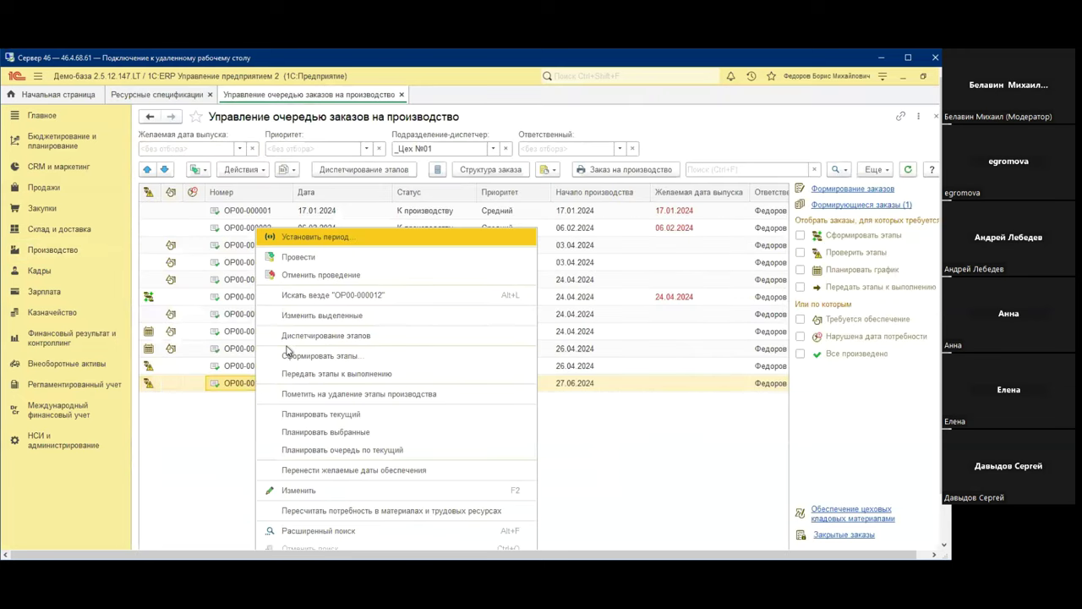
click(375, 394)
click(551, 351)
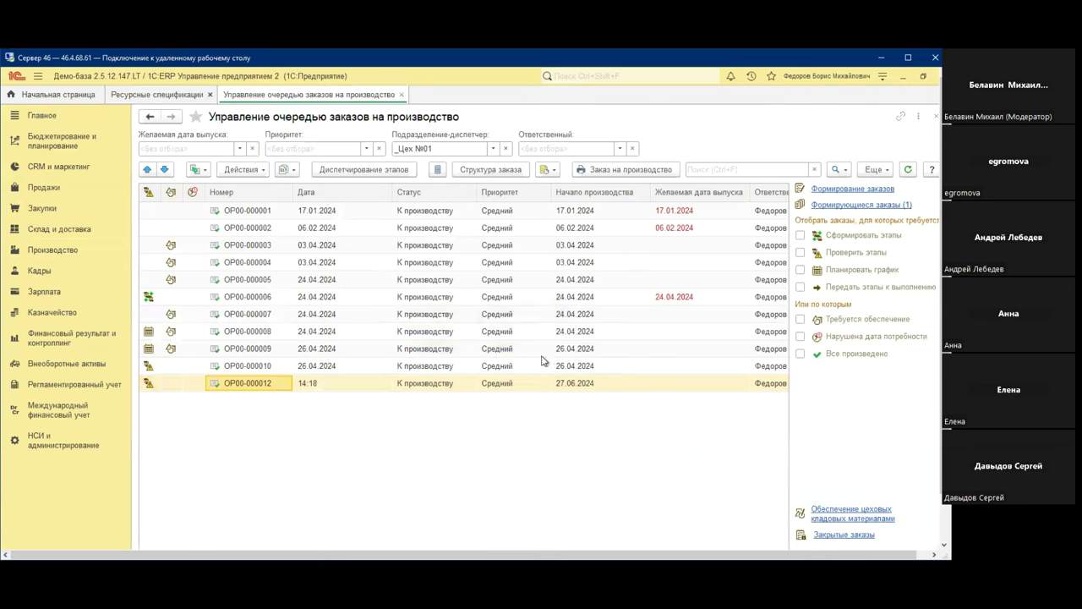
Review the product lines in the last production order, starting 27.06.2024, and close the order
double_click(269, 385)
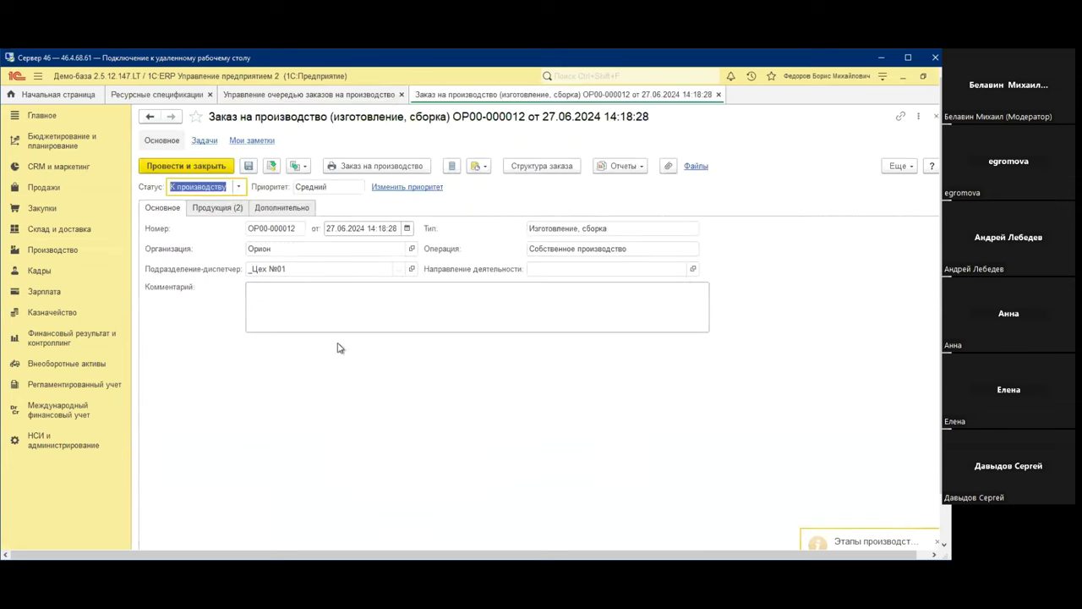
click(240, 209)
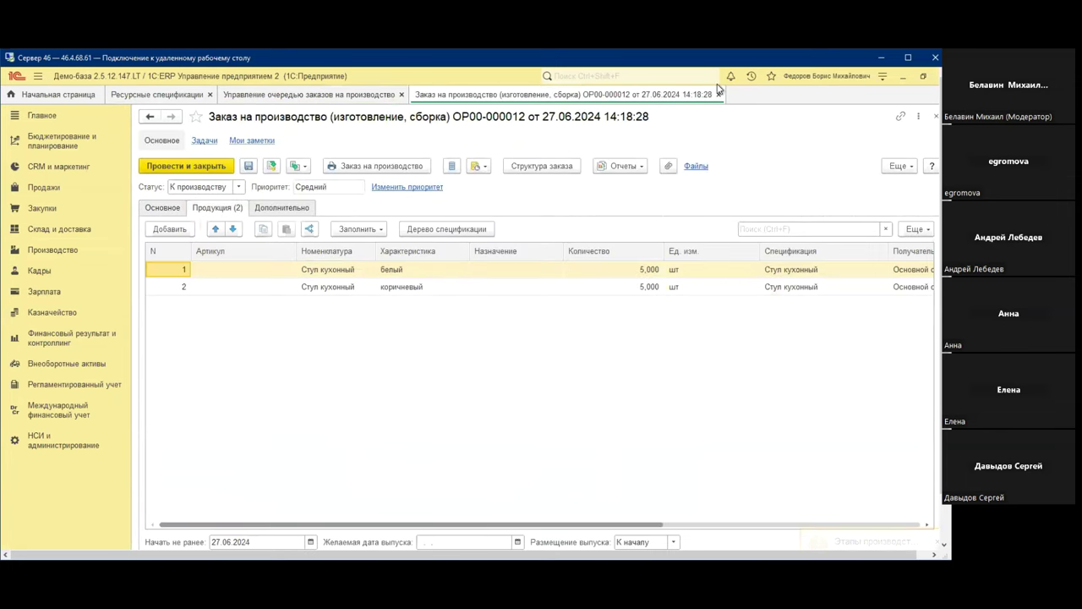
click(720, 94)
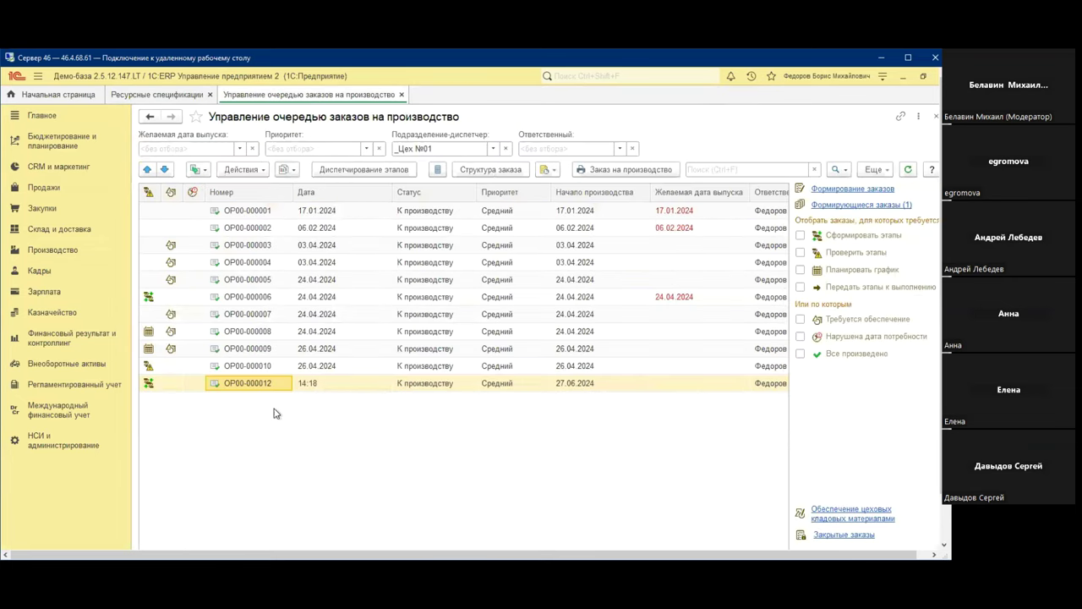
Generate the production stages again for the last order in the queue with Сформировать этапы
click(260, 170)
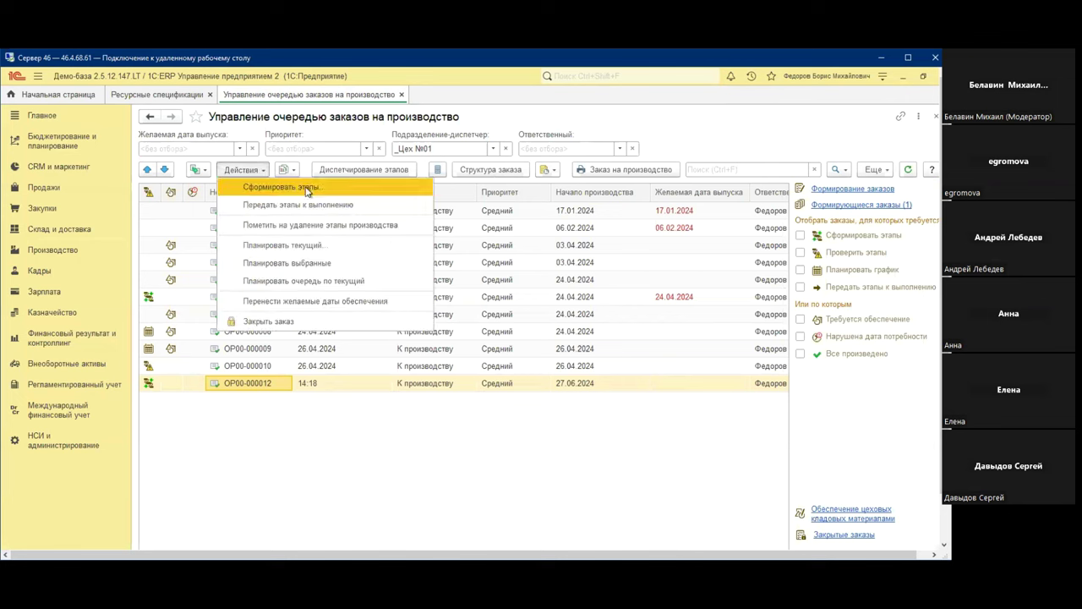
click(317, 189)
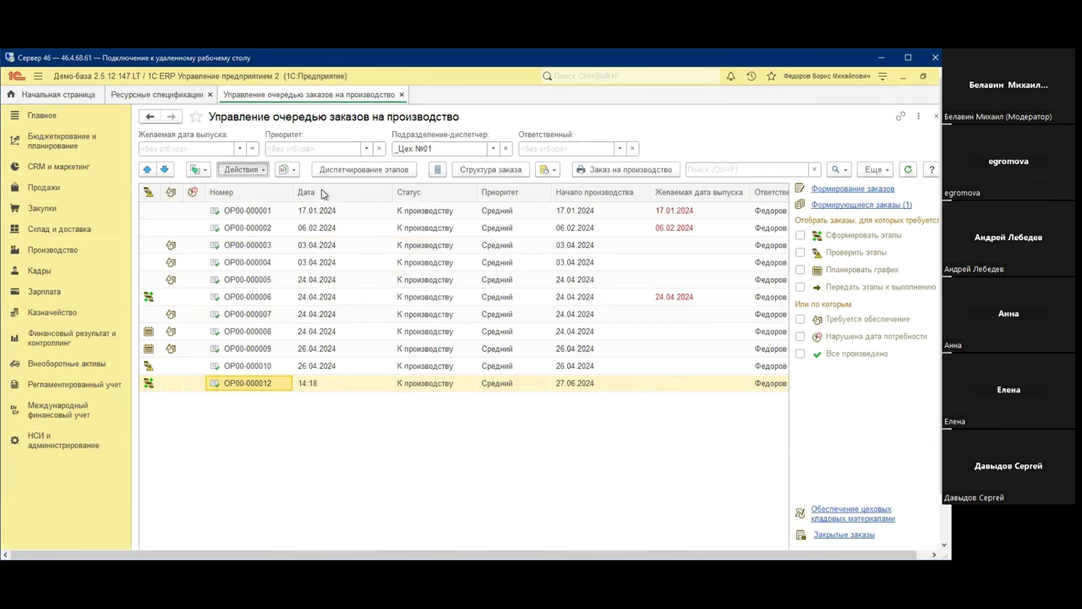
click(441, 252)
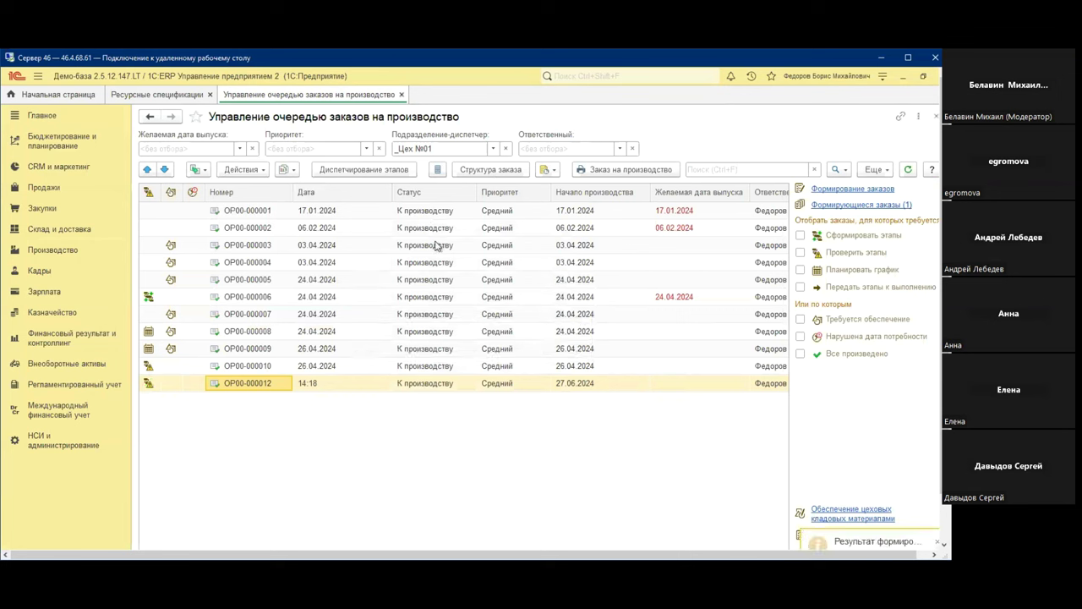
Open Диспетчирование этапов for the order, check Лак мебельный among the Обеспечение materials of the first stage, and close that stage
click(376, 170)
click(290, 211)
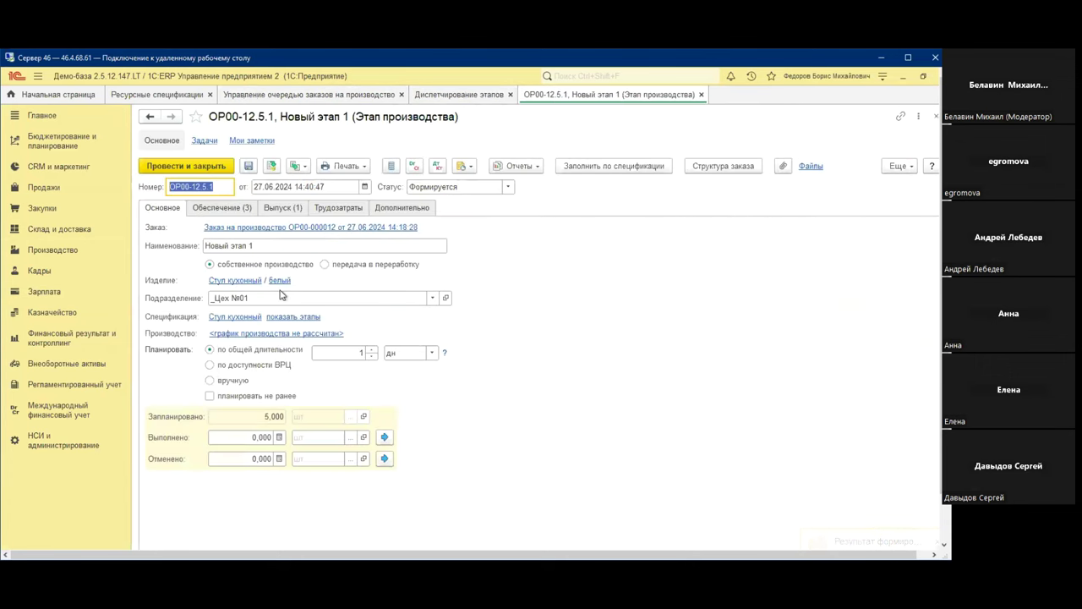
click(232, 209)
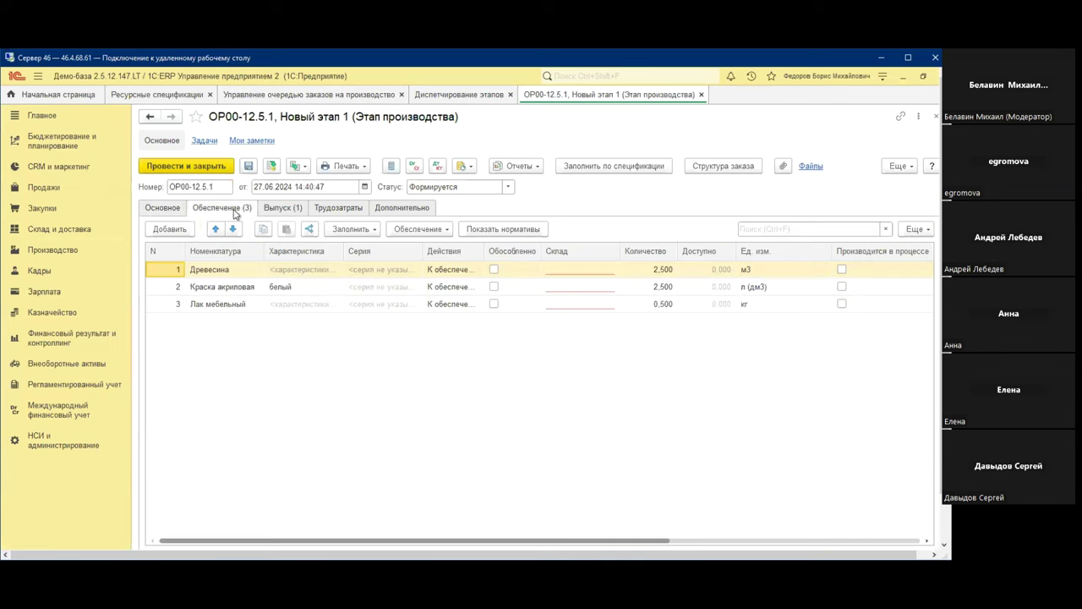
click(229, 306)
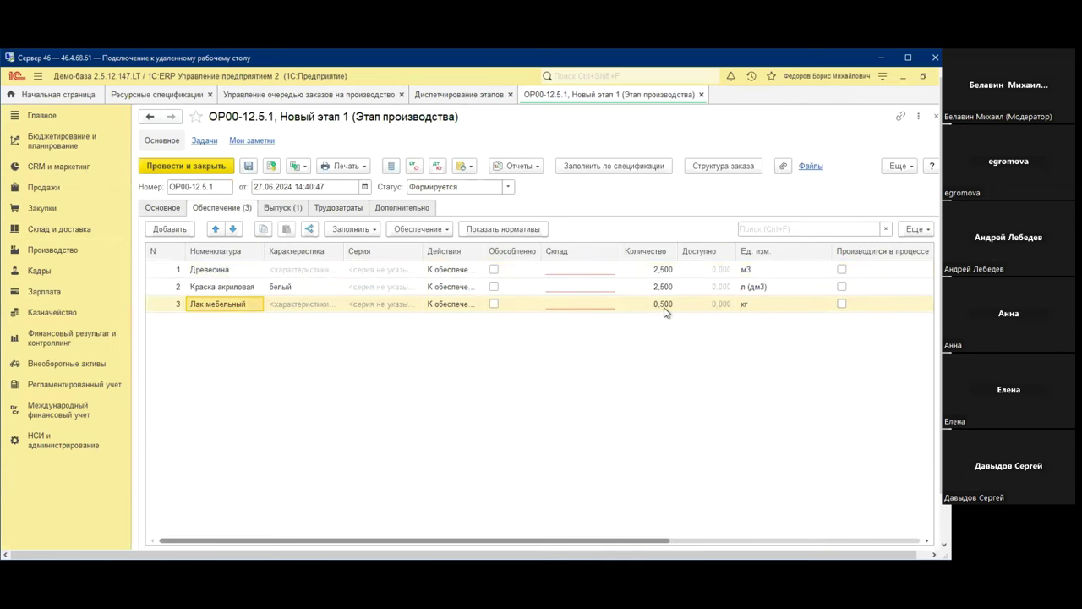
click(933, 119)
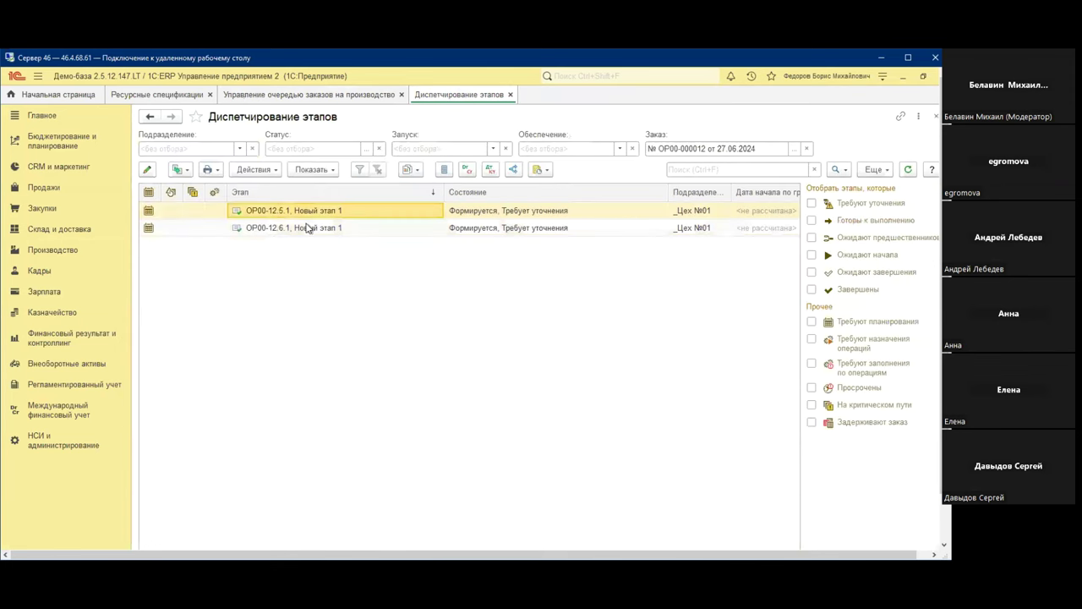
Examine the Обеспечение materials of the second stage, for the коричневый Стул кухонный, and close the stage
click(306, 226)
double_click(306, 227)
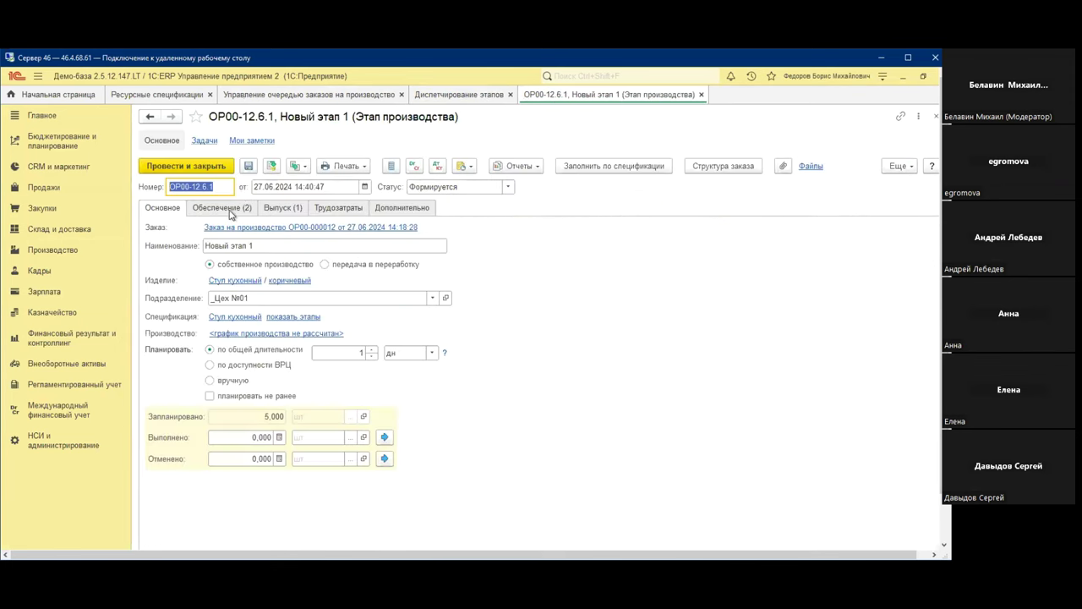
click(223, 208)
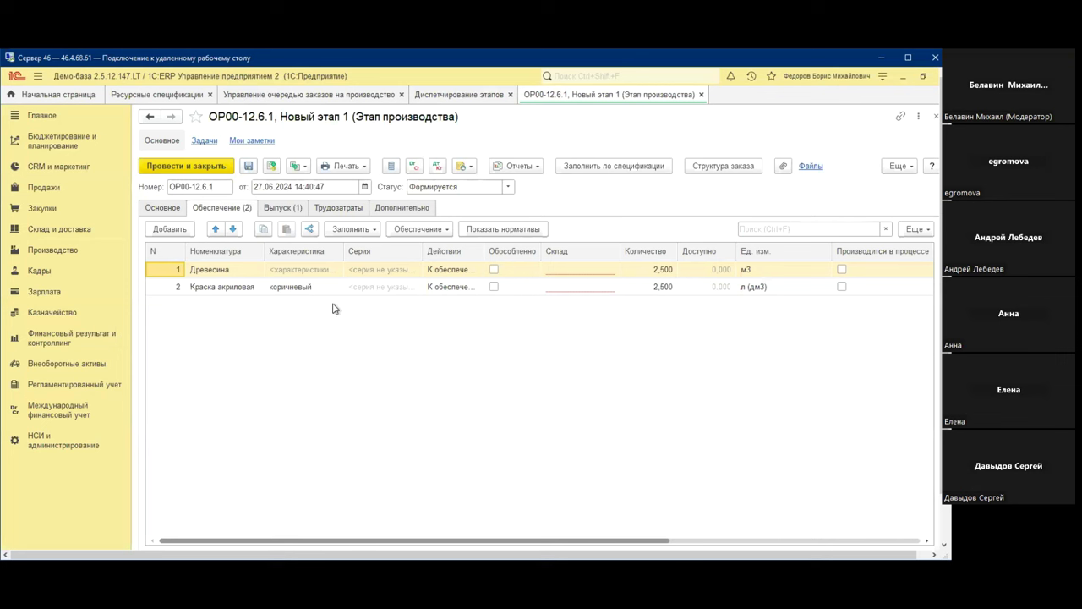
click(701, 94)
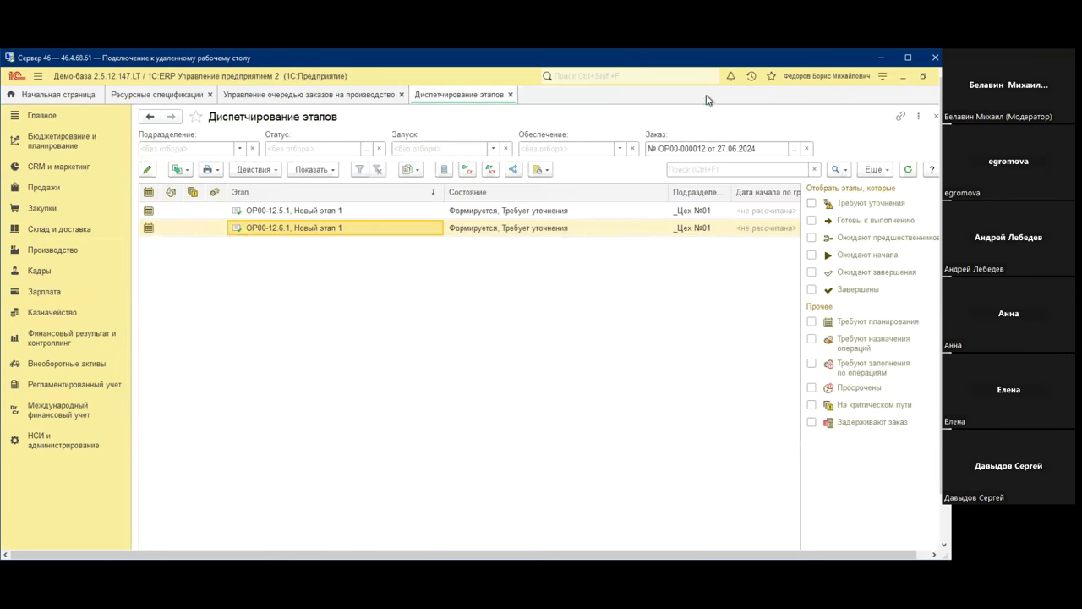